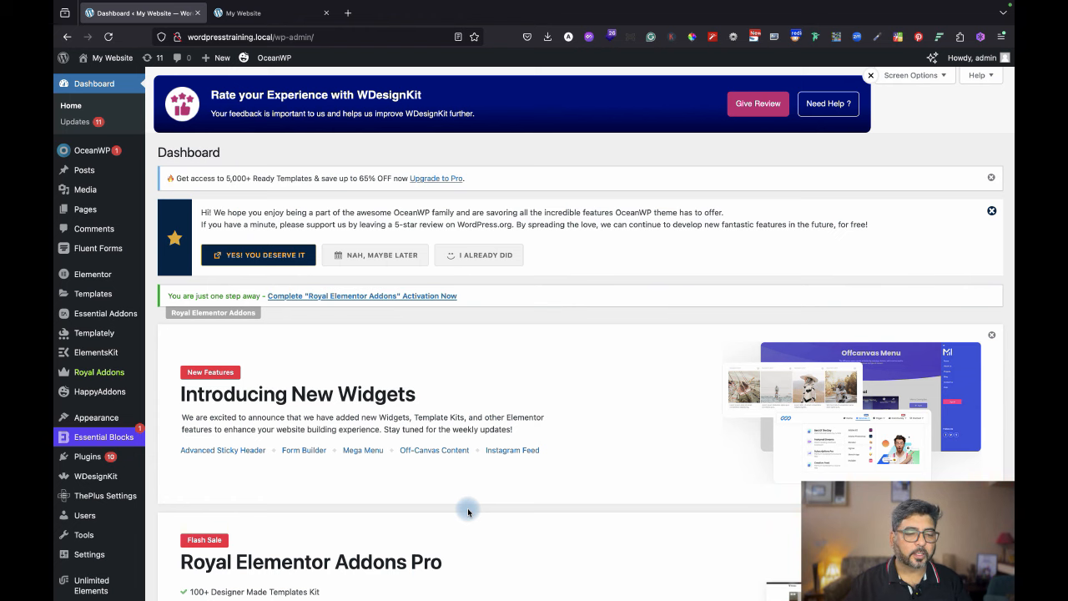
Go to ElementsKit > Header Footer to list the existing site-wide Header template.
{"action": "mouse_move", "coordinate": [113, 354]}
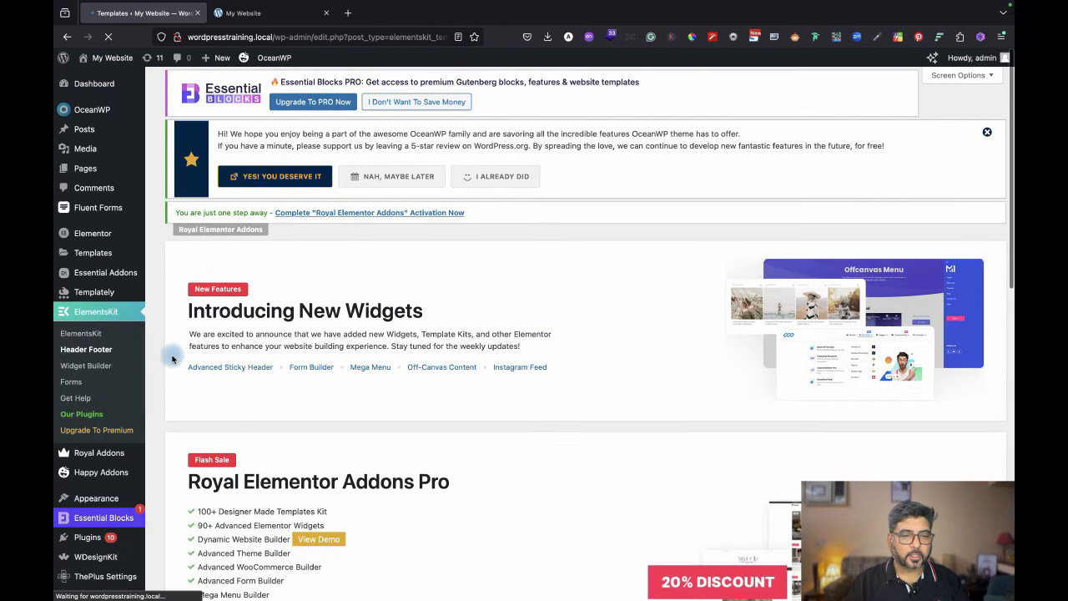
{"action": "scroll", "coordinate": [589, 384], "scroll_direction": "down", "scroll_amount": 10}
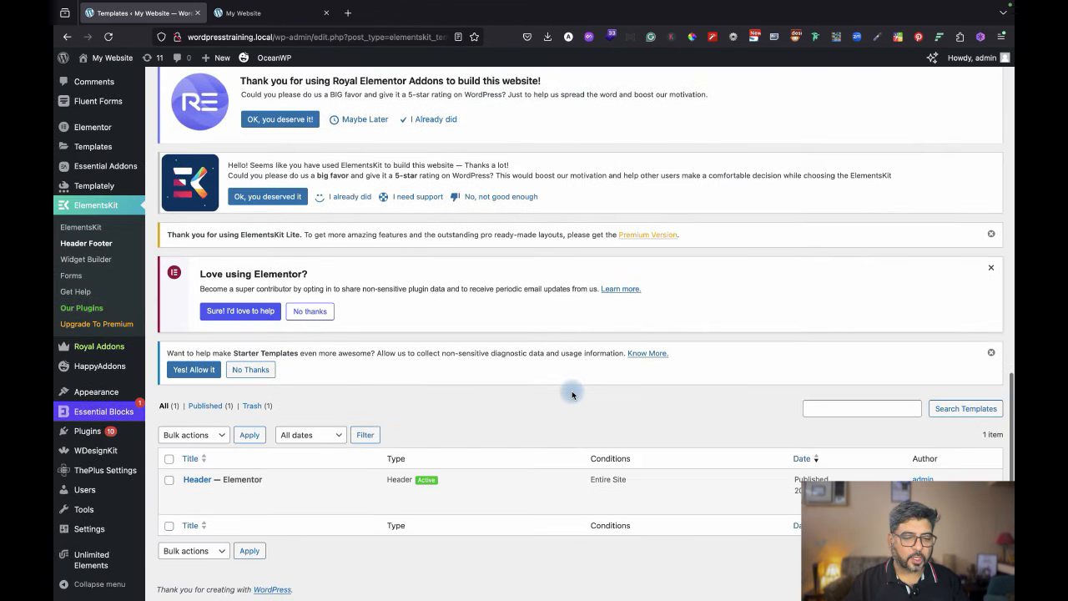
{"action": "mouse_move", "coordinate": [307, 519]}
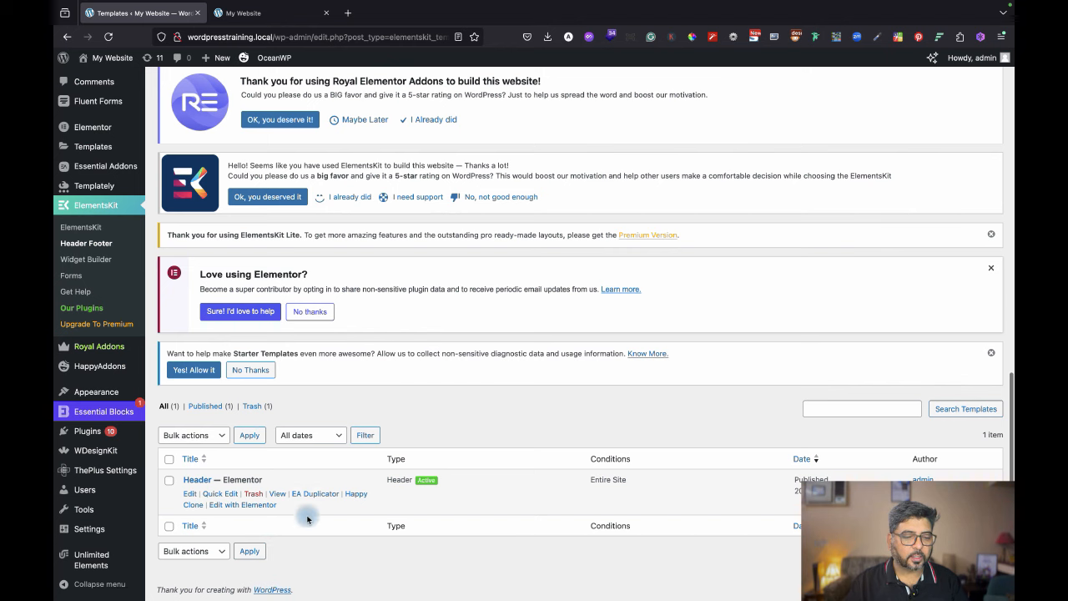
{"action": "scroll", "coordinate": [472, 345], "scroll_direction": "up", "scroll_amount": 10}
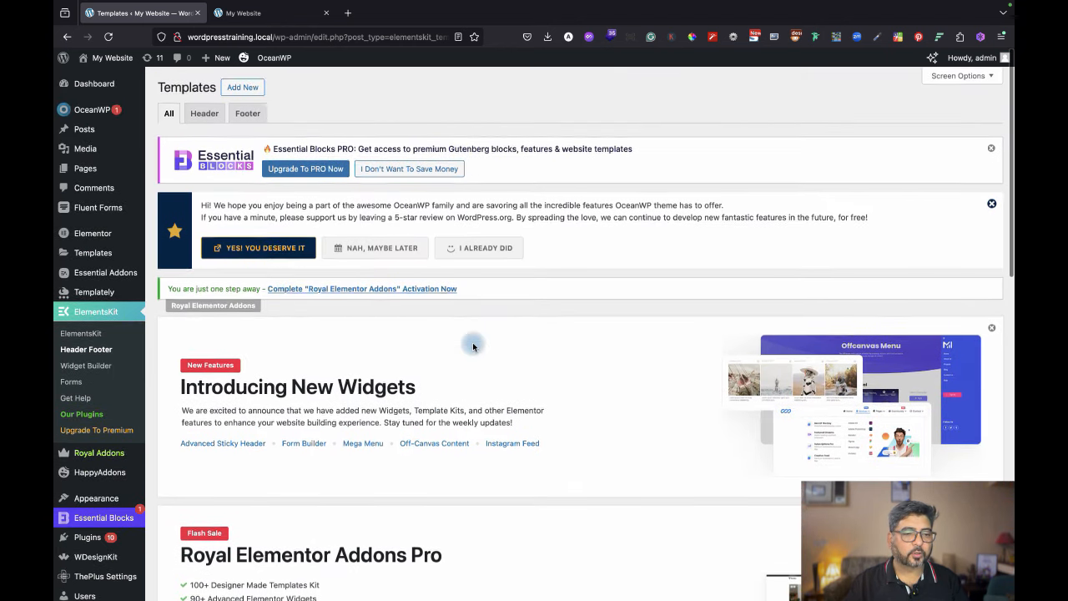
Add an activated Footer-type template titled 'Footer' for the entire site and edit it in Elementor.
{"action": "left_click", "coordinate": [246, 93]}
{"action": "left_click", "coordinate": [517, 237]}
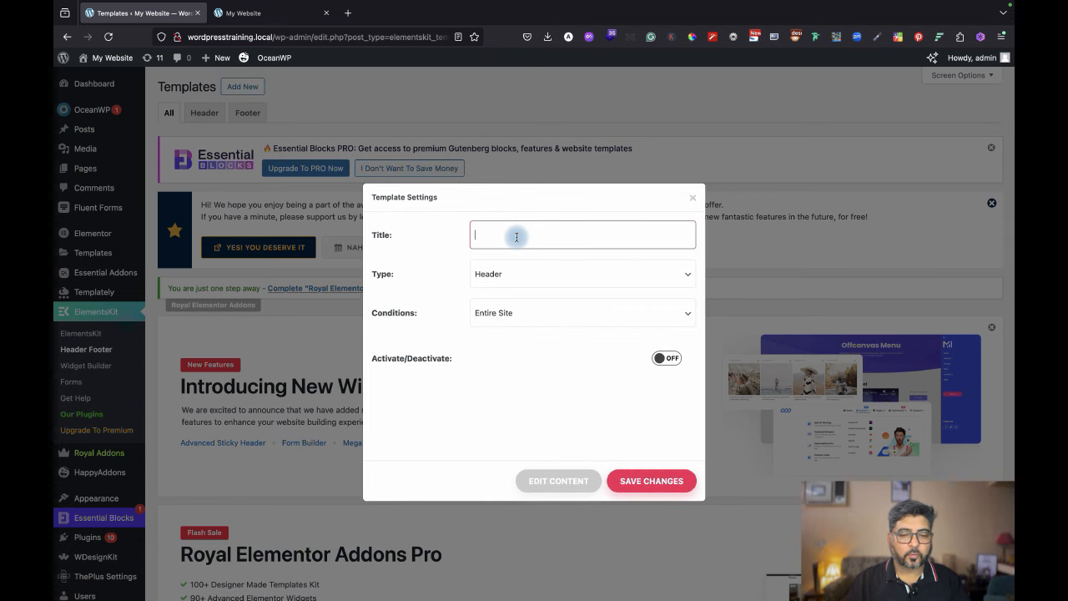
{"action": "type", "text": "Footer"}
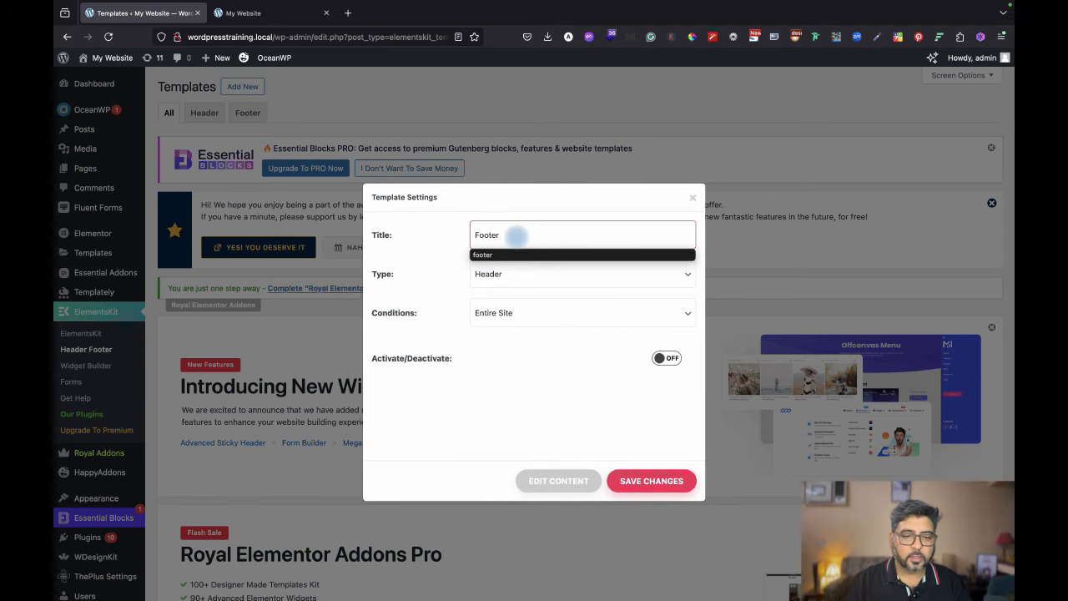
{"action": "left_click", "coordinate": [546, 273]}
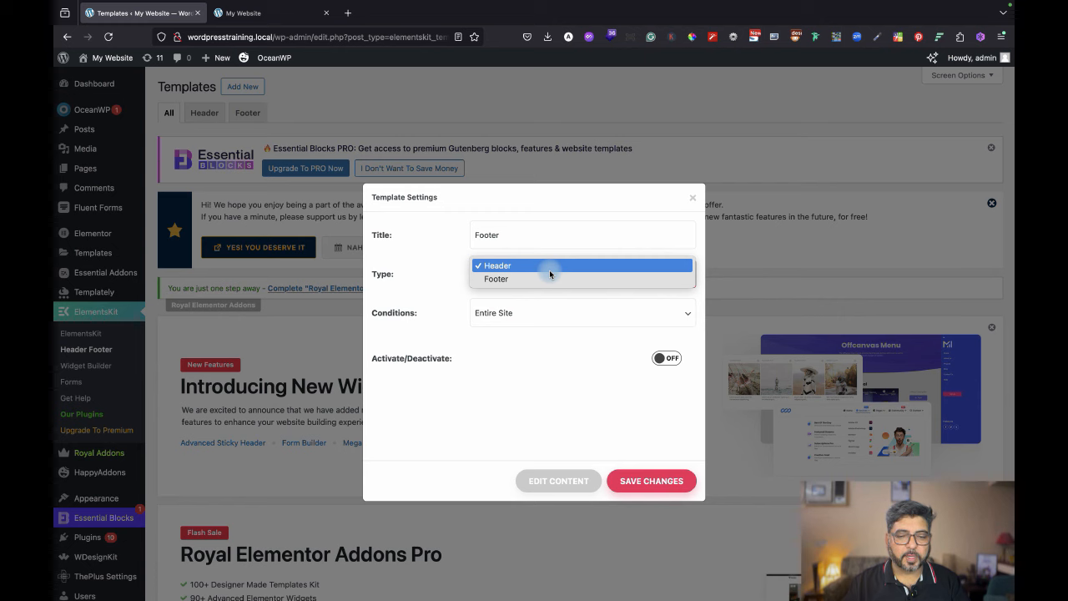
{"action": "left_click", "coordinate": [544, 281]}
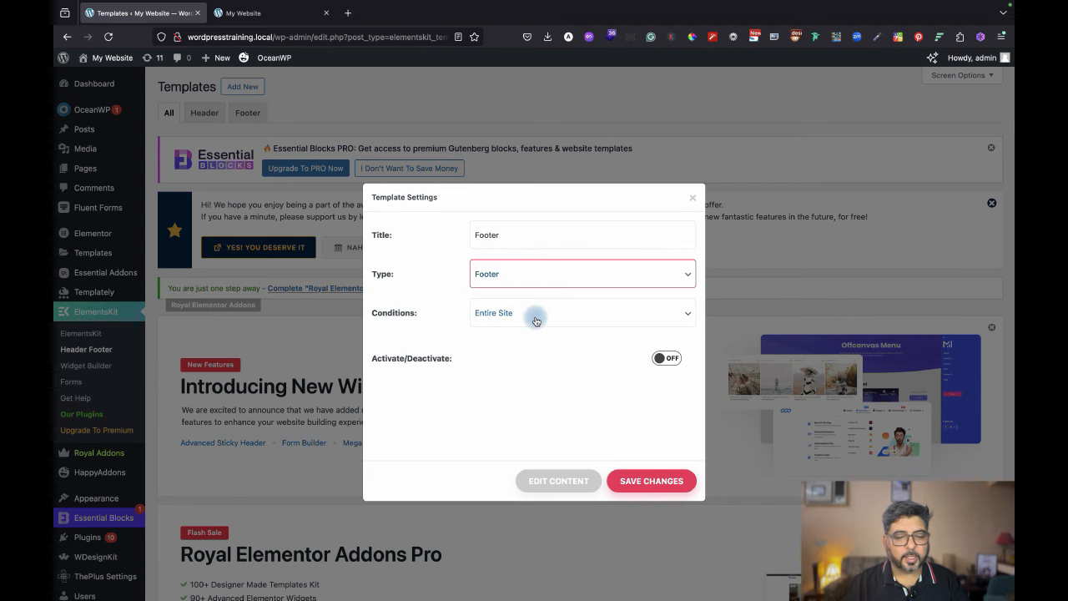
{"action": "left_click", "coordinate": [665, 358]}
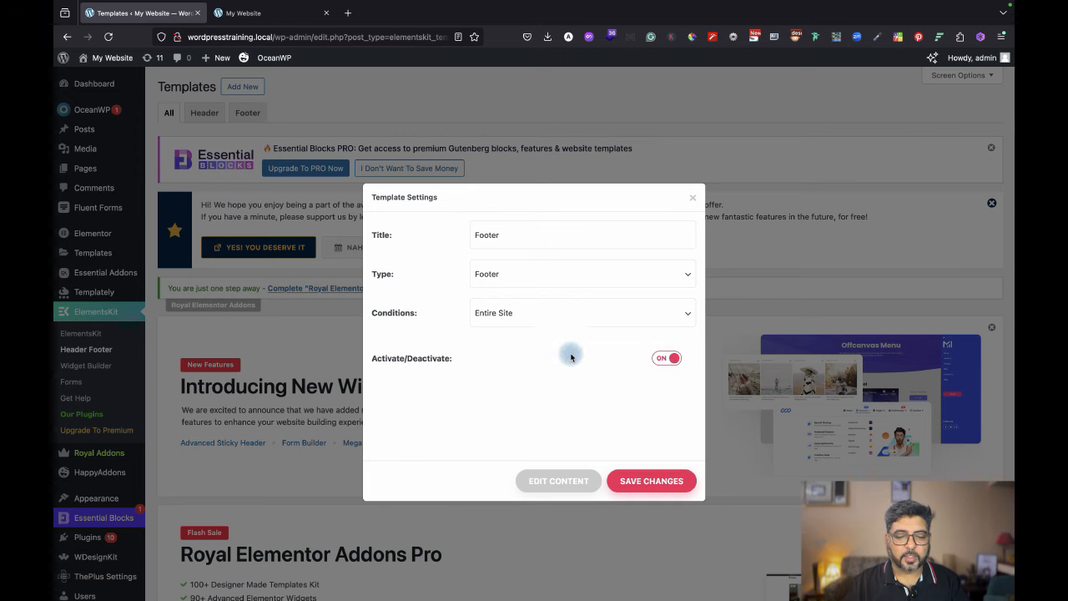
{"action": "left_click", "coordinate": [562, 487]}
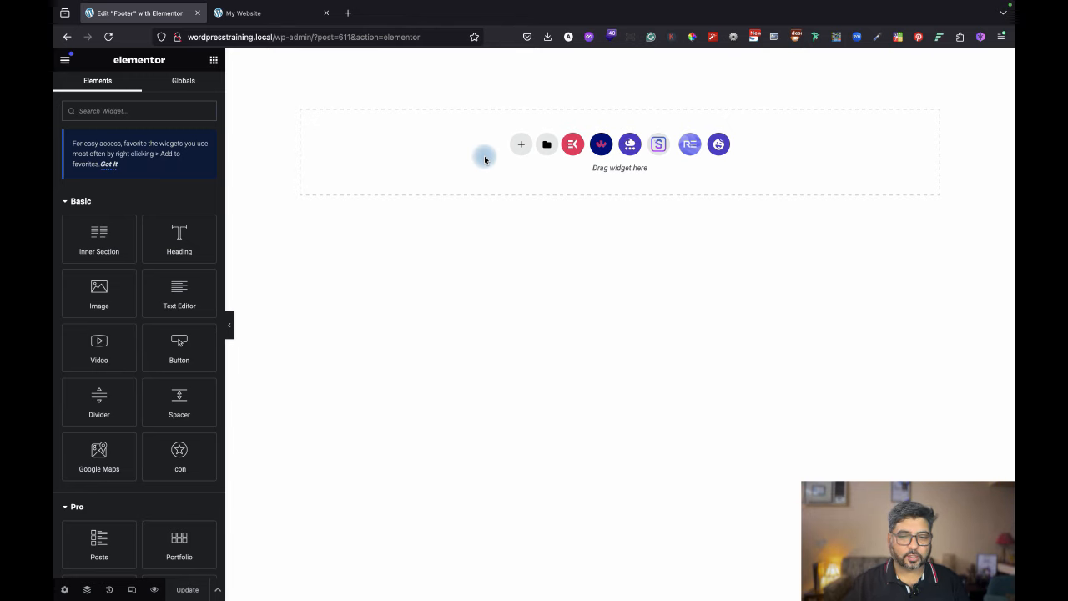
Search the ElementsKit library's Sections tab for 'footer' designs.
{"action": "left_click", "coordinate": [573, 146]}
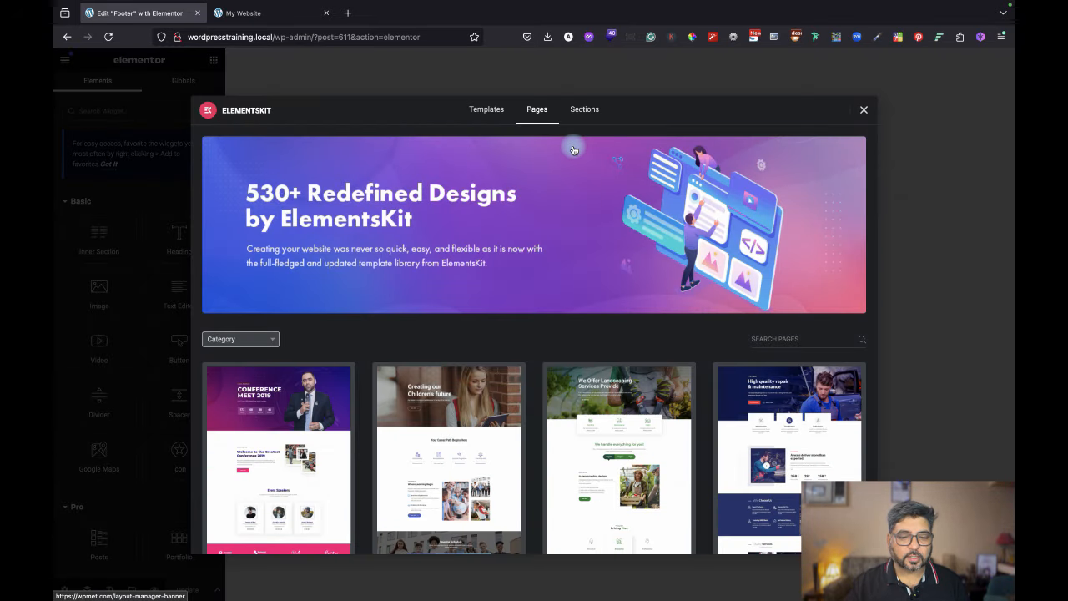
{"action": "left_click", "coordinate": [593, 110]}
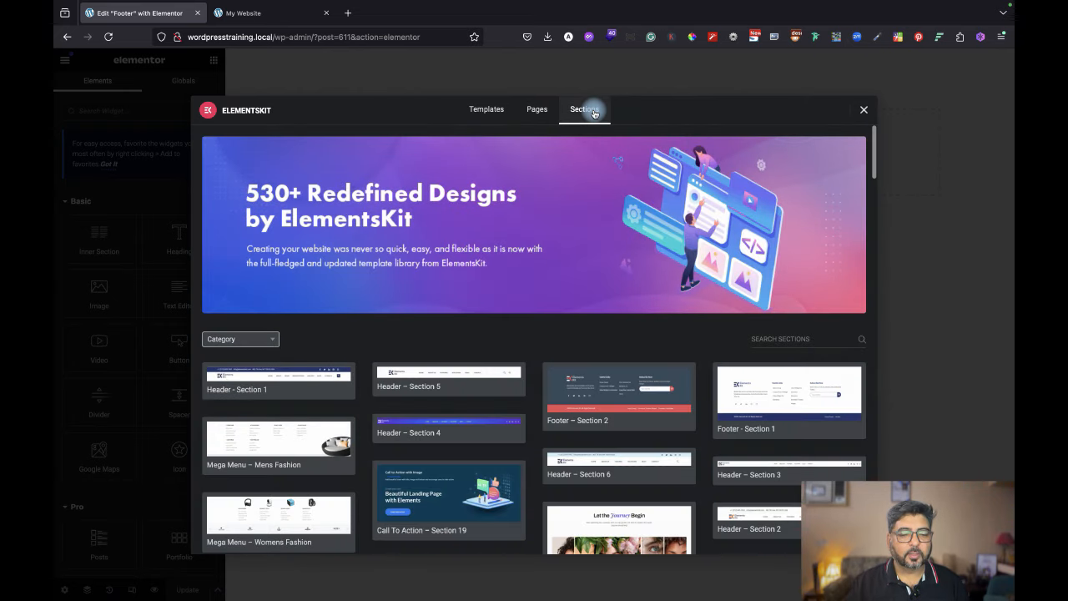
{"action": "left_click", "coordinate": [239, 340]}
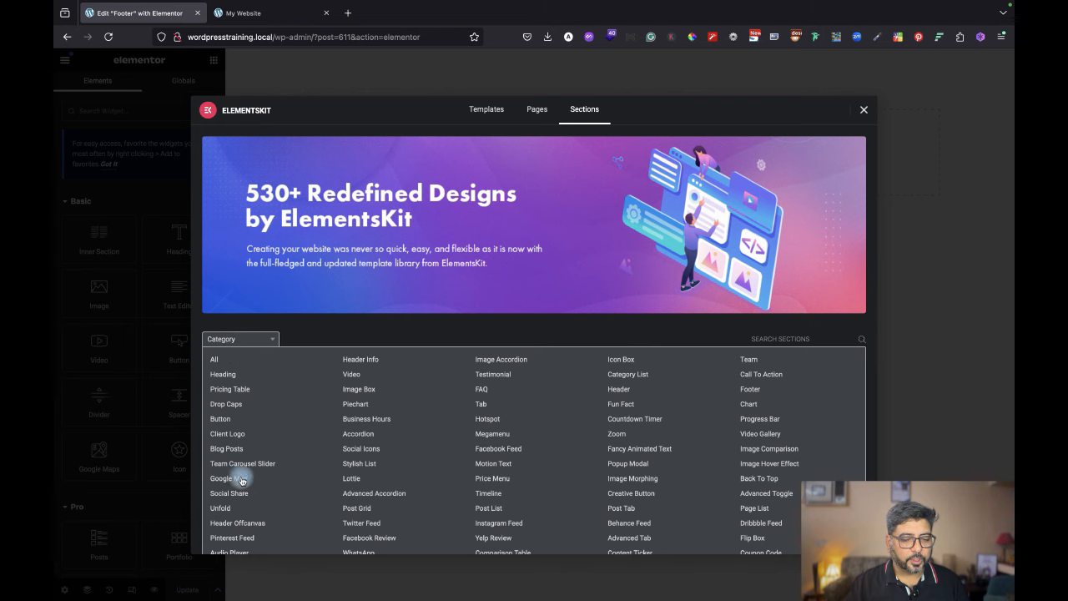
{"action": "left_click", "coordinate": [780, 339]}
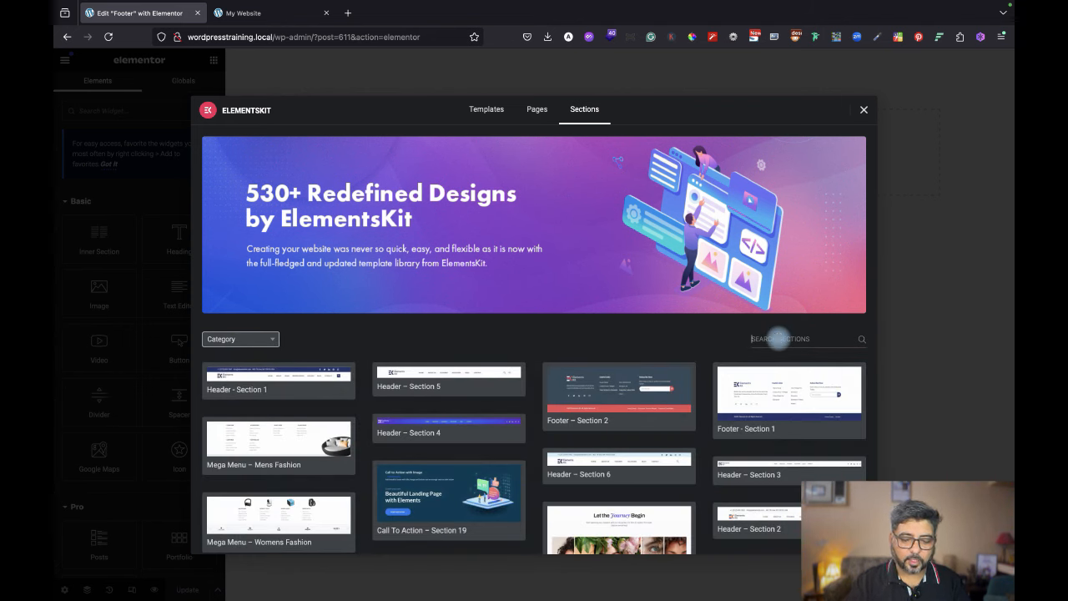
{"action": "type", "text": "footer"}
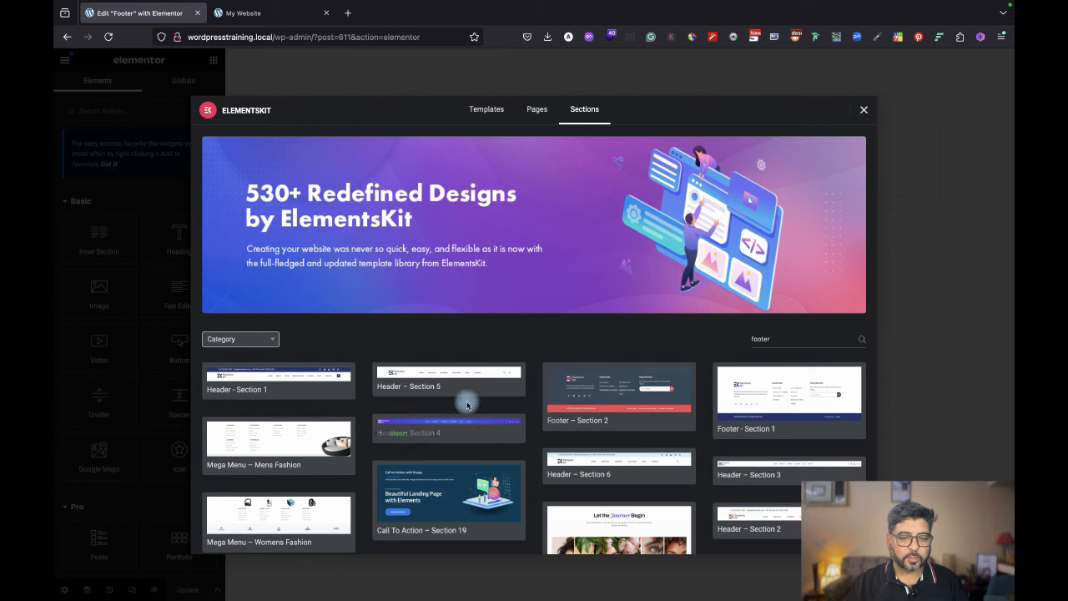
{"action": "mouse_move", "coordinate": [597, 399]}
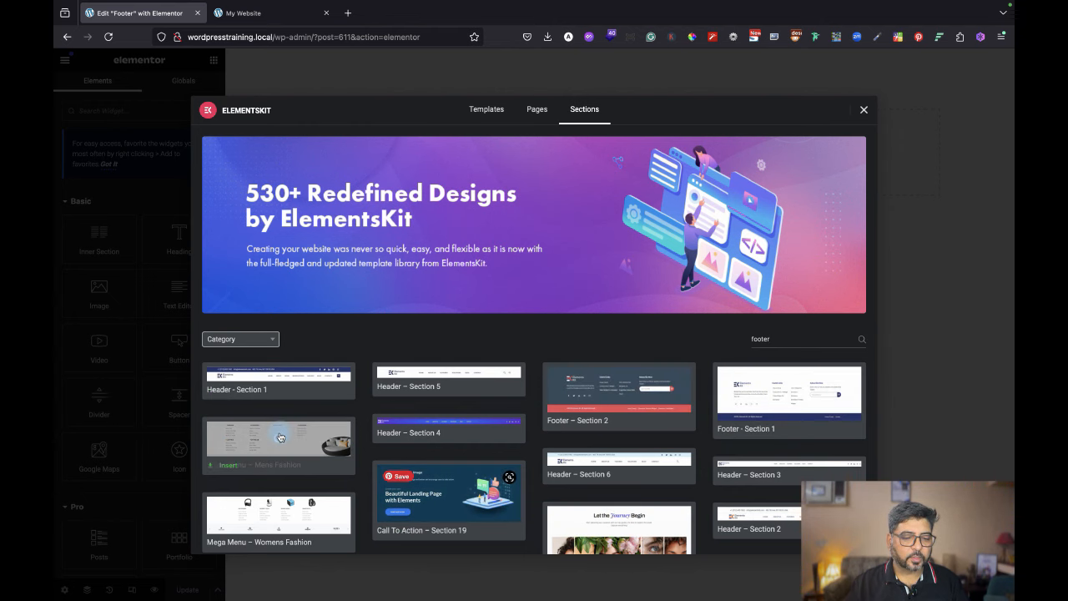
{"action": "scroll", "coordinate": [422, 432], "scroll_direction": "down", "scroll_amount": 3}
{"action": "scroll", "coordinate": [422, 436], "scroll_direction": "down", "scroll_amount": 2}
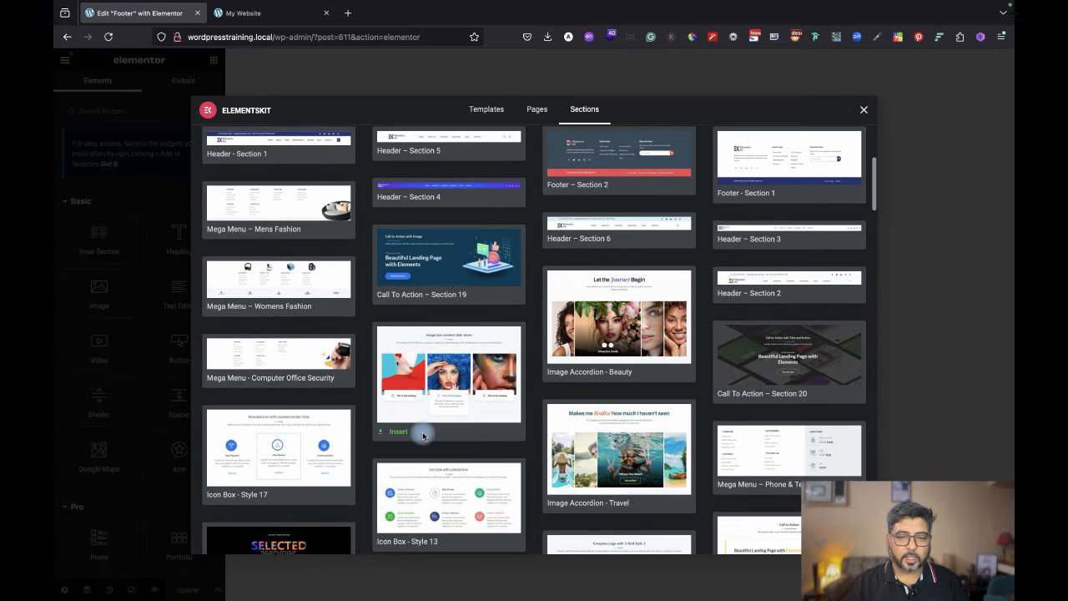
{"action": "scroll", "coordinate": [422, 431], "scroll_direction": "up", "scroll_amount": 5}
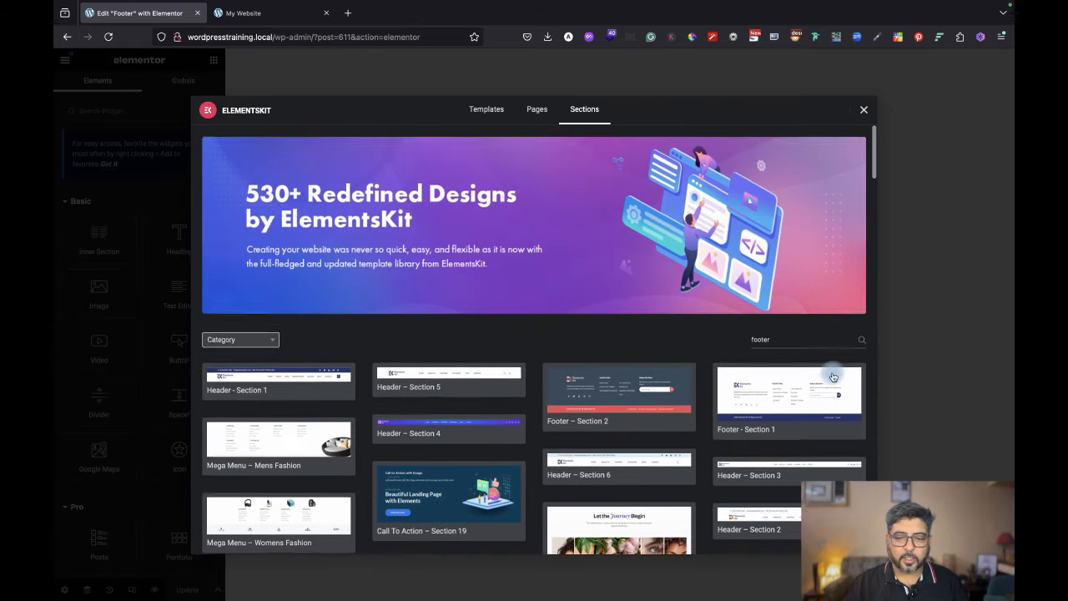
{"action": "left_click", "coordinate": [862, 341]}
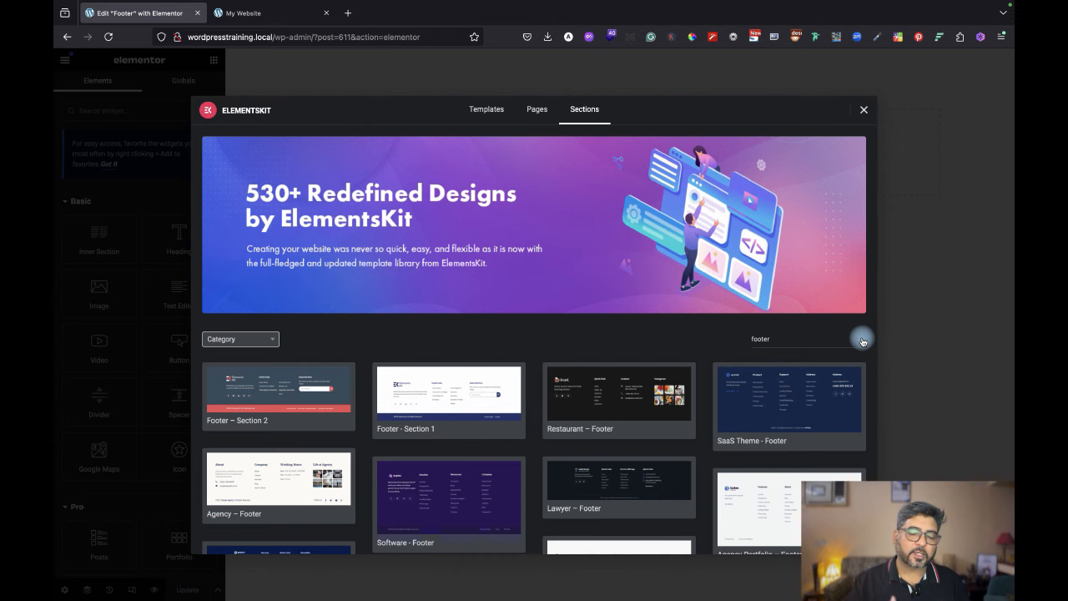
{"action": "left_click", "coordinate": [265, 14]}
{"action": "scroll", "coordinate": [850, 352], "scroll_direction": "down", "scroll_amount": 5}
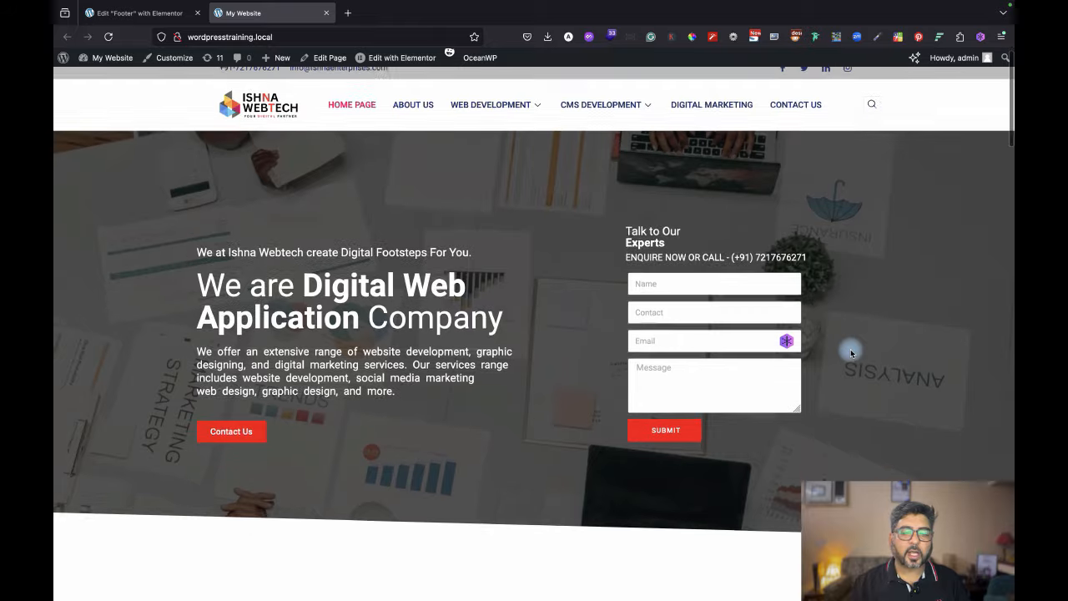
{"action": "scroll", "coordinate": [851, 353], "scroll_direction": "down", "scroll_amount": 10}
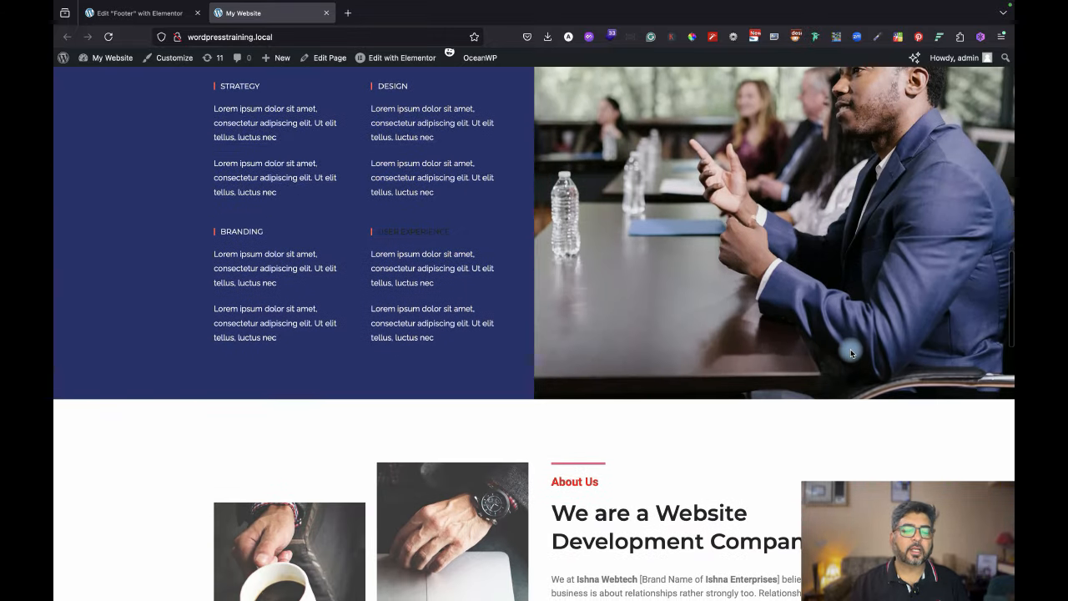
{"action": "scroll", "coordinate": [850, 353], "scroll_direction": "down", "scroll_amount": 10}
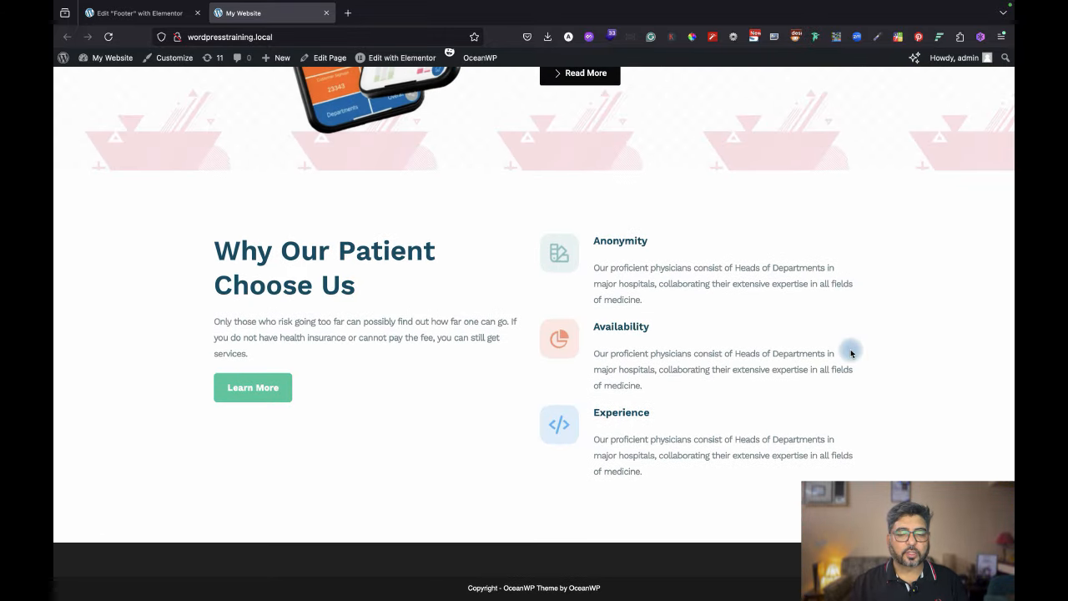
{"action": "scroll", "coordinate": [851, 353], "scroll_direction": "up", "scroll_amount": 20}
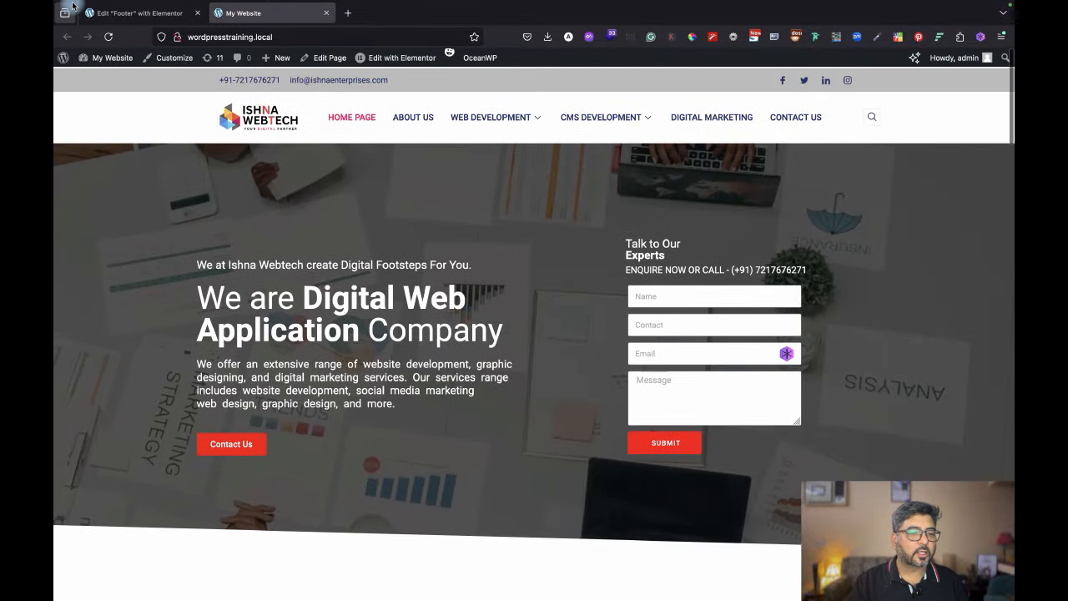
{"action": "left_click", "coordinate": [130, 14]}
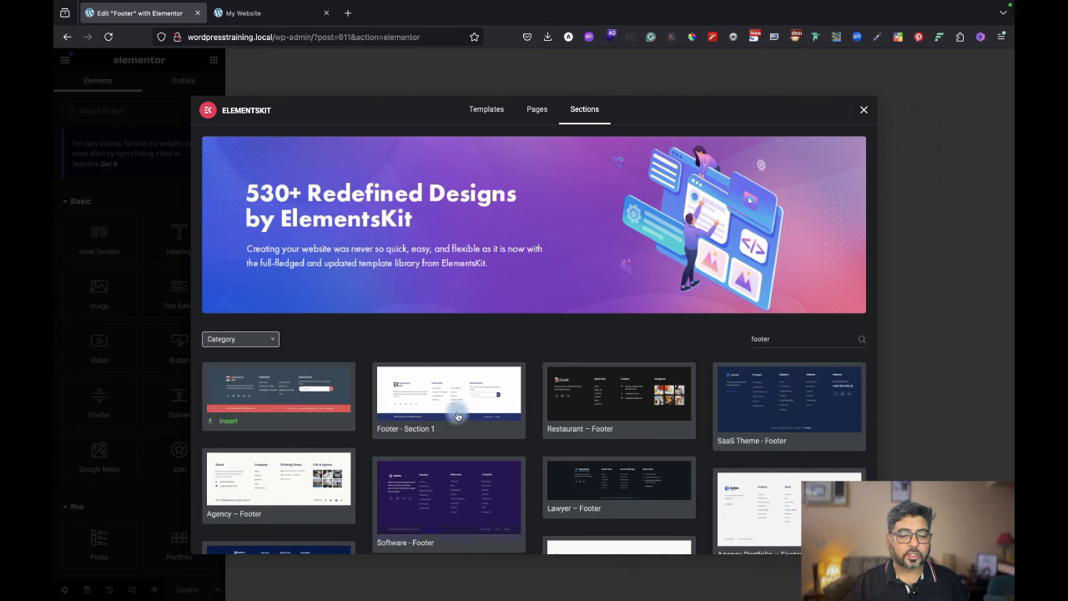
Browse the footer section designs, then close the ElementsKit library without inserting any.
{"action": "scroll", "coordinate": [577, 415], "scroll_direction": "down", "scroll_amount": 2}
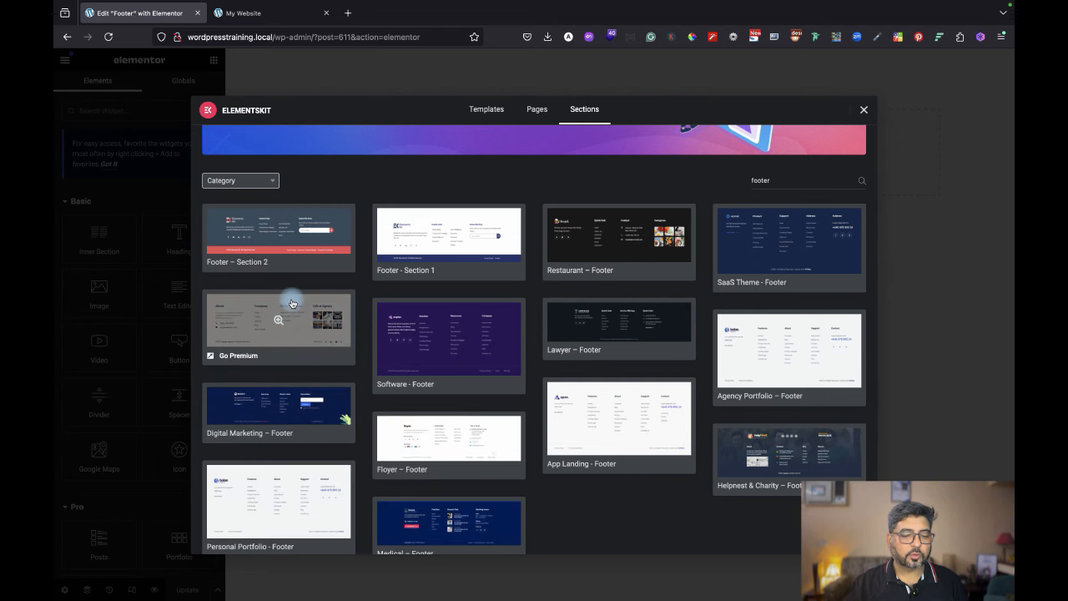
{"action": "scroll", "coordinate": [486, 448], "scroll_direction": "up", "scroll_amount": 2}
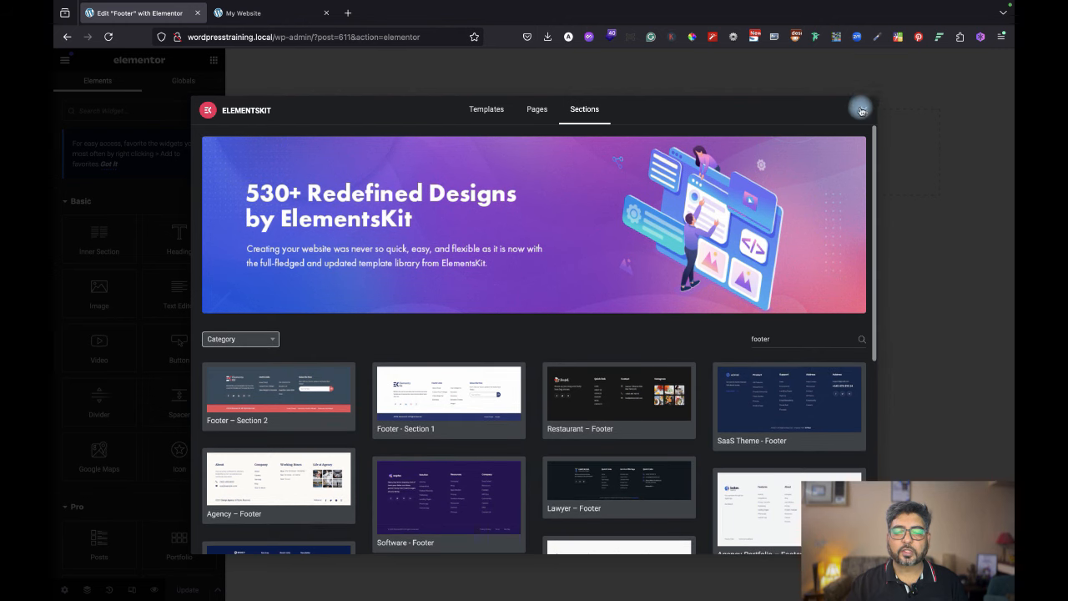
{"action": "left_click", "coordinate": [862, 112]}
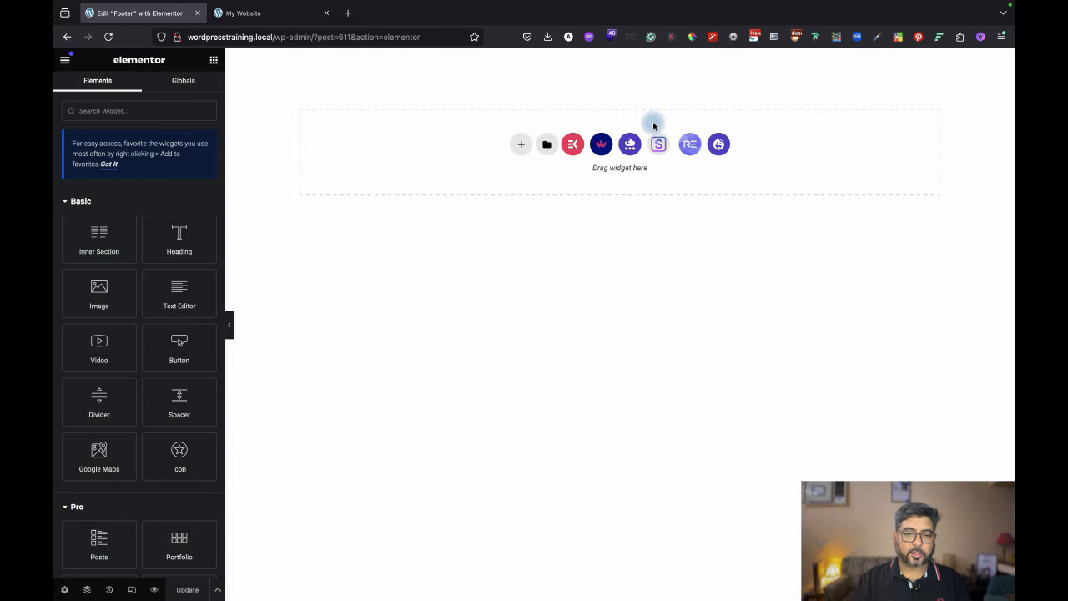
Add a single-column section with a classic #000000 black background.
{"action": "left_click", "coordinate": [522, 143]}
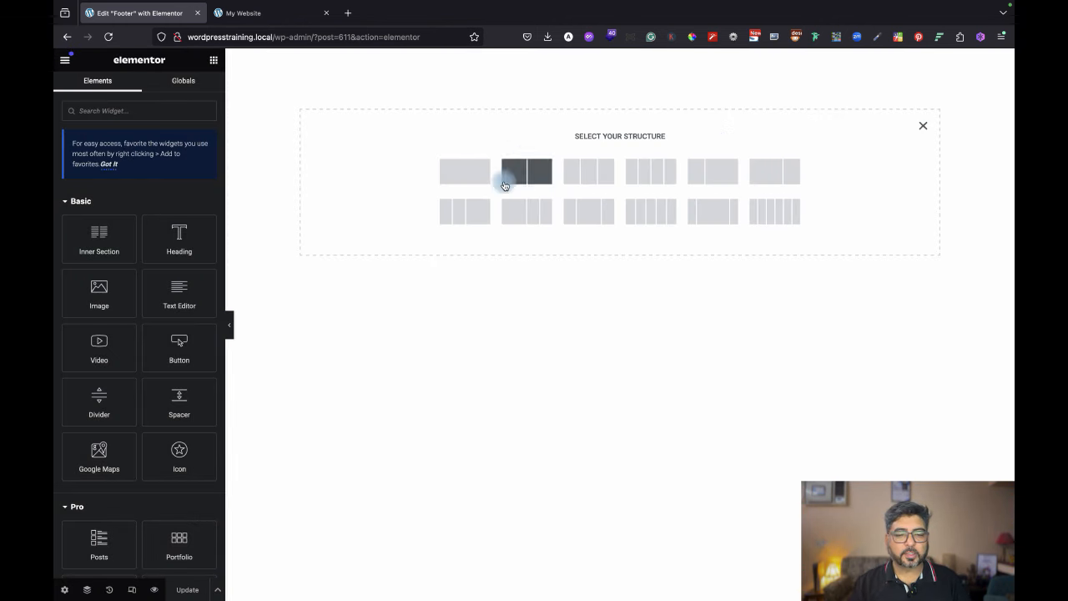
{"action": "left_click", "coordinate": [478, 172]}
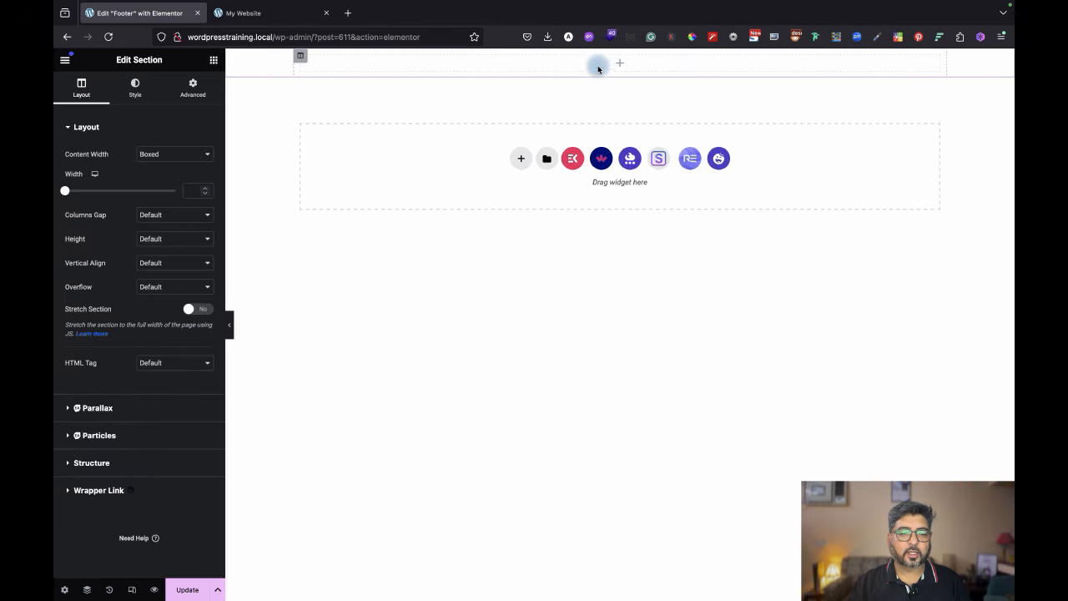
{"action": "left_click", "coordinate": [137, 87]}
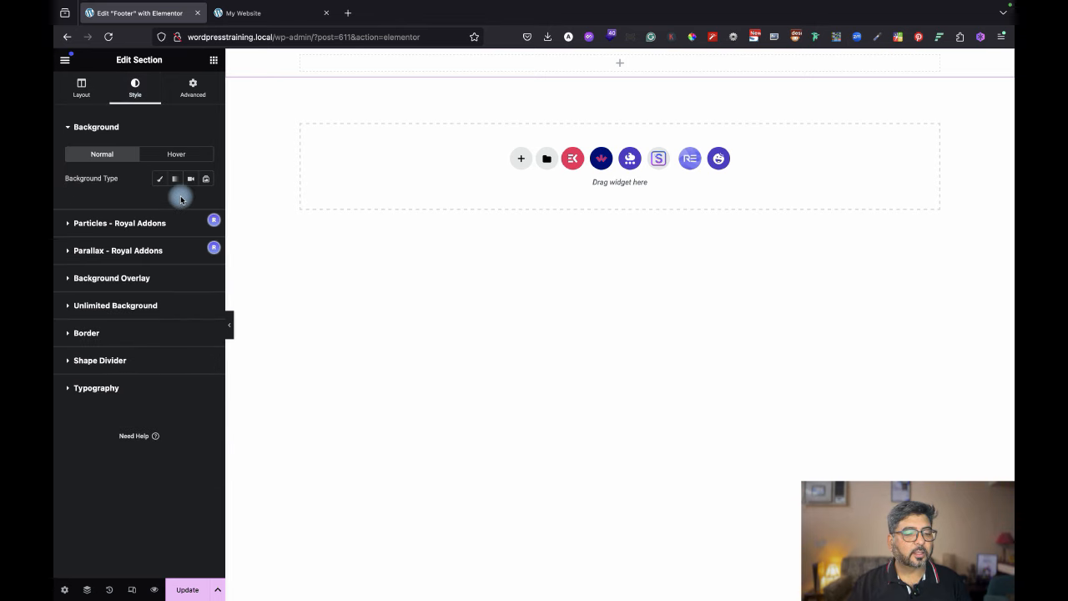
{"action": "left_click", "coordinate": [159, 177]}
{"action": "left_click", "coordinate": [206, 203]}
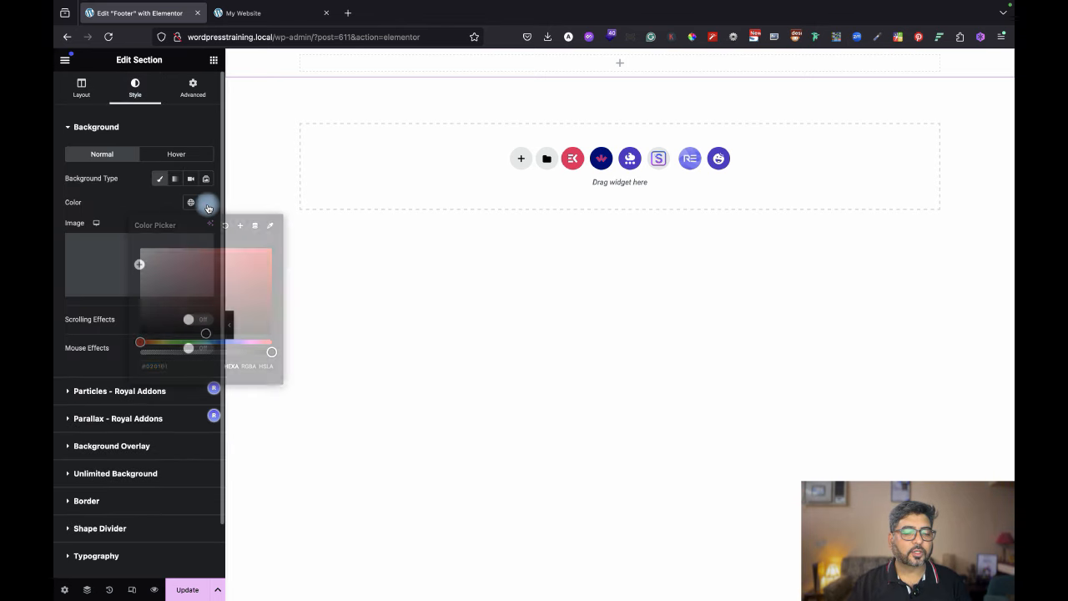
{"action": "left_click_drag", "start_coordinate": [159, 292], "coordinate": [125, 348]}
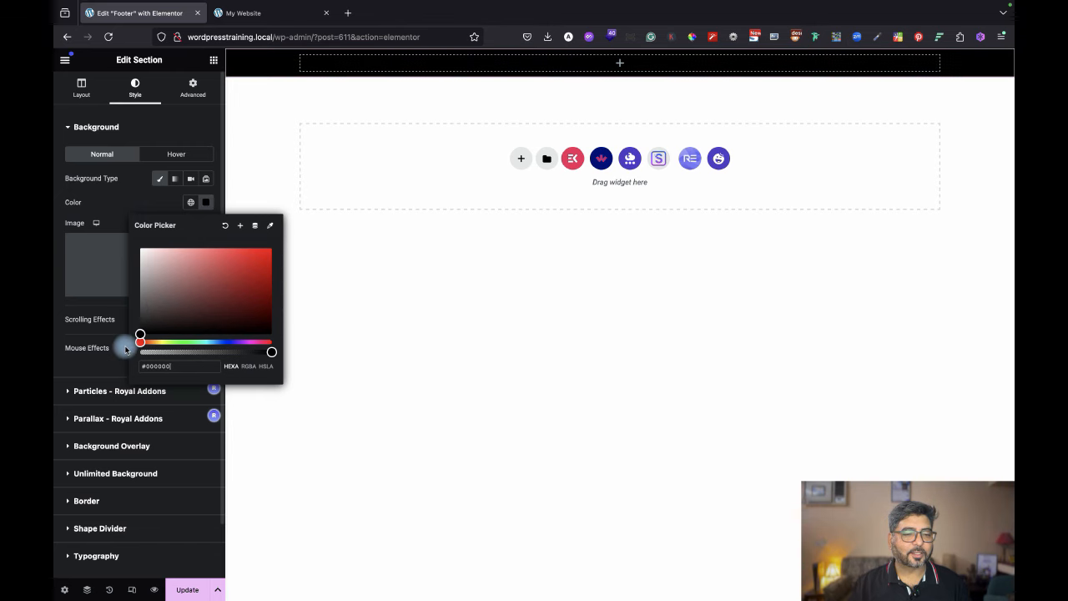
{"action": "left_click", "coordinate": [398, 358]}
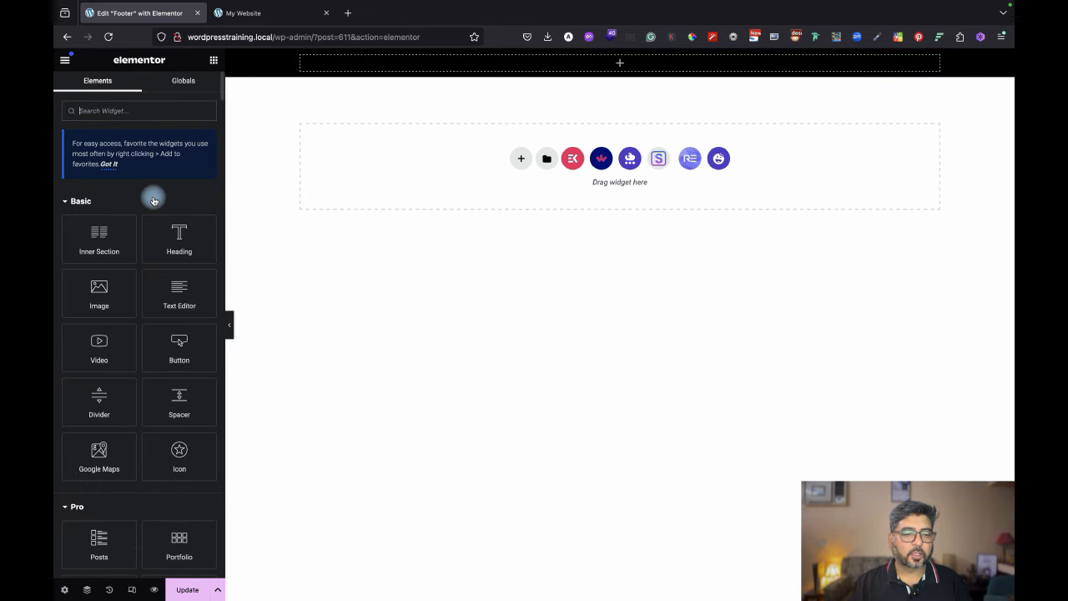
Load ishnaenterprises.com in a new browser tab.
{"action": "left_click", "coordinate": [350, 15]}
{"action": "left_click", "coordinate": [342, 36]}
{"action": "type", "text": "ish"}
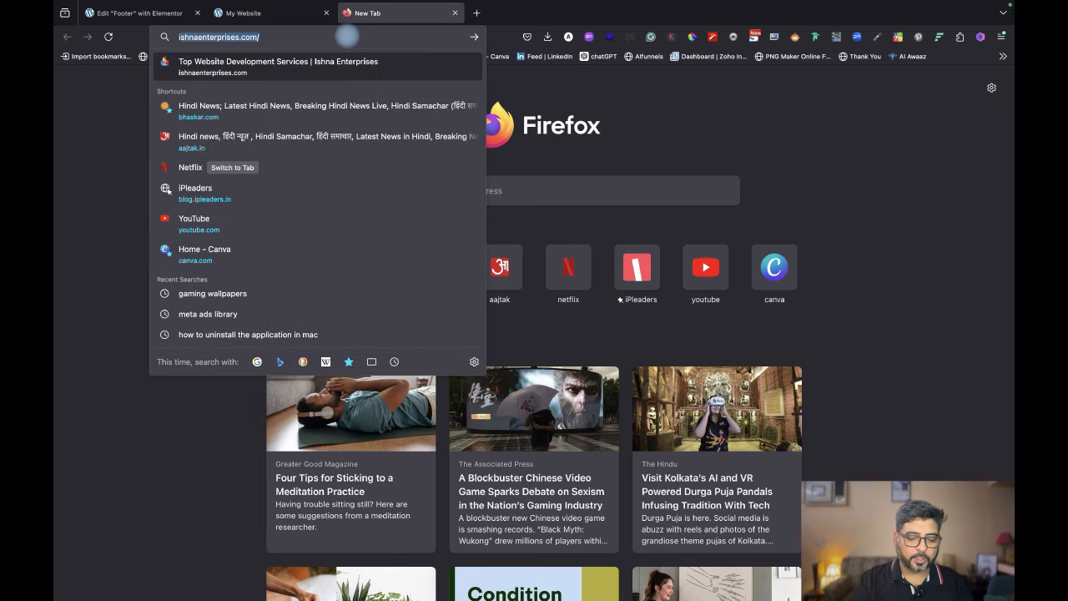
{"action": "type", "text": "na"}
{"action": "key", "text": "Return"}
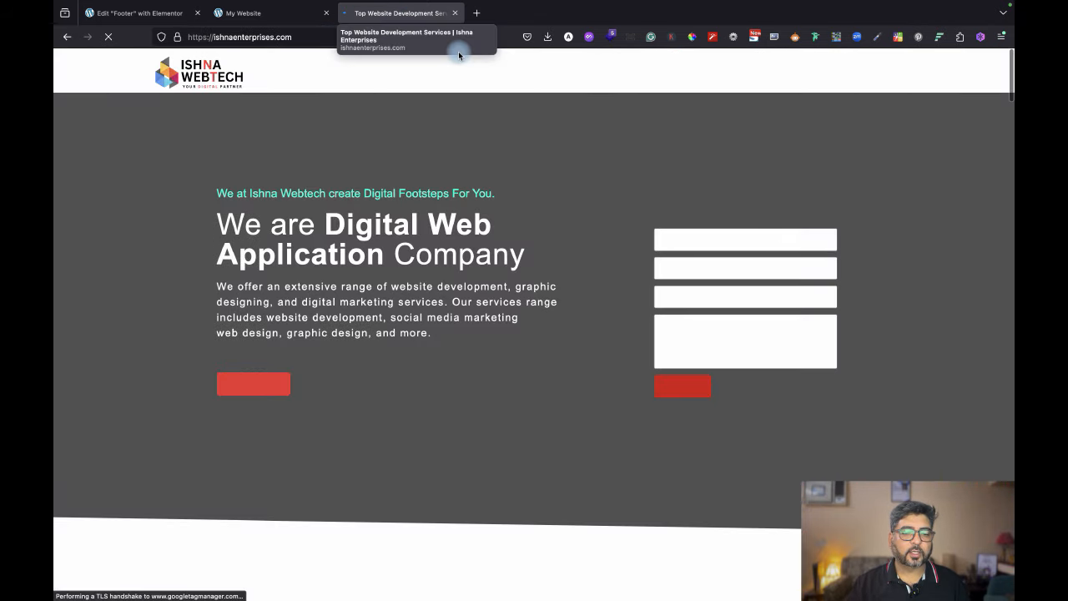
Copy the footer tagline '- A Creative Digital Development Company -' and go back to Elementor.
{"action": "scroll", "coordinate": [698, 470], "scroll_direction": "down", "scroll_amount": 10}
{"action": "scroll", "coordinate": [698, 470], "scroll_direction": "down", "scroll_amount": 20}
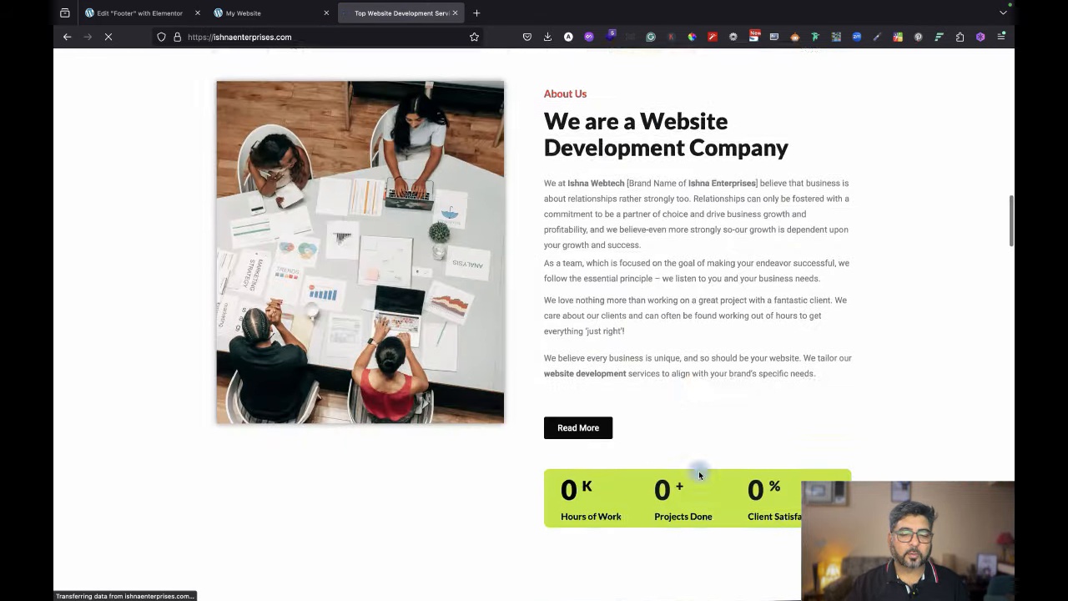
{"action": "scroll", "coordinate": [700, 474], "scroll_direction": "down", "scroll_amount": 4}
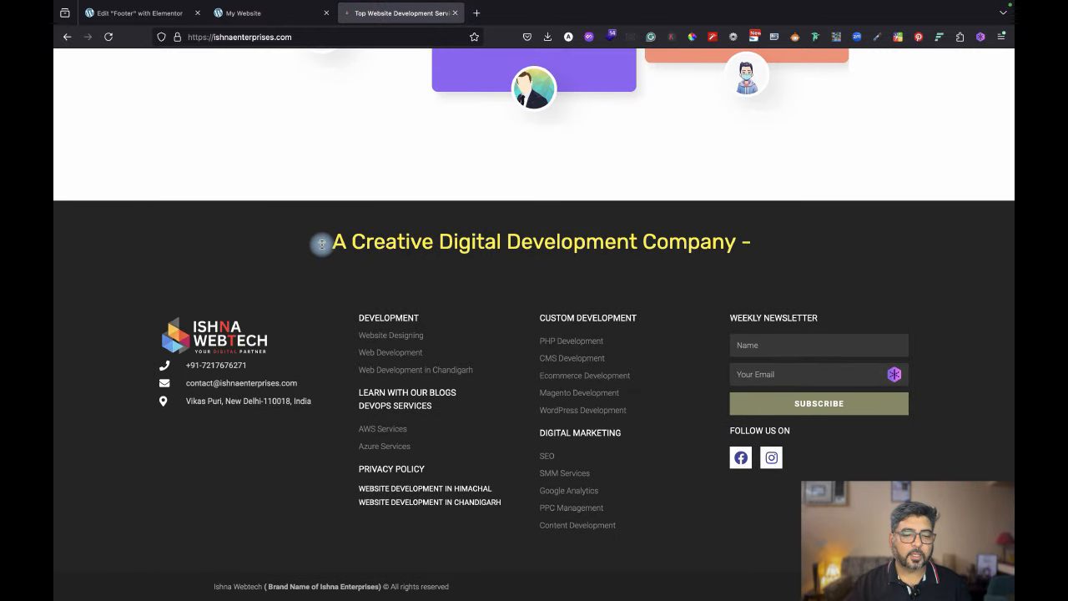
{"action": "left_click_drag", "start_coordinate": [316, 242], "coordinate": [775, 242]}
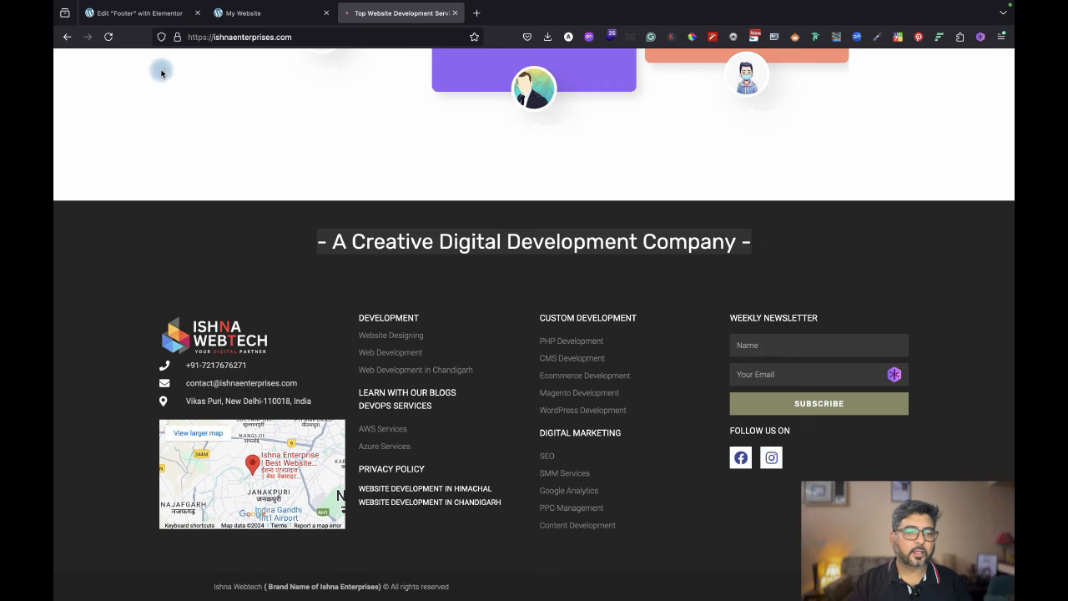
{"action": "left_click", "coordinate": [146, 12]}
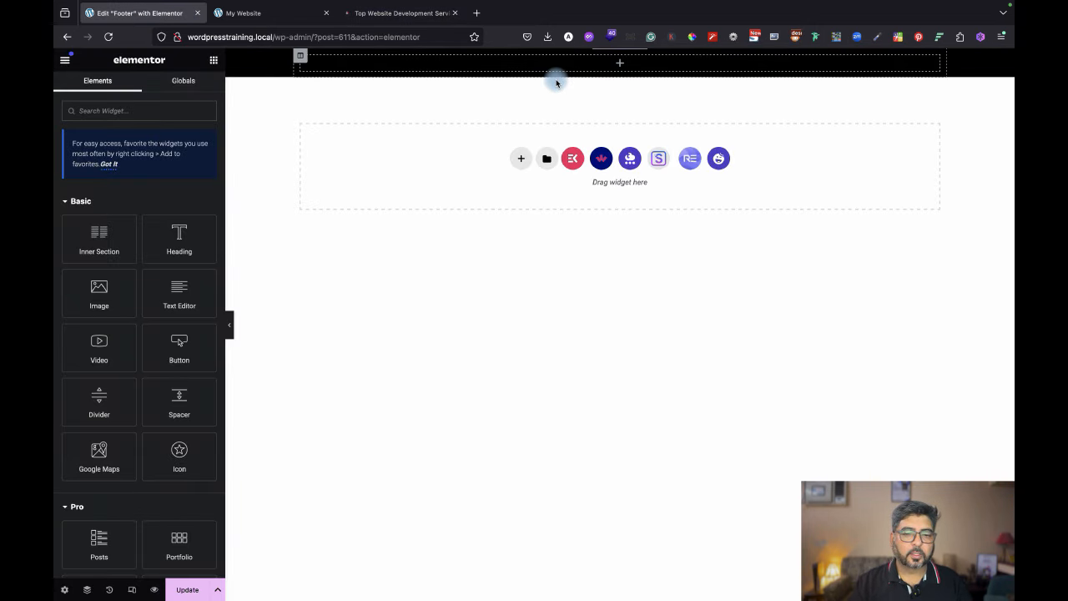
Add a Heading widget whose title is the pasted company tagline.
{"action": "left_click_drag", "start_coordinate": [180, 233], "coordinate": [628, 63]}
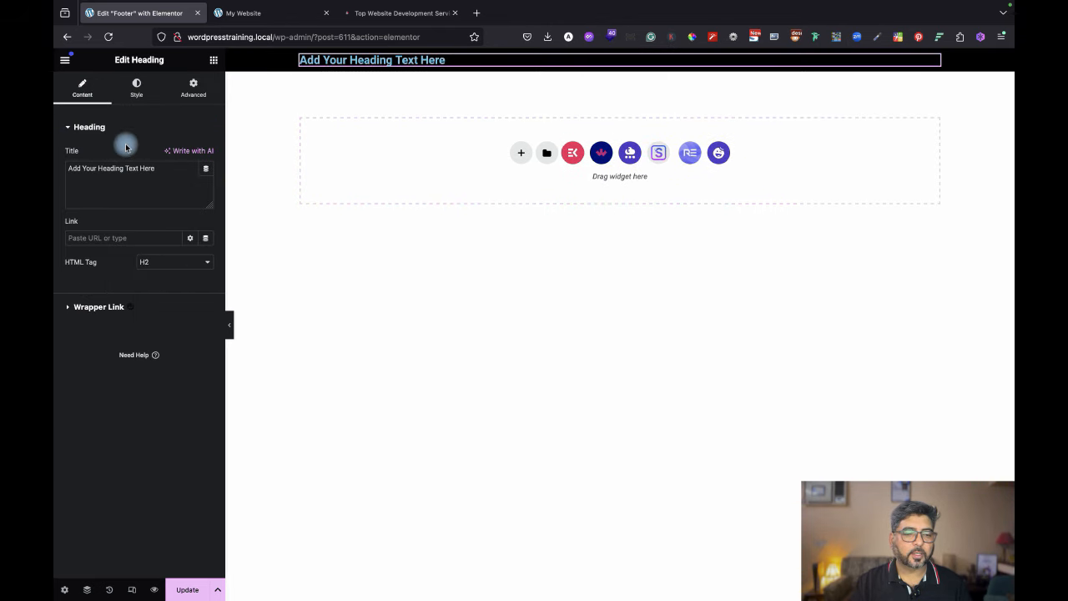
{"action": "left_click_drag", "start_coordinate": [169, 166], "coordinate": [55, 155]}
{"action": "type", "text": "- A Creative Digital Development Company -- A Creative Digital Development Company -"}
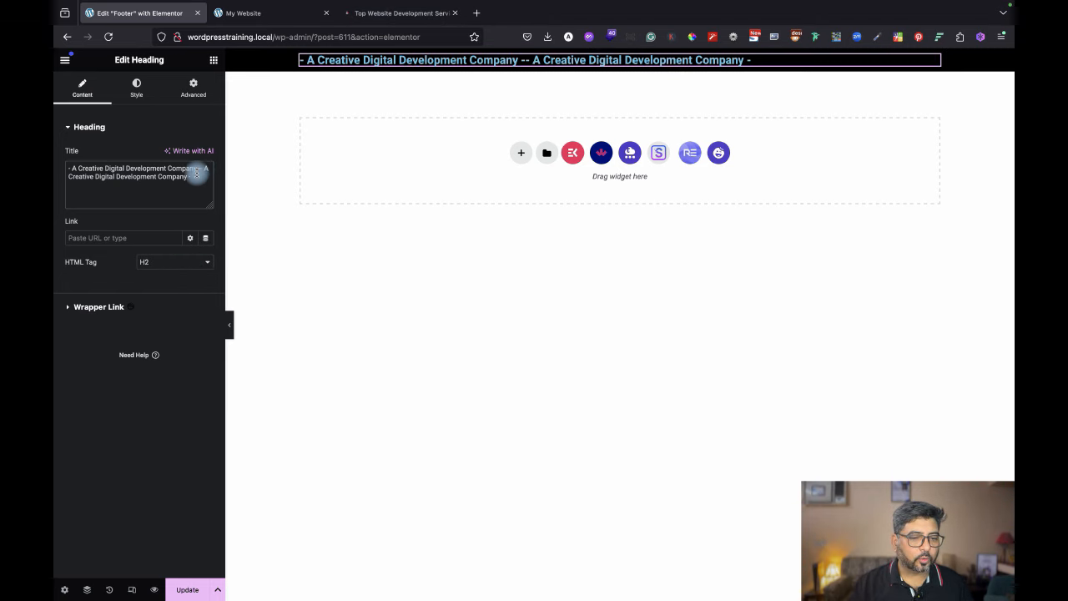
{"action": "left_click_drag", "start_coordinate": [204, 167], "coordinate": [214, 187]}
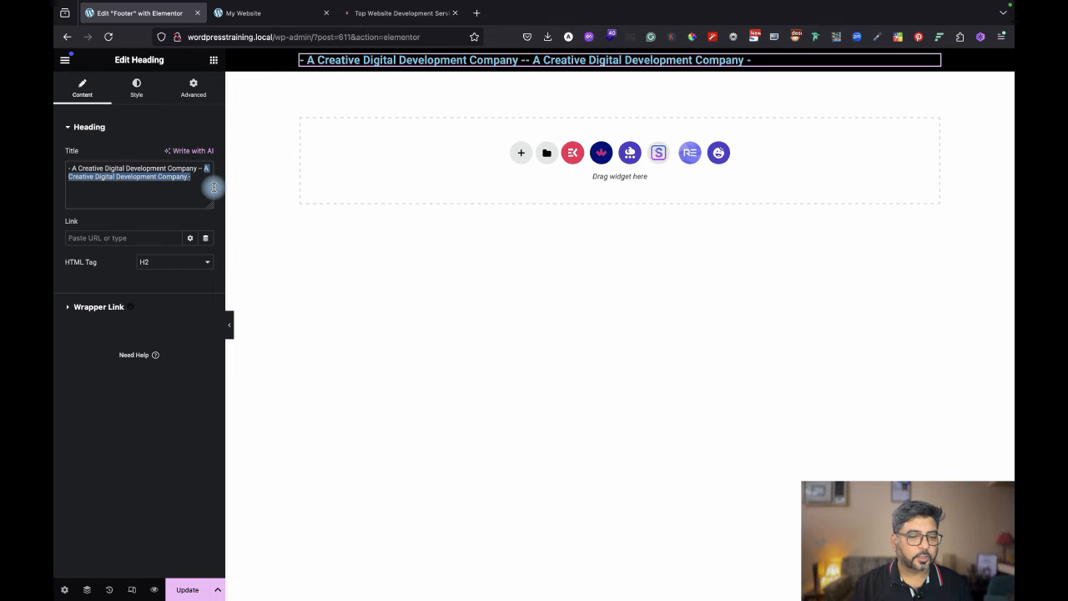
{"action": "key", "text": "BackSpace"}
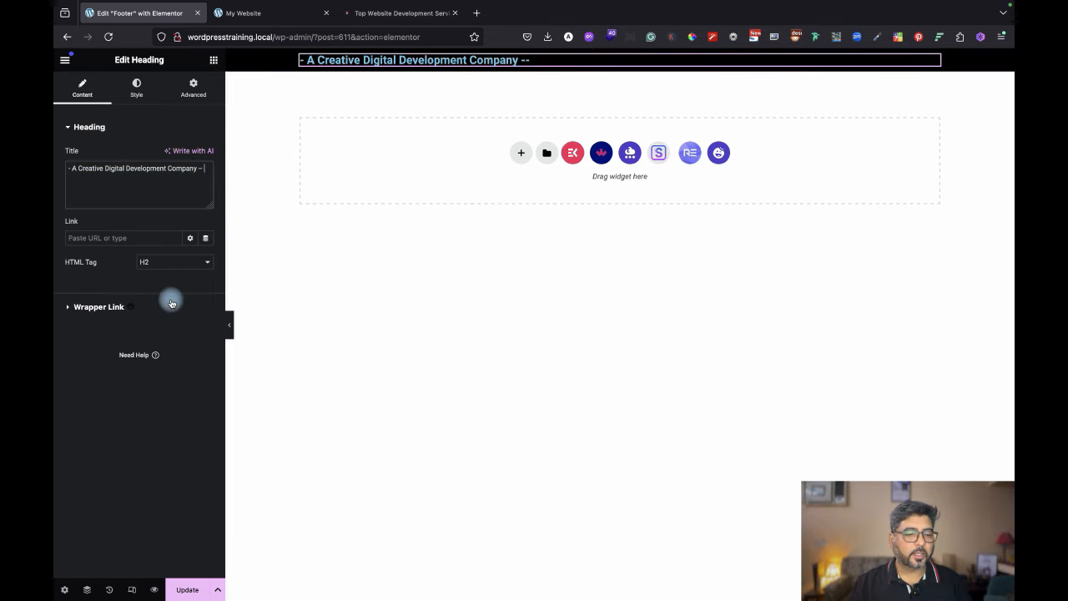
Colour the heading text yellow (#F3D800) and centre-align it.
{"action": "left_click", "coordinate": [133, 90]}
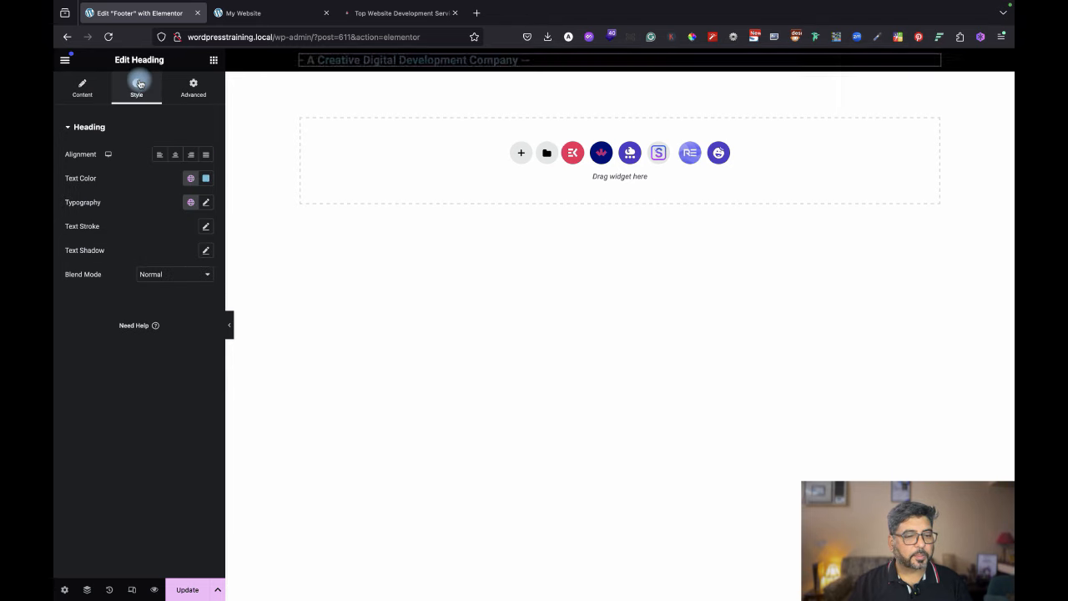
{"action": "left_click", "coordinate": [208, 181]}
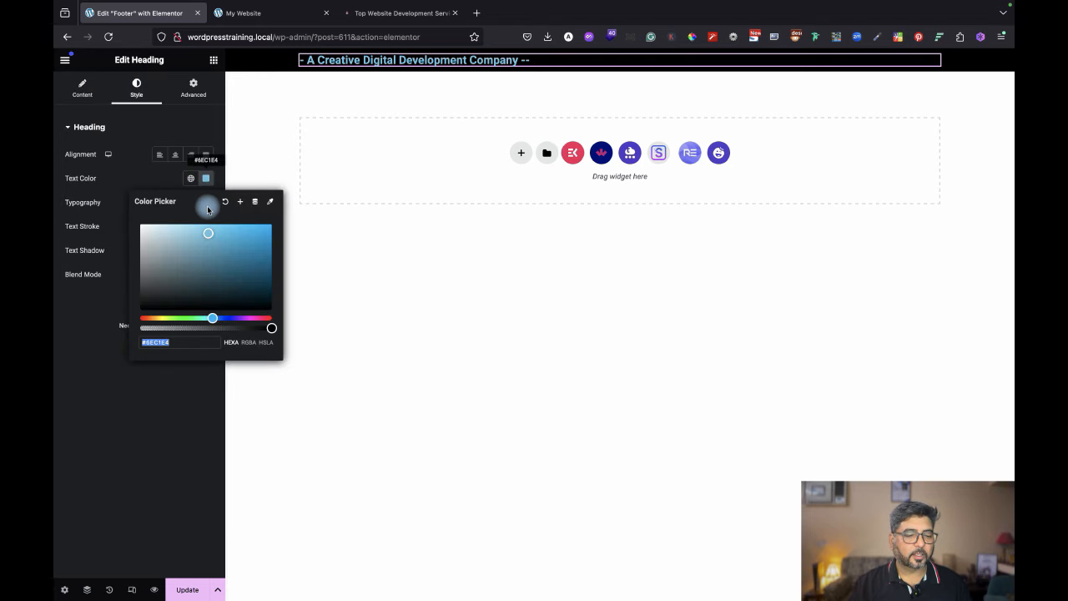
{"action": "left_click", "coordinate": [166, 255]}
{"action": "left_click_drag", "start_coordinate": [212, 318], "coordinate": [161, 312]}
{"action": "left_click_drag", "start_coordinate": [166, 255], "coordinate": [286, 230]}
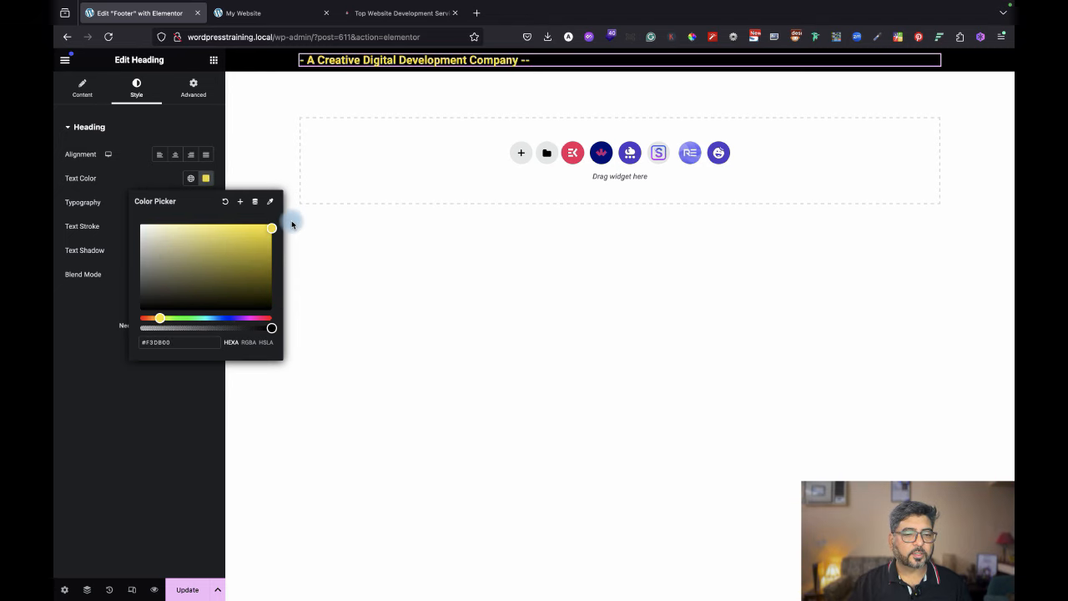
{"action": "left_click", "coordinate": [95, 397]}
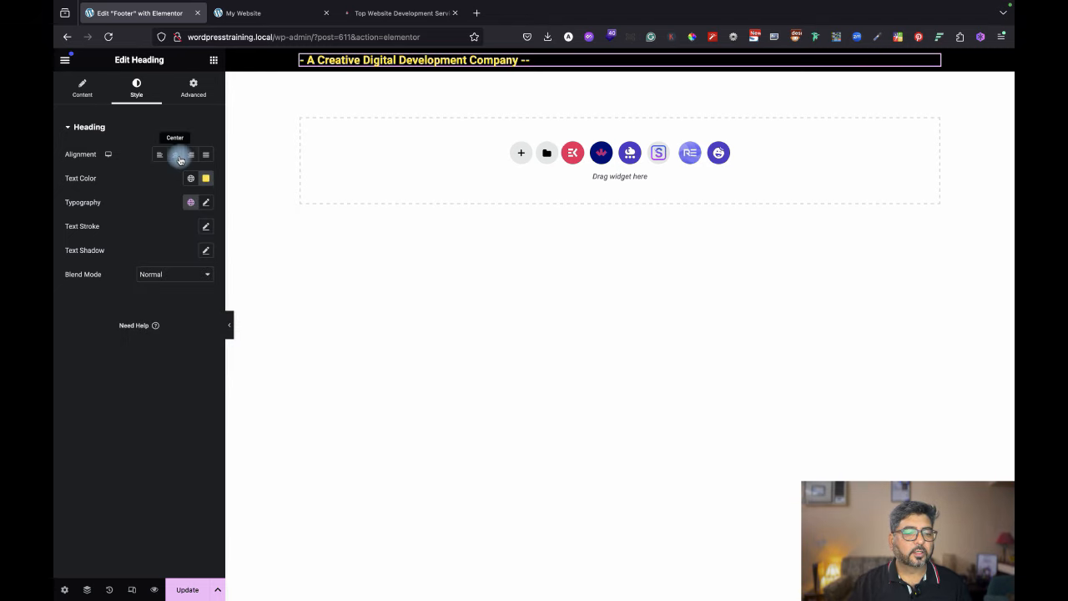
{"action": "left_click", "coordinate": [176, 157]}
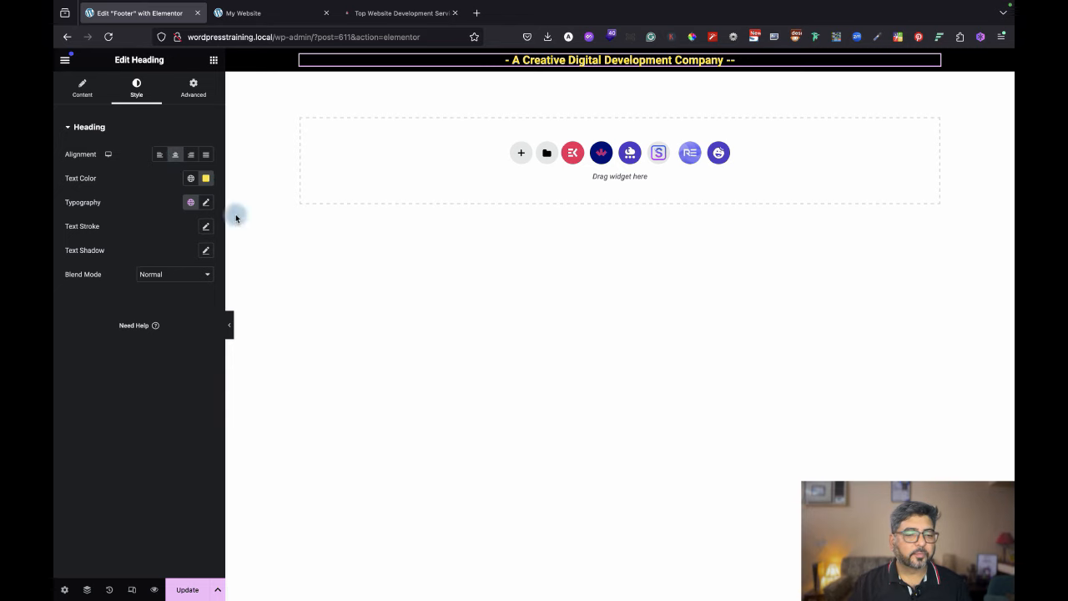
Set the tagline heading's font size to 31 px, checking it against the reference site.
{"action": "left_click", "coordinate": [208, 203]}
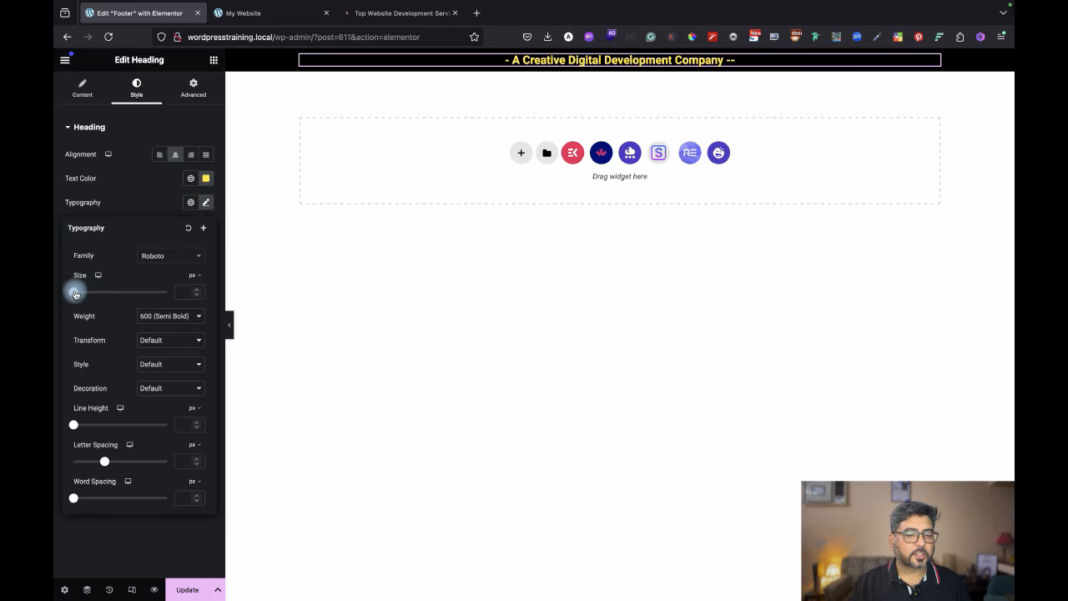
{"action": "left_click_drag", "start_coordinate": [75, 292], "coordinate": [90, 293]}
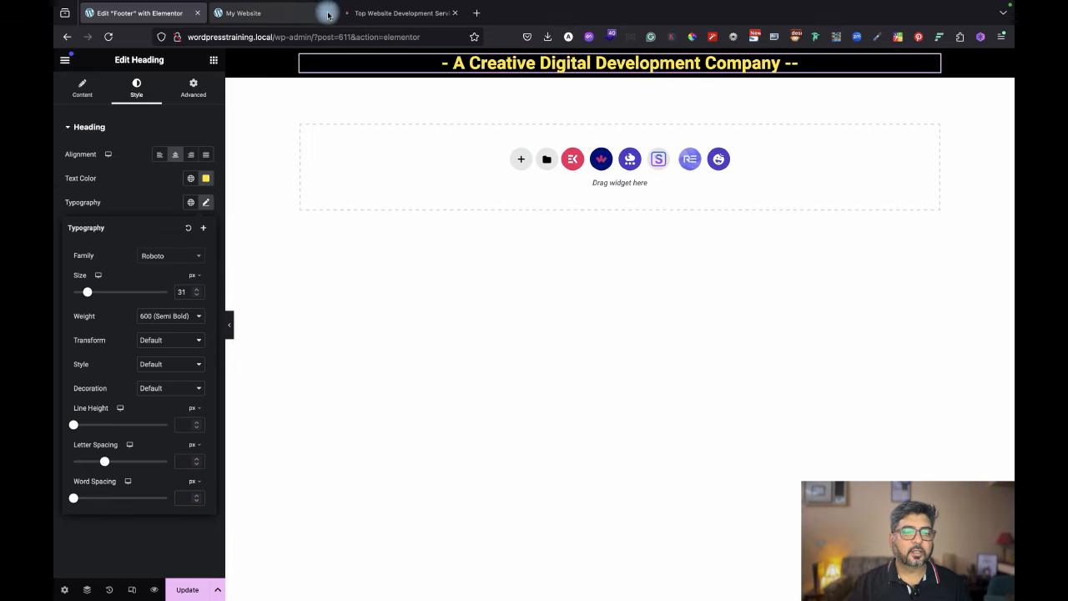
{"action": "left_click", "coordinate": [438, 13]}
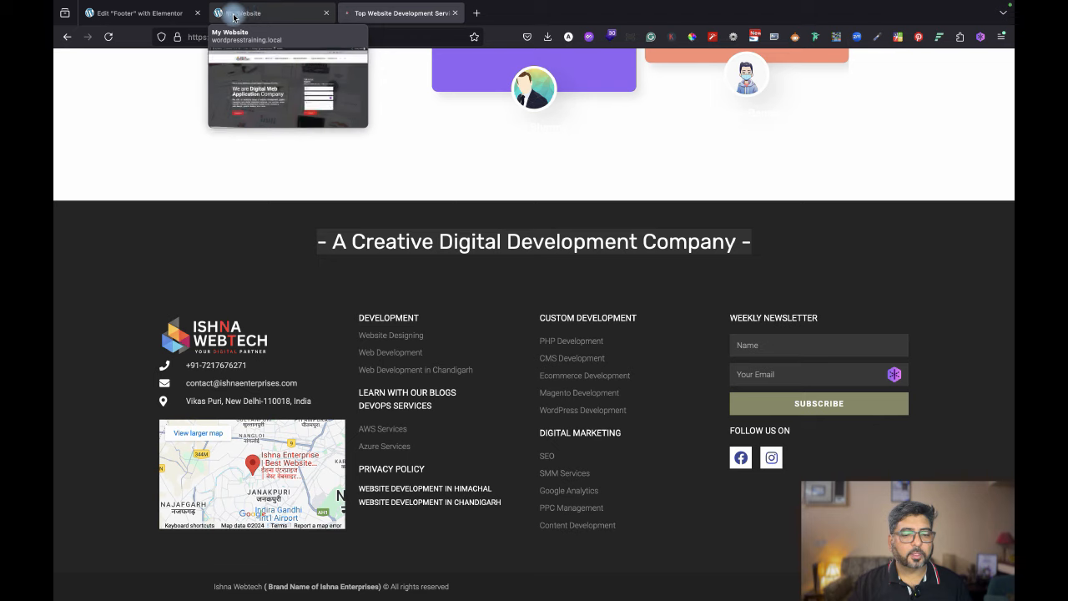
{"action": "mouse_move", "coordinate": [266, 16]}
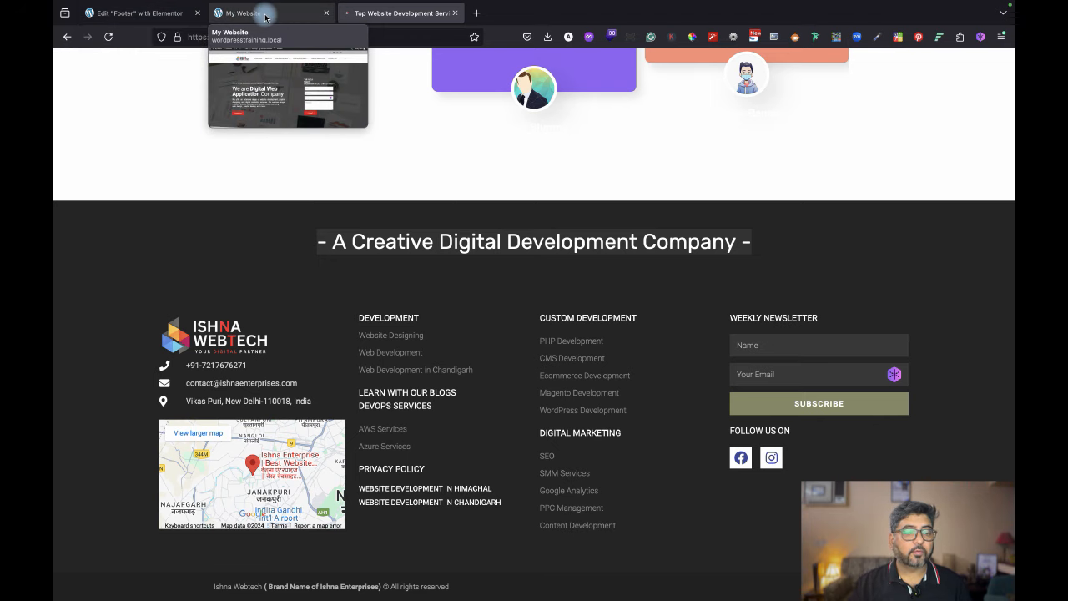
{"action": "left_click", "coordinate": [265, 15]}
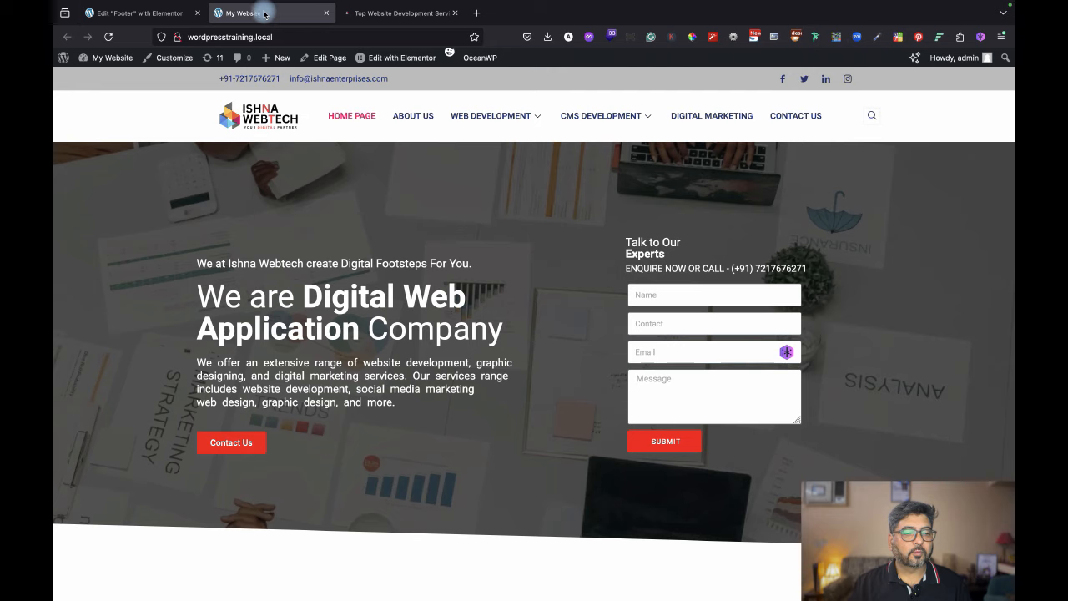
{"action": "left_click", "coordinate": [164, 11]}
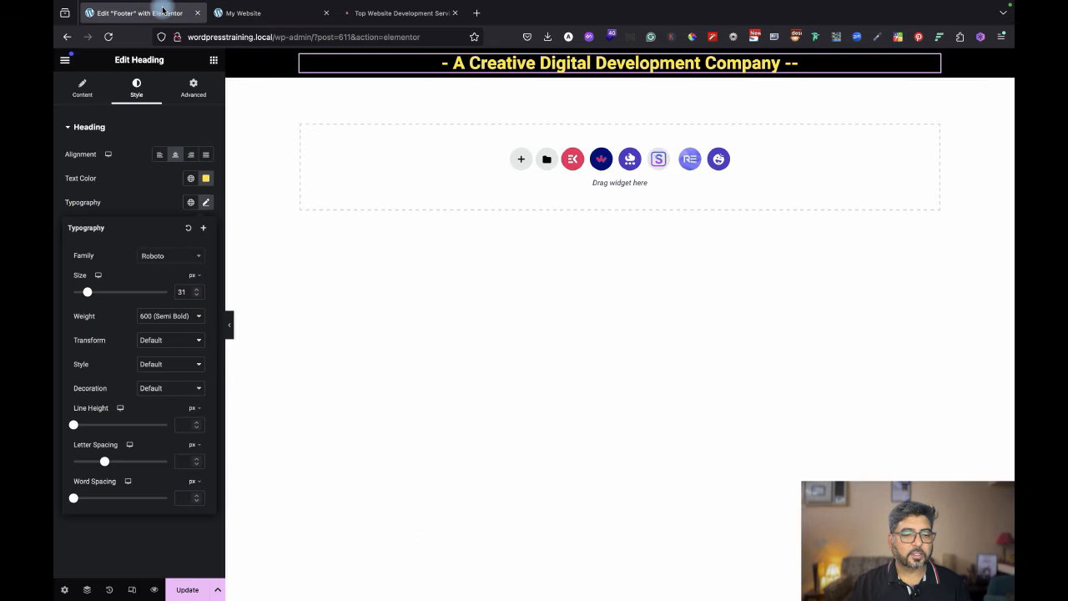
Make the heading text white (#FFFFFF) with 400 (Normal) weight, then compare with the reference footer.
{"action": "left_click", "coordinate": [205, 178]}
{"action": "left_click_drag", "start_coordinate": [181, 241], "coordinate": [105, 205]}
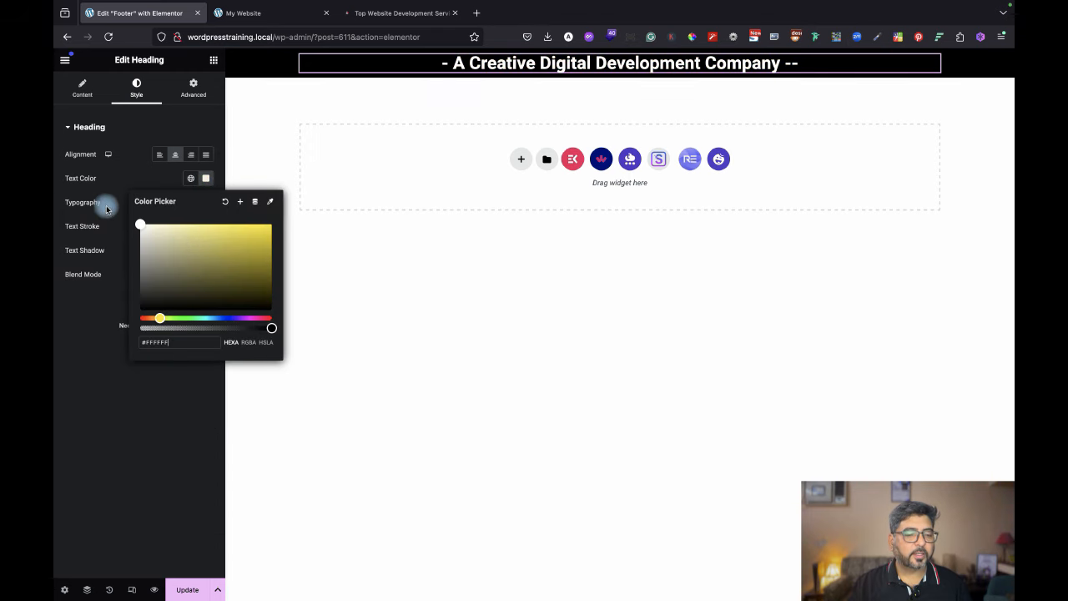
{"action": "left_click", "coordinate": [118, 422]}
{"action": "left_click", "coordinate": [206, 202]}
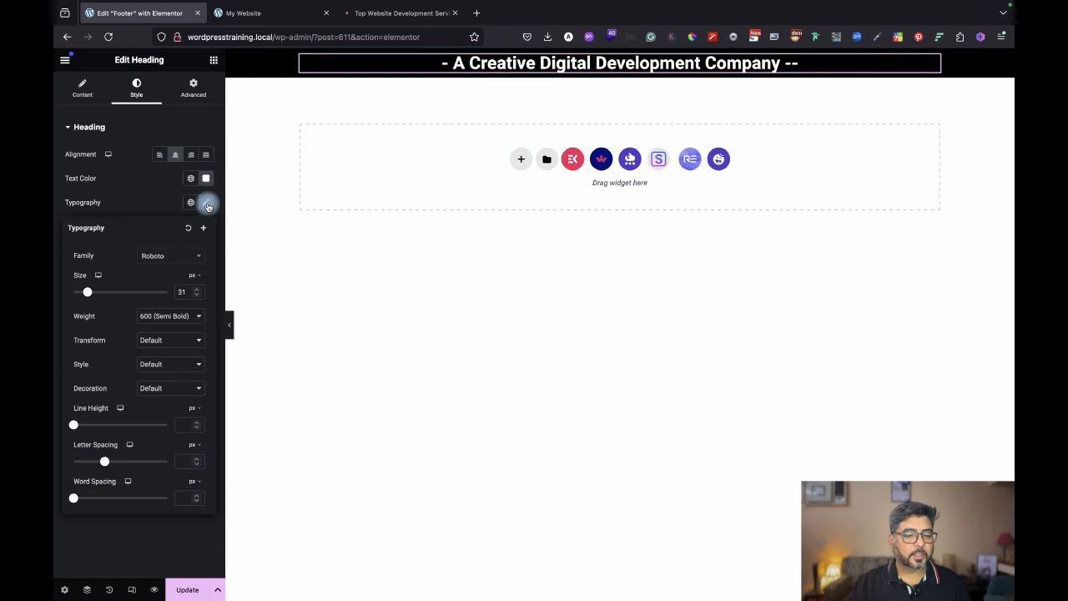
{"action": "left_click", "coordinate": [166, 317]}
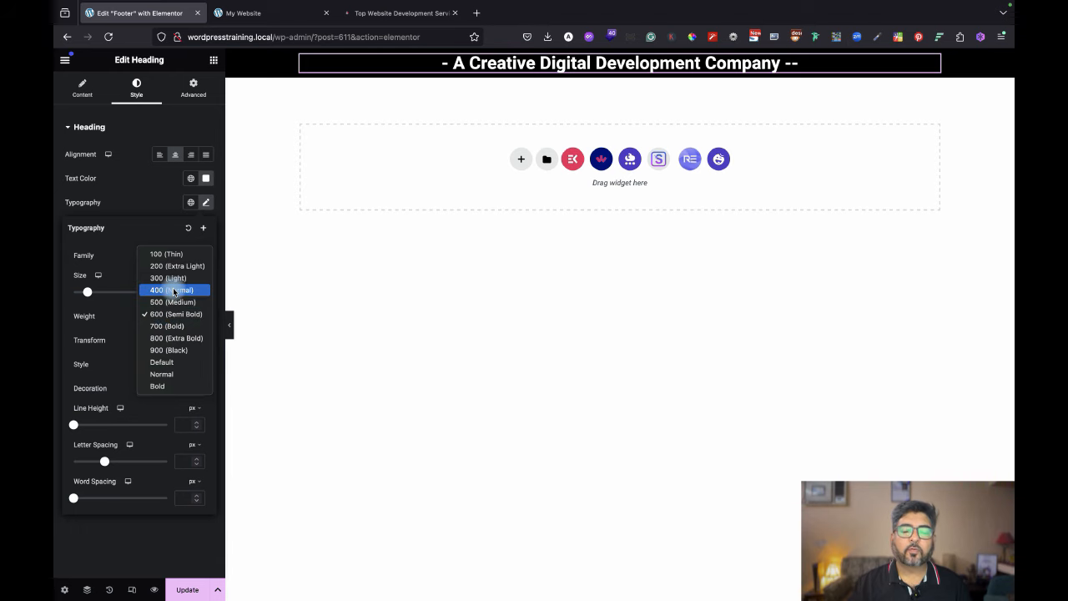
{"action": "left_click", "coordinate": [173, 290]}
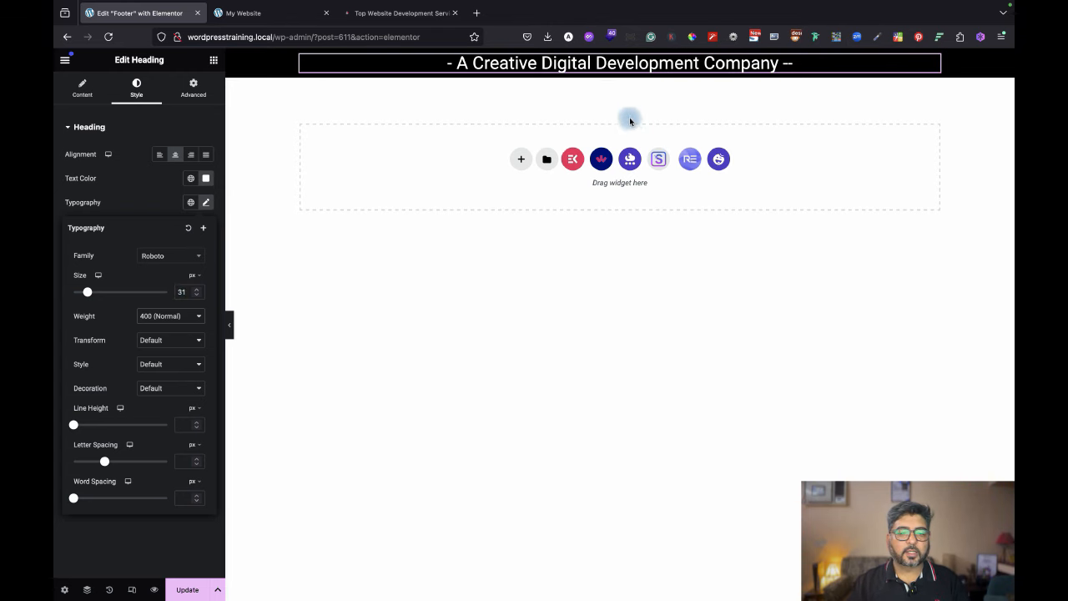
{"action": "left_click", "coordinate": [384, 10]}
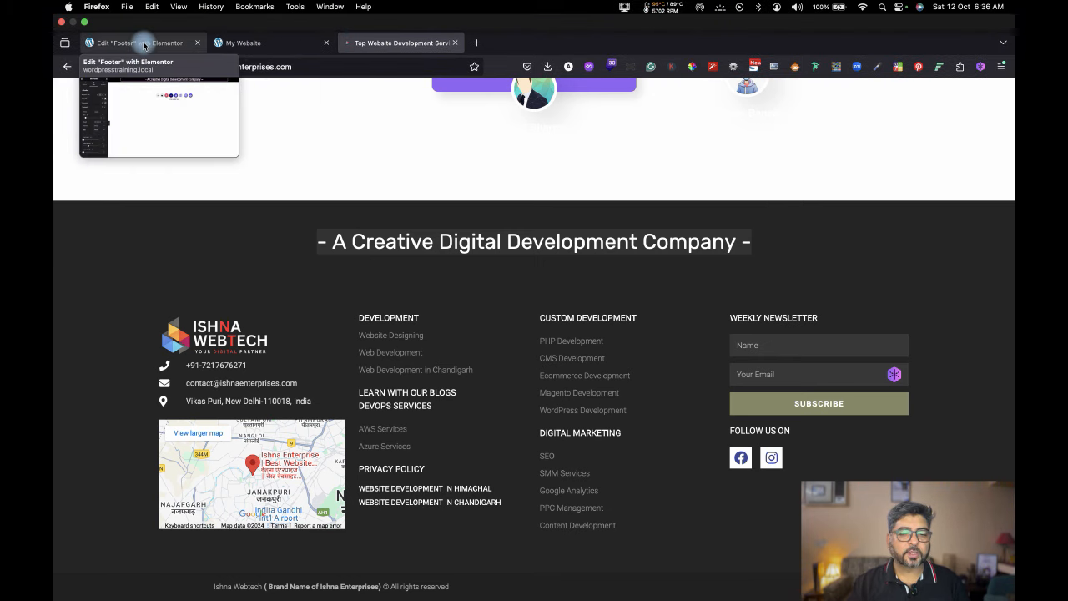
{"action": "left_click", "coordinate": [143, 44]}
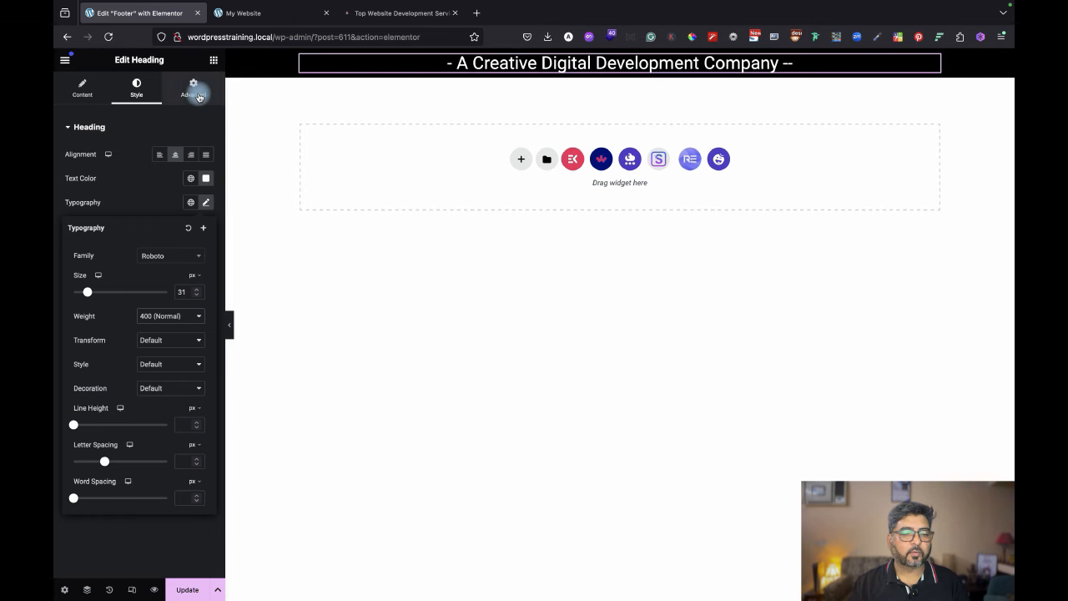
Raise the tagline heading's Advanced top margin to 31 px and update.
{"action": "left_click", "coordinate": [198, 97]}
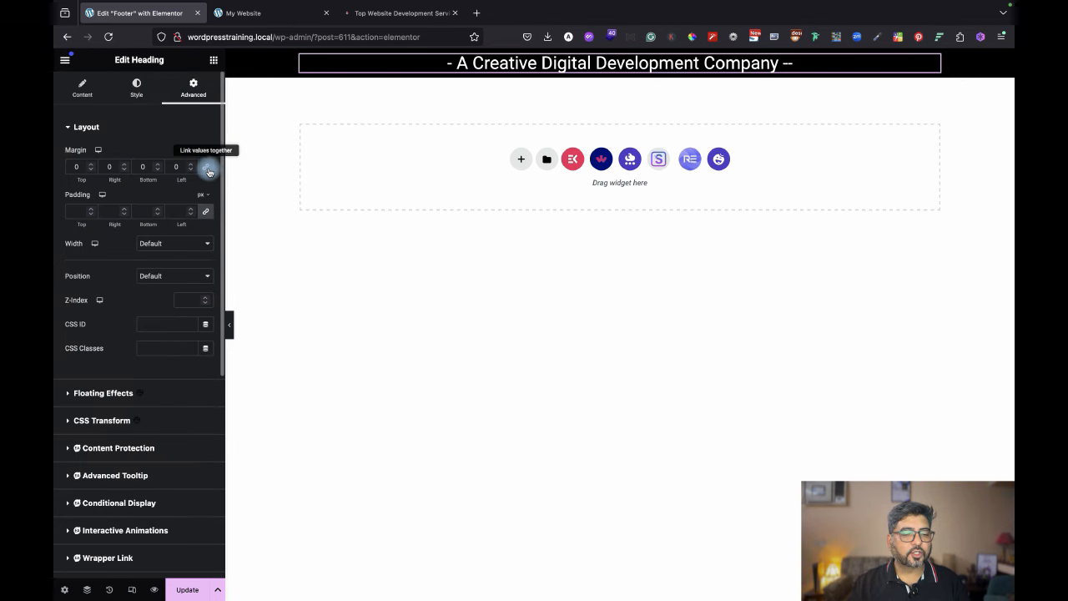
{"action": "left_click", "coordinate": [94, 164]}
{"action": "left_click", "coordinate": [93, 165]}
{"action": "left_click", "coordinate": [94, 164]}
{"action": "left_click", "coordinate": [94, 165]}
{"action": "left_click", "coordinate": [94, 165]}
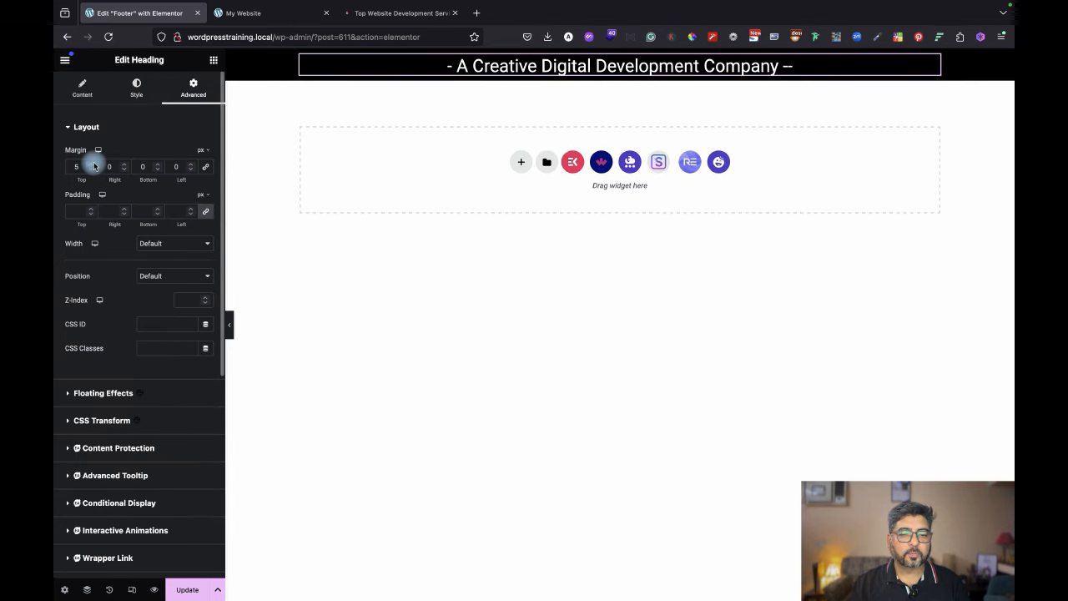
{"action": "left_click_drag", "start_coordinate": [93, 164], "coordinate": [94, 165]}
{"action": "left_click", "coordinate": [187, 590]}
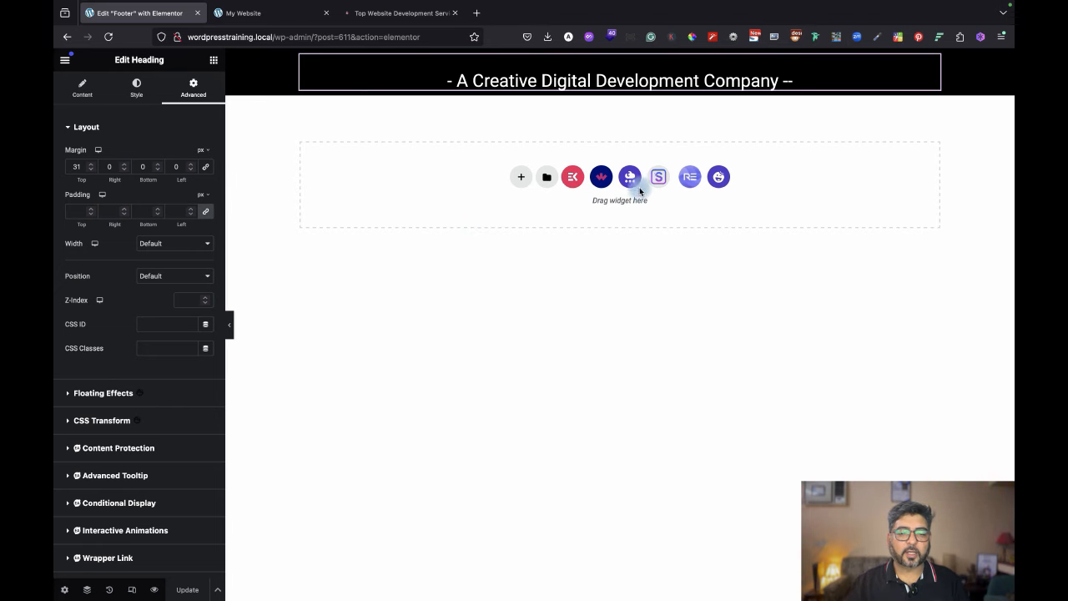
Add a new single-column section below the tagline, glancing at the reference footer.
{"action": "left_click", "coordinate": [521, 178]}
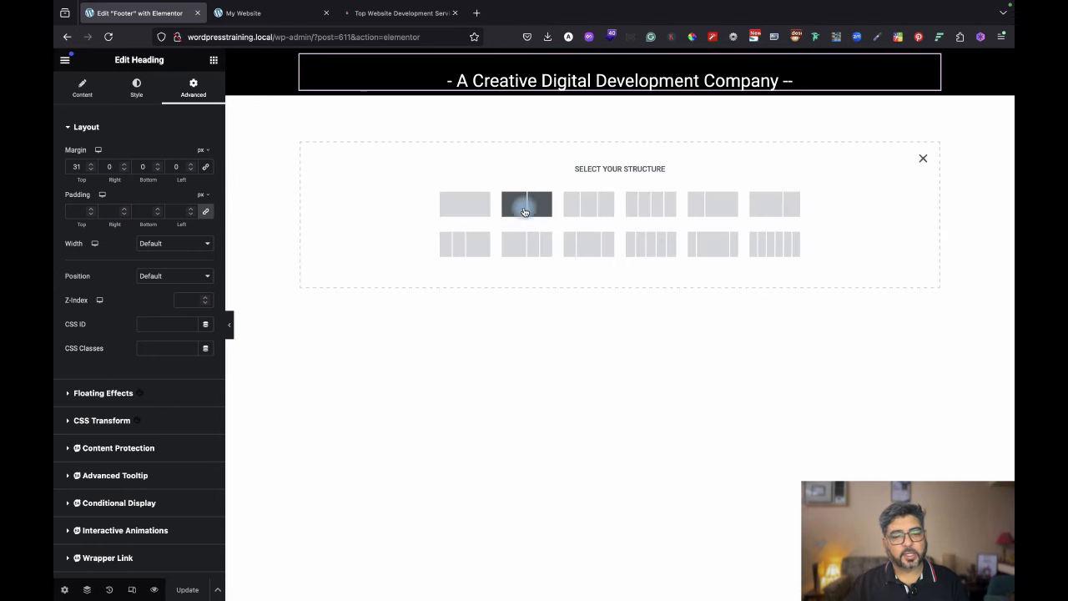
{"action": "left_click", "coordinate": [475, 207]}
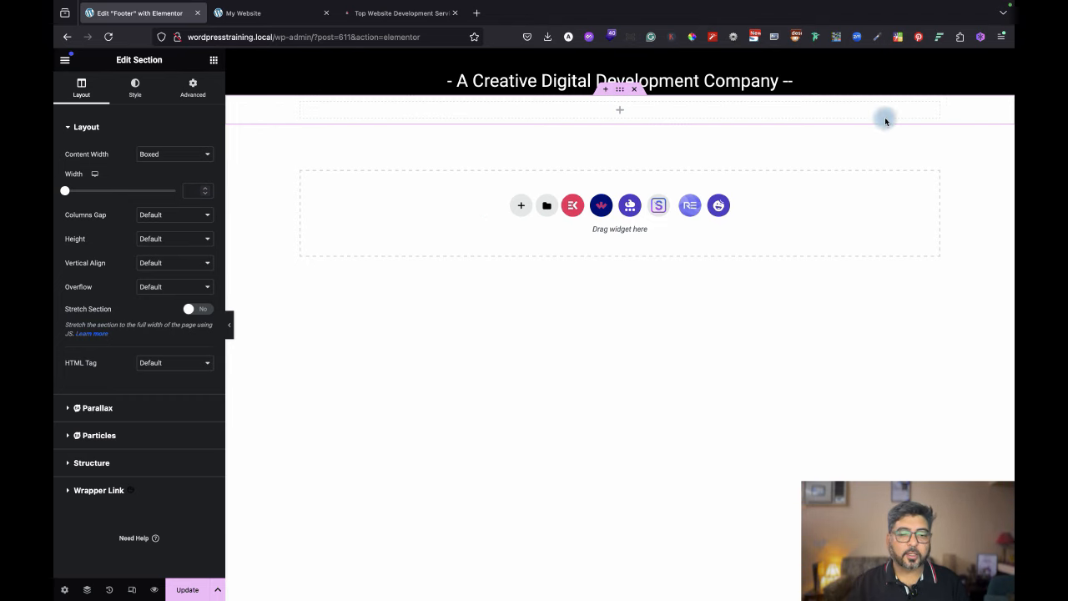
{"action": "left_click", "coordinate": [393, 14]}
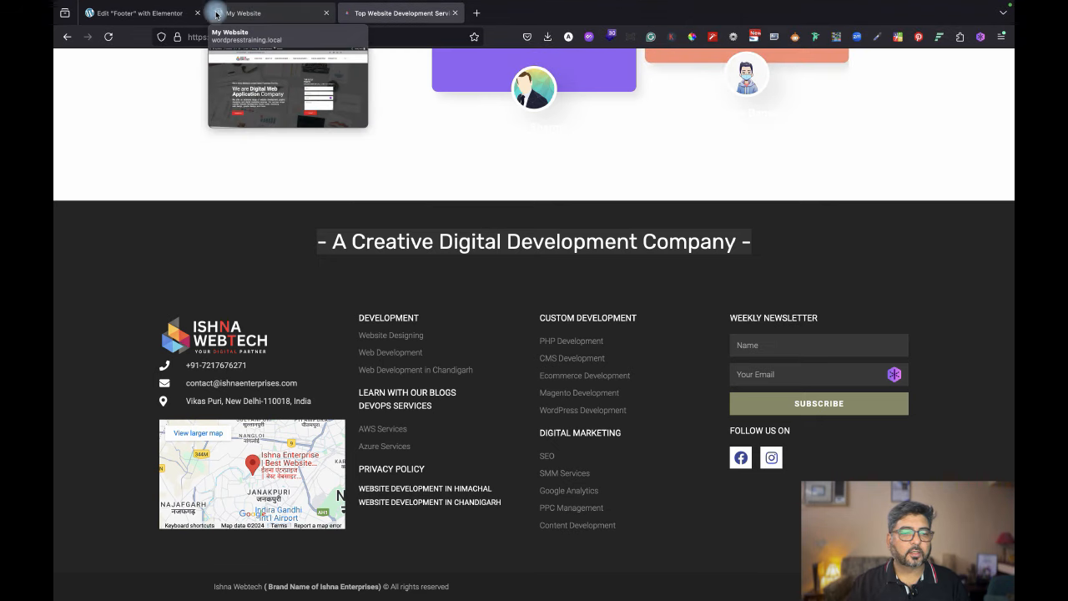
{"action": "left_click", "coordinate": [151, 12]}
Give the new section a classic #000000 black background.
{"action": "left_click", "coordinate": [137, 92]}
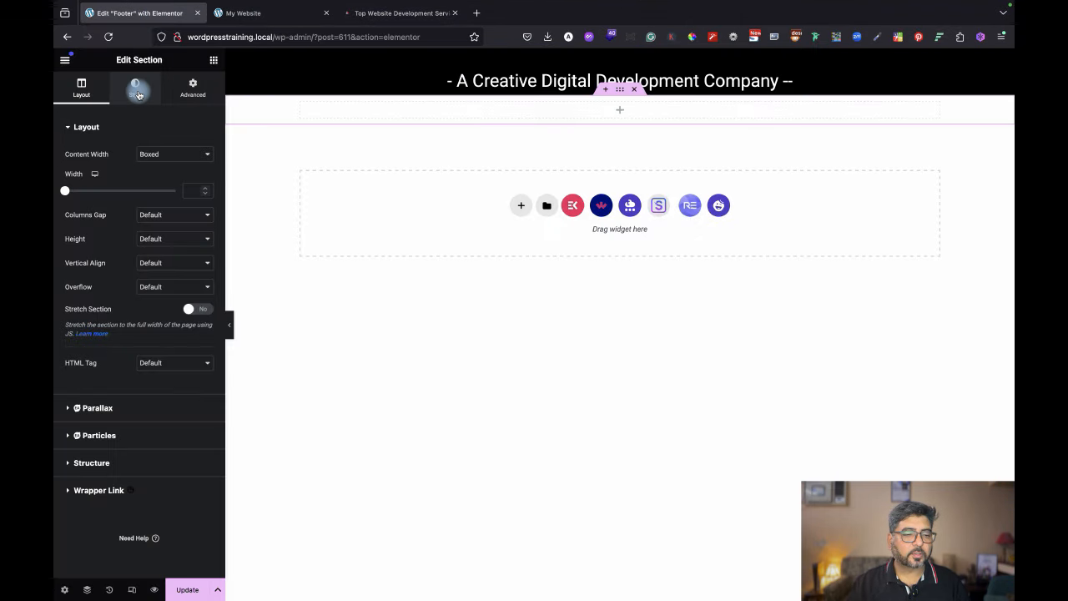
{"action": "left_click", "coordinate": [264, 263]}
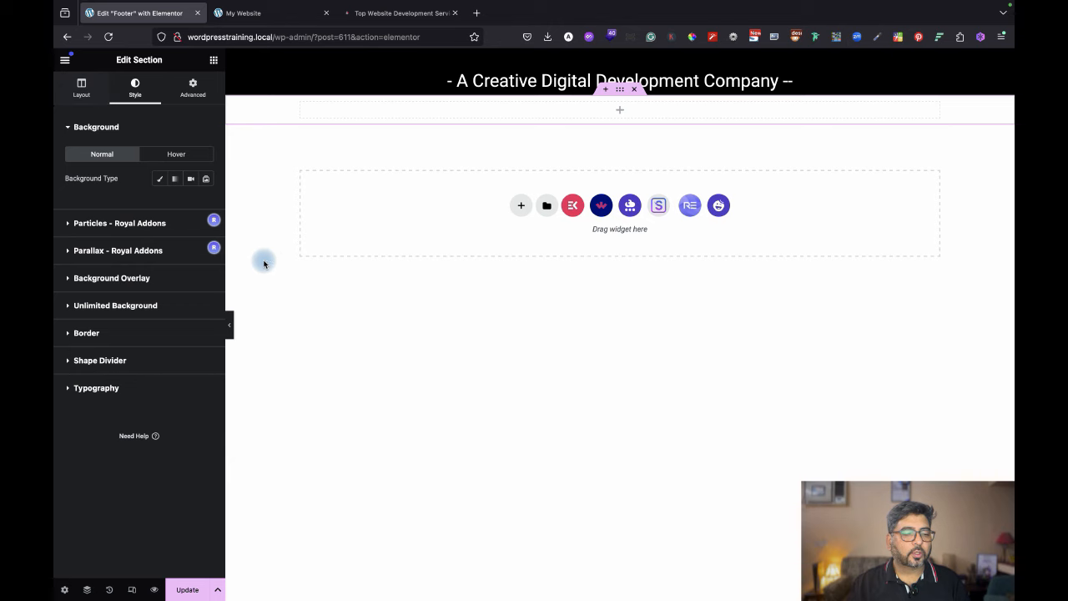
{"action": "left_click", "coordinate": [162, 179]}
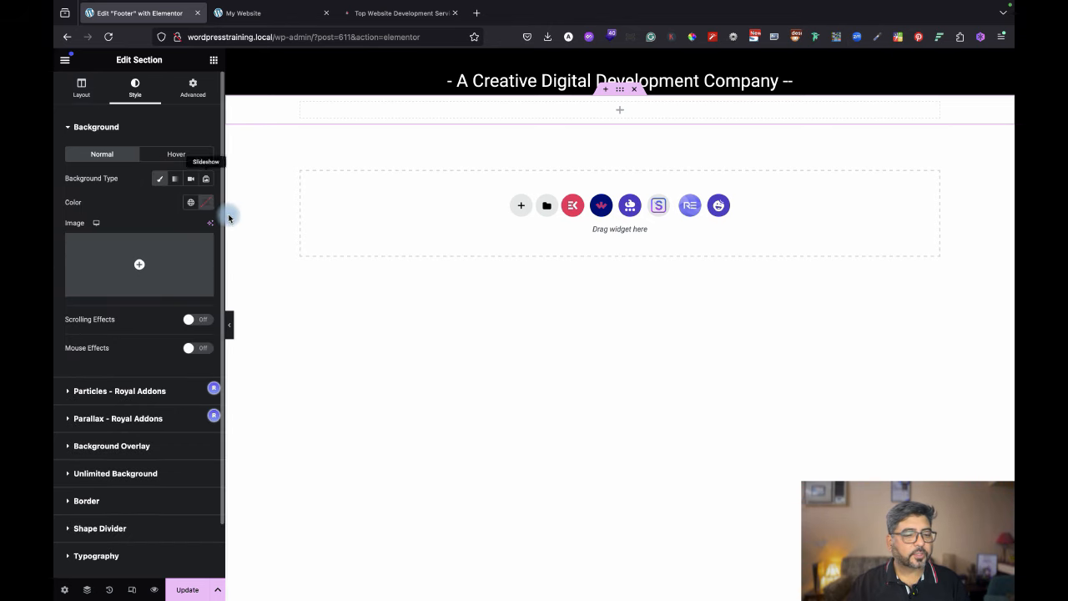
{"action": "left_click", "coordinate": [205, 202]}
{"action": "left_click_drag", "start_coordinate": [153, 276], "coordinate": [139, 333]}
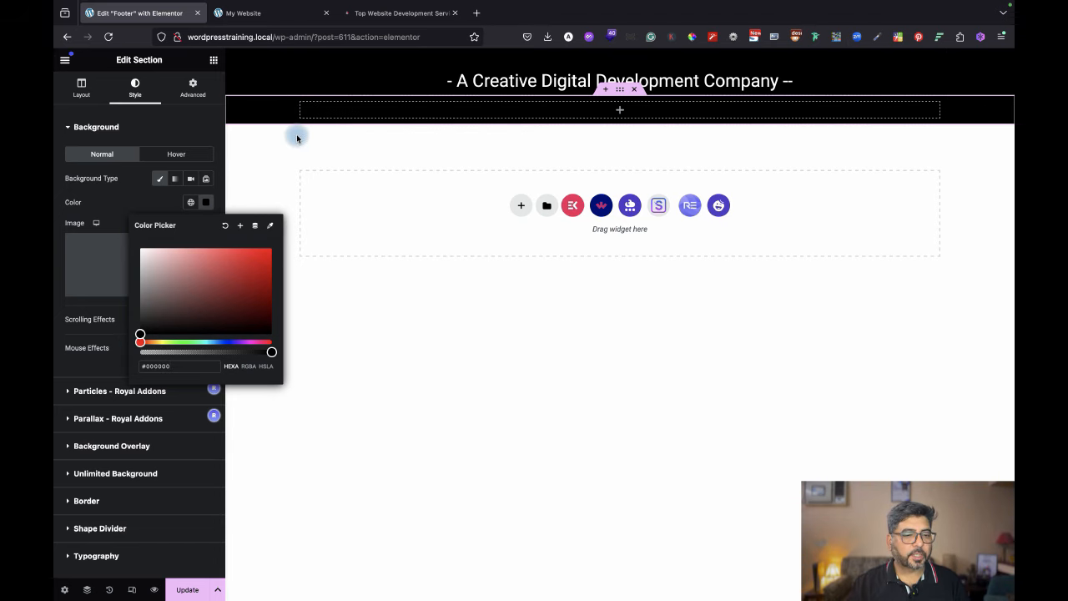
Clear the section's top margin and set unlinked padding to 10 top, 50 bottom.
{"action": "left_click", "coordinate": [190, 94]}
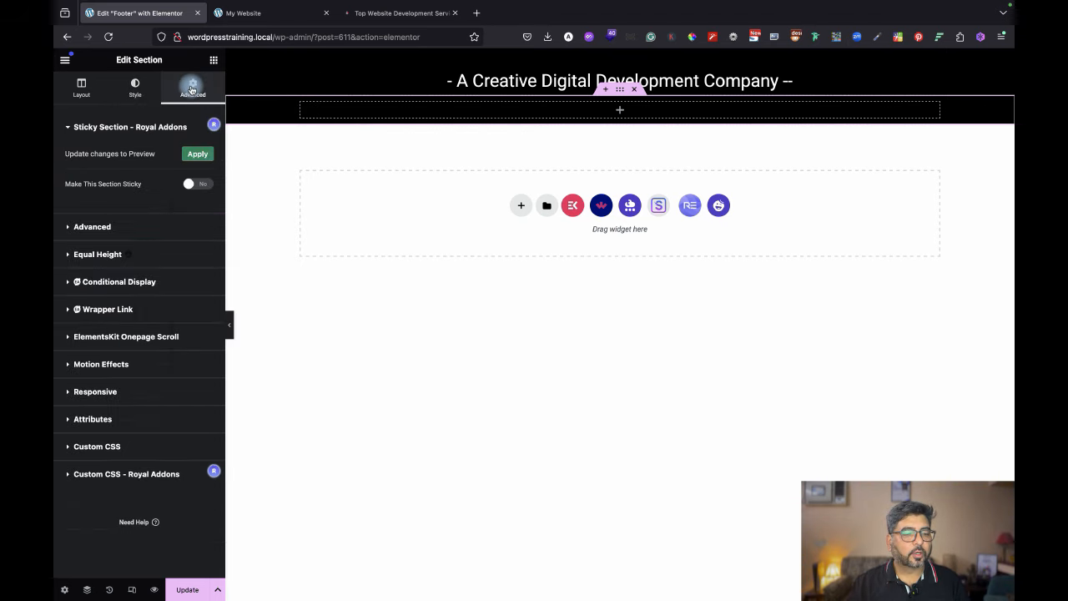
{"action": "left_click", "coordinate": [140, 227]}
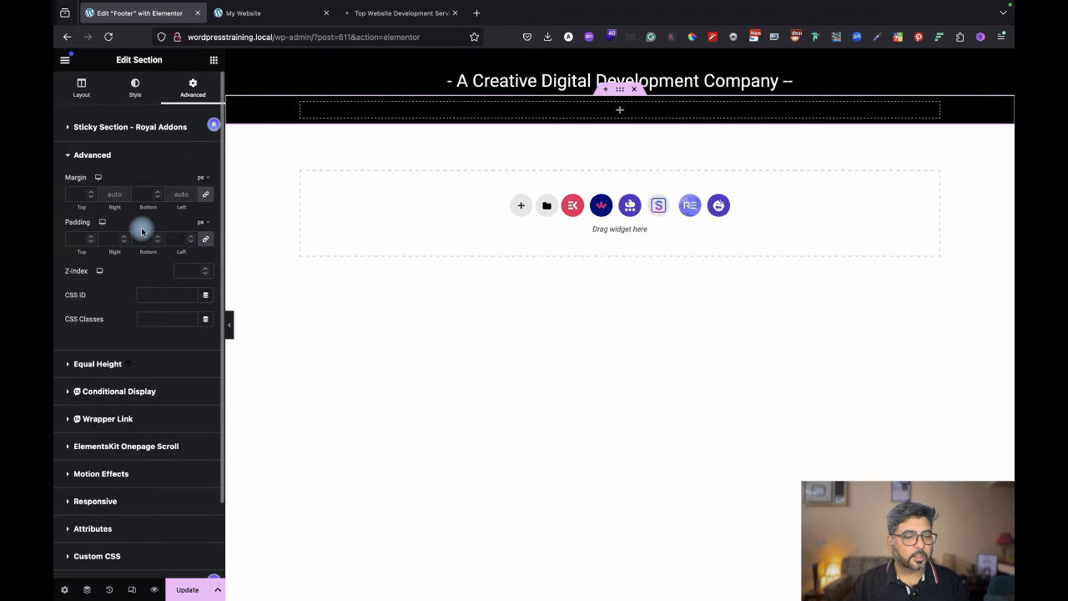
{"action": "left_click", "coordinate": [87, 193]}
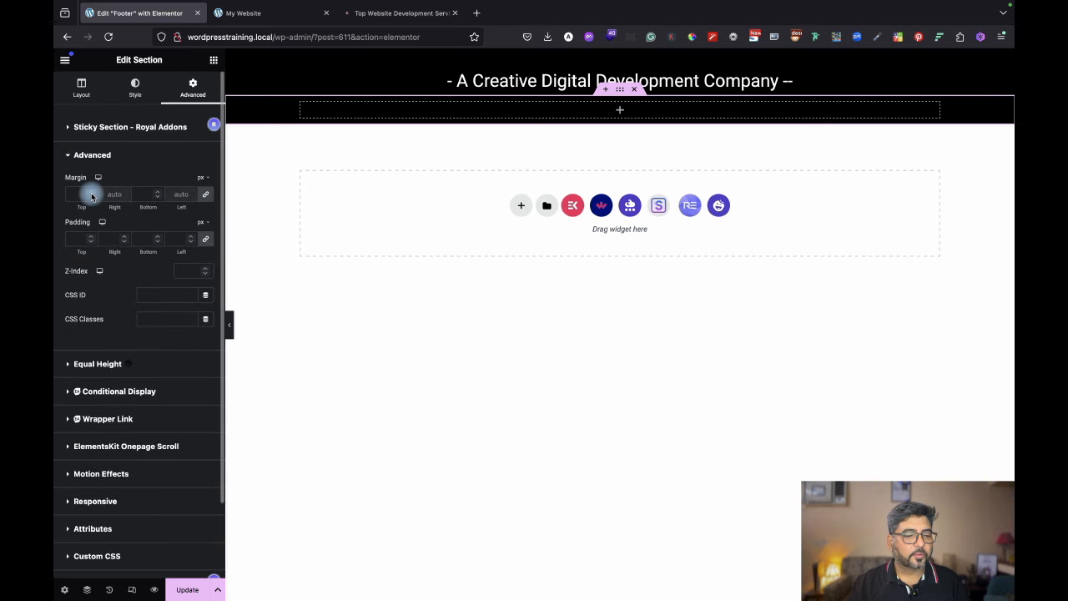
{"action": "type", "text": "5"}
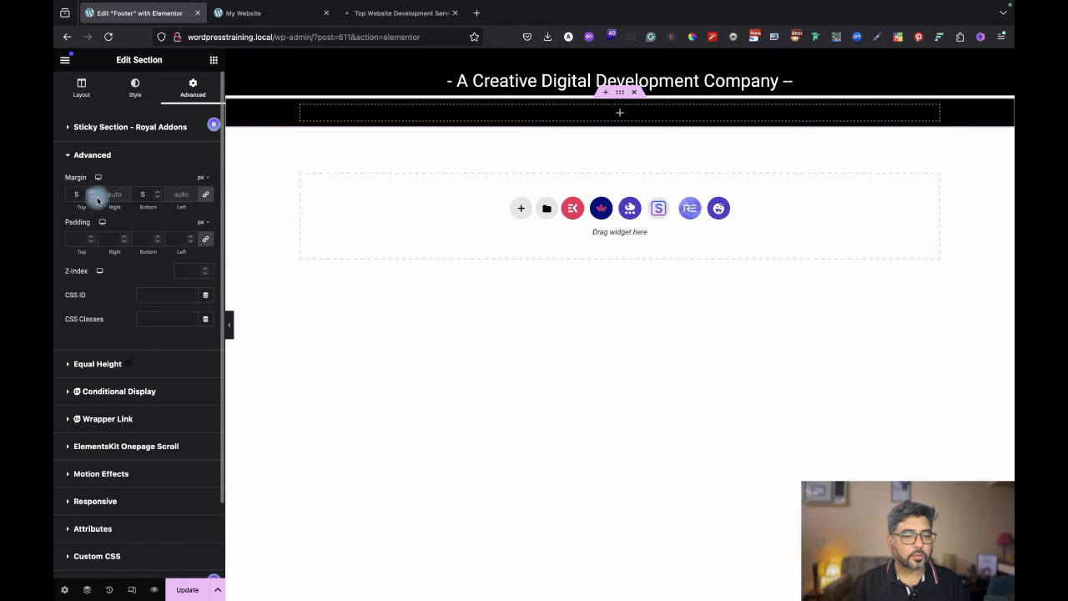
{"action": "left_click_drag", "start_coordinate": [82, 194], "coordinate": [55, 188]}
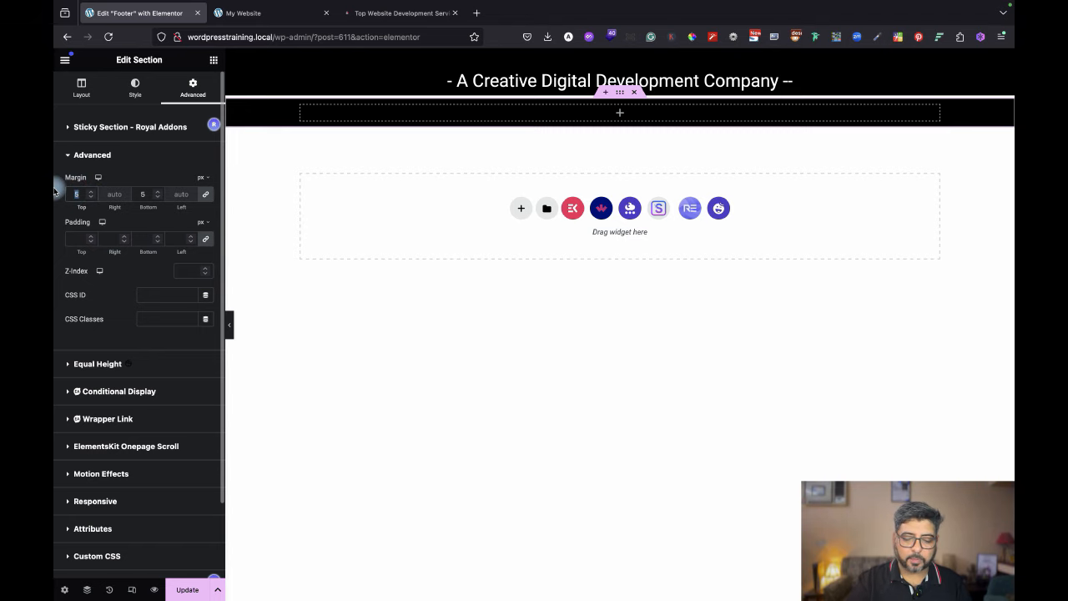
{"action": "key", "text": "BackSpace"}
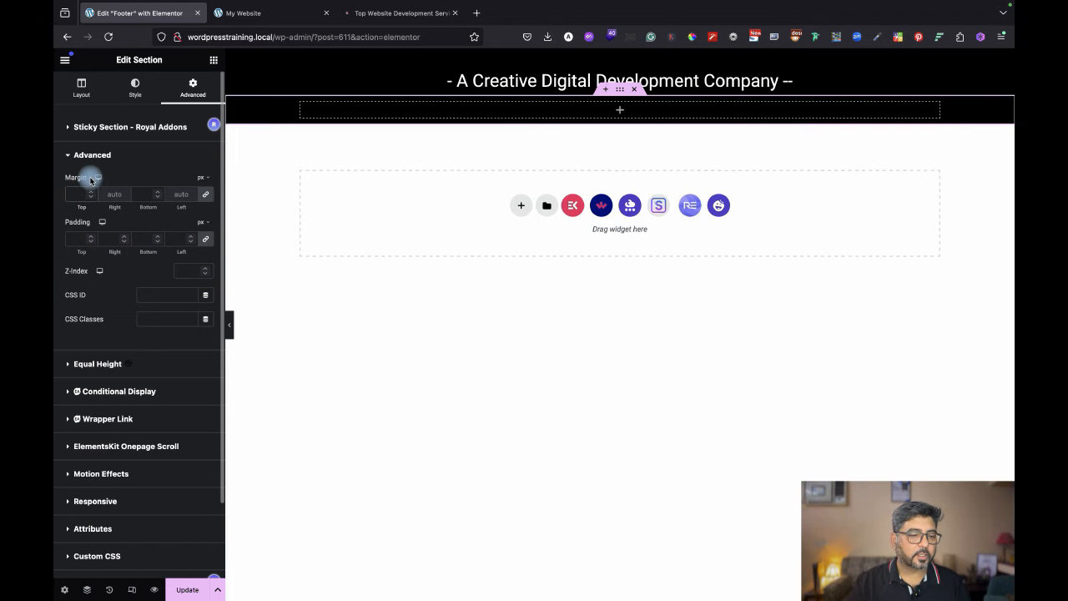
{"action": "left_click", "coordinate": [207, 239]}
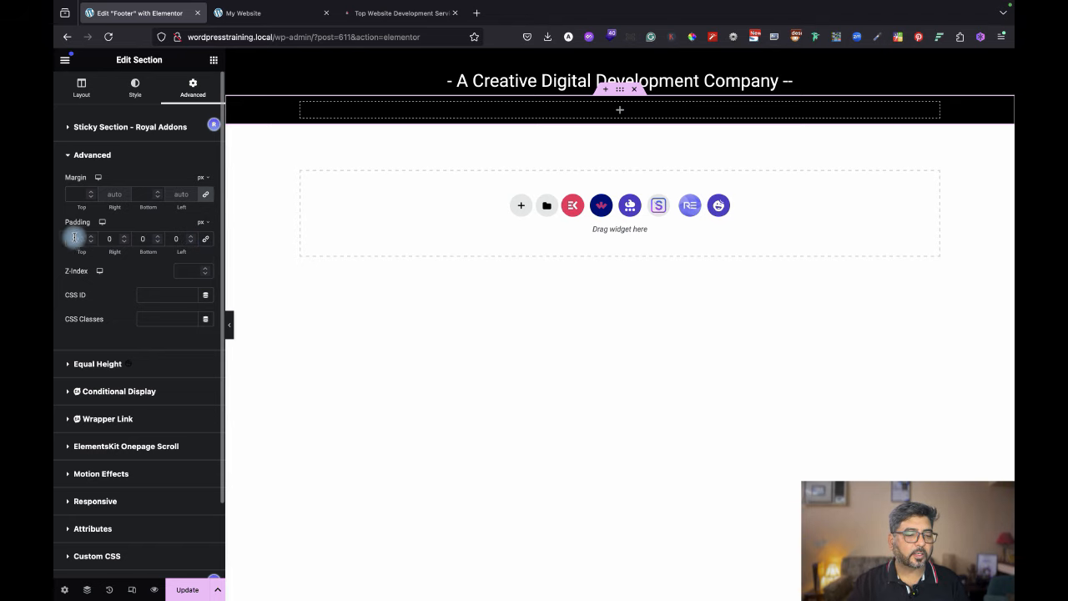
{"action": "left_click_drag", "start_coordinate": [81, 238], "coordinate": [60, 241]}
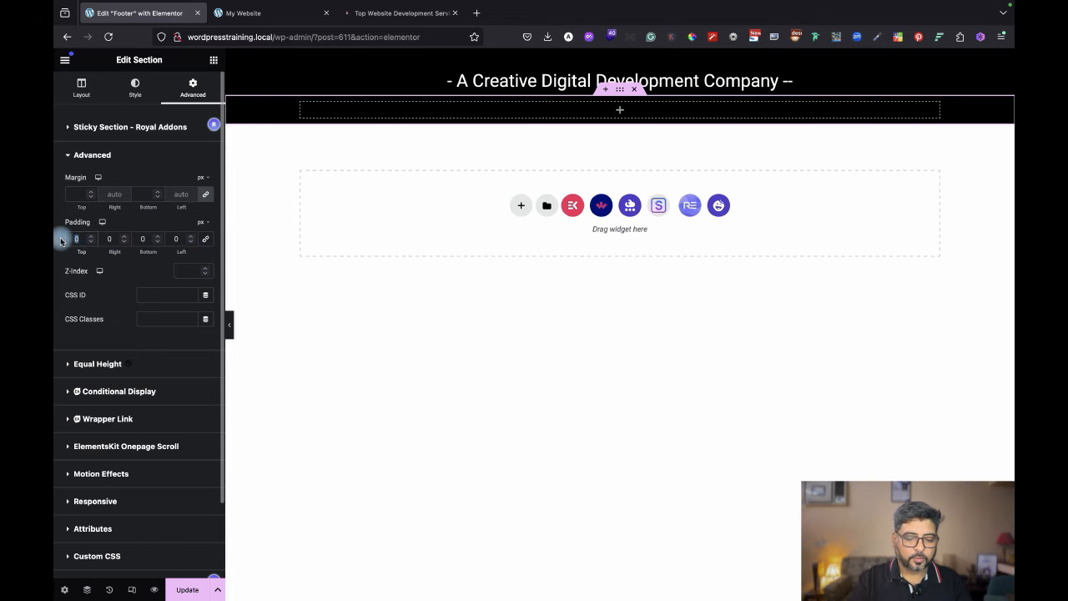
{"action": "type", "text": "10"}
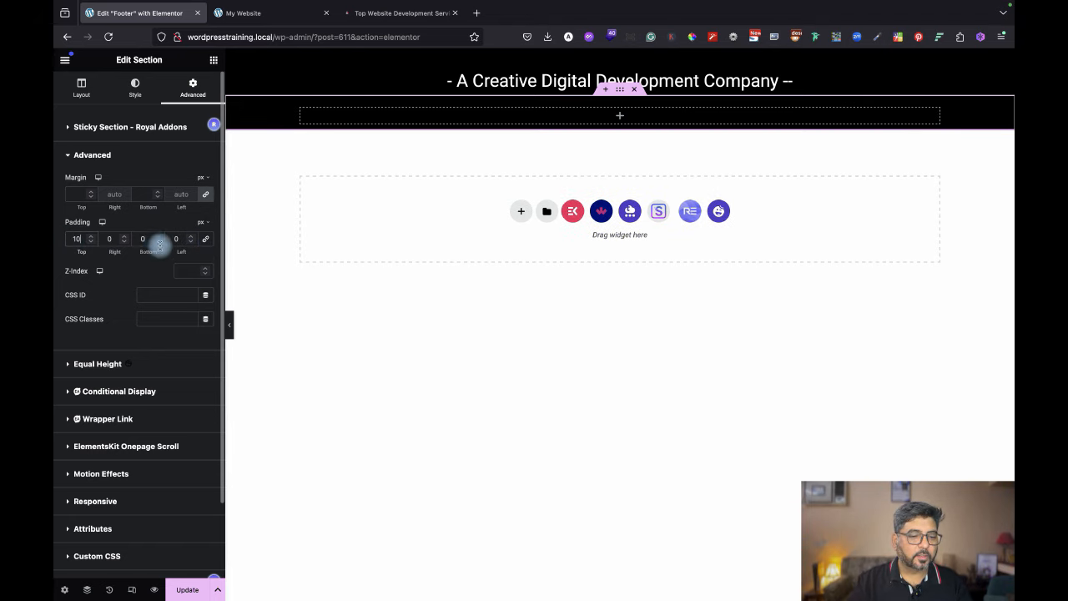
{"action": "left_click_drag", "start_coordinate": [159, 245], "coordinate": [105, 234]}
{"action": "type", "text": "50"}
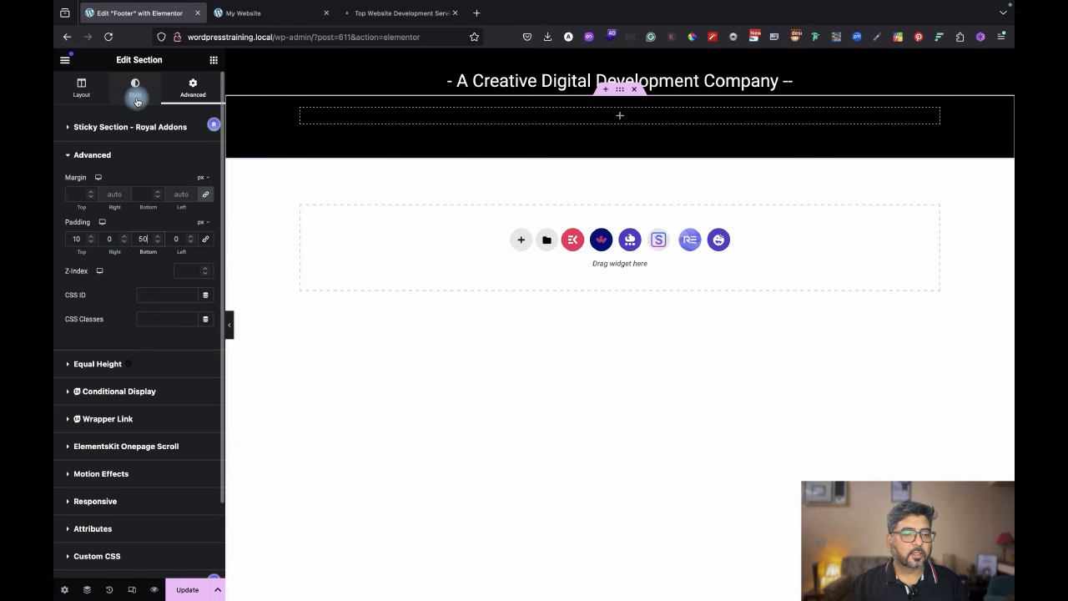
Set the section's boxed content width to 1268 px and compare with the reference footer.
{"action": "left_click", "coordinate": [81, 87]}
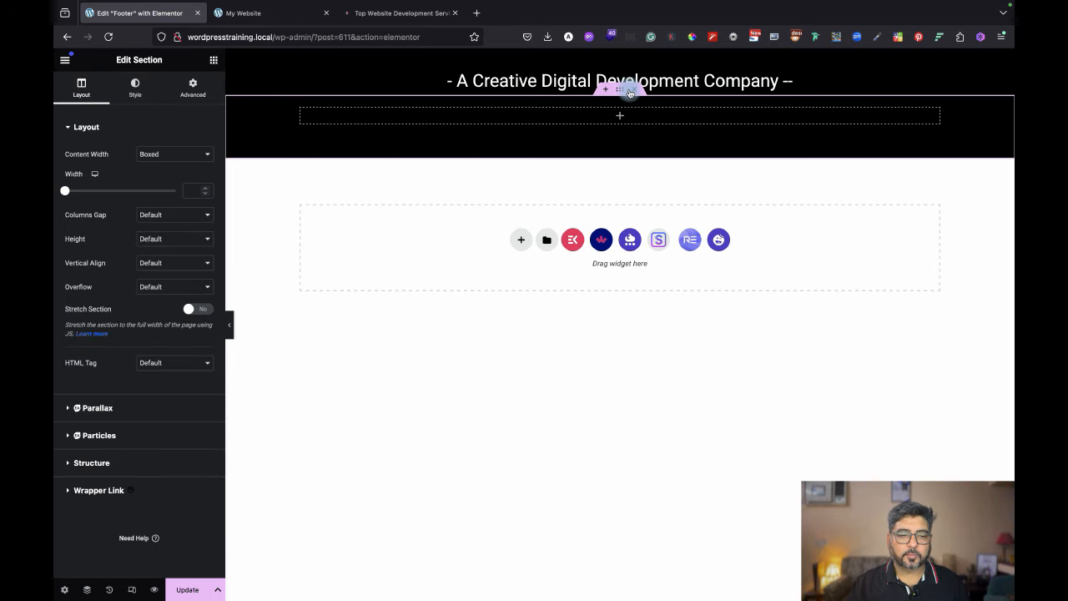
{"action": "left_click", "coordinate": [67, 190]}
{"action": "left_click_drag", "start_coordinate": [73, 191], "coordinate": [144, 191]}
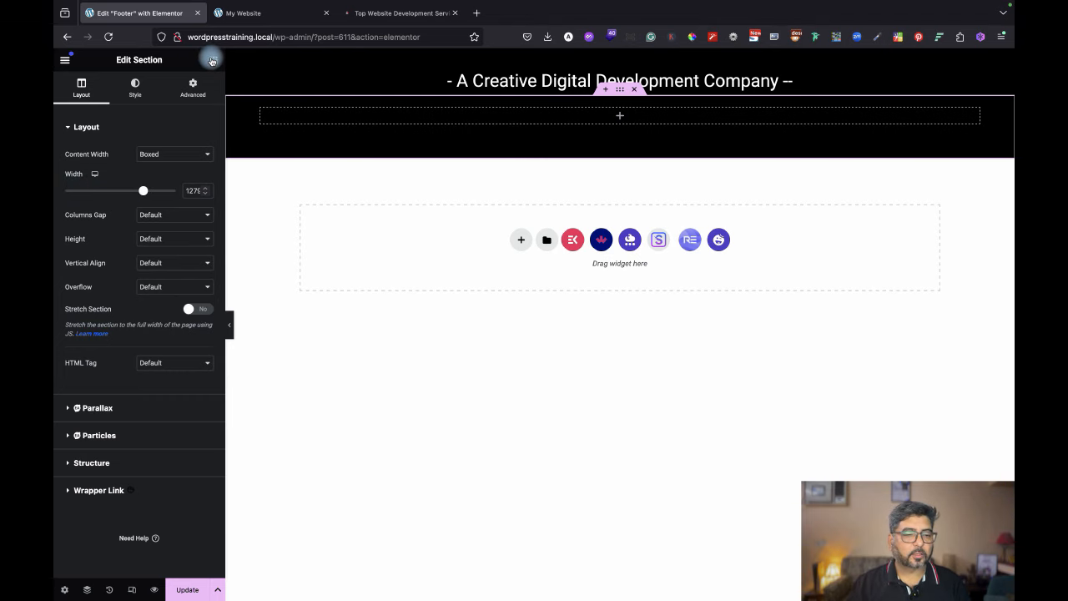
{"action": "left_click", "coordinate": [374, 12]}
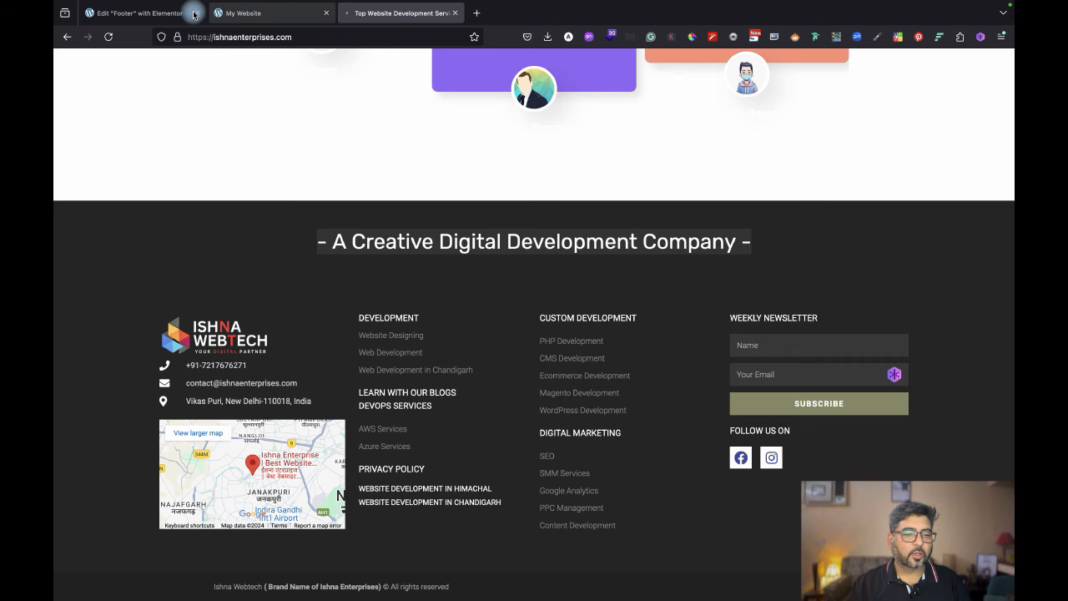
{"action": "left_click", "coordinate": [130, 12]}
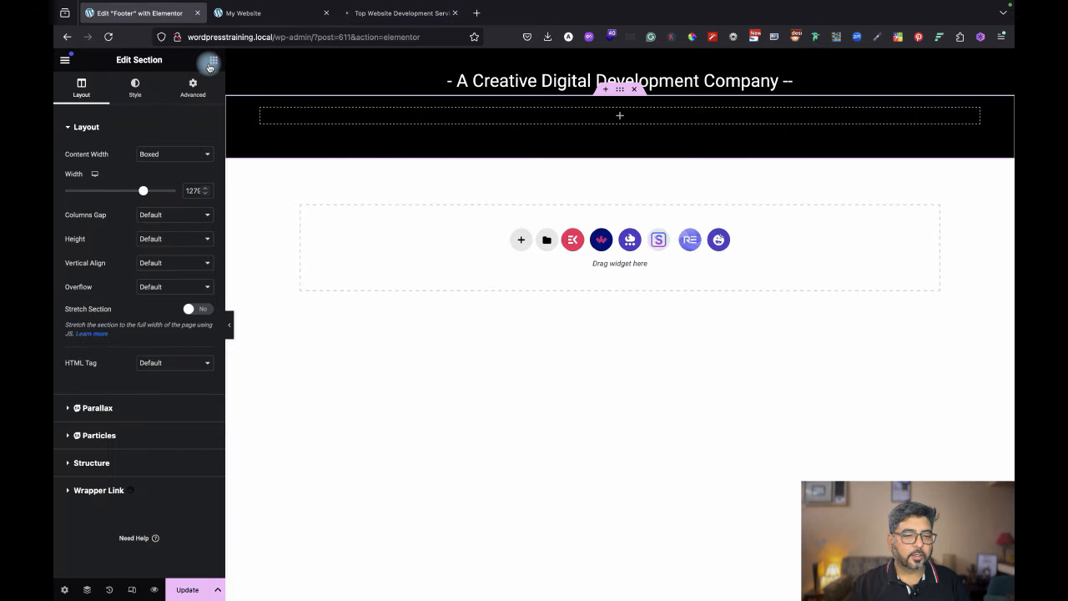
Drop an inner section into the black footer and duplicate its column to make four columns.
{"action": "left_click", "coordinate": [211, 63]}
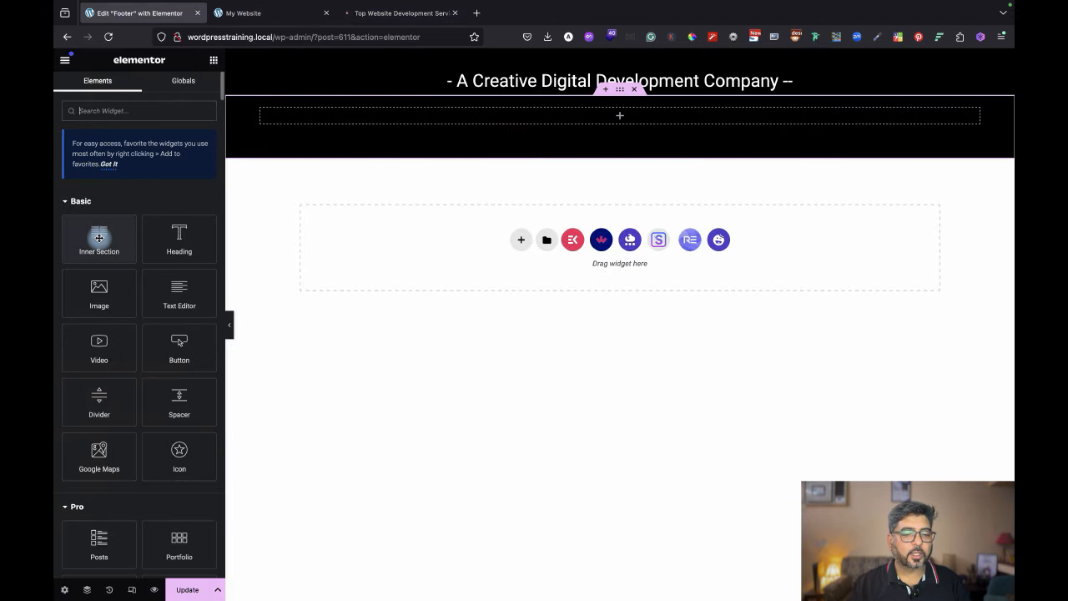
{"action": "left_click_drag", "start_coordinate": [233, 240], "coordinate": [623, 118]}
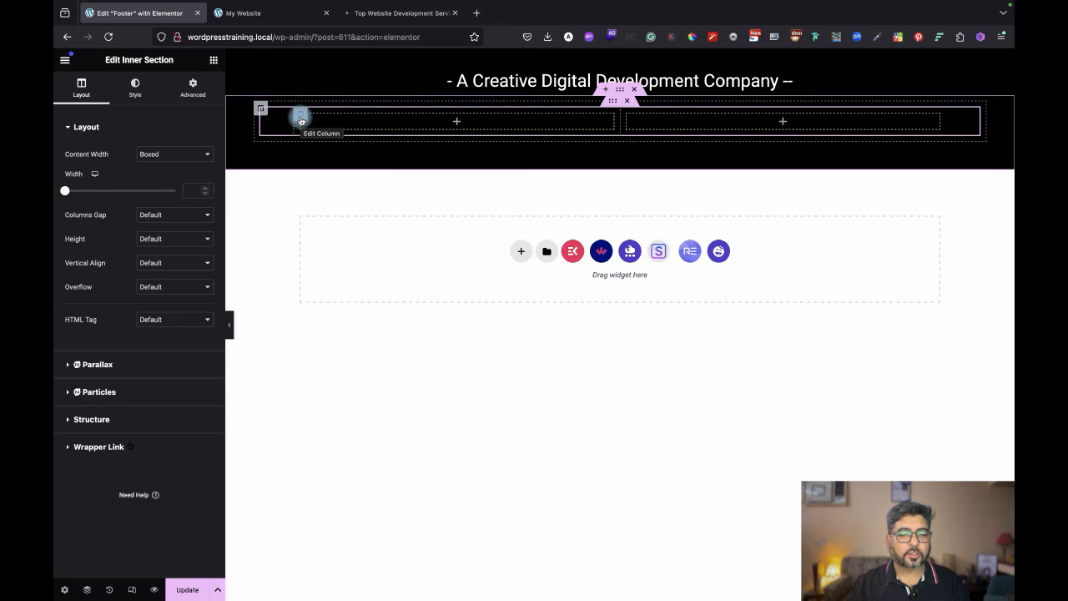
{"action": "right_click", "coordinate": [300, 121]}
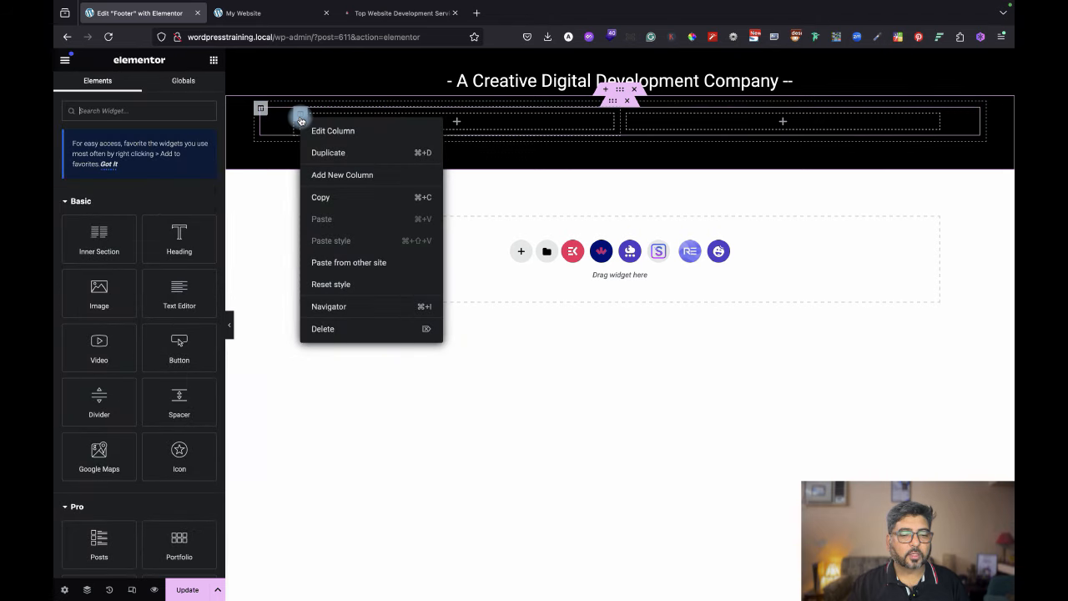
{"action": "left_click", "coordinate": [328, 152]}
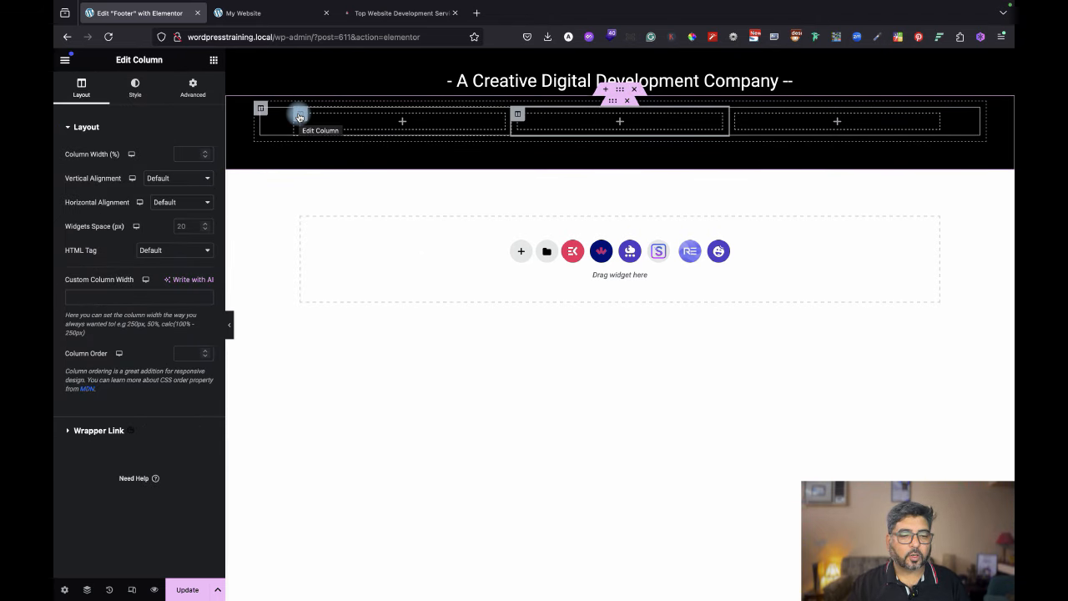
{"action": "right_click", "coordinate": [300, 117]}
{"action": "left_click", "coordinate": [334, 148]}
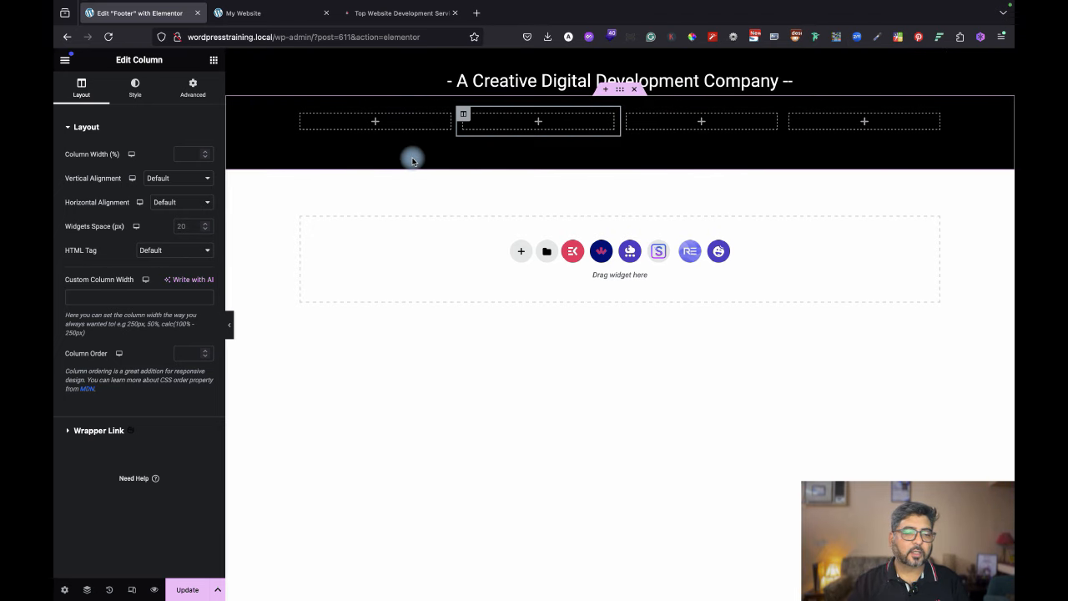
{"action": "left_click", "coordinate": [259, 111]}
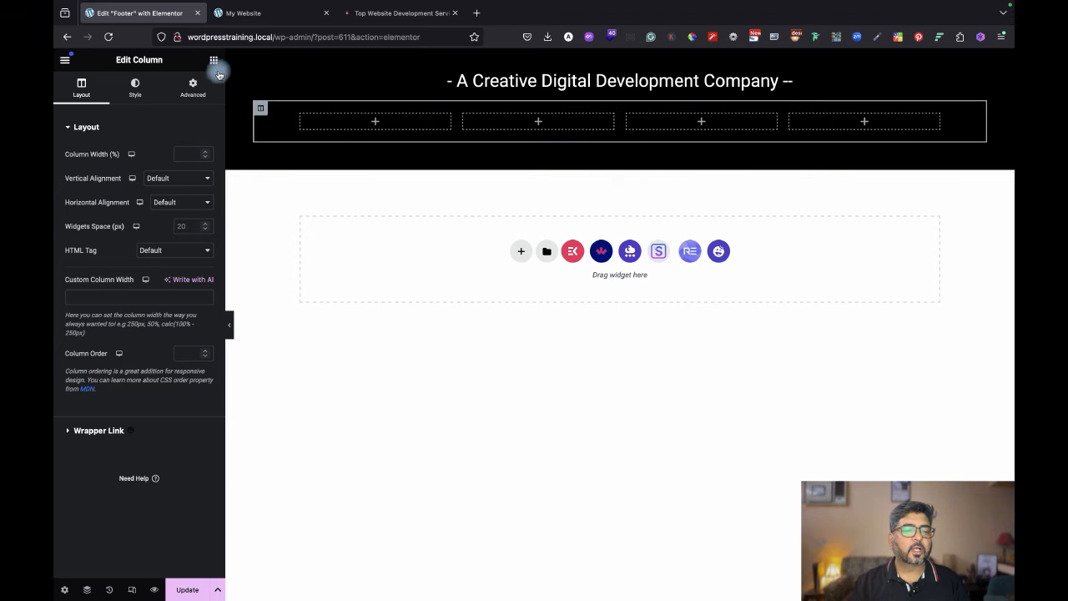
Compare with the live site's footer, then bring up the widget list.
{"action": "left_click", "coordinate": [401, 13]}
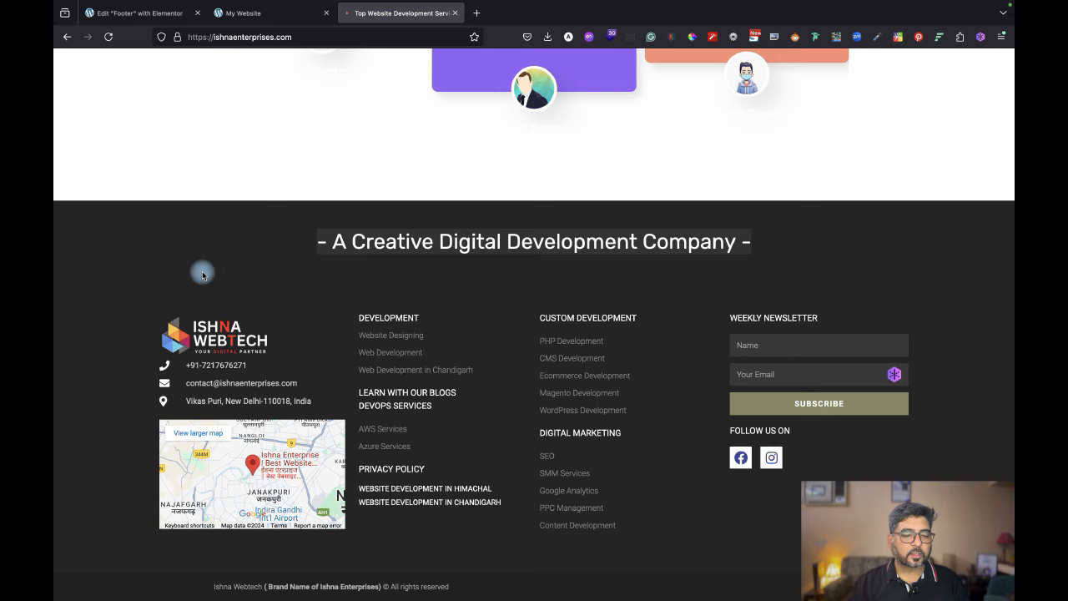
{"action": "left_click", "coordinate": [125, 12]}
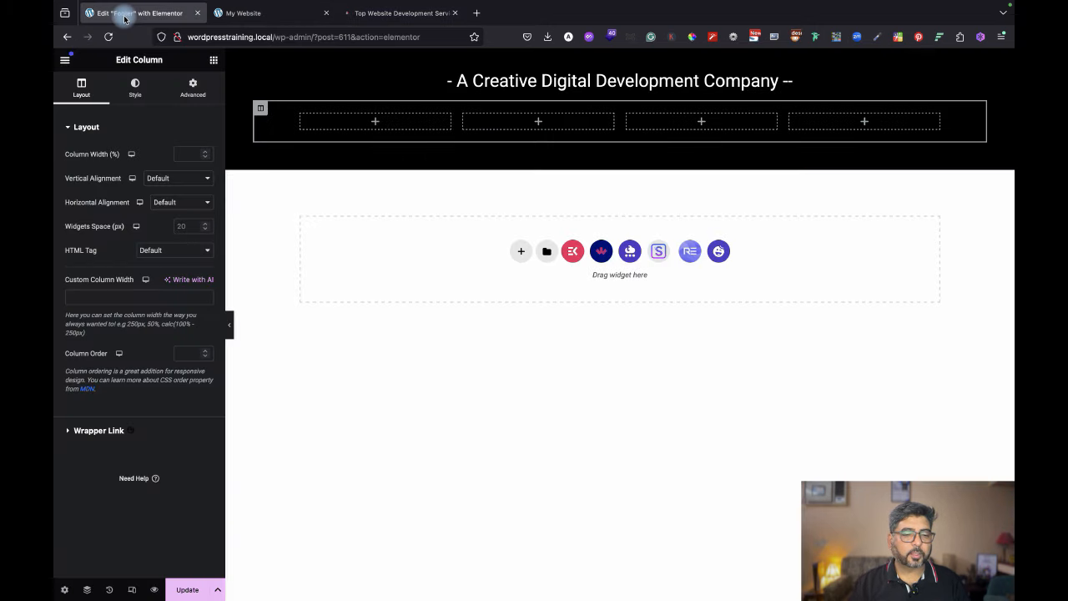
{"action": "left_click", "coordinate": [213, 61]}
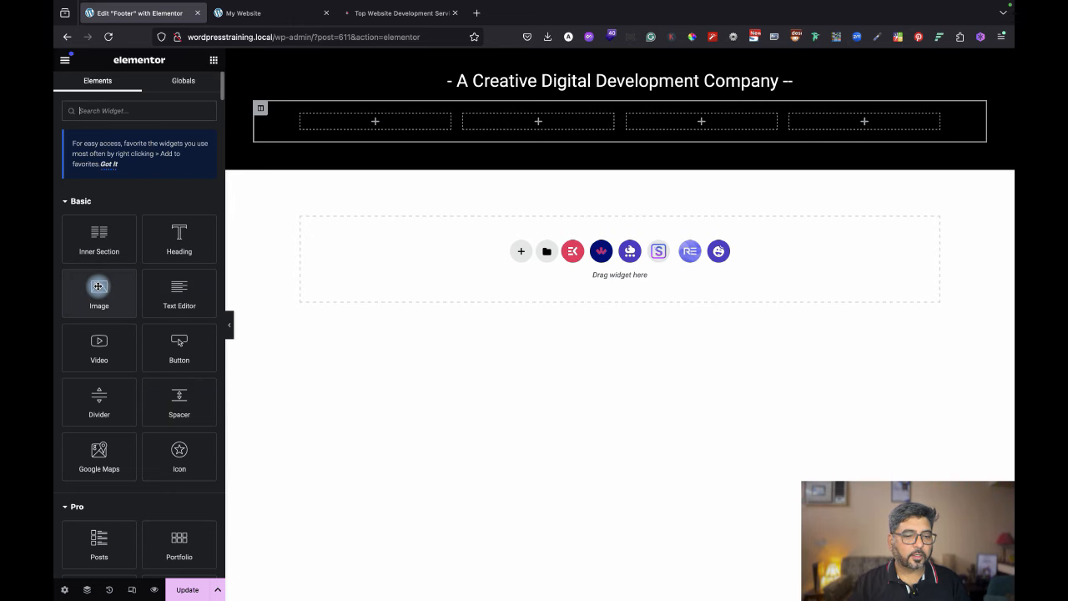
Add an Image widget to column one showing the ISHNA WebTech logo, cropped-Black-Color.png, from the media library.
{"action": "left_click_drag", "start_coordinate": [99, 288], "coordinate": [373, 115]}
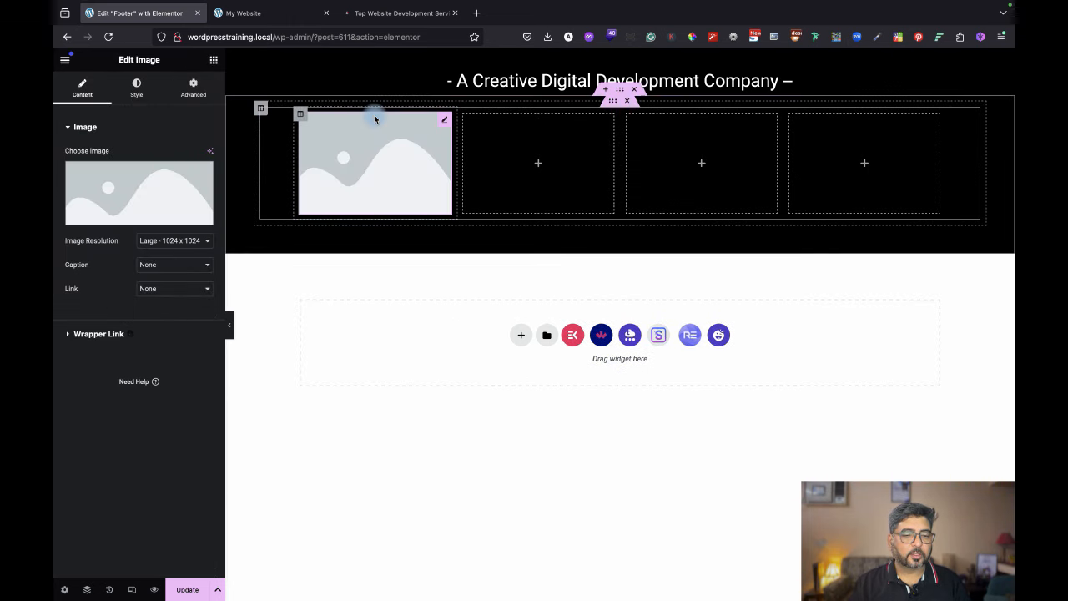
{"action": "left_click", "coordinate": [116, 184]}
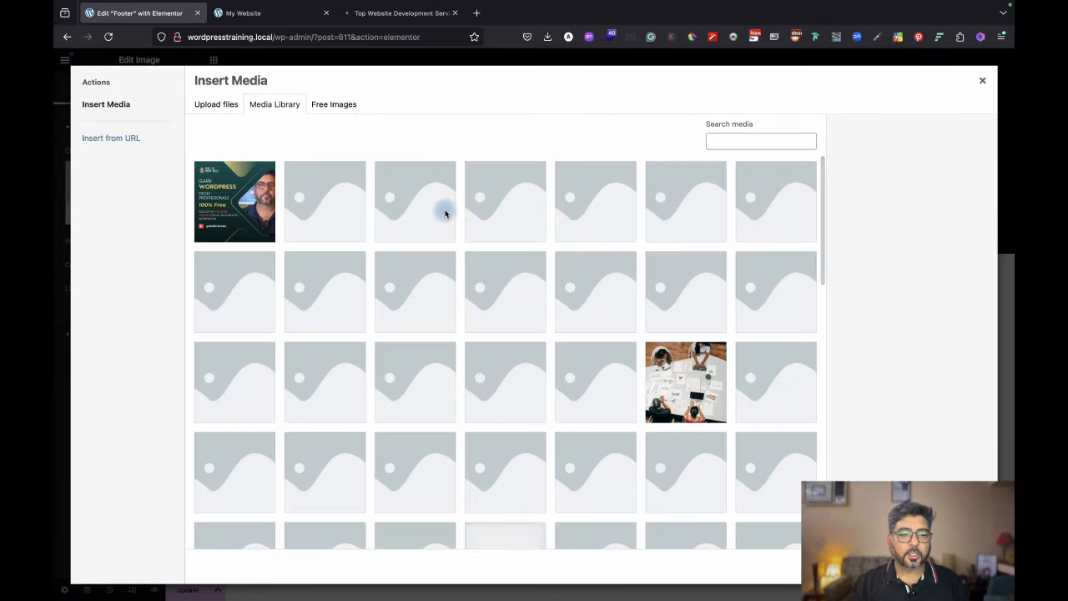
{"action": "scroll", "coordinate": [637, 417], "scroll_direction": "down", "scroll_amount": 15}
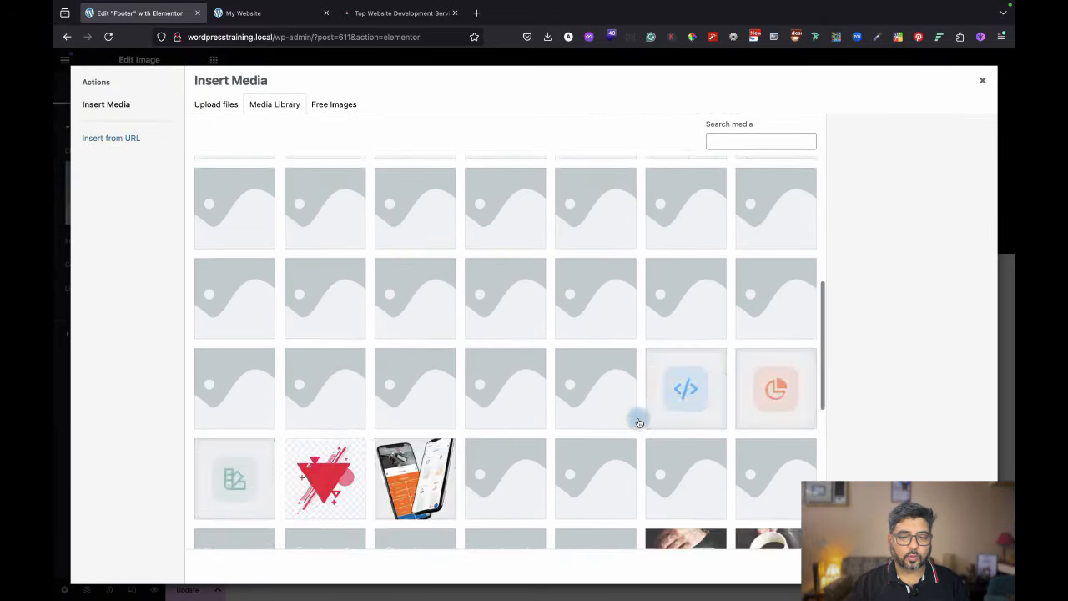
{"action": "left_click", "coordinate": [506, 535]}
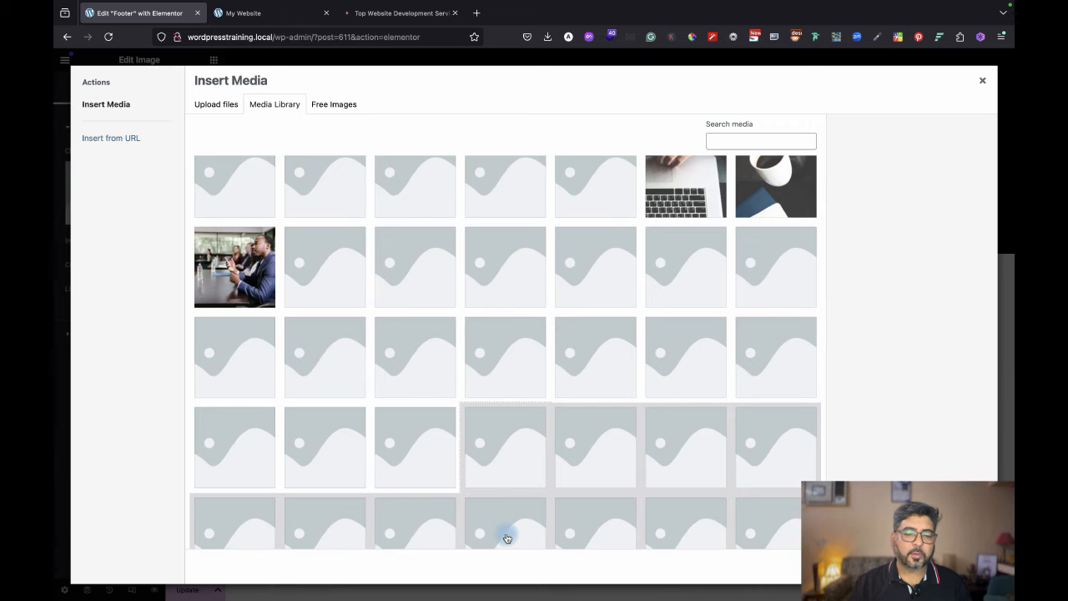
{"action": "scroll", "coordinate": [695, 533], "scroll_direction": "down", "scroll_amount": 10}
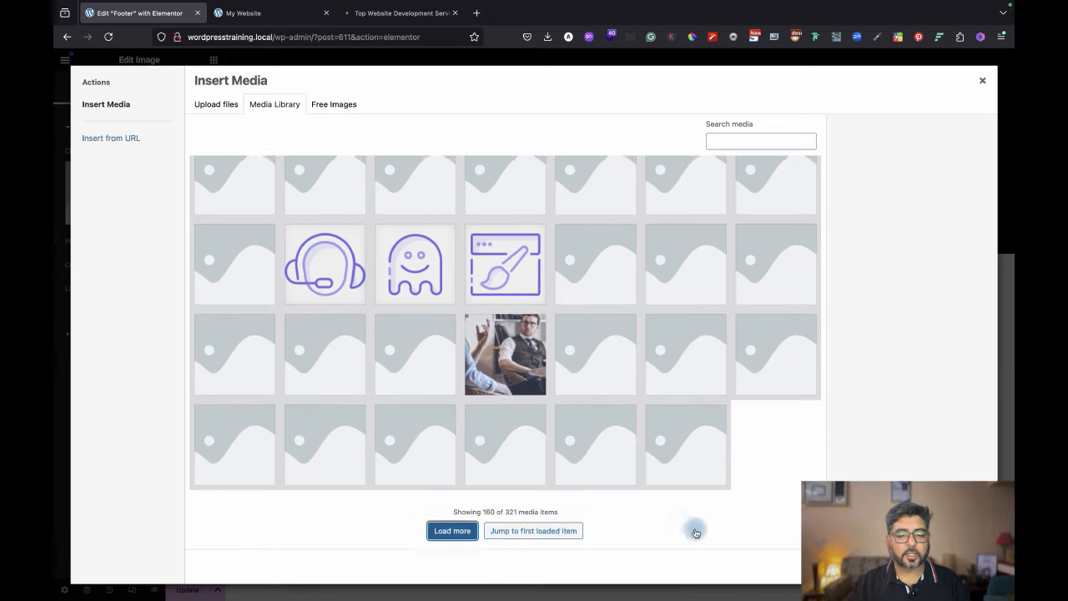
{"action": "left_click", "coordinate": [451, 534]}
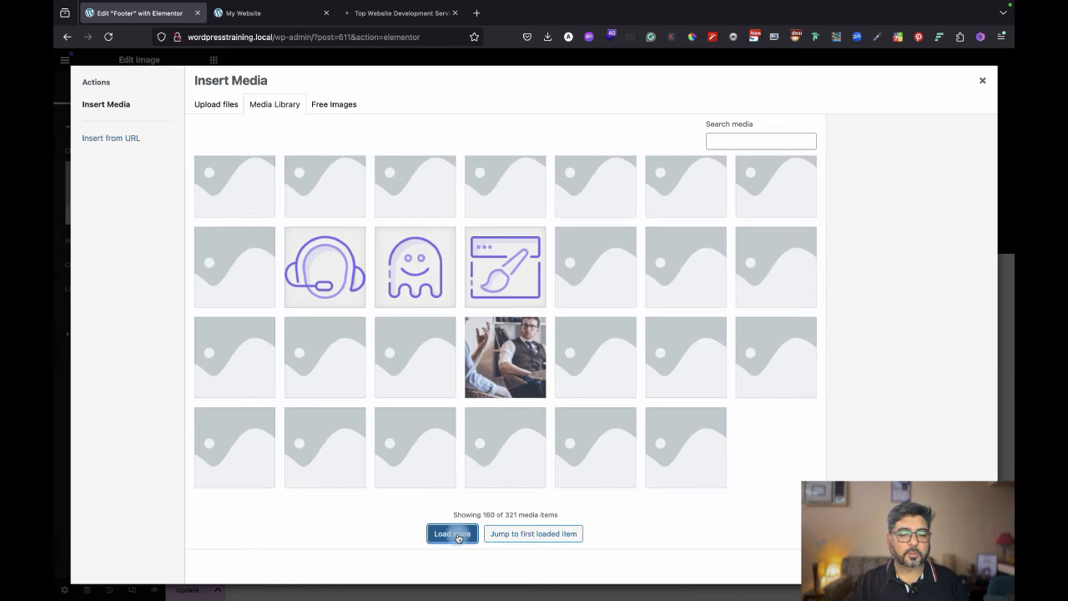
{"action": "scroll", "coordinate": [507, 461], "scroll_direction": "down", "scroll_amount": 10}
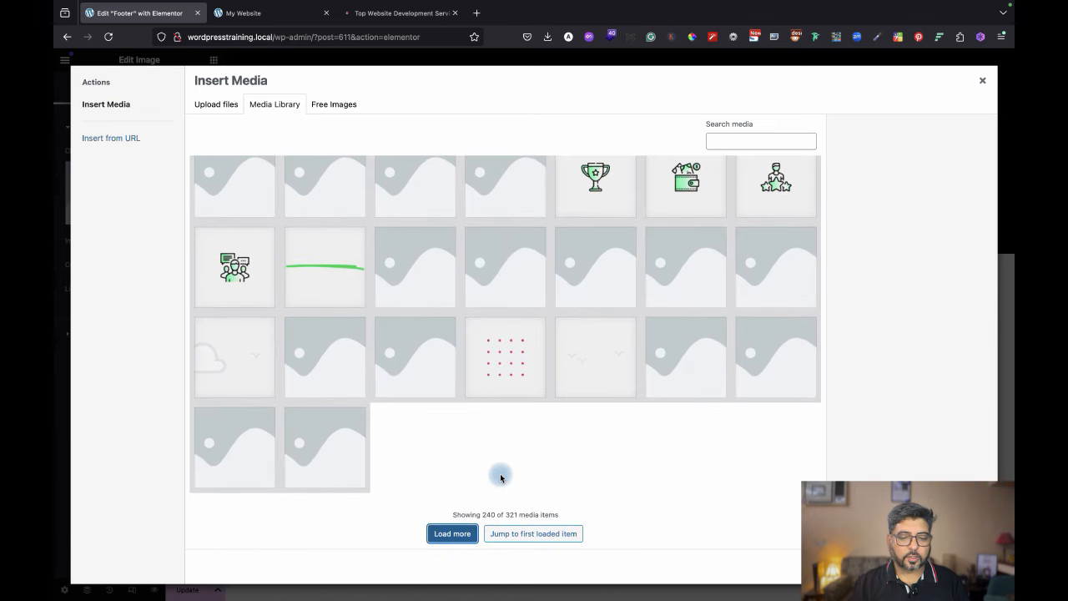
{"action": "left_click", "coordinate": [461, 534]}
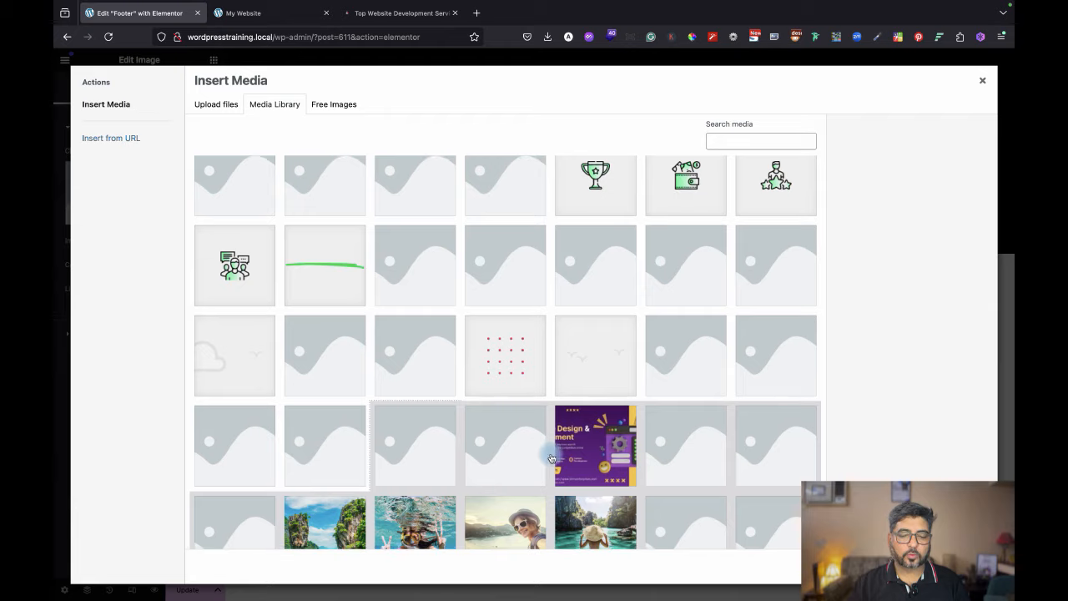
{"action": "scroll", "coordinate": [550, 451], "scroll_direction": "down", "scroll_amount": 10}
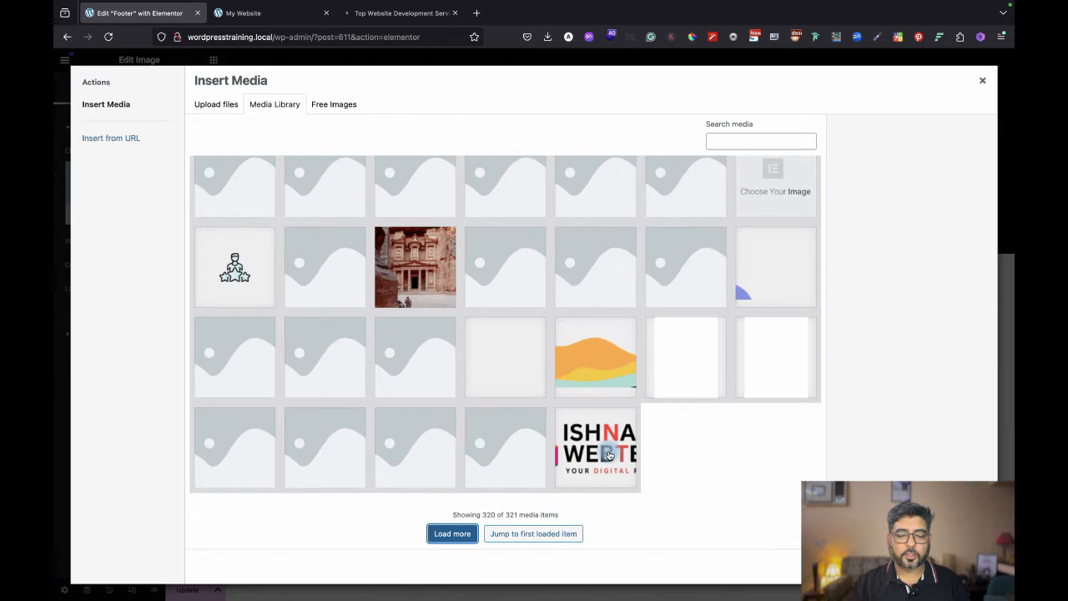
{"action": "left_click", "coordinate": [608, 454]}
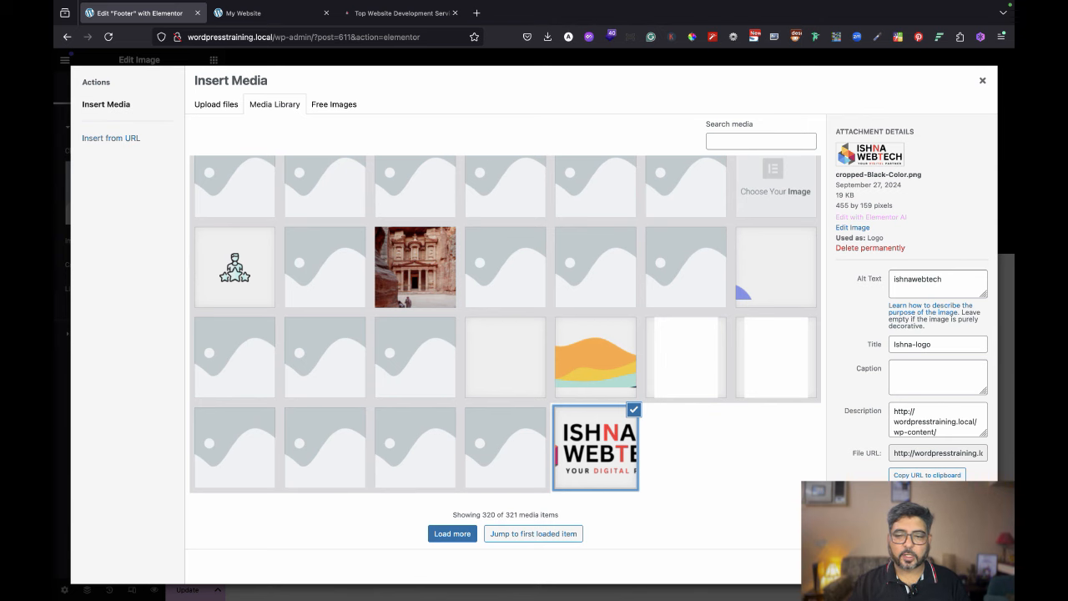
{"action": "left_click", "coordinate": [967, 566]}
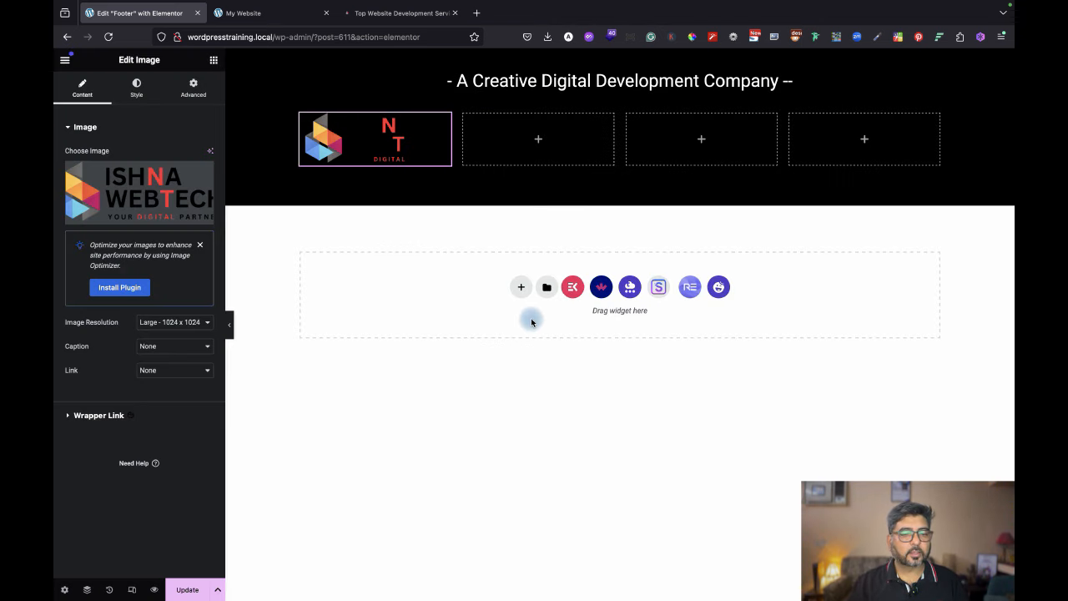
Delete the logo image, add a fresh Image widget to column one, and start a new upload.
{"action": "right_click", "coordinate": [389, 131]}
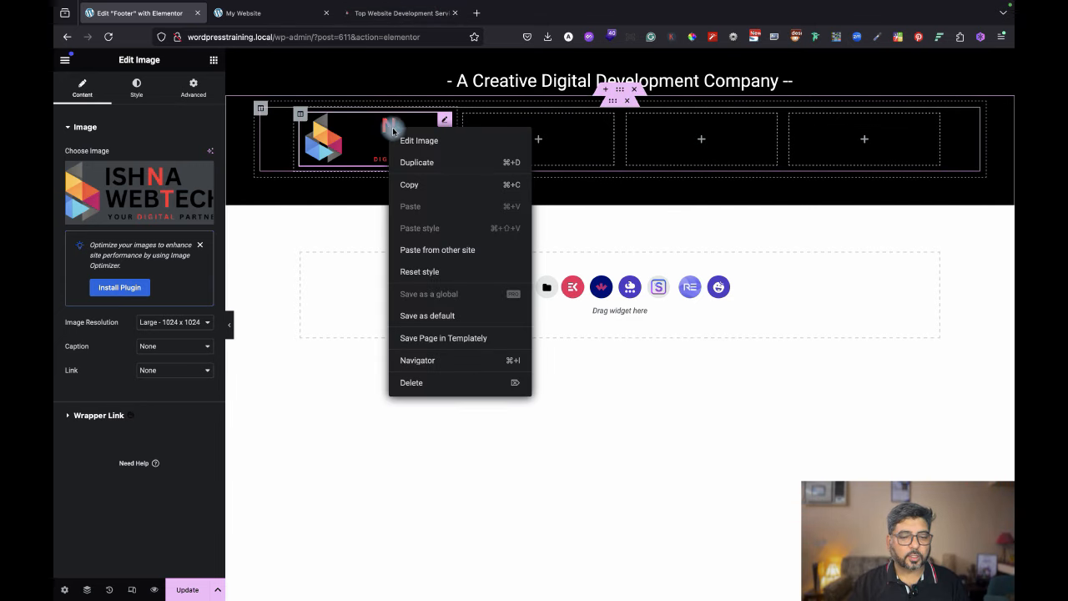
{"action": "left_click", "coordinate": [468, 384]}
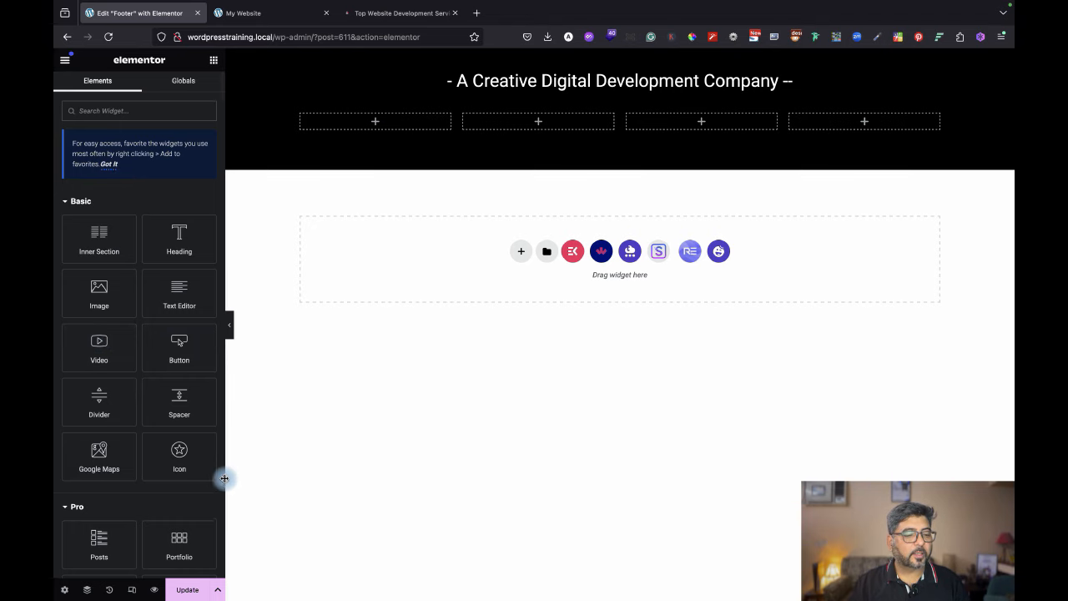
{"action": "left_click_drag", "start_coordinate": [100, 293], "coordinate": [368, 125]}
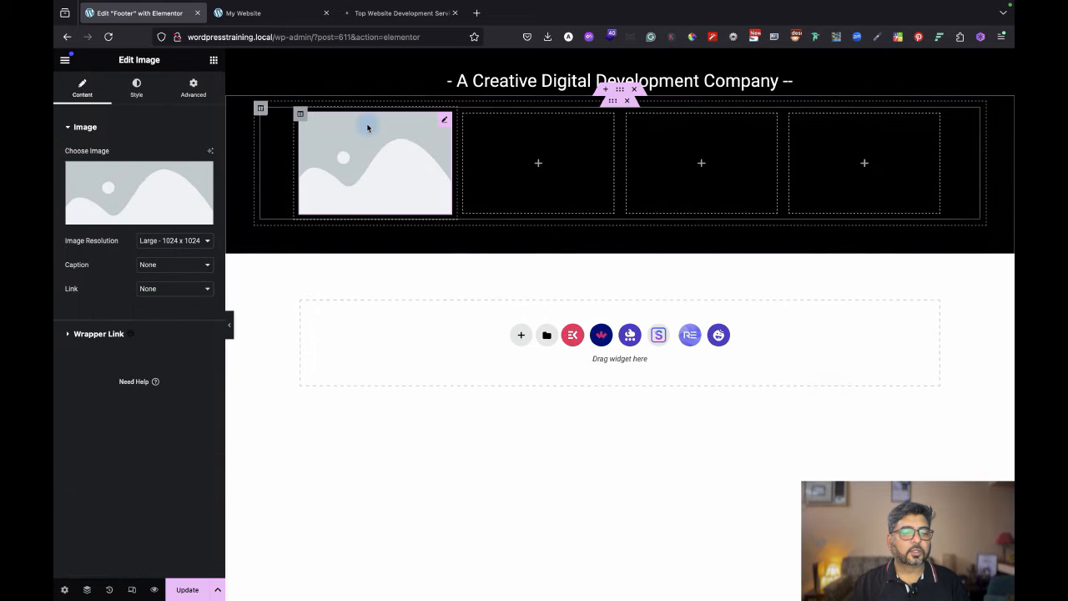
{"action": "left_click", "coordinate": [132, 183]}
{"action": "left_click", "coordinate": [208, 106]}
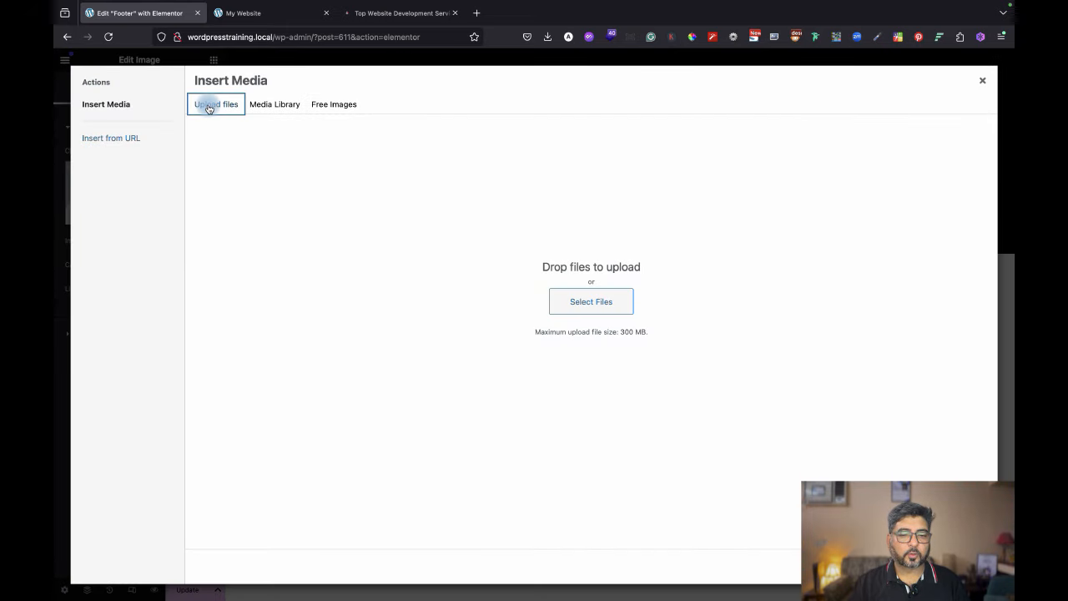
Upload White Color.png from Desktop > Ishna webtech logo > Ishna Webtech Logo Sheet.
{"action": "left_click", "coordinate": [603, 302]}
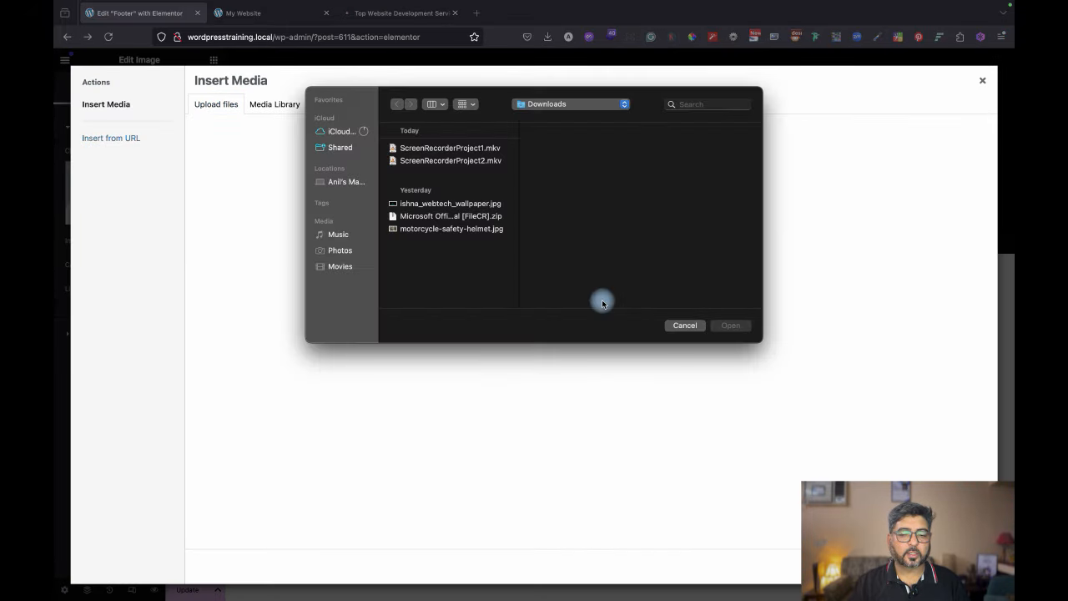
{"action": "left_click", "coordinate": [561, 104]}
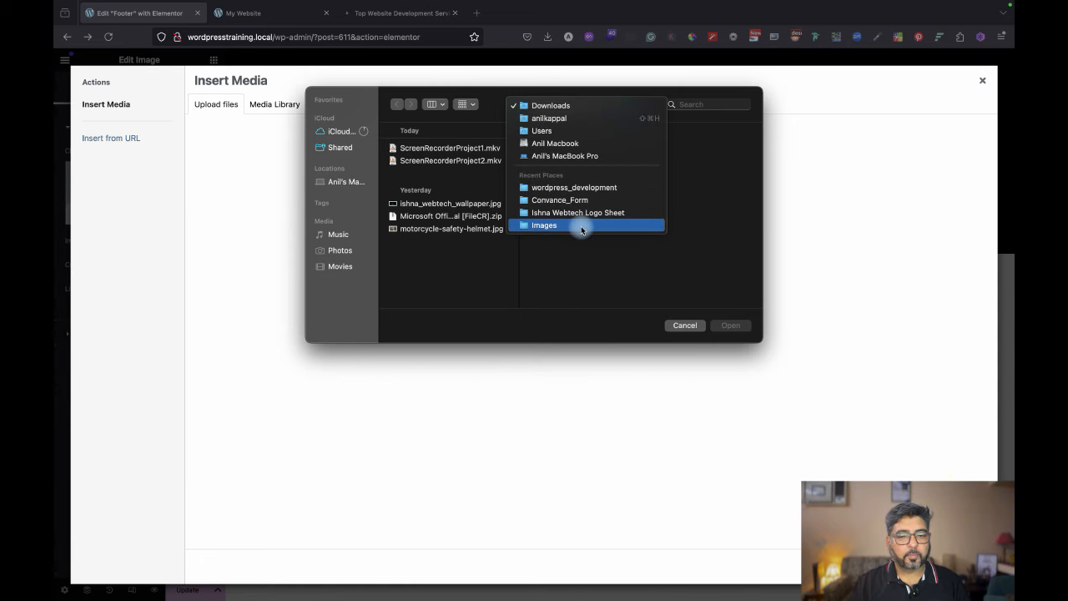
{"action": "left_click", "coordinate": [568, 105]}
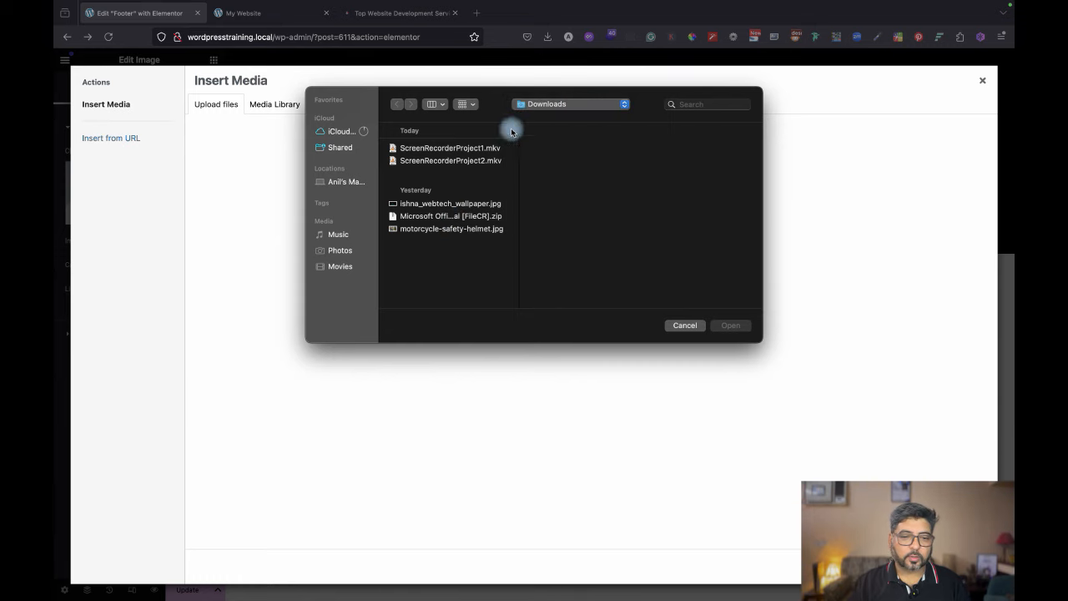
{"action": "left_click", "coordinate": [558, 104]}
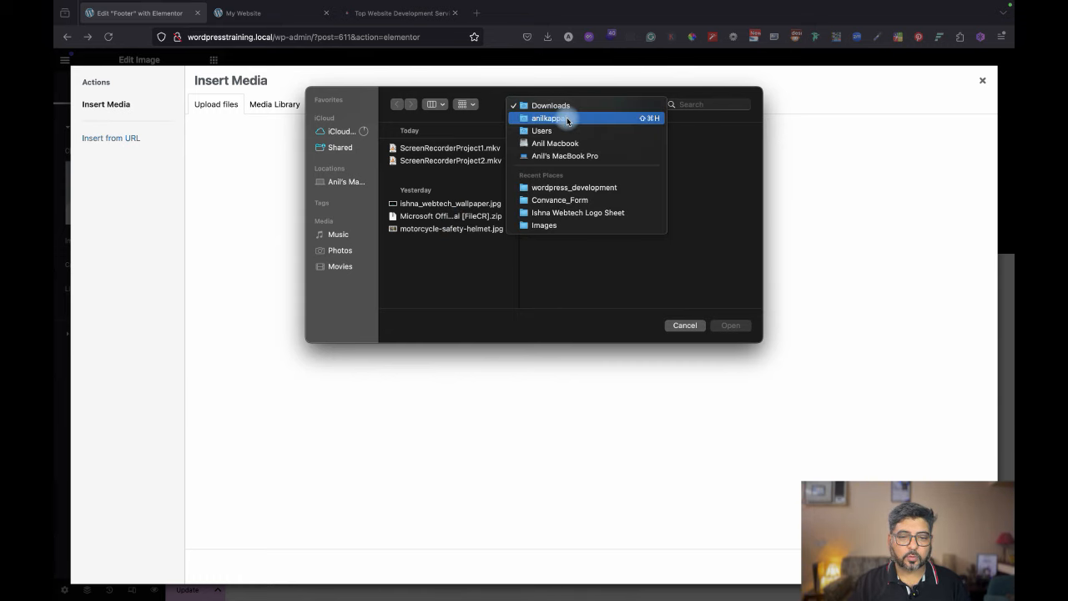
{"action": "left_click", "coordinate": [566, 117]}
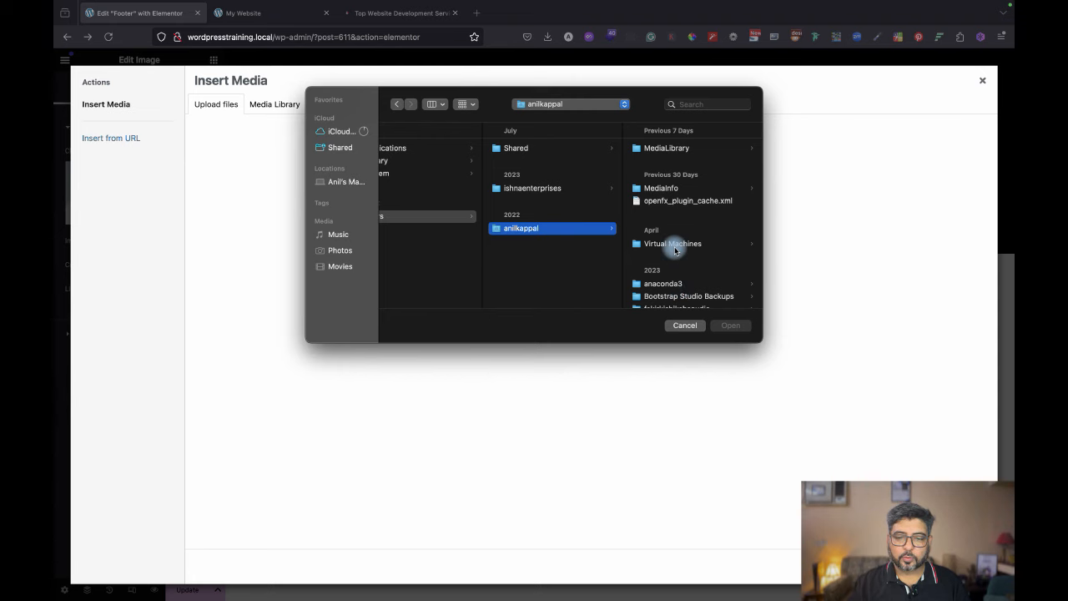
{"action": "scroll", "coordinate": [674, 248], "scroll_direction": "up", "scroll_amount": 3}
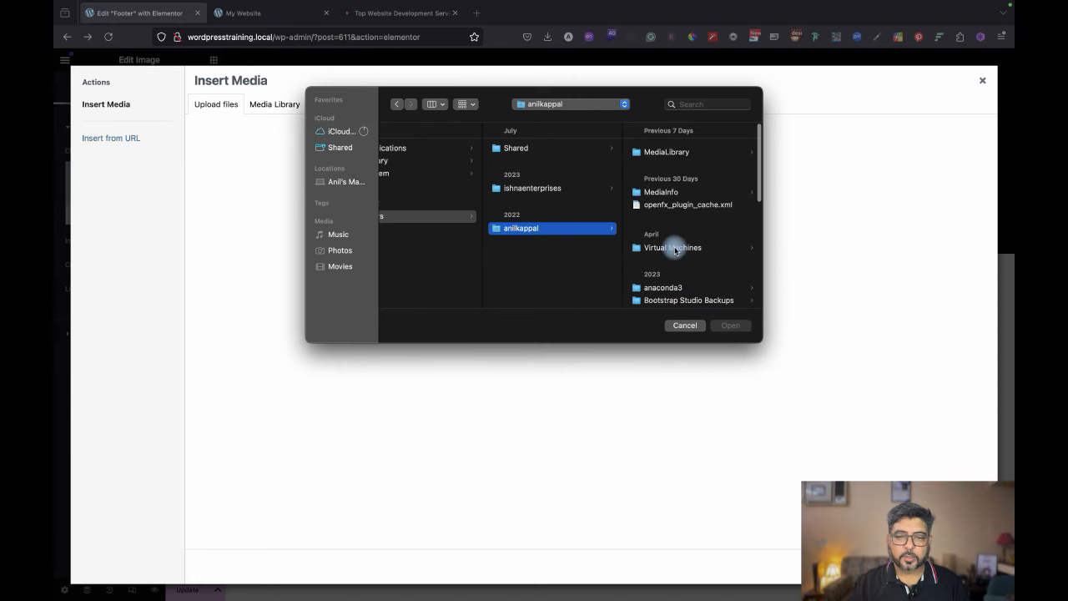
{"action": "scroll", "coordinate": [710, 246], "scroll_direction": "down", "scroll_amount": 10}
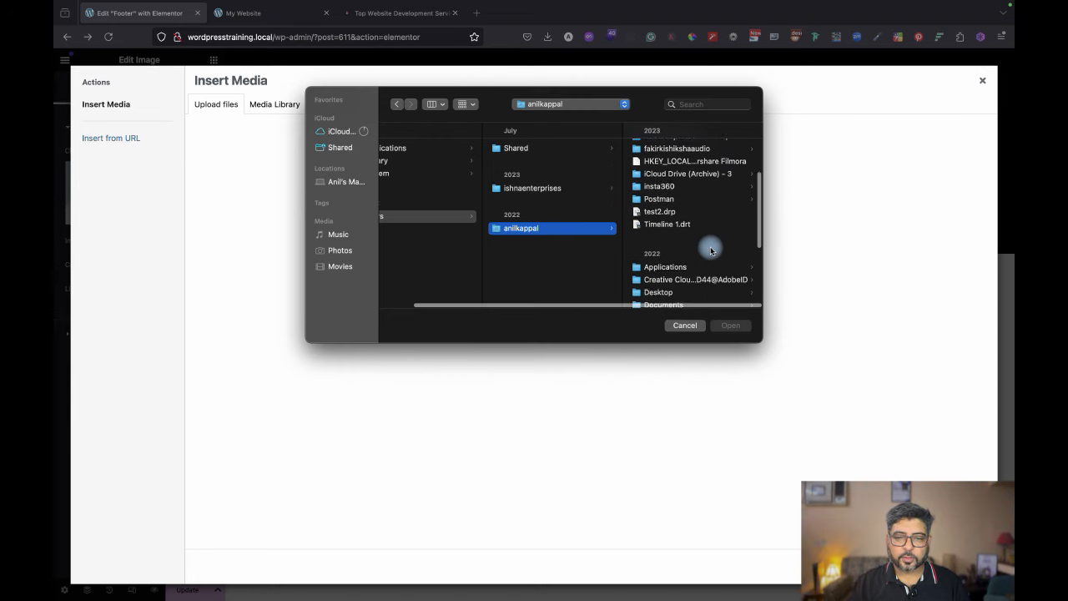
{"action": "left_click", "coordinate": [659, 228]}
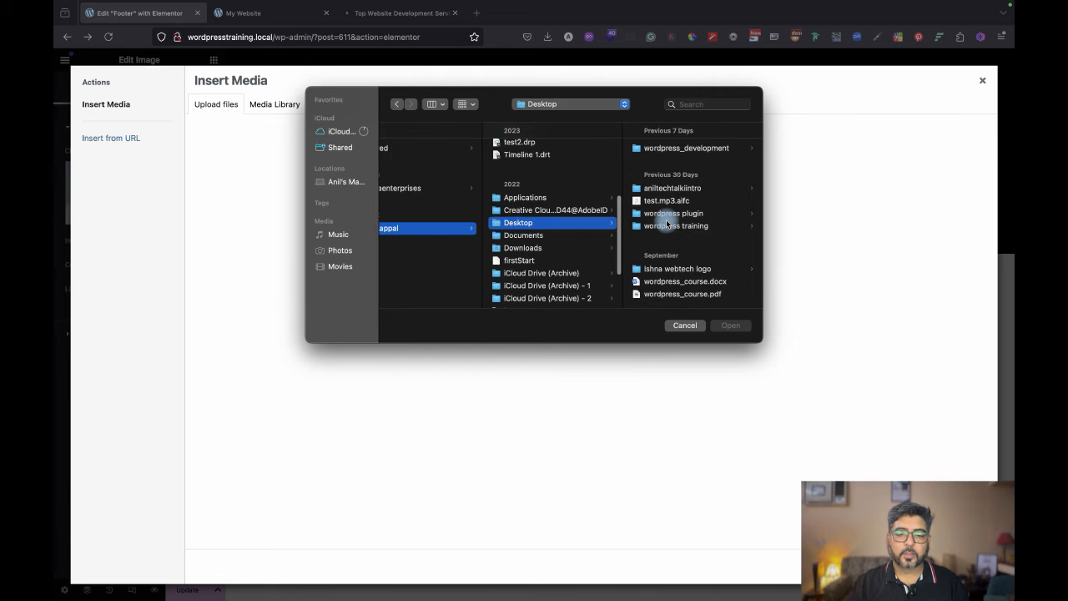
{"action": "left_click", "coordinate": [684, 269]}
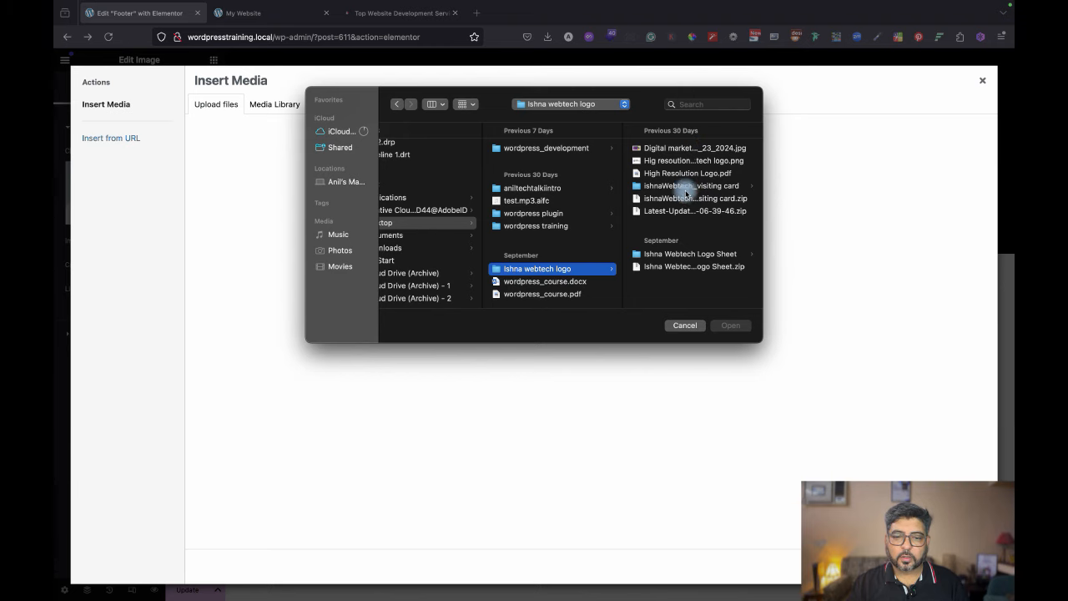
{"action": "left_click", "coordinate": [701, 256]}
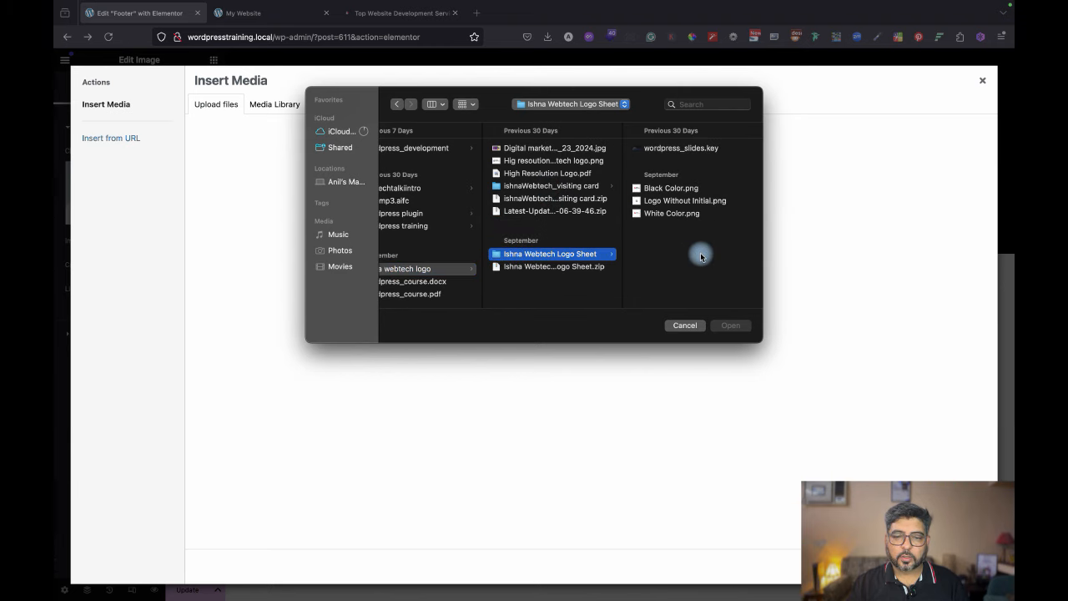
{"action": "left_click", "coordinate": [679, 216]}
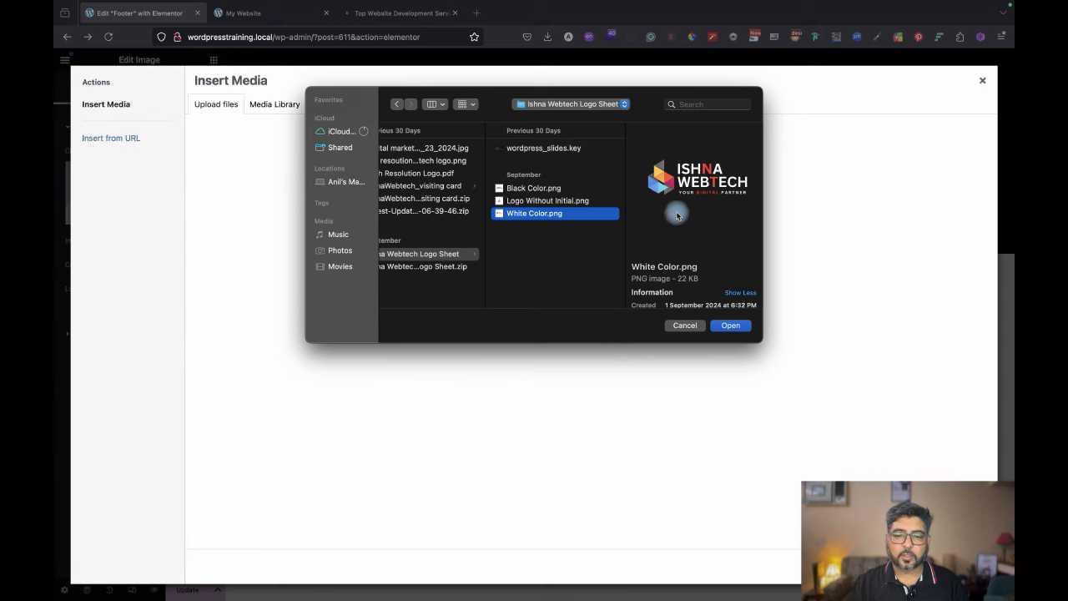
{"action": "left_click", "coordinate": [733, 326]}
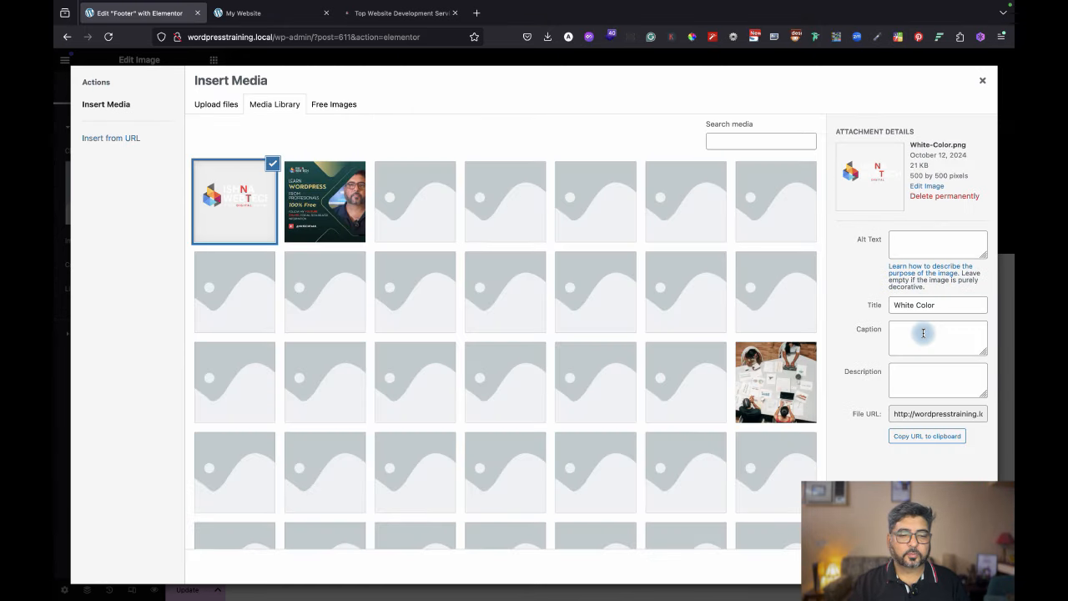
Trim the empty space around the White Color logo to a 461 × 180 crop and save it.
{"action": "left_click", "coordinate": [927, 187]}
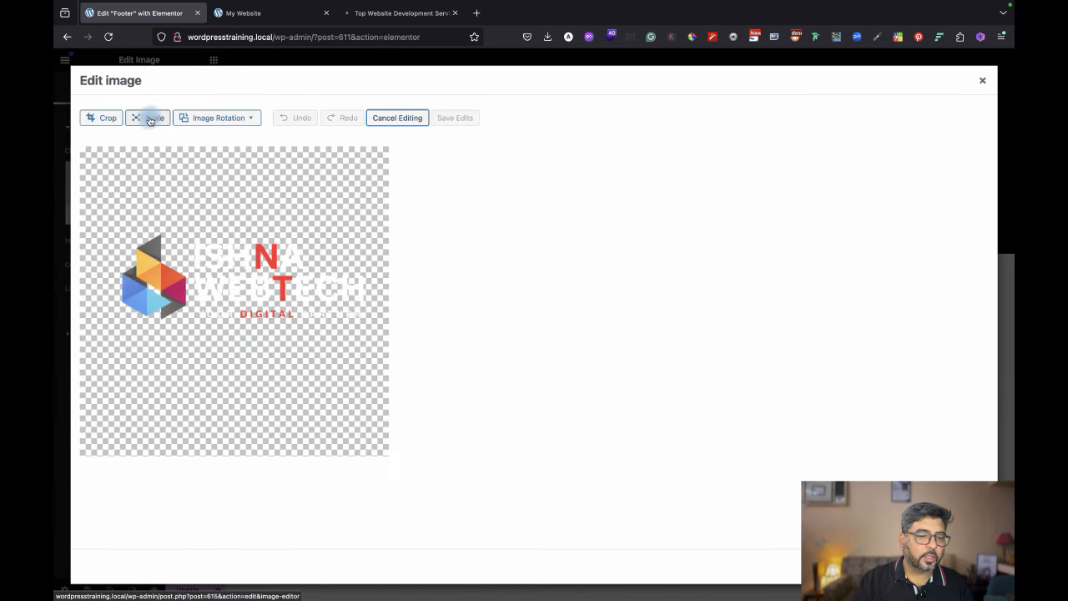
{"action": "left_click", "coordinate": [117, 118]}
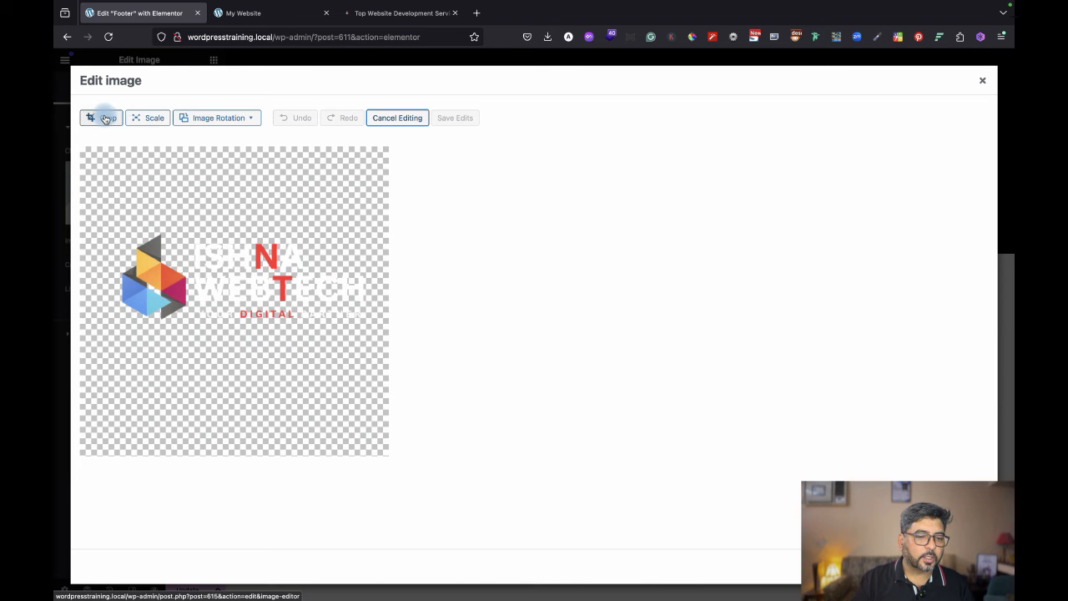
{"action": "left_click", "coordinate": [236, 164]}
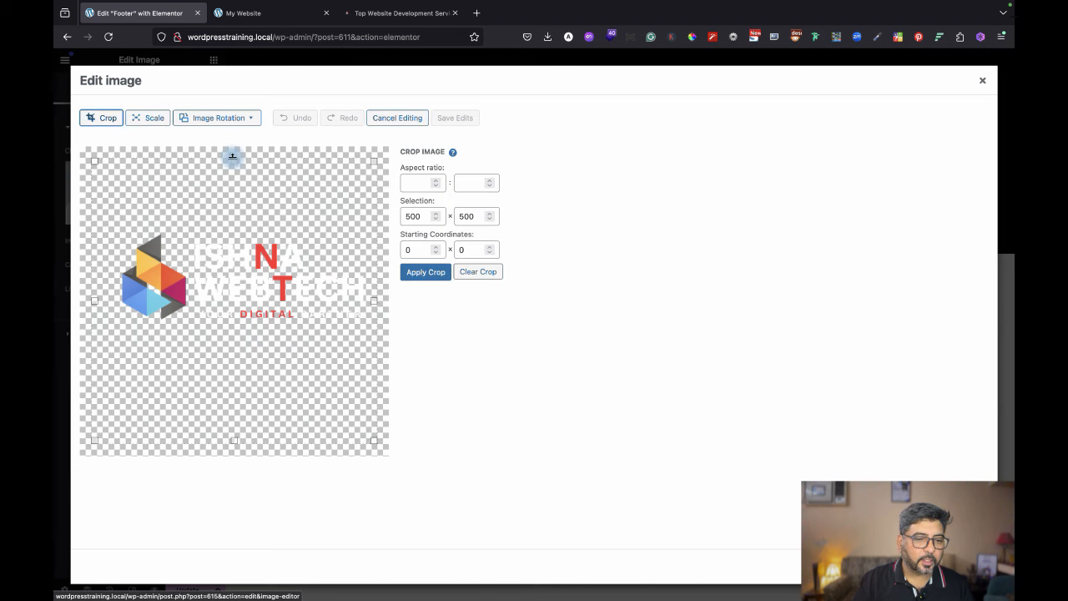
{"action": "left_click_drag", "start_coordinate": [234, 160], "coordinate": [235, 227]}
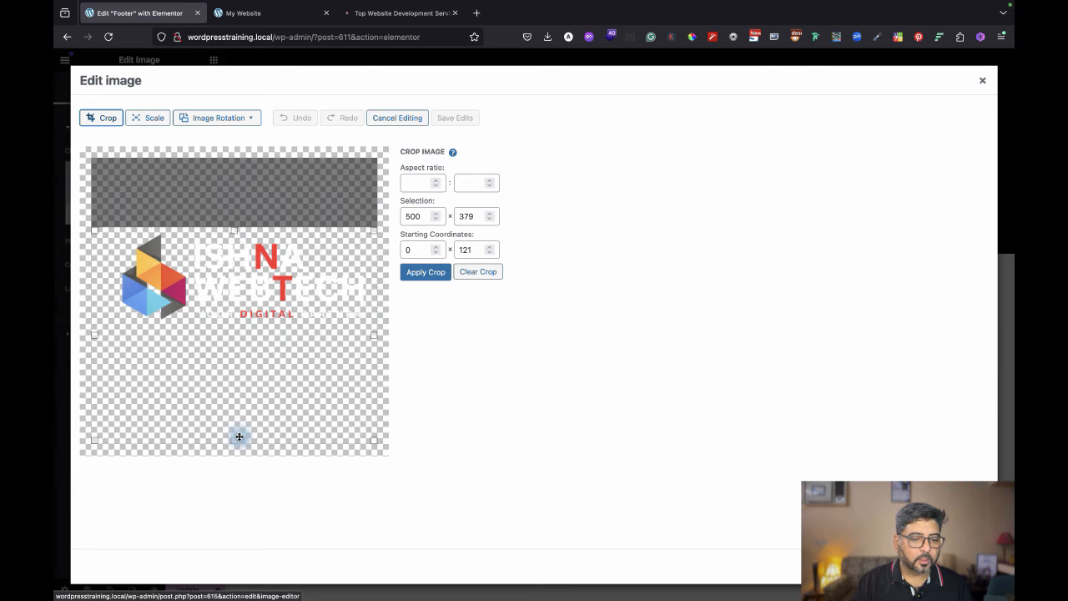
{"action": "left_click_drag", "start_coordinate": [235, 443], "coordinate": [242, 331]}
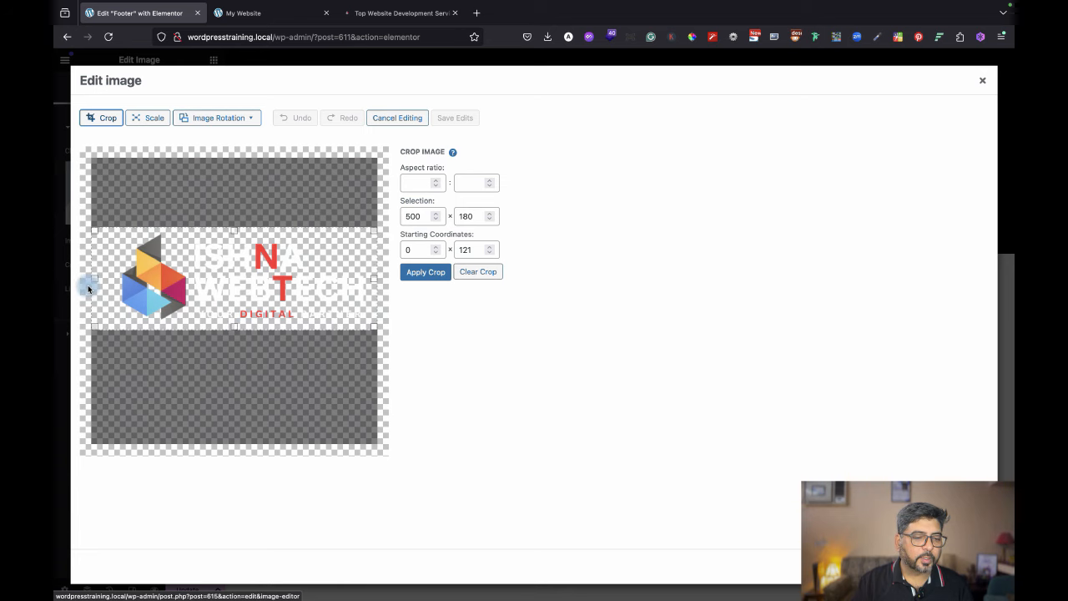
{"action": "left_click_drag", "start_coordinate": [93, 278], "coordinate": [112, 278]}
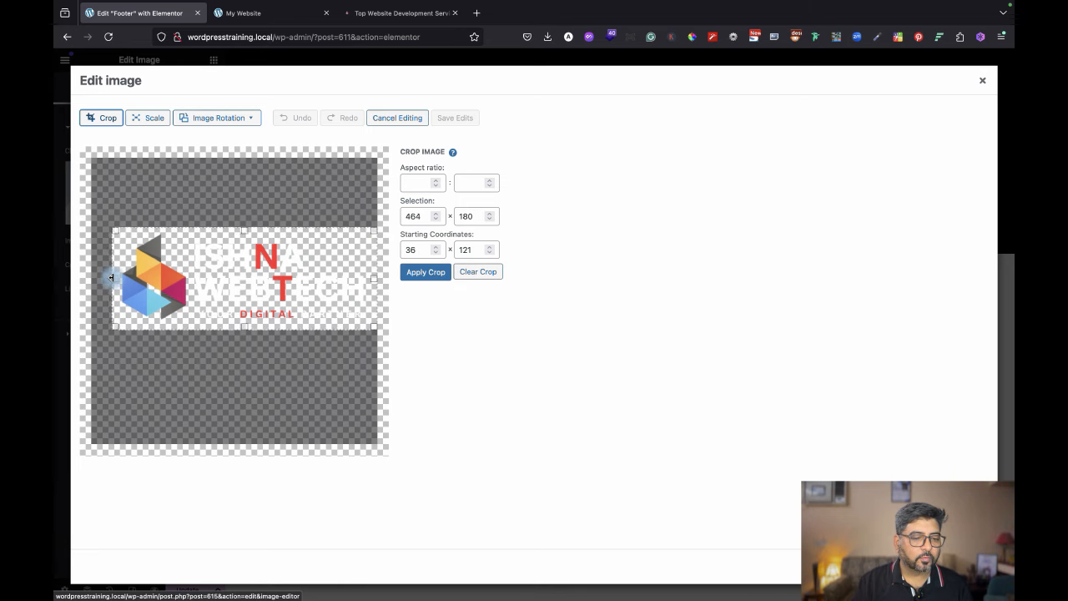
{"action": "left_click", "coordinate": [433, 273]}
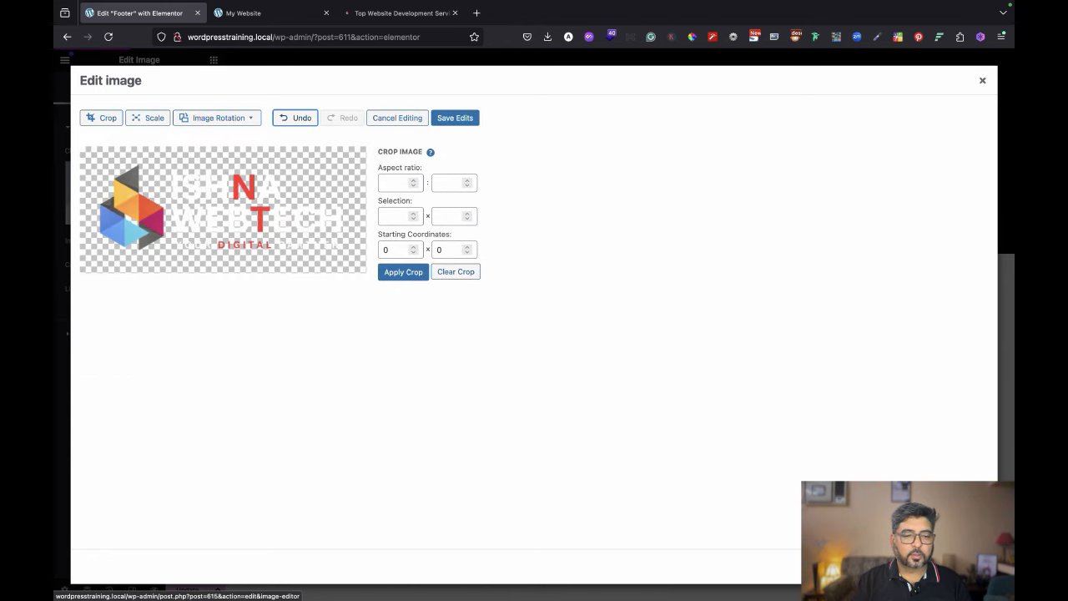
{"action": "left_click", "coordinate": [112, 117]}
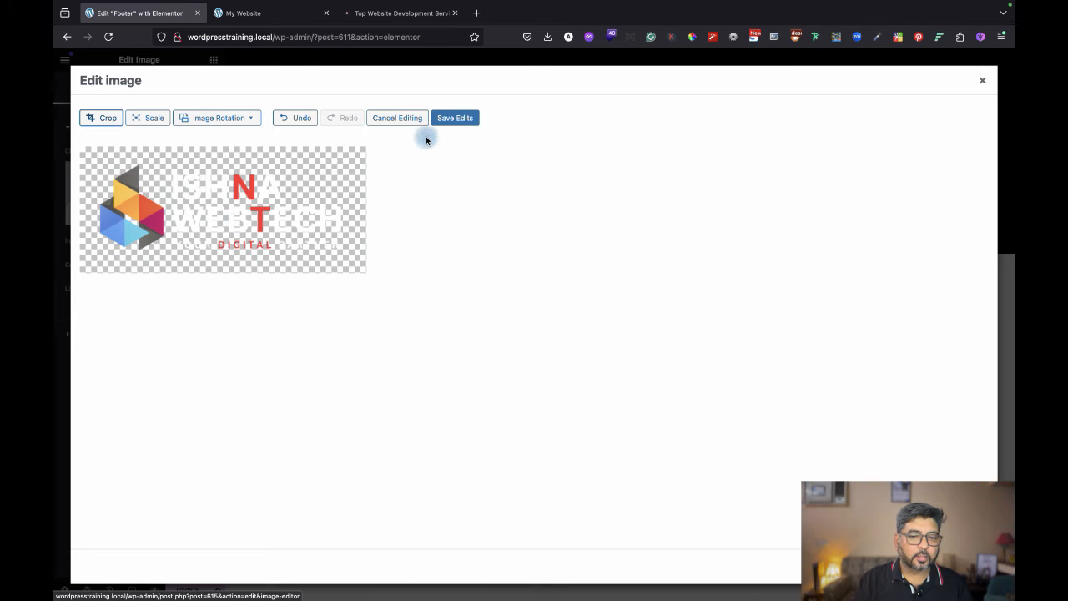
{"action": "left_click", "coordinate": [460, 118]}
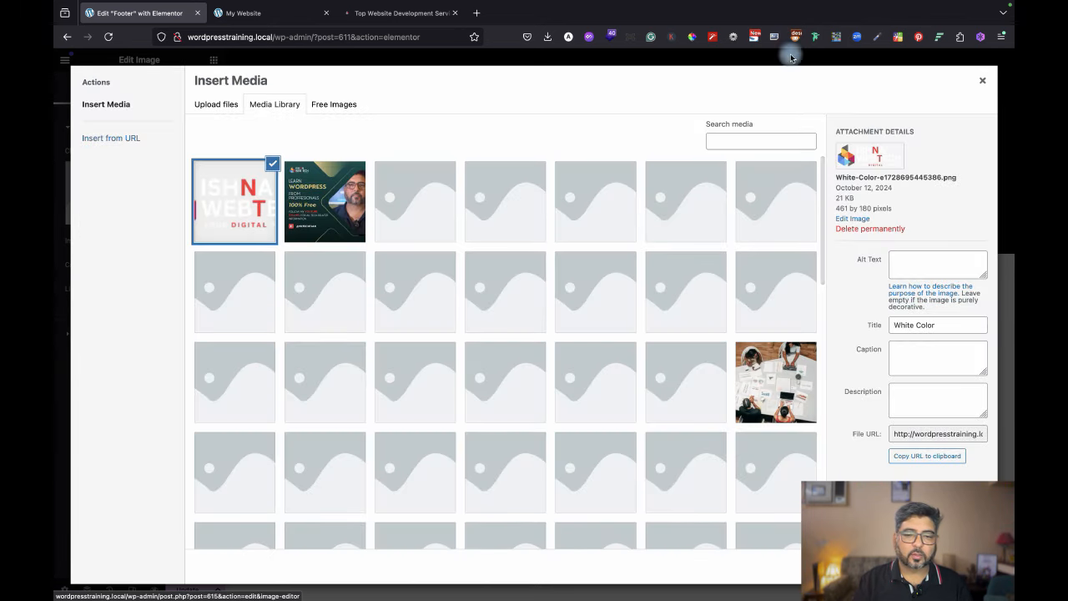
Insert the cropped logo at Medium - 300 x 300 resolution and shrink it in column one.
{"action": "left_click", "coordinate": [966, 396]}
{"action": "left_click", "coordinate": [969, 566]}
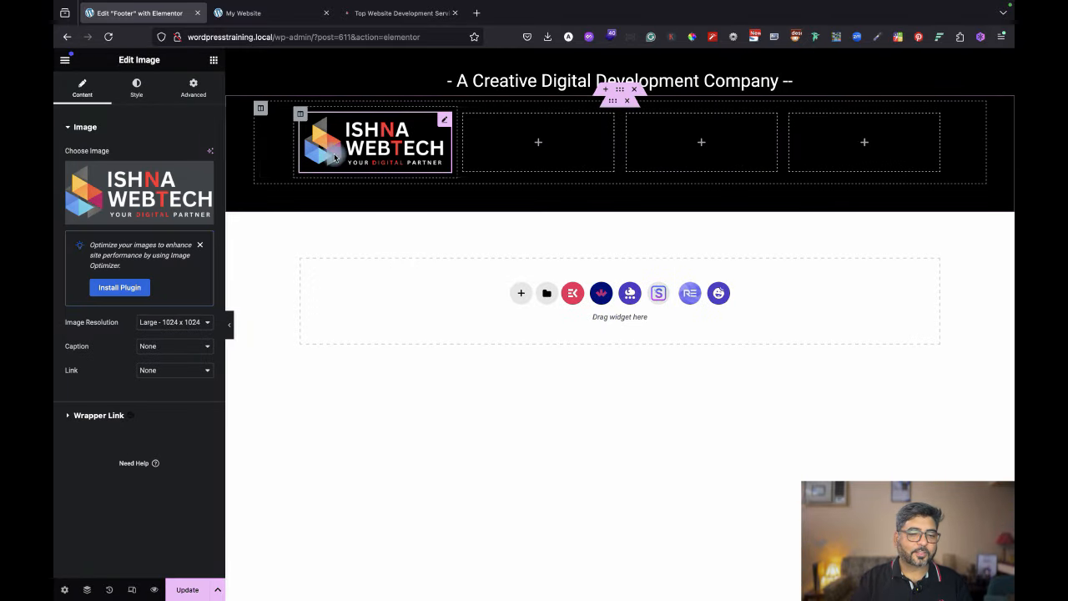
{"action": "left_click", "coordinate": [190, 326]}
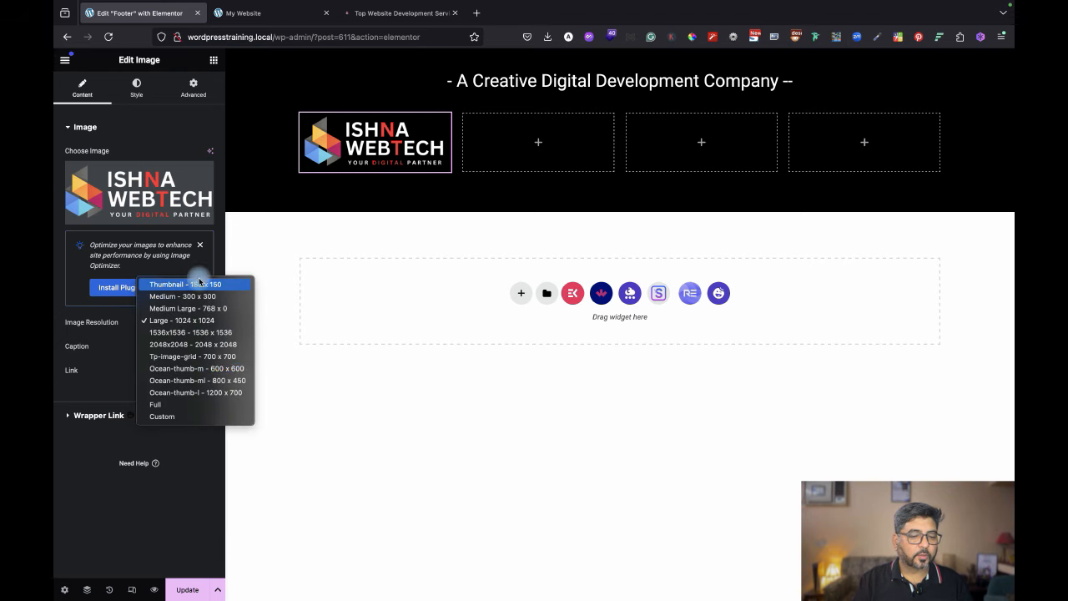
{"action": "left_click", "coordinate": [201, 296]}
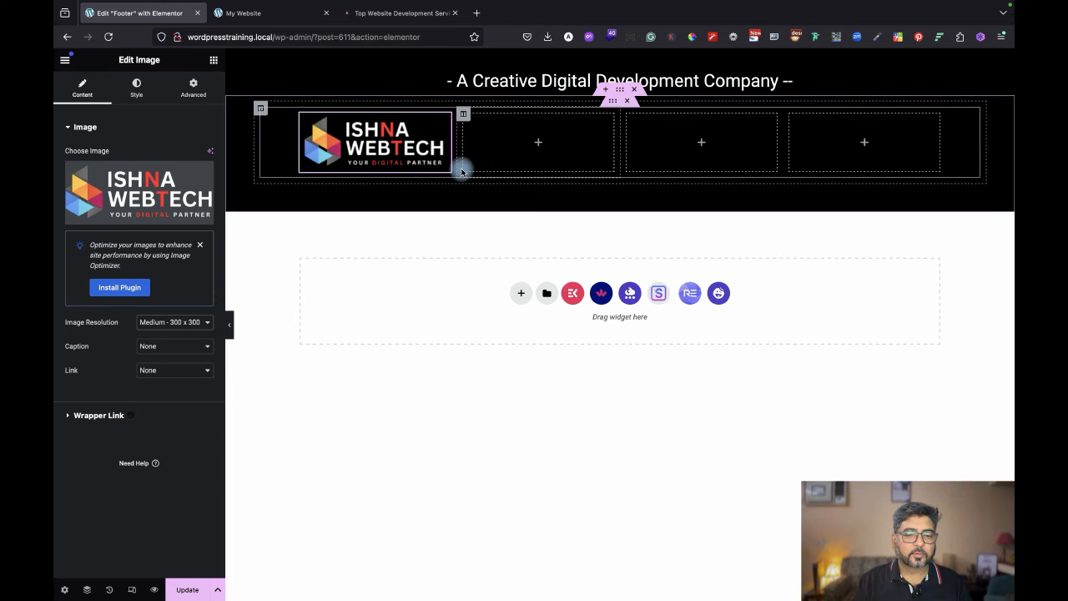
{"action": "left_click_drag", "start_coordinate": [450, 166], "coordinate": [410, 152]}
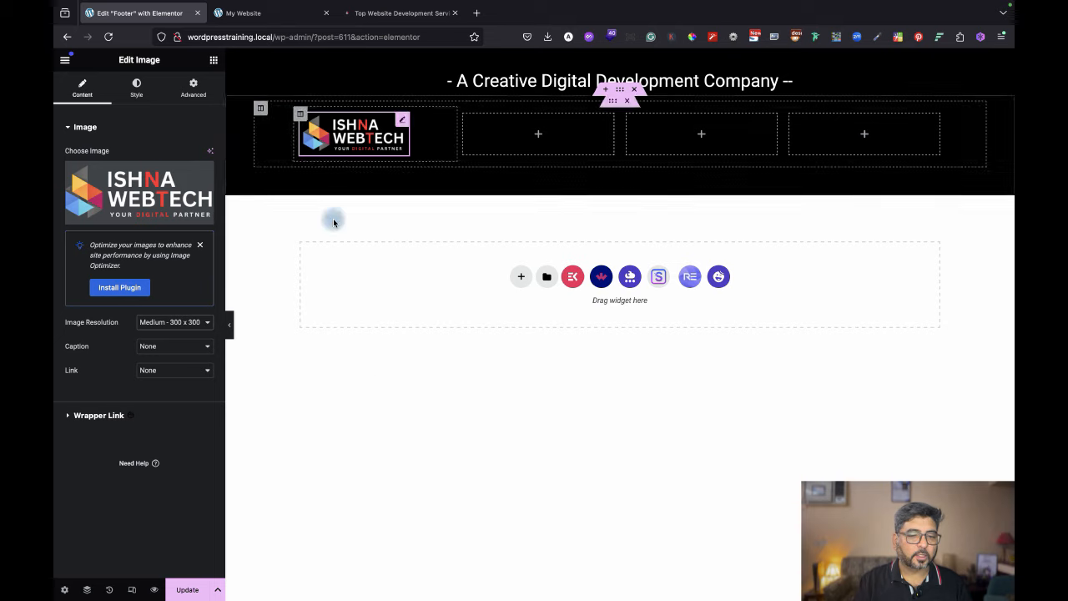
{"action": "left_click", "coordinate": [376, 14]}
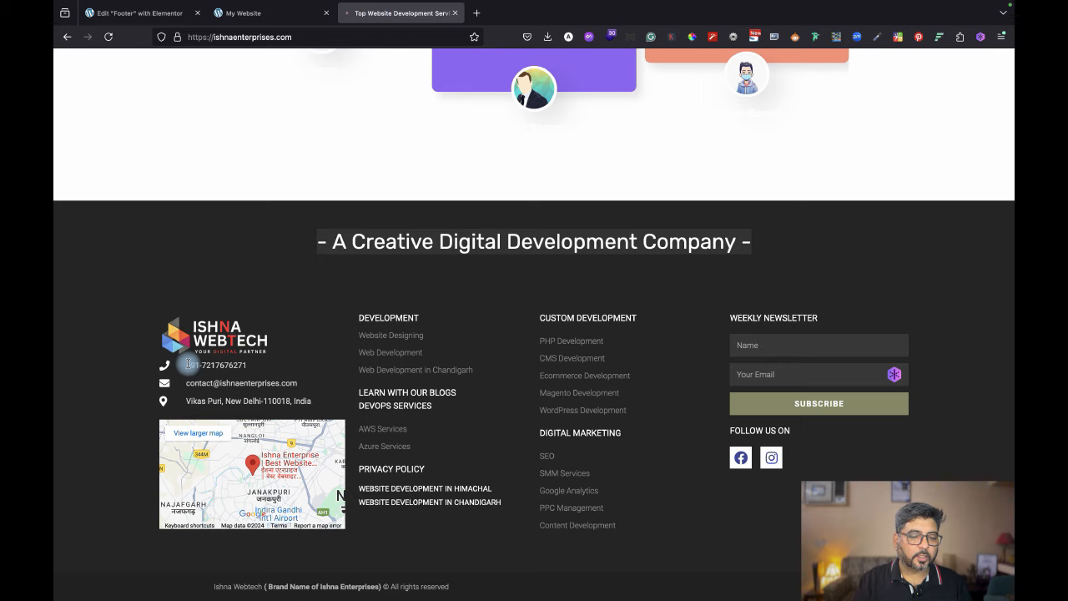
{"action": "left_click_drag", "start_coordinate": [189, 364], "coordinate": [319, 409]}
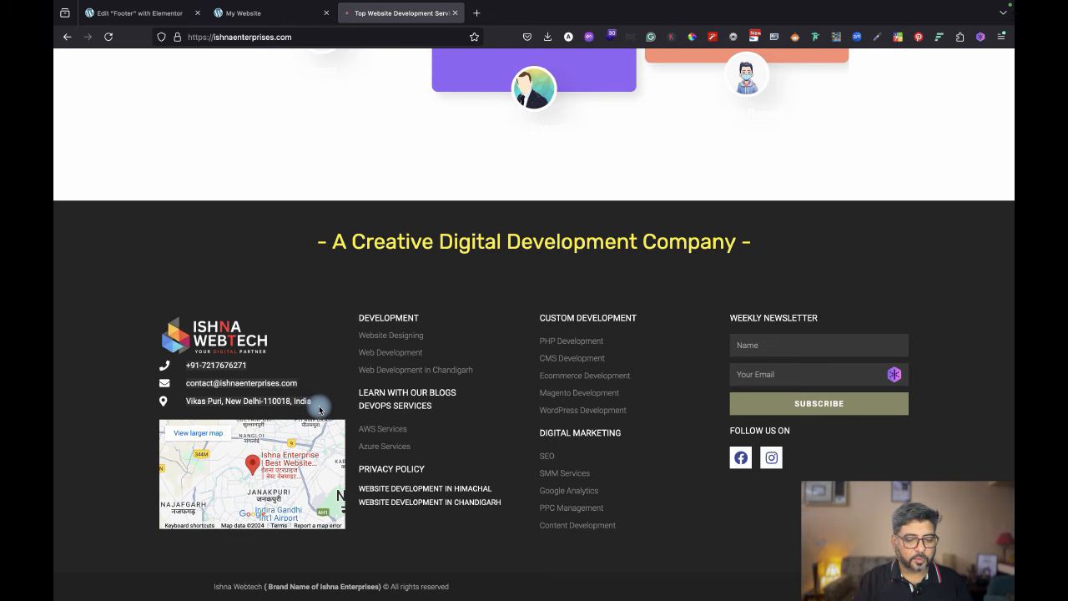
{"action": "left_click", "coordinate": [258, 12]}
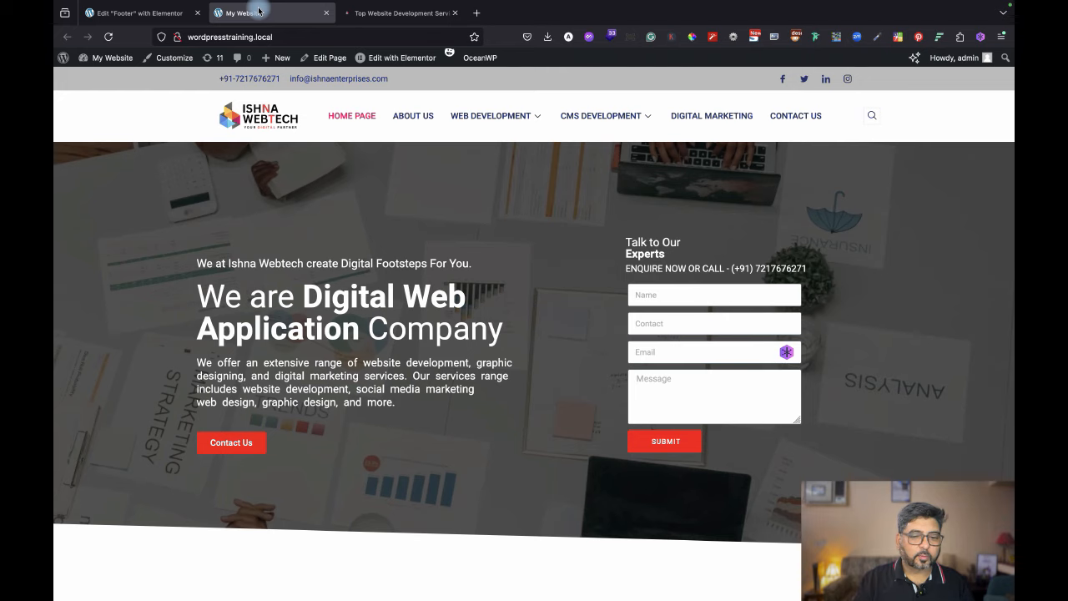
{"action": "left_click", "coordinate": [152, 15]}
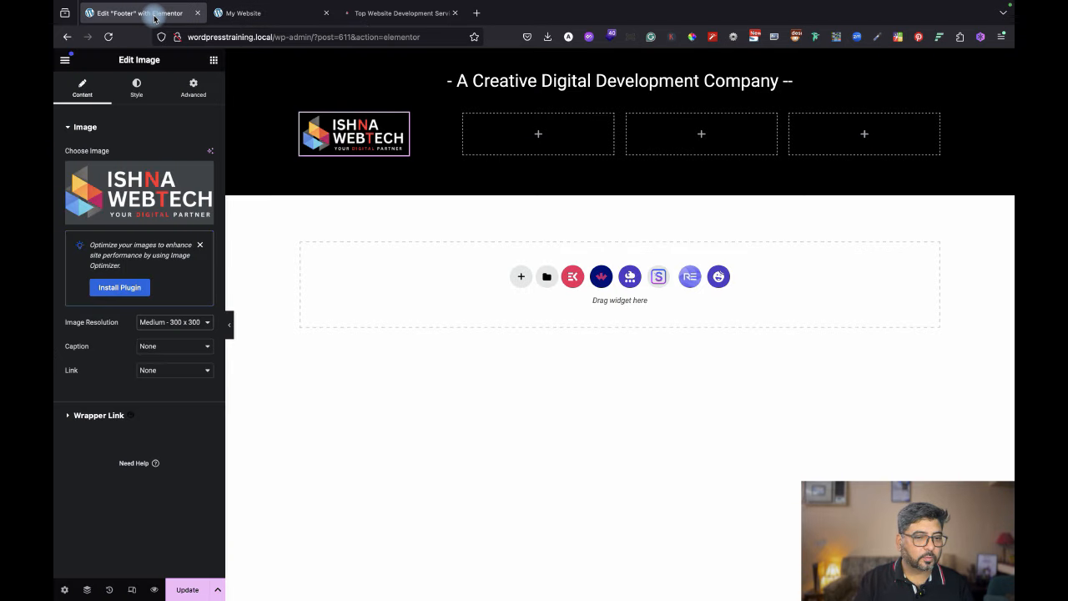
Search the widgets for 'icon' and drop an Icon Box under the logo with its default style.
{"action": "left_click", "coordinate": [214, 59]}
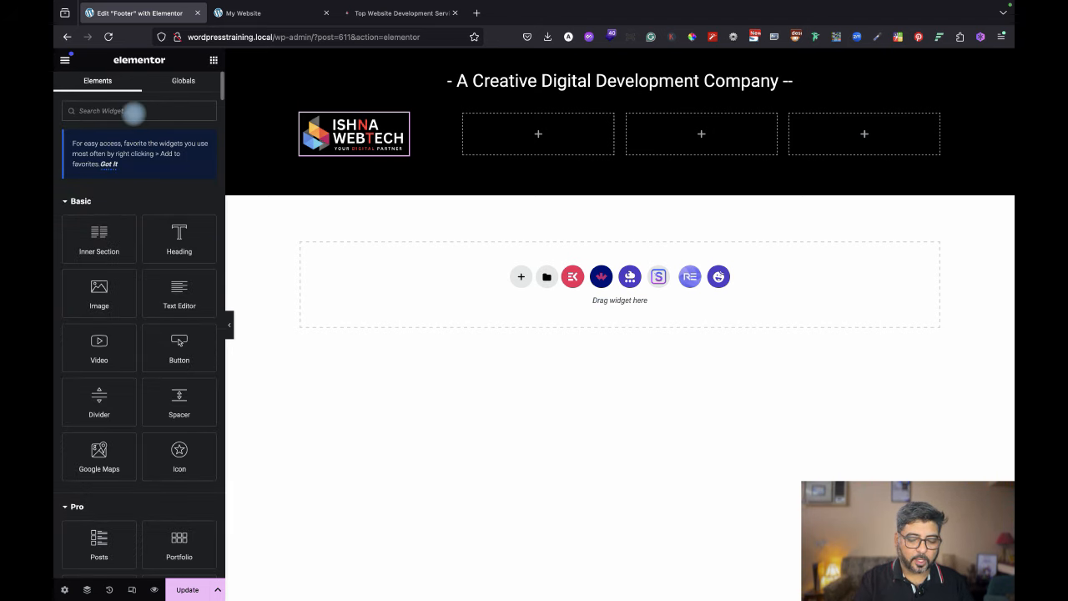
{"action": "left_click", "coordinate": [134, 111]}
{"action": "type", "text": "icon"}
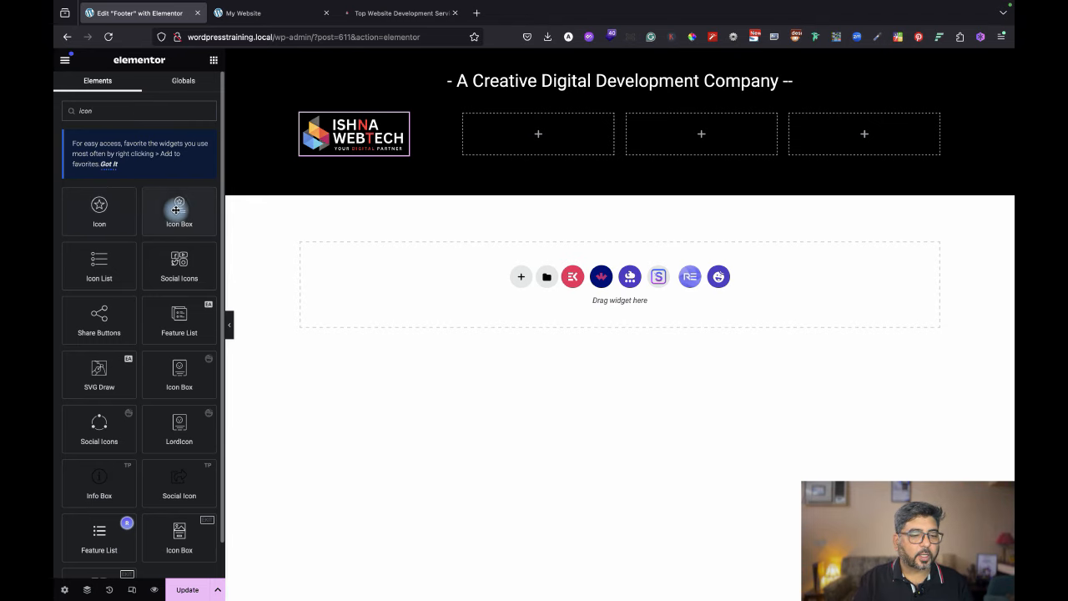
{"action": "left_click_drag", "start_coordinate": [178, 209], "coordinate": [353, 154]}
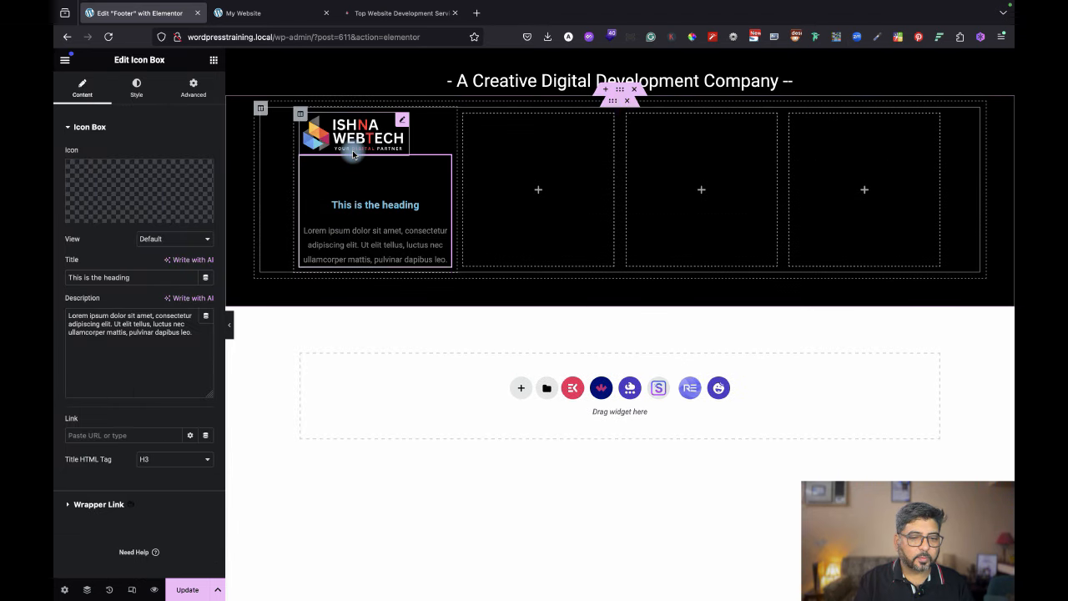
{"action": "left_click", "coordinate": [161, 239]}
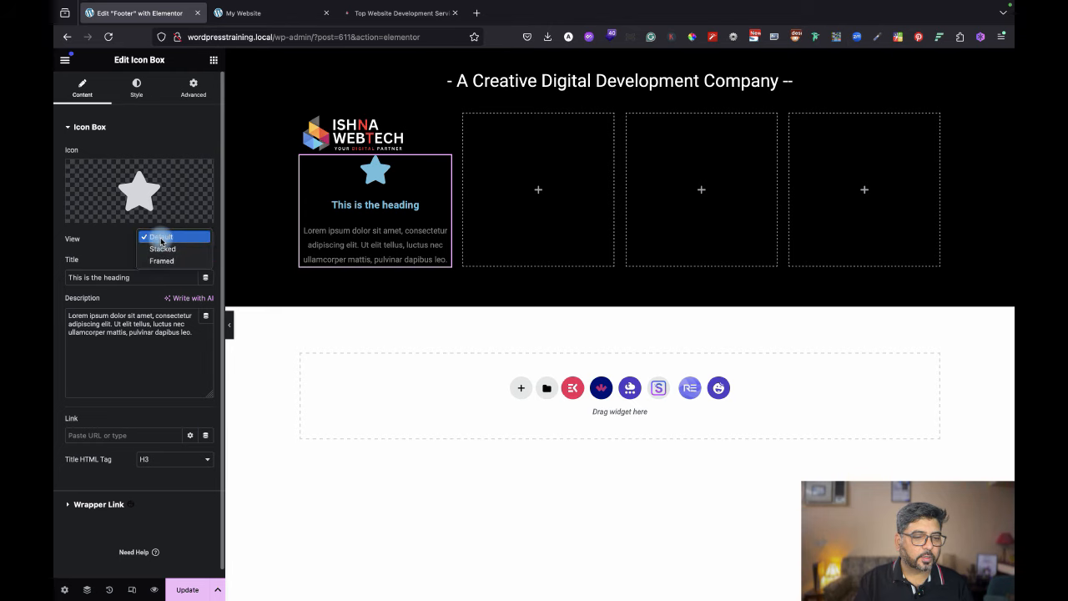
{"action": "left_click", "coordinate": [106, 236]}
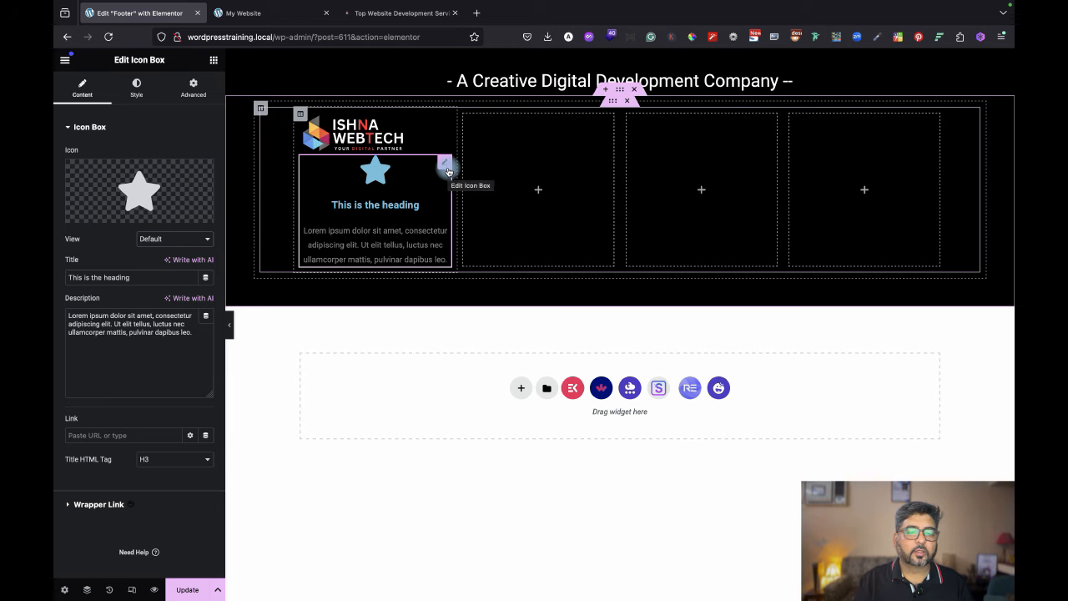
Delete the Icon Box and place a Heading widget beneath the logo instead.
{"action": "right_click", "coordinate": [447, 171]}
{"action": "left_click", "coordinate": [498, 427]}
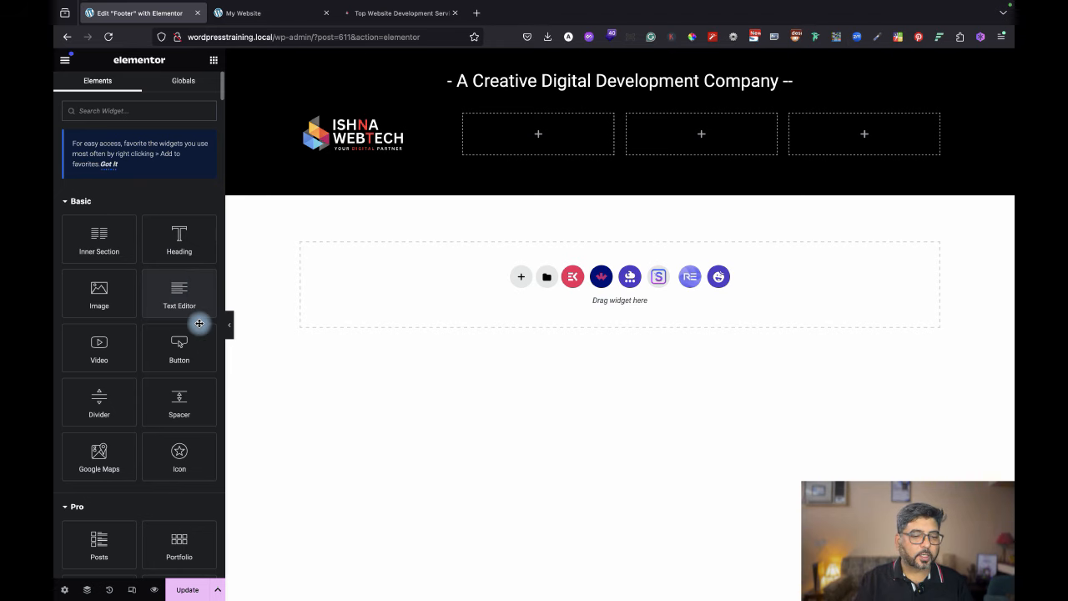
{"action": "left_click_drag", "start_coordinate": [185, 235], "coordinate": [360, 150]}
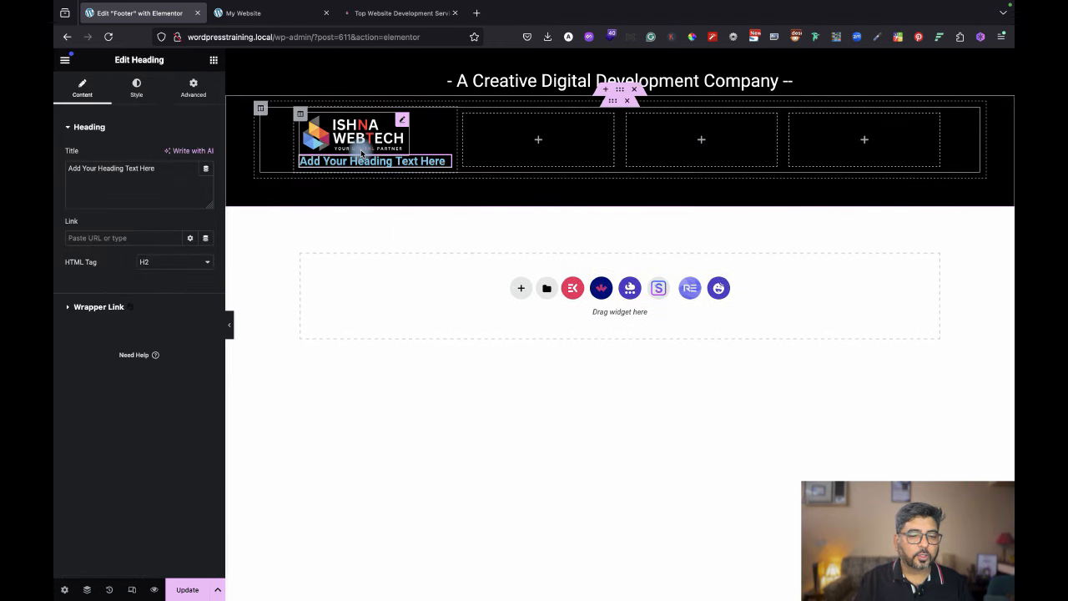
Make the heading an H4 and replace its text with the phone number from the reference footer.
{"action": "left_click", "coordinate": [159, 264]}
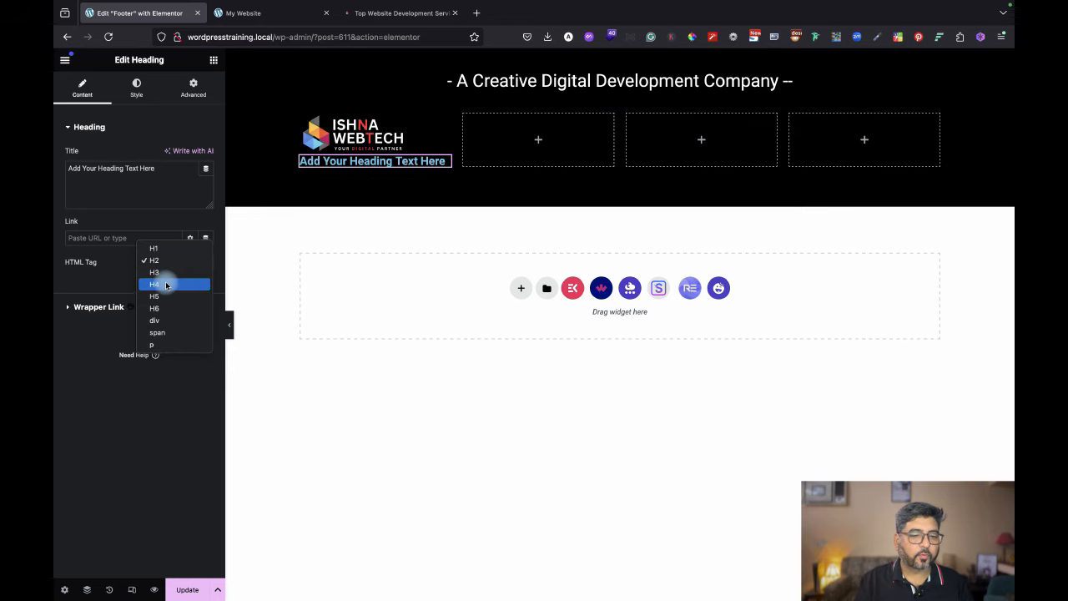
{"action": "left_click", "coordinate": [166, 286]}
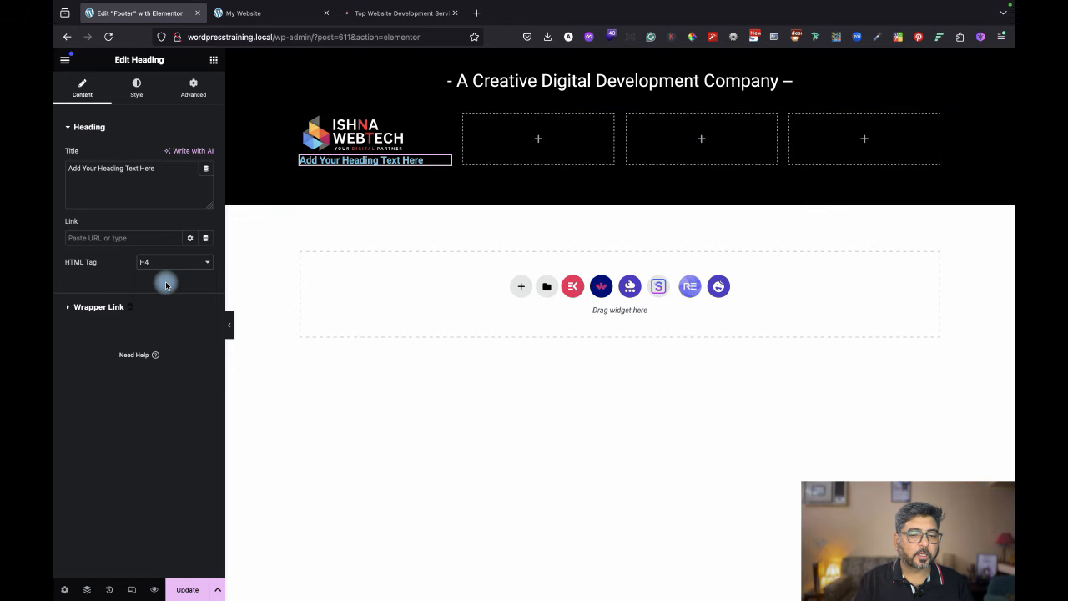
{"action": "left_click", "coordinate": [269, 13]}
{"action": "left_click", "coordinate": [408, 14]}
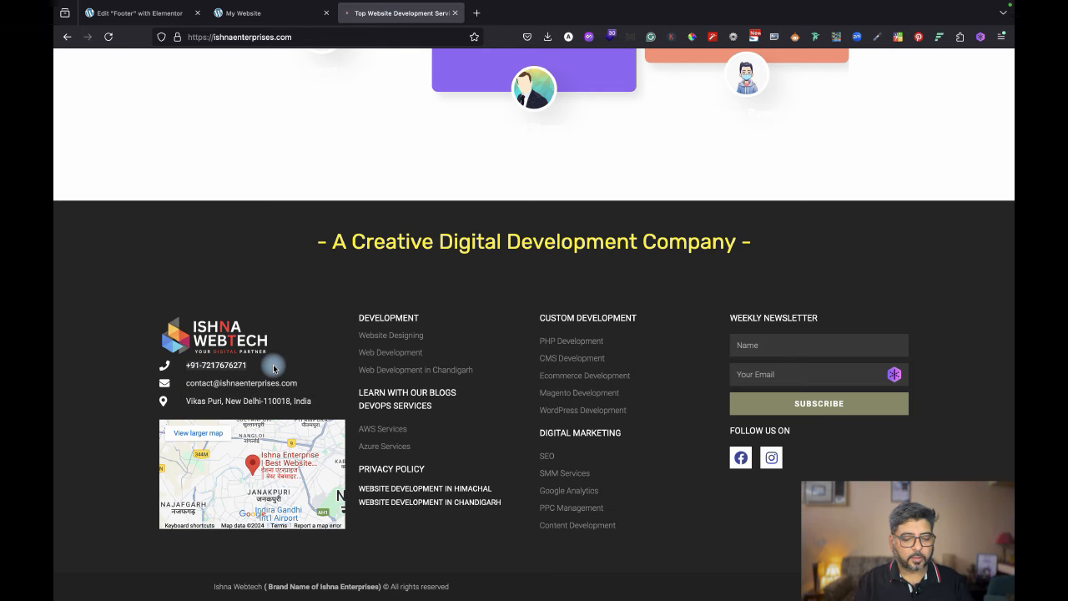
{"action": "left_click", "coordinate": [133, 13]}
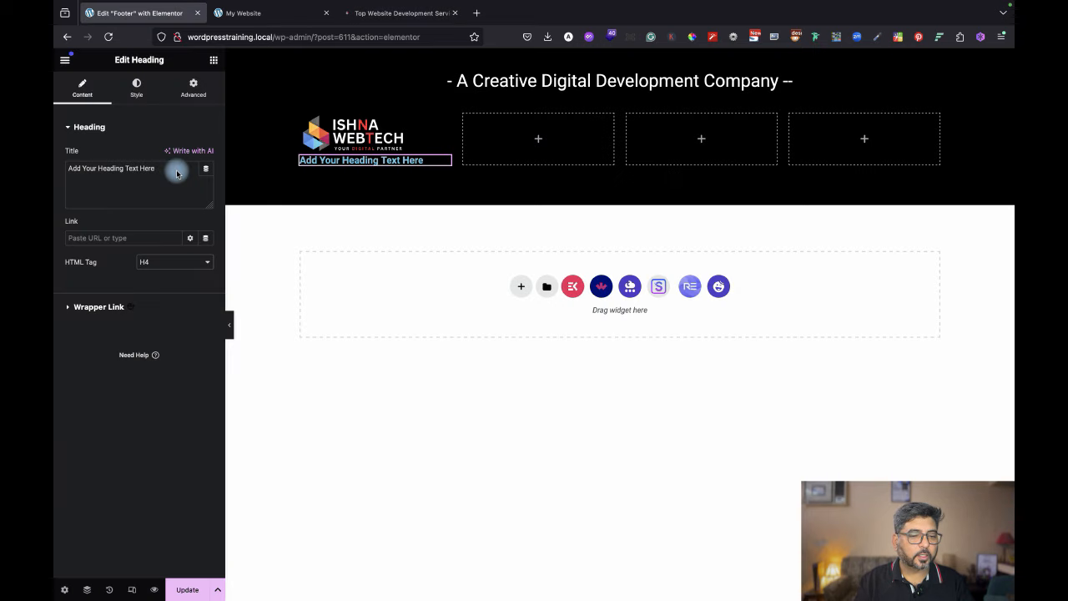
{"action": "left_click_drag", "start_coordinate": [161, 171], "coordinate": [62, 159]}
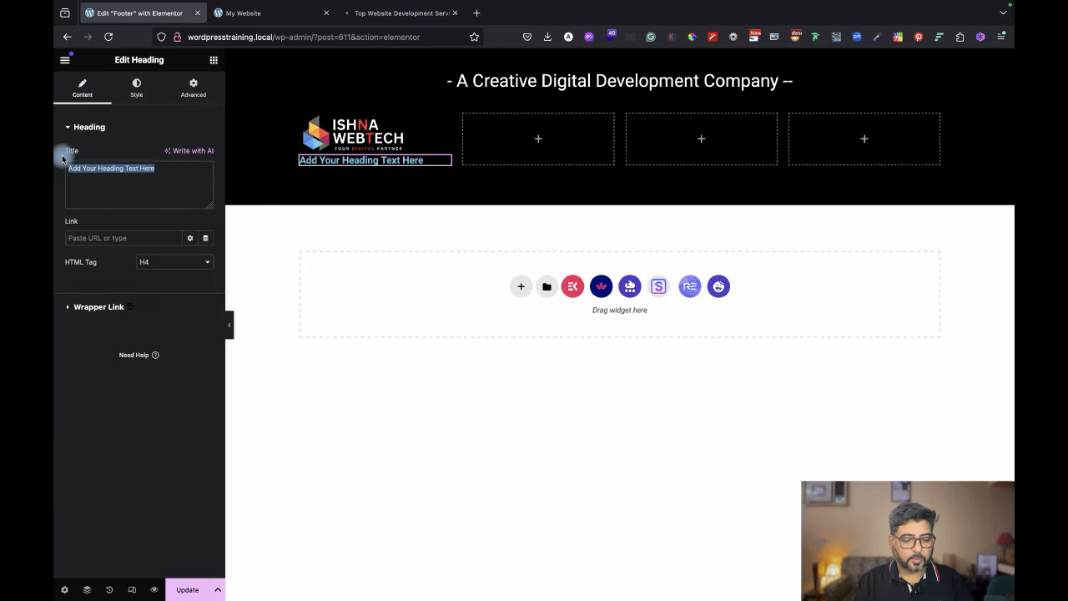
{"action": "key", "text": "super+v"}
{"action": "key", "text": "super+z"}
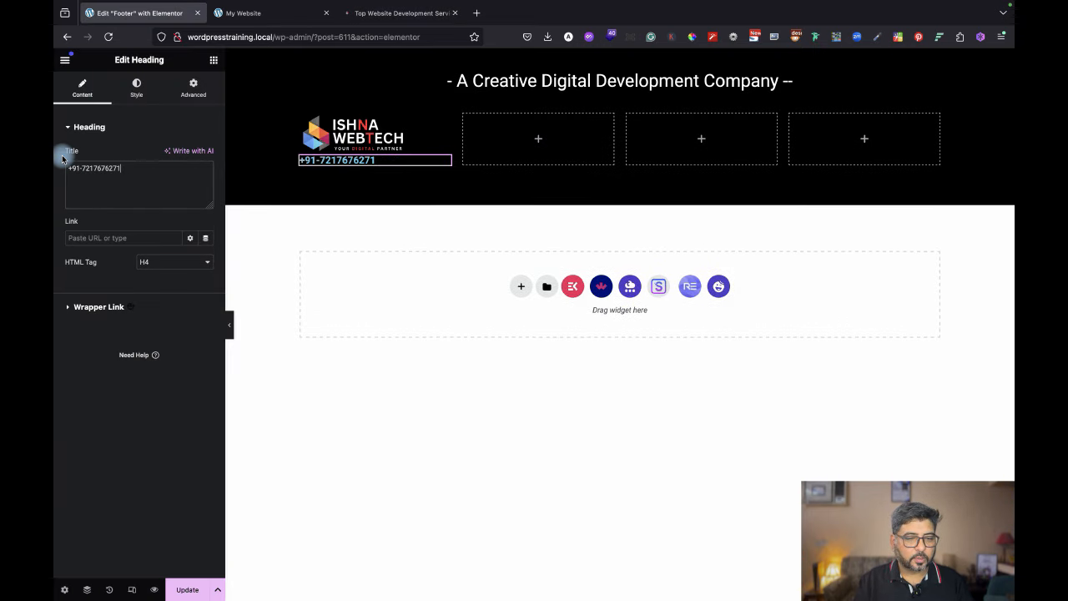
Give the heading an 8 px top margin and 32 px left padding.
{"action": "left_click", "coordinate": [193, 89]}
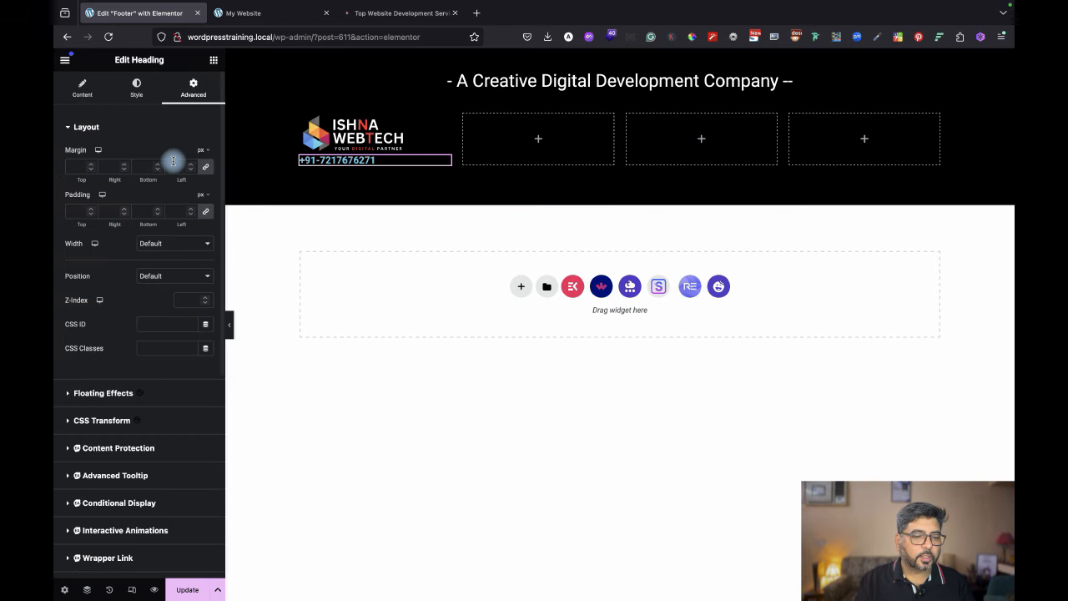
{"action": "left_click", "coordinate": [207, 168]}
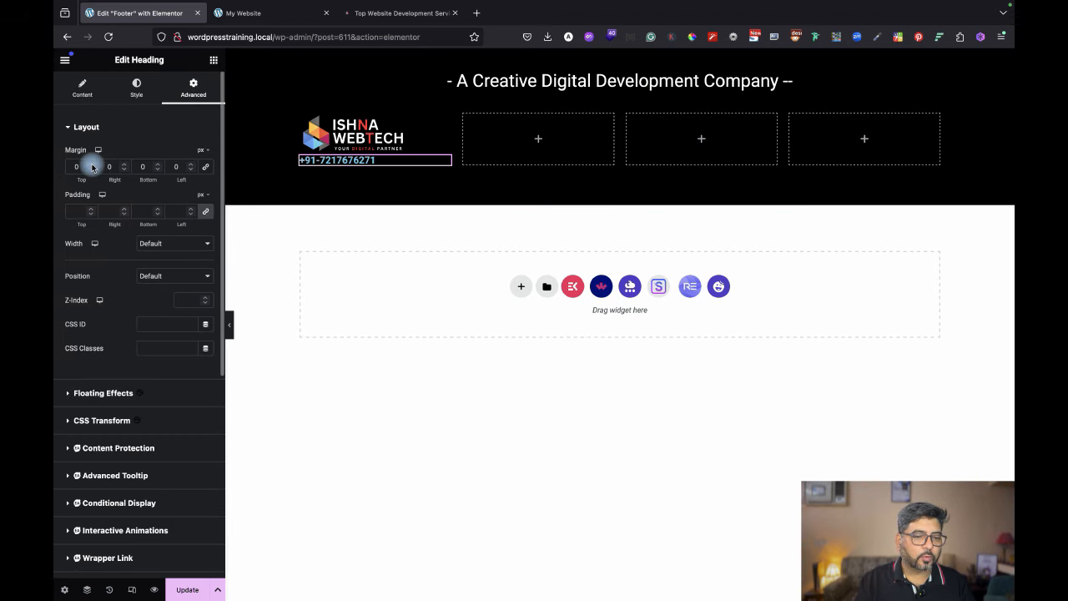
{"action": "left_click", "coordinate": [92, 164]}
{"action": "left_click", "coordinate": [92, 165]}
{"action": "left_click", "coordinate": [92, 164]}
{"action": "left_click", "coordinate": [91, 164]}
{"action": "left_click", "coordinate": [92, 164]}
{"action": "left_click", "coordinate": [92, 164]}
{"action": "left_click", "coordinate": [91, 164]}
{"action": "left_click", "coordinate": [92, 165]}
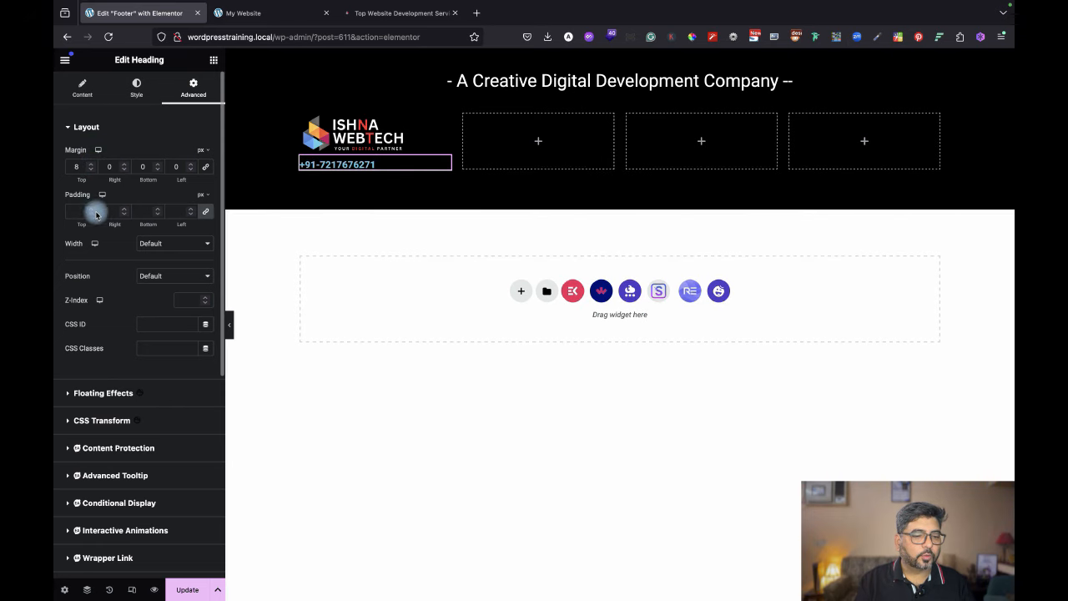
{"action": "left_click", "coordinate": [207, 214]}
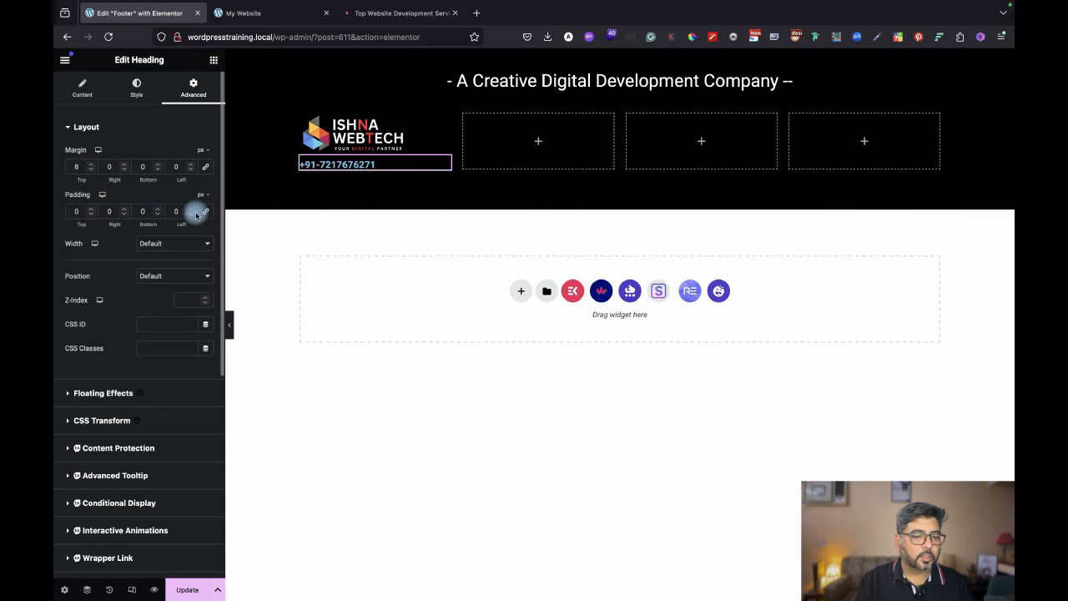
{"action": "left_click_drag", "start_coordinate": [191, 209], "coordinate": [192, 209]}
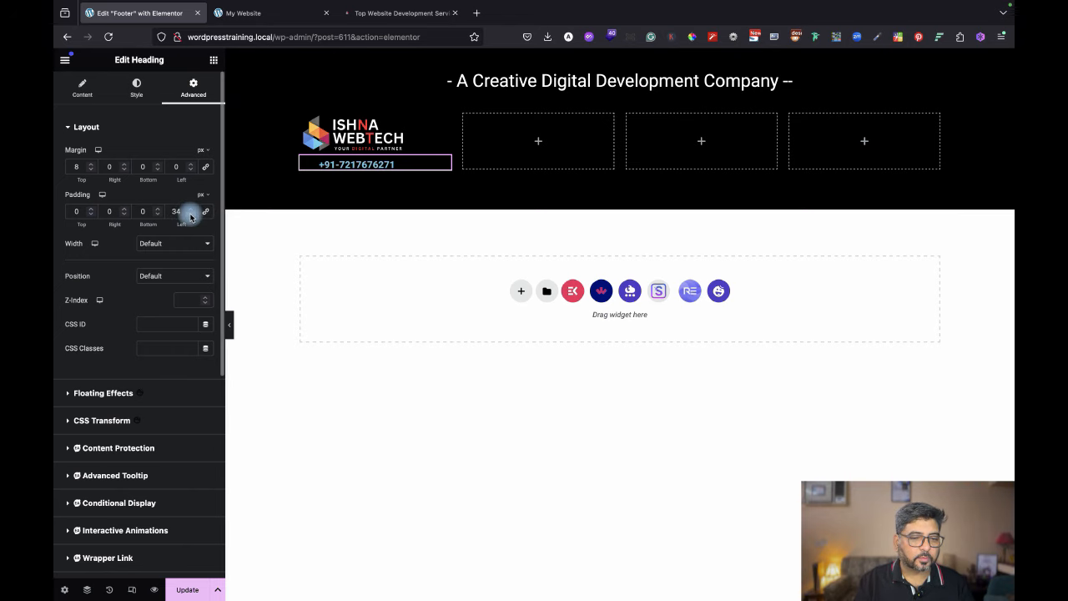
Colour the phone heading #FFFFFF and set its Roboto typography to weight 400, 15 px.
{"action": "left_click", "coordinate": [134, 83]}
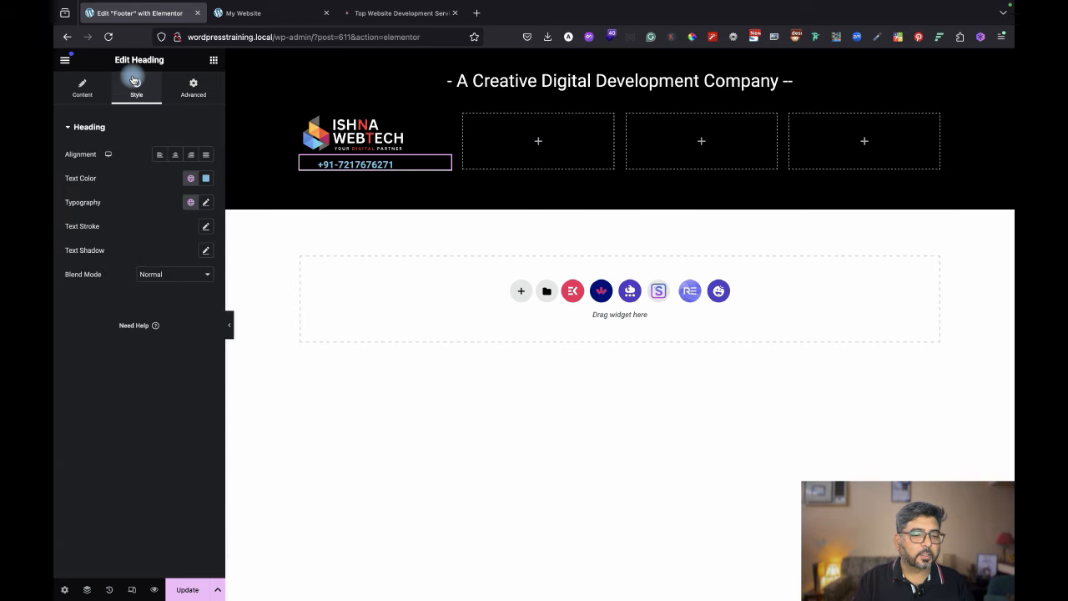
{"action": "left_click", "coordinate": [206, 178]}
{"action": "left_click_drag", "start_coordinate": [139, 245], "coordinate": [125, 199]}
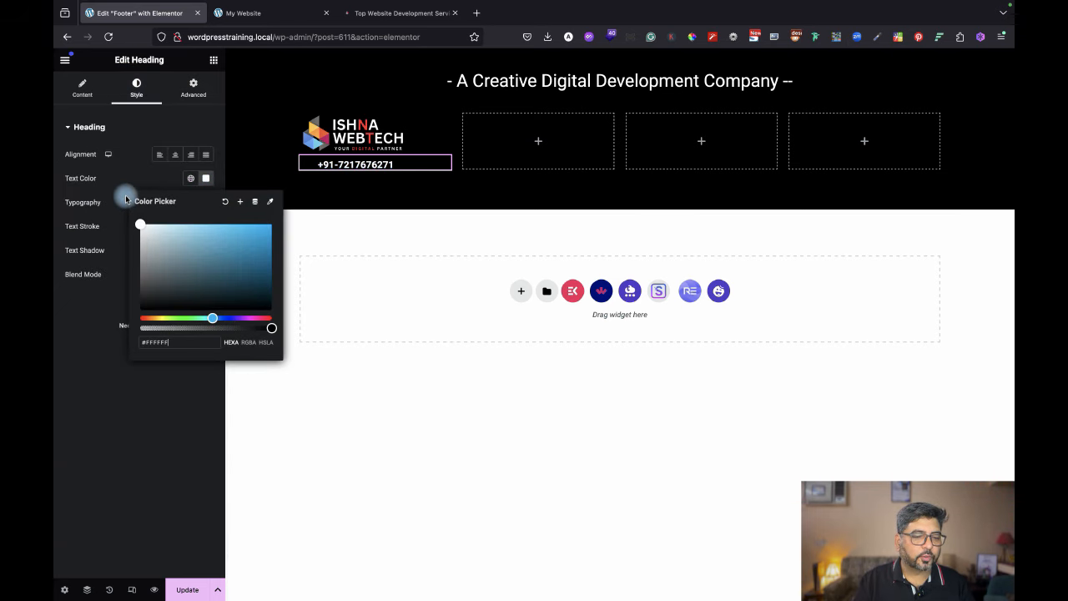
{"action": "left_click", "coordinate": [114, 425]}
{"action": "left_click", "coordinate": [206, 202]}
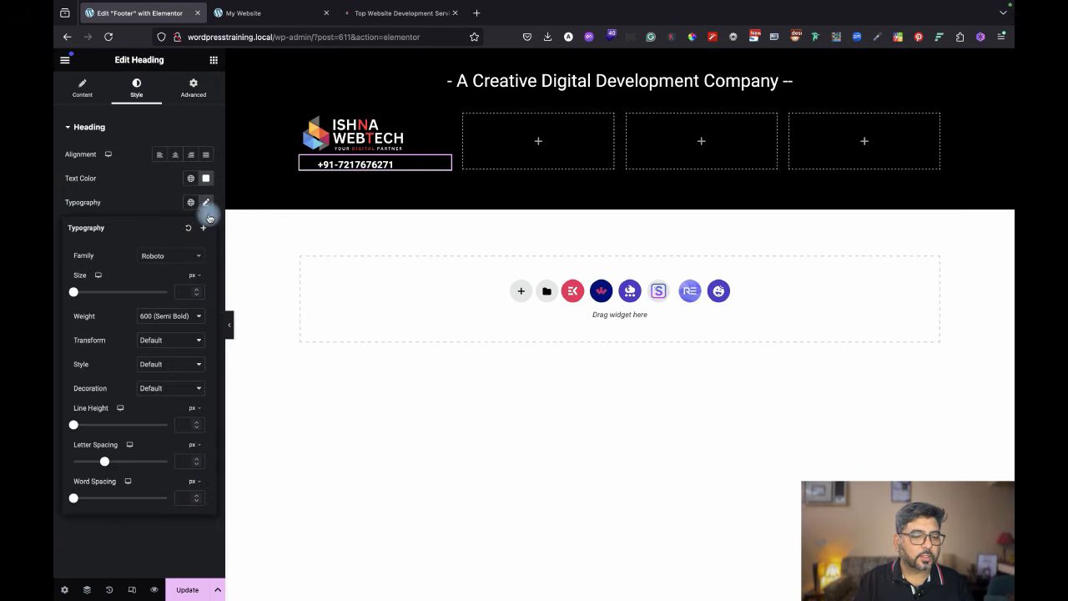
{"action": "left_click", "coordinate": [169, 315]}
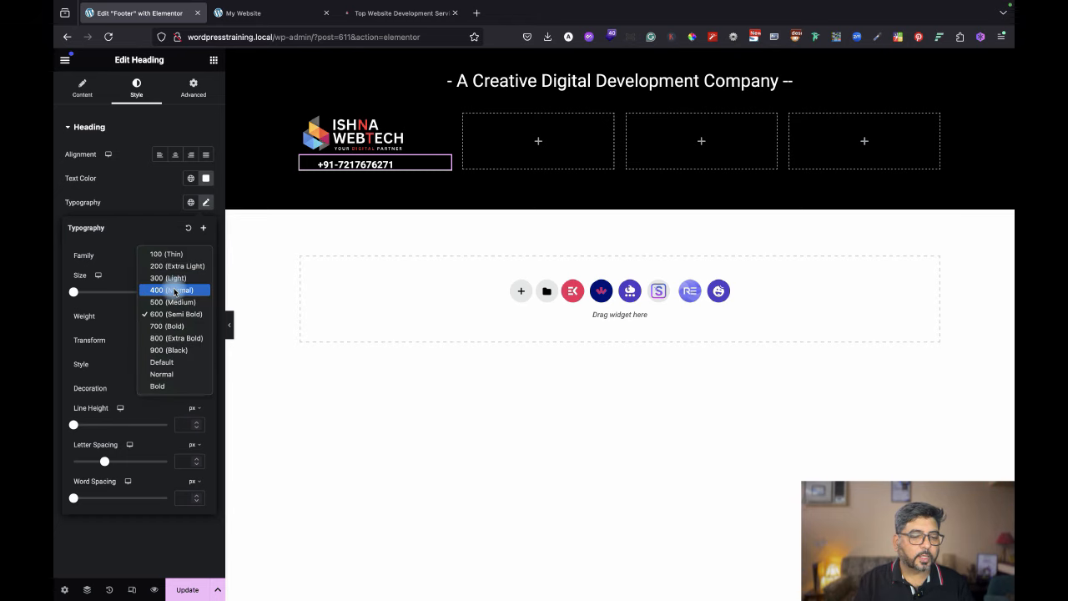
{"action": "left_click", "coordinate": [174, 291]}
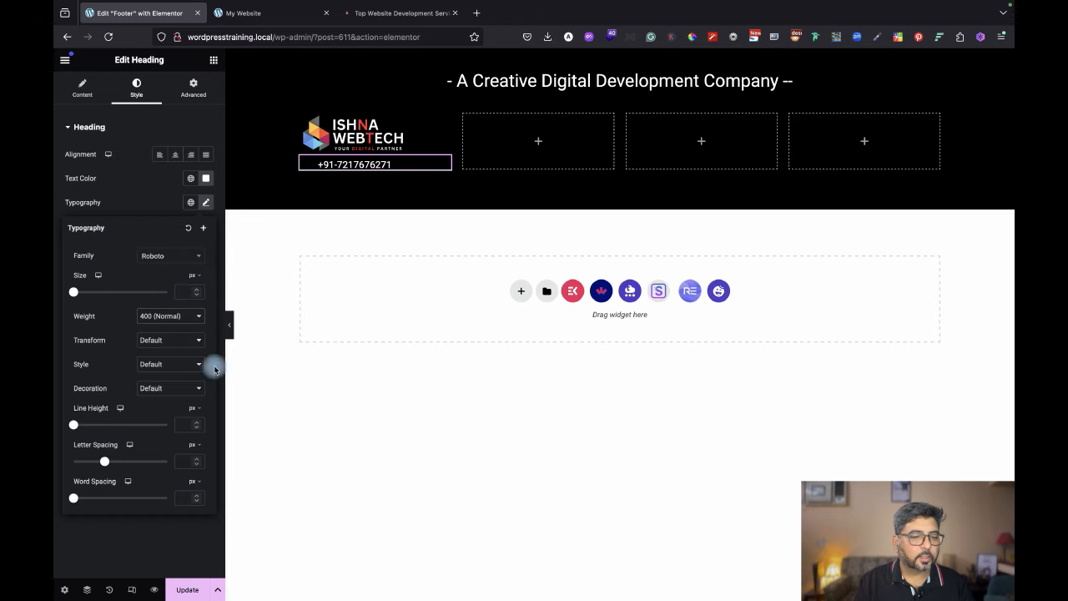
{"action": "left_click_drag", "start_coordinate": [74, 295], "coordinate": [81, 294]}
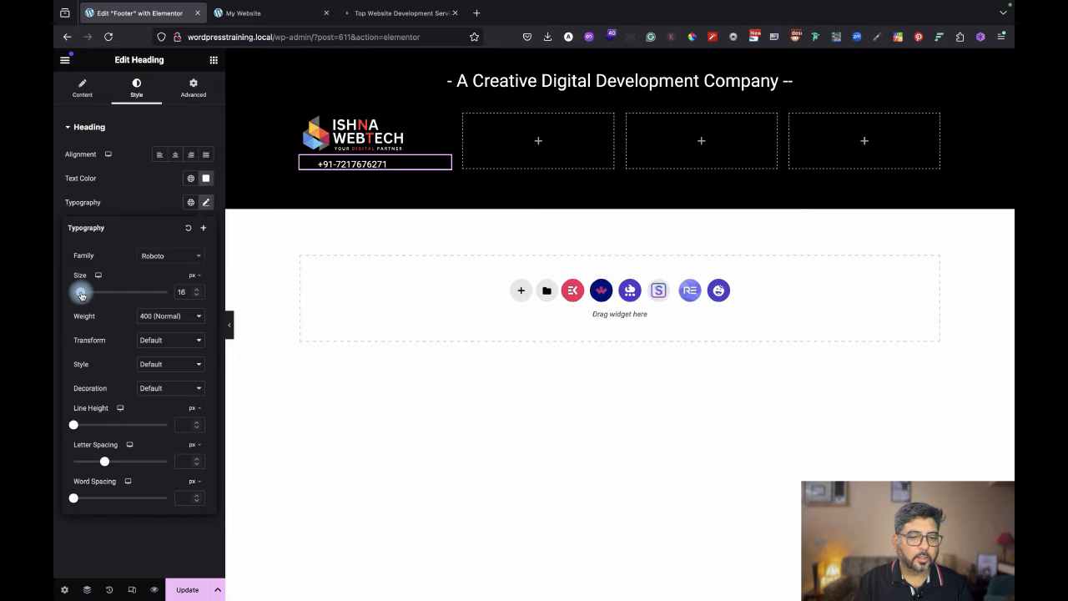
{"action": "left_click", "coordinate": [197, 296]}
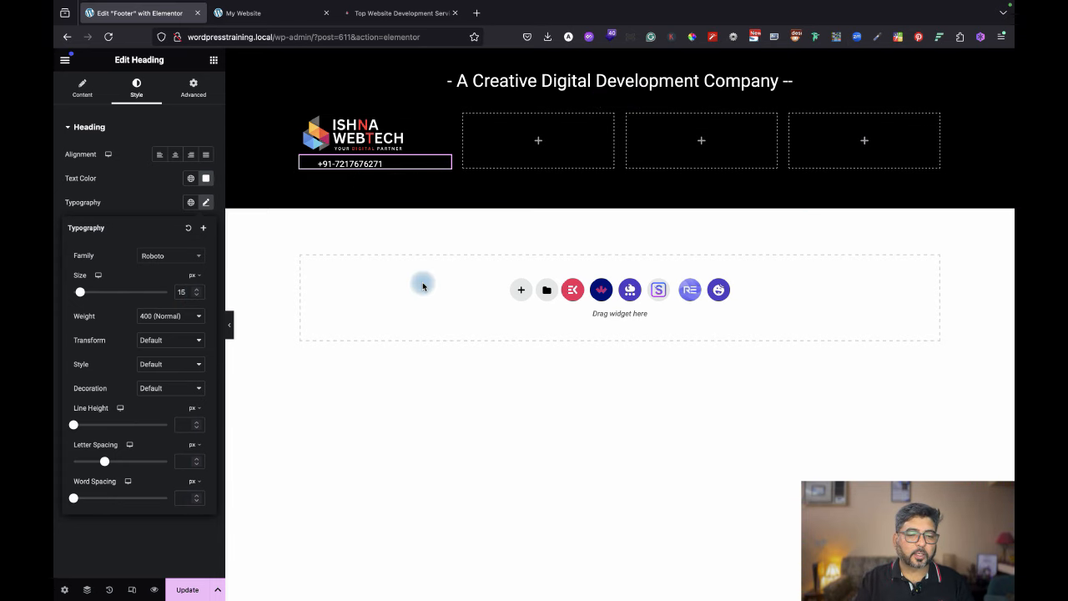
Duplicate the phone heading and give the copy a -7 px top margin.
{"action": "right_click", "coordinate": [446, 162]}
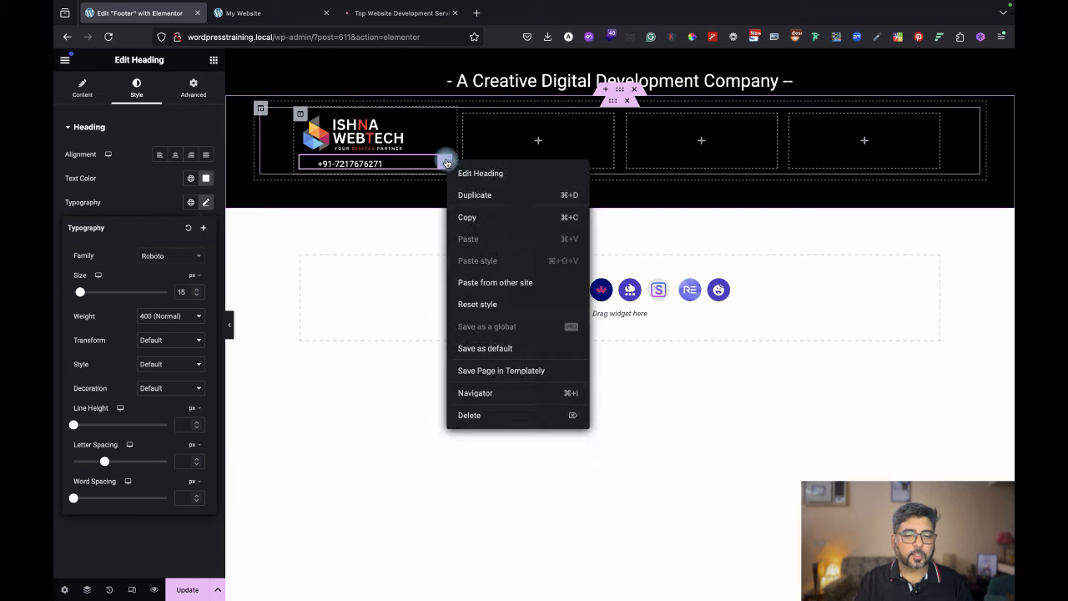
{"action": "left_click", "coordinate": [474, 194]}
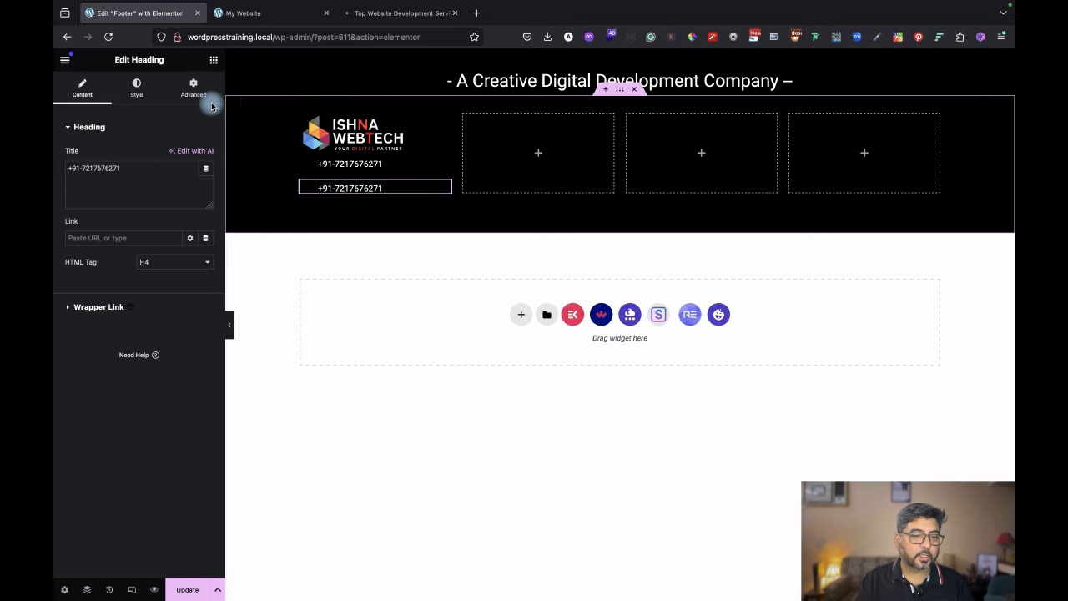
{"action": "left_click", "coordinate": [193, 87]}
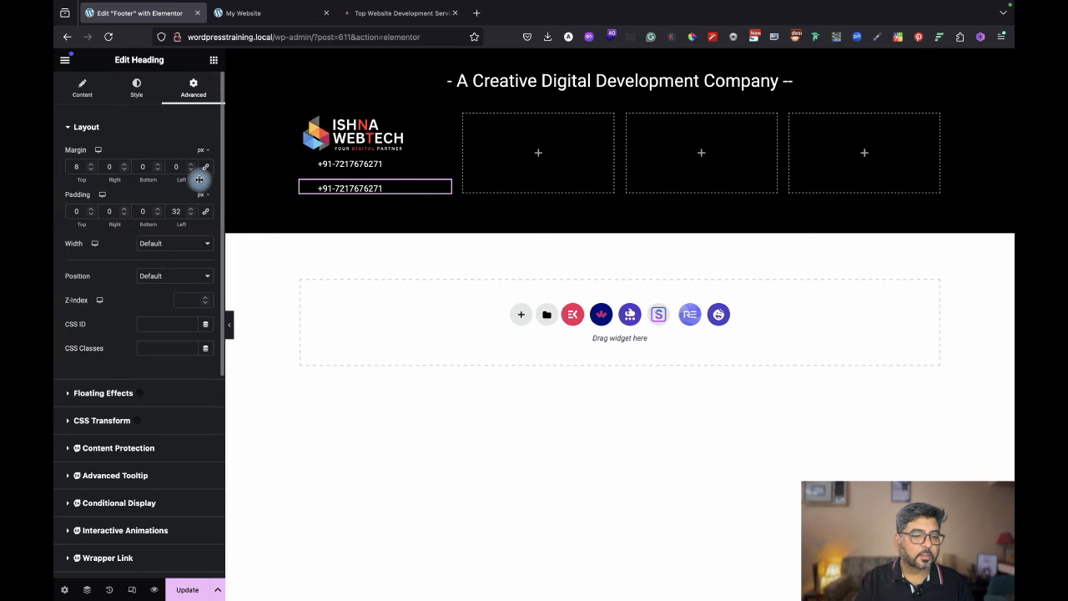
{"action": "left_click_drag", "start_coordinate": [90, 173], "coordinate": [91, 173]}
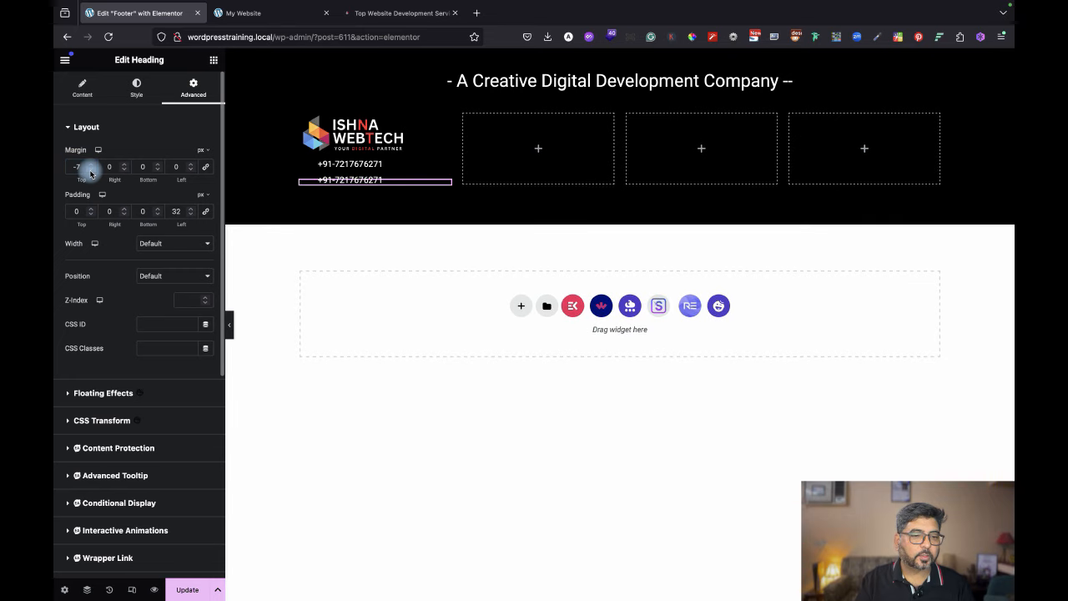
Replace the duplicate's title with the contact e-mail copied from the reference footer.
{"action": "left_click", "coordinate": [400, 13]}
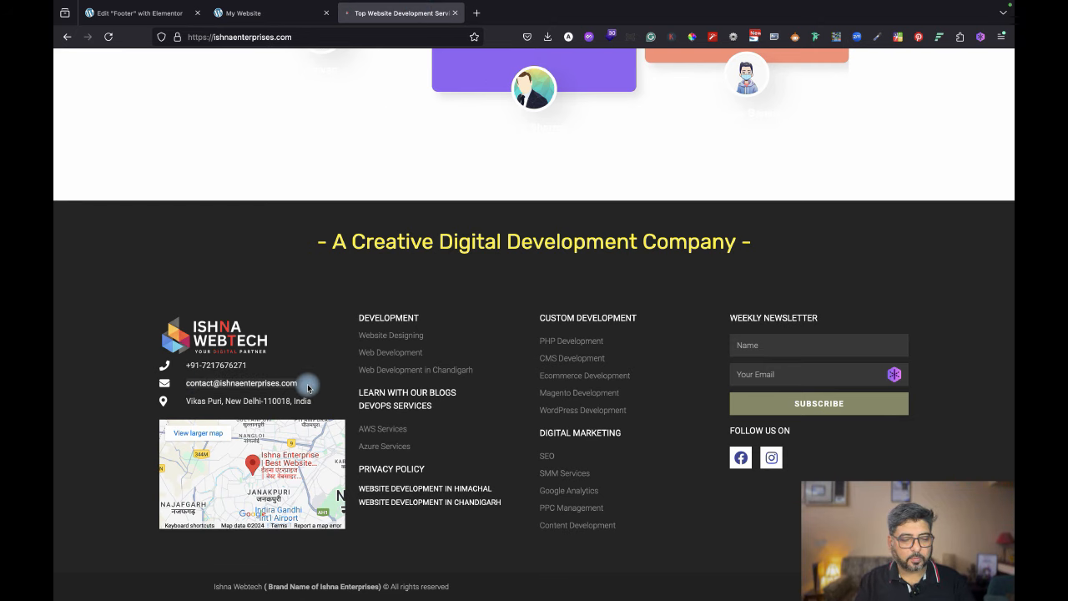
{"action": "left_click", "coordinate": [163, 13]}
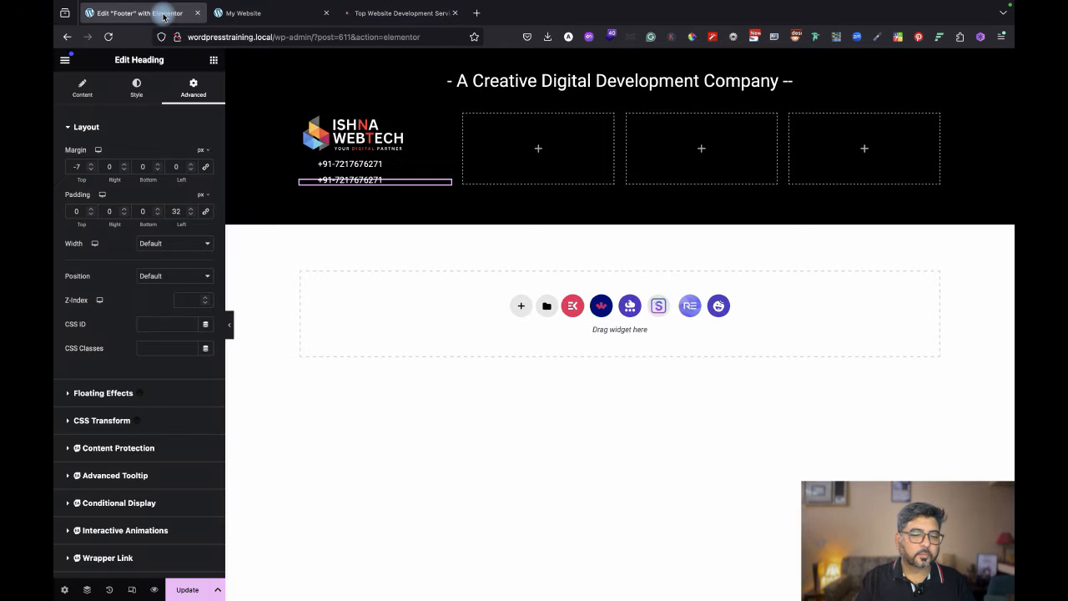
{"action": "left_click", "coordinate": [82, 88]}
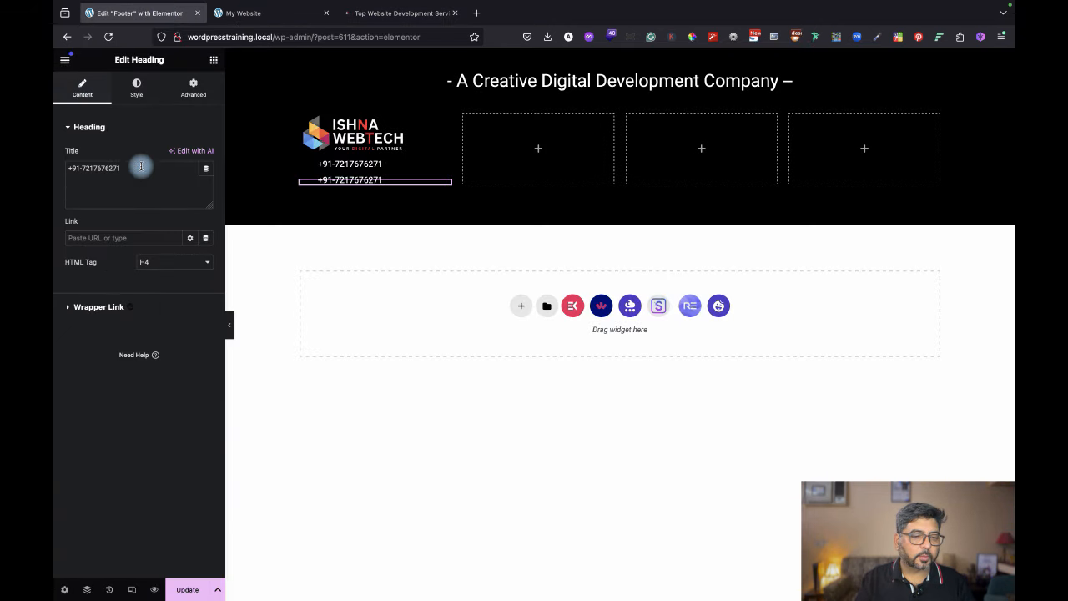
{"action": "left_click_drag", "start_coordinate": [141, 166], "coordinate": [55, 152]}
{"action": "key", "text": "ctrl+v"}
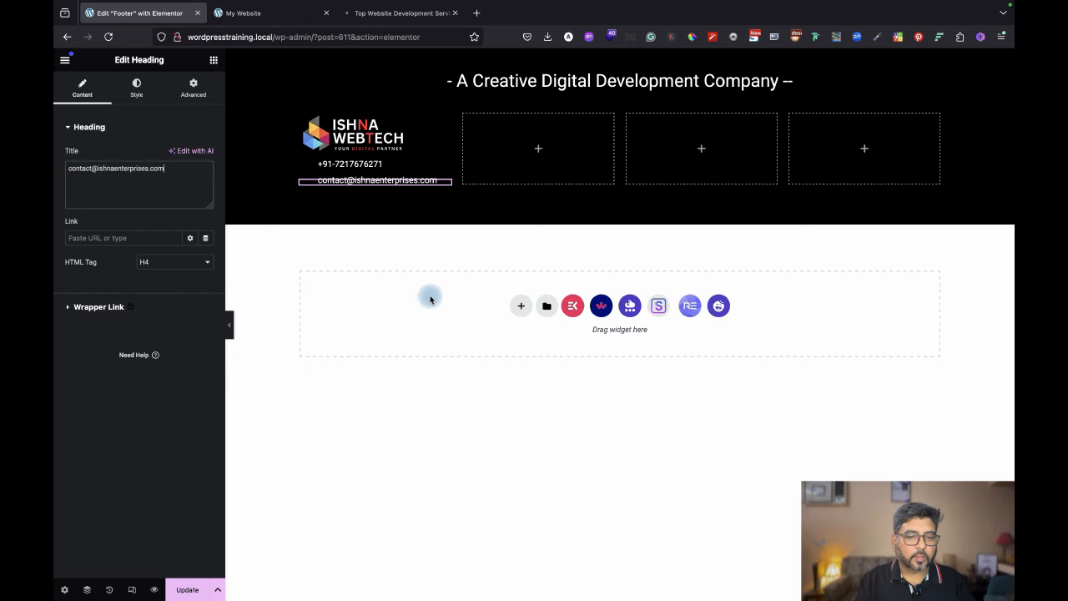
Preview the footer, then select the address line on the live site's footer.
{"action": "left_click", "coordinate": [232, 326]}
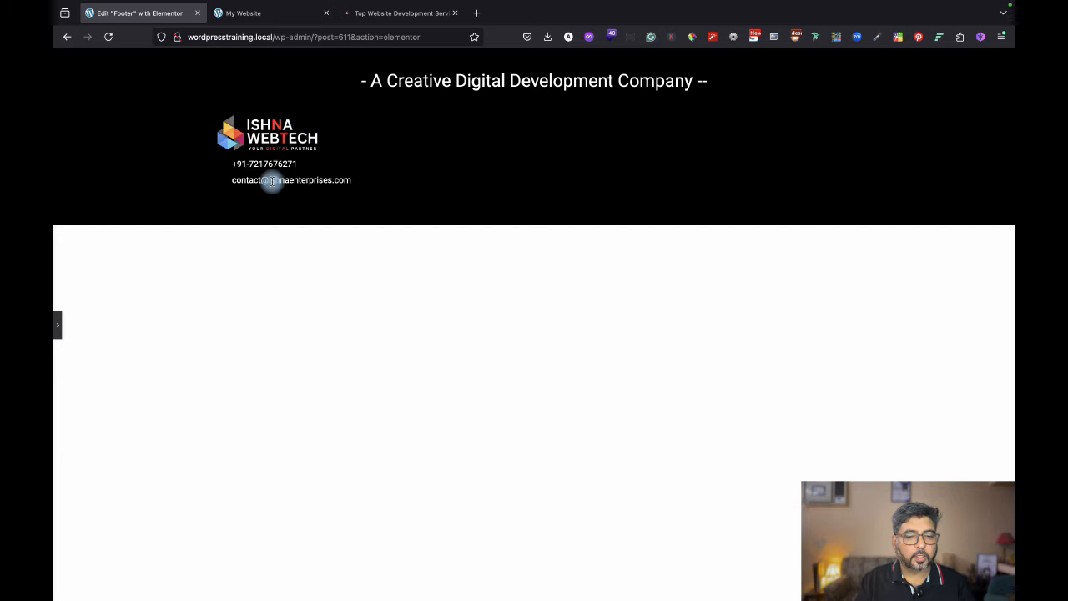
{"action": "left_click", "coordinate": [58, 326]}
{"action": "left_click", "coordinate": [402, 13]}
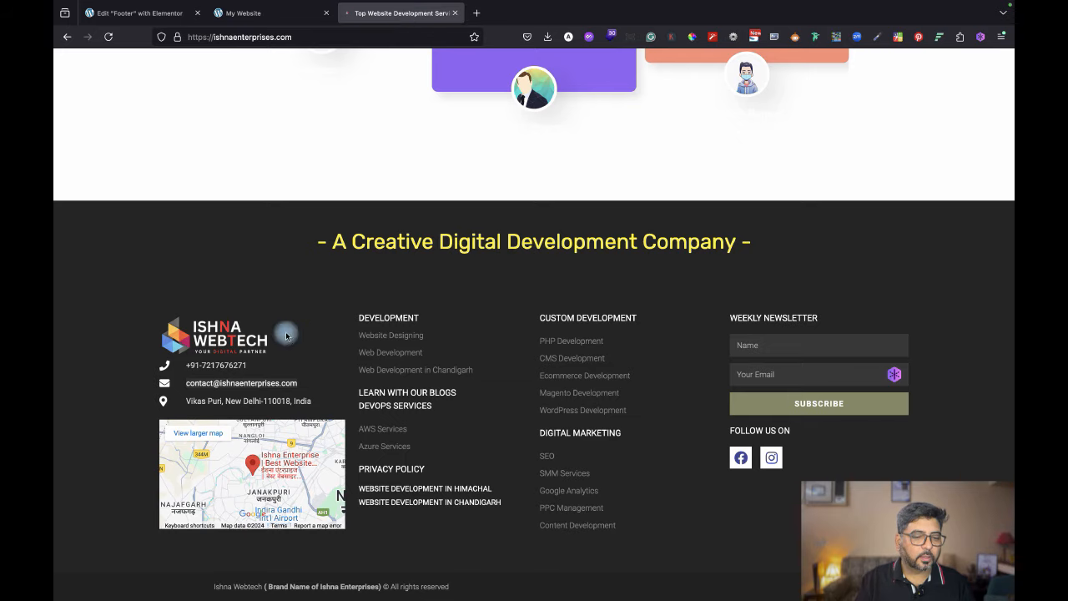
{"action": "left_click_drag", "start_coordinate": [181, 401], "coordinate": [315, 405]}
{"action": "key", "text": "super+c"}
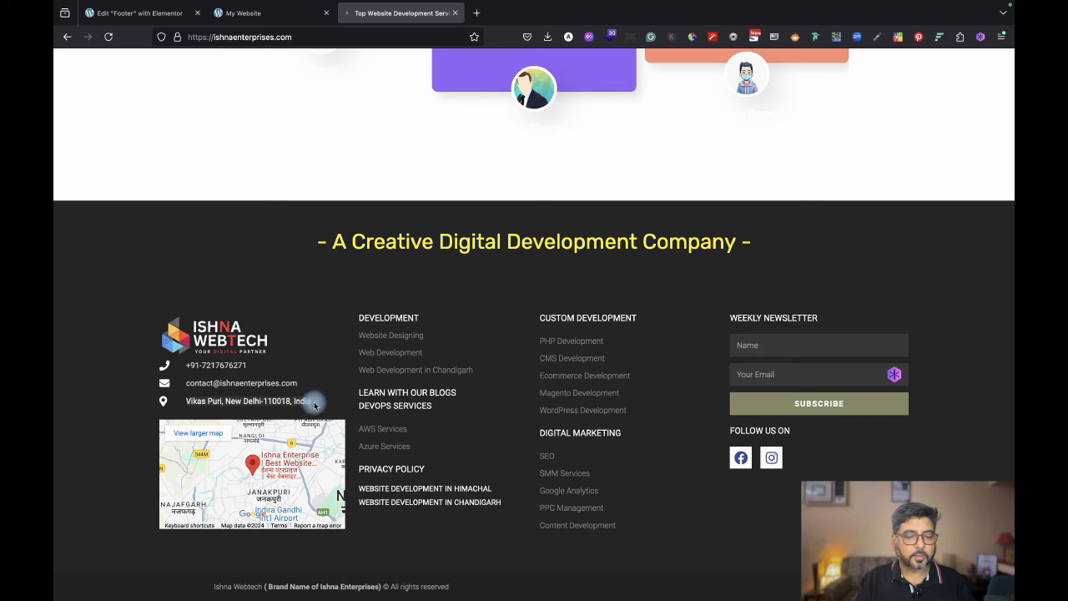
Duplicate the e-mail heading in column one and paste the office address into the copy.
{"action": "mouse_move", "coordinate": [245, 11]}
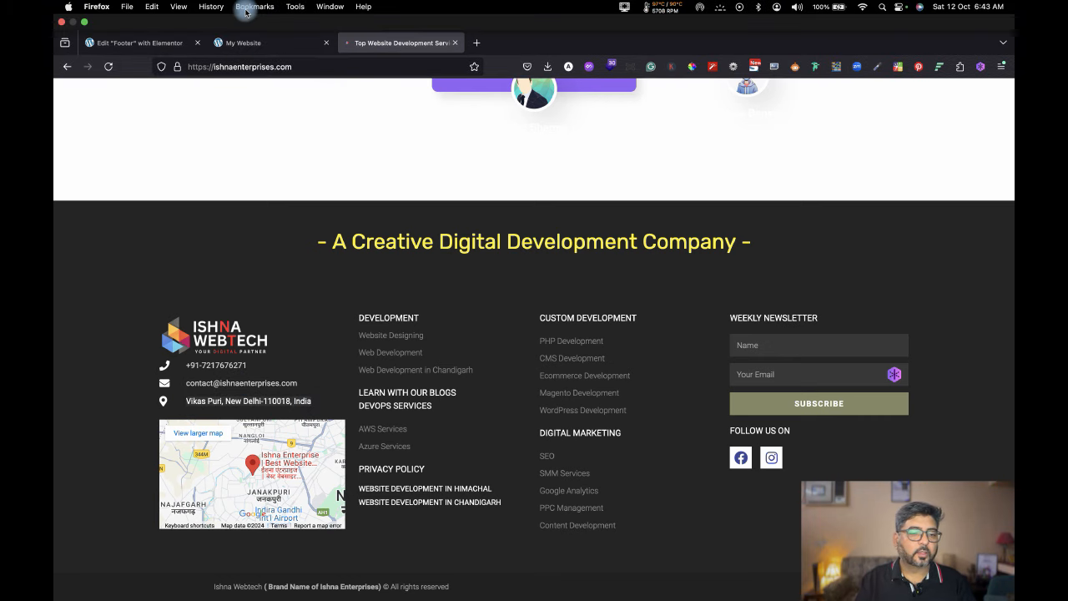
{"action": "left_click", "coordinate": [138, 42]}
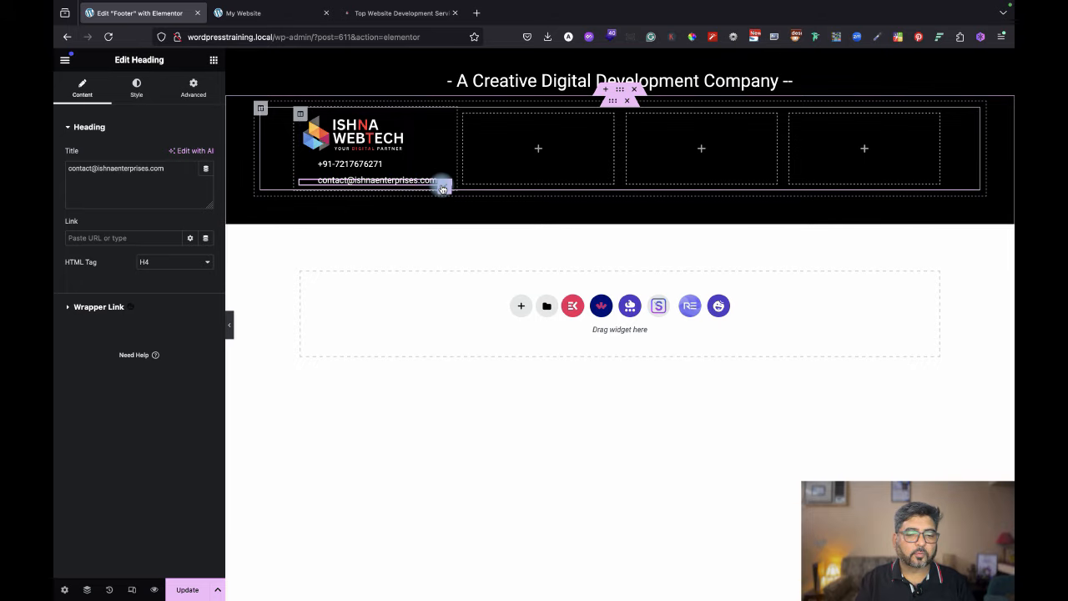
{"action": "right_click", "coordinate": [443, 188]}
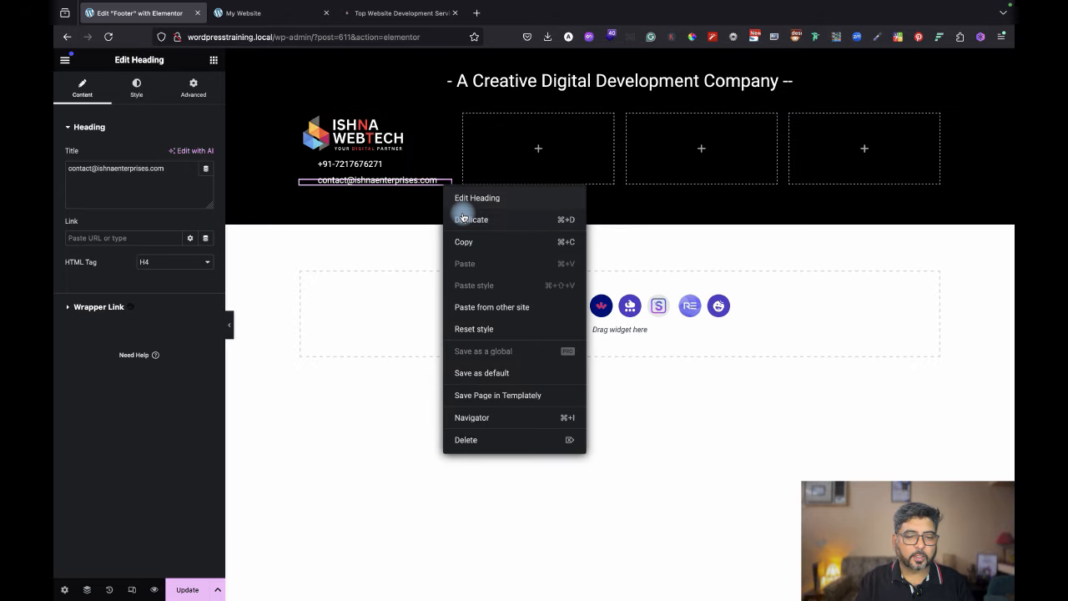
{"action": "left_click", "coordinate": [454, 215]}
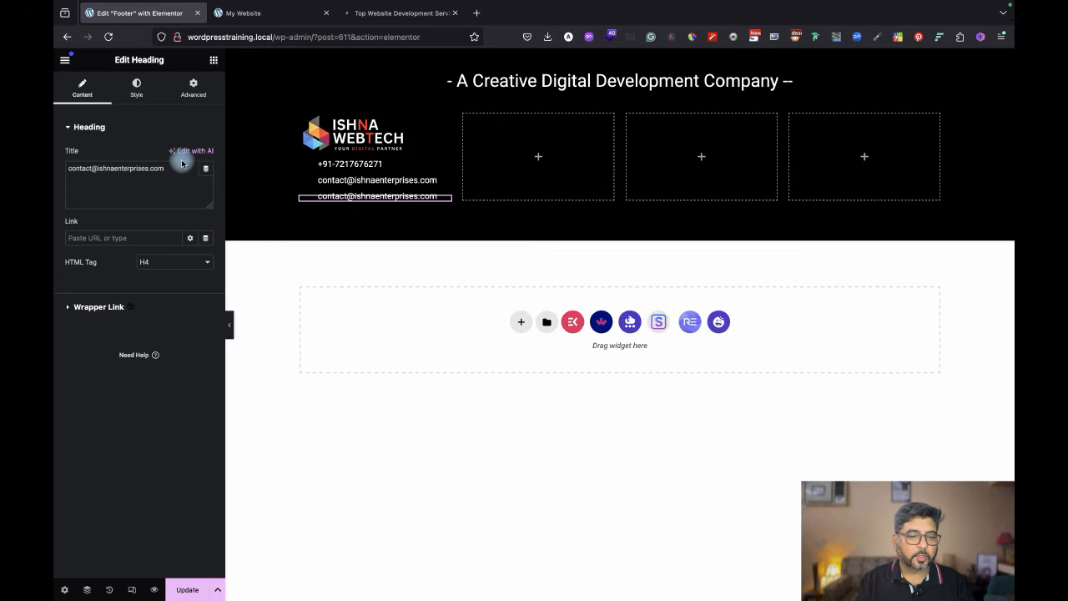
{"action": "left_click_drag", "start_coordinate": [177, 168], "coordinate": [55, 167]}
{"action": "key", "text": "super+v"}
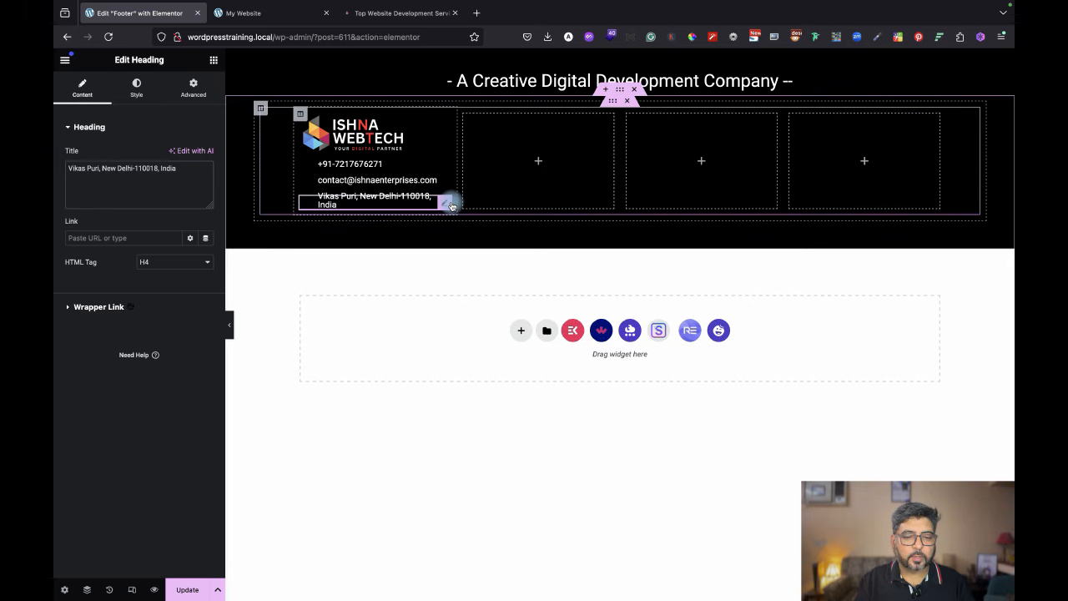
Preview the footer with the editing panel hidden, then check the live ishnaenterprises.com footer.
{"action": "left_click", "coordinate": [398, 11]}
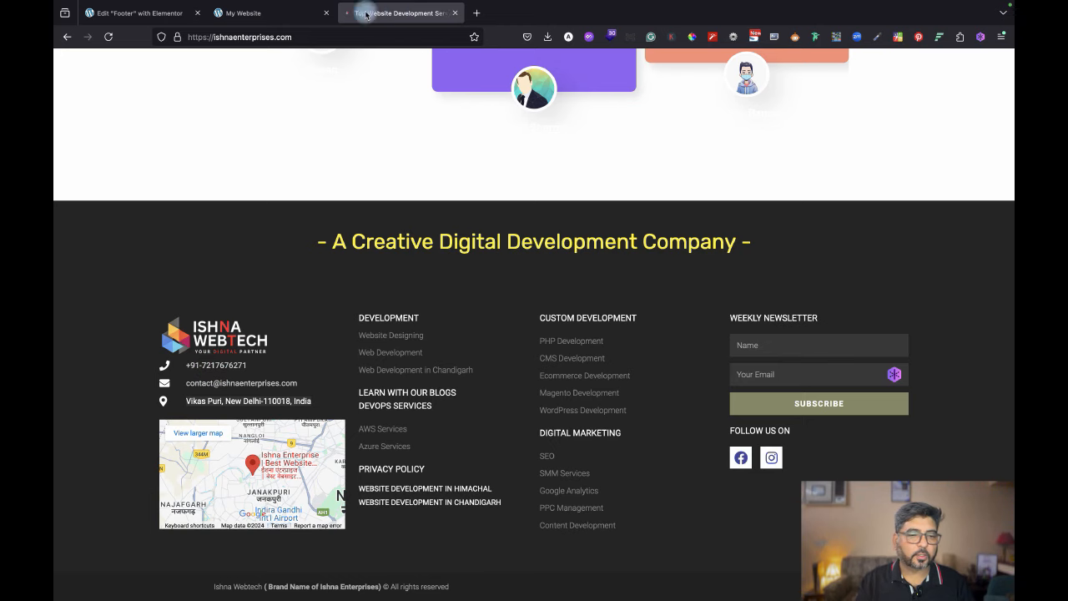
{"action": "left_click", "coordinate": [121, 19]}
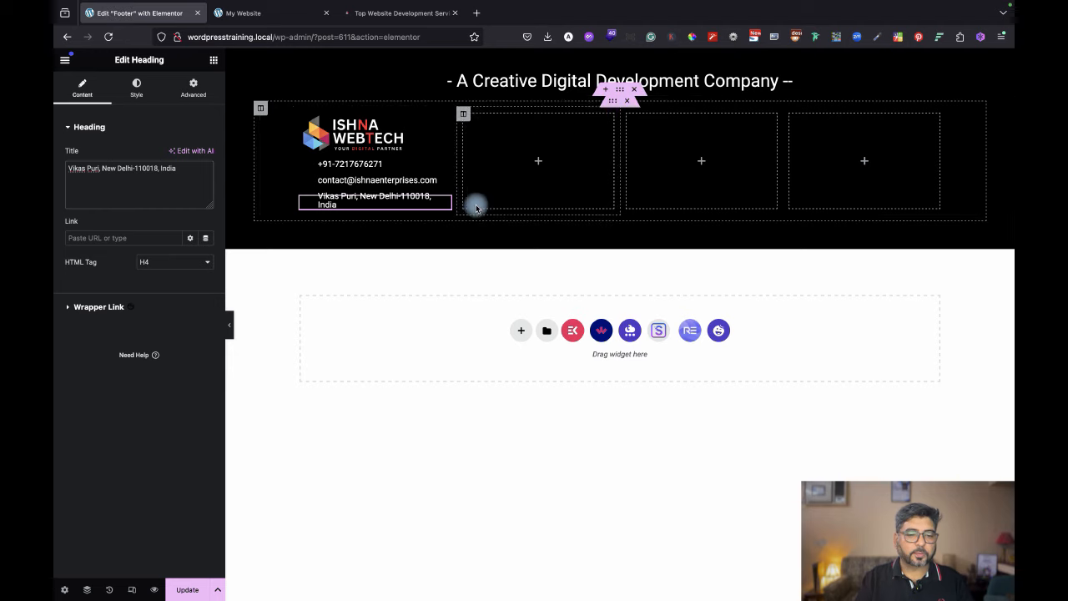
{"action": "left_click", "coordinate": [229, 326]}
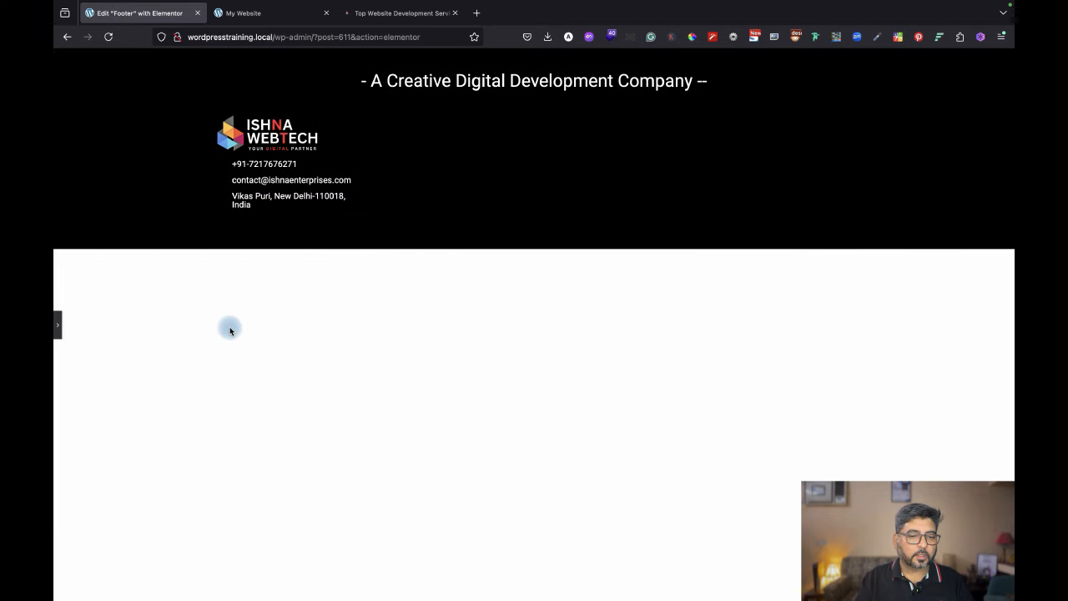
{"action": "left_click", "coordinate": [58, 332]}
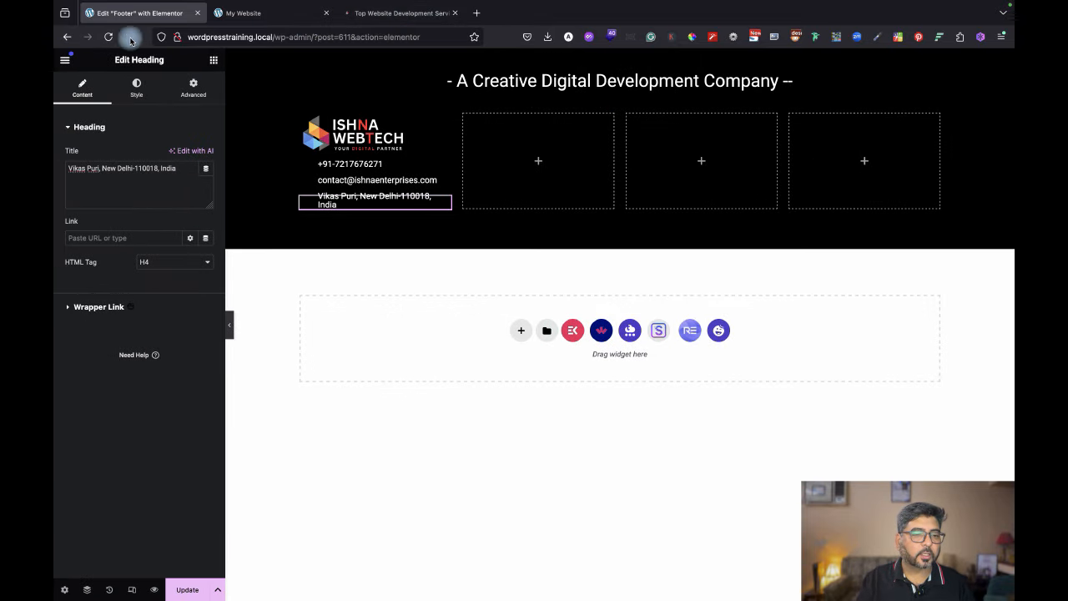
{"action": "left_click", "coordinate": [391, 13]}
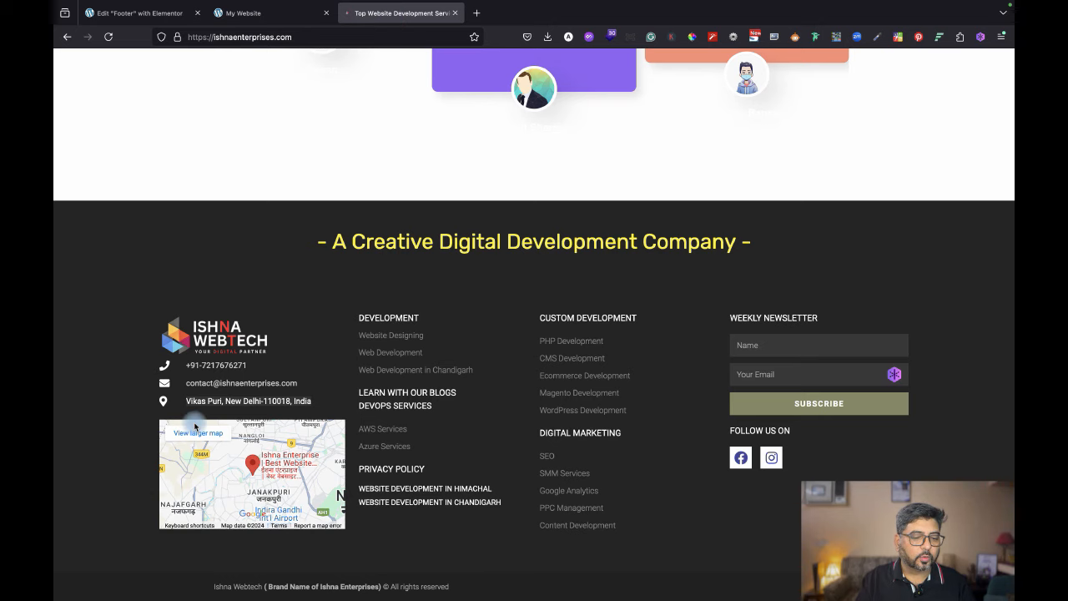
Add a Google Maps widget to the first footer column and set its height to 199 px.
{"action": "left_click", "coordinate": [136, 10]}
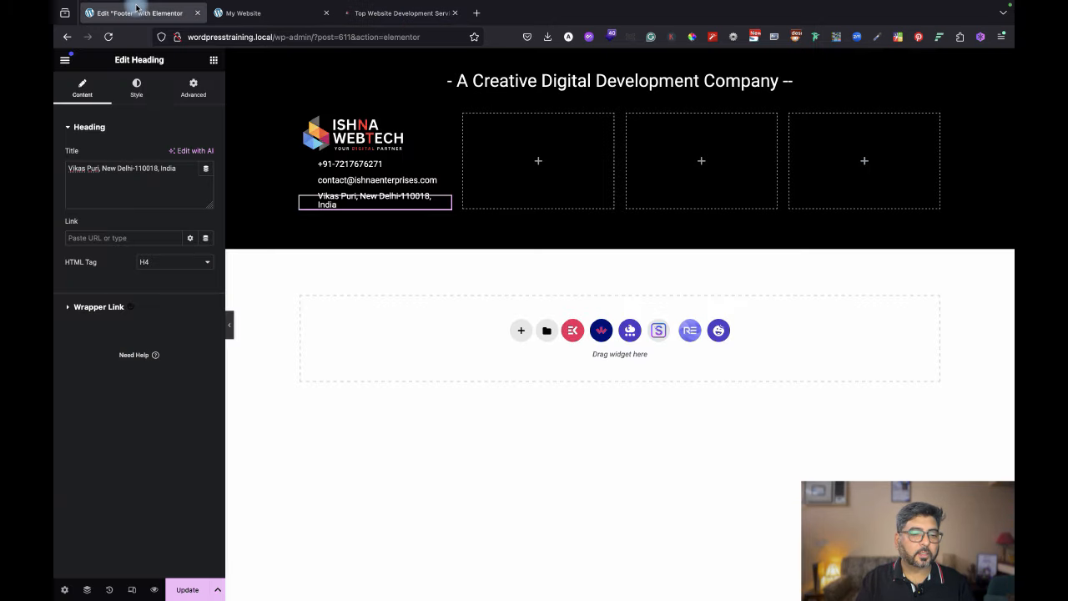
{"action": "left_click", "coordinate": [214, 61]}
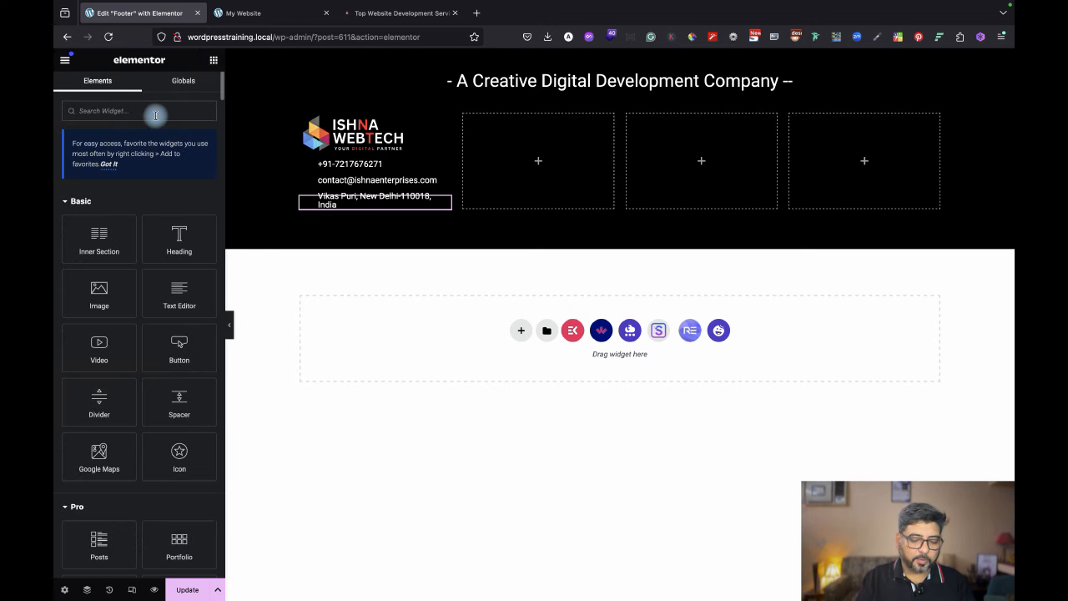
{"action": "type", "text": "ma"}
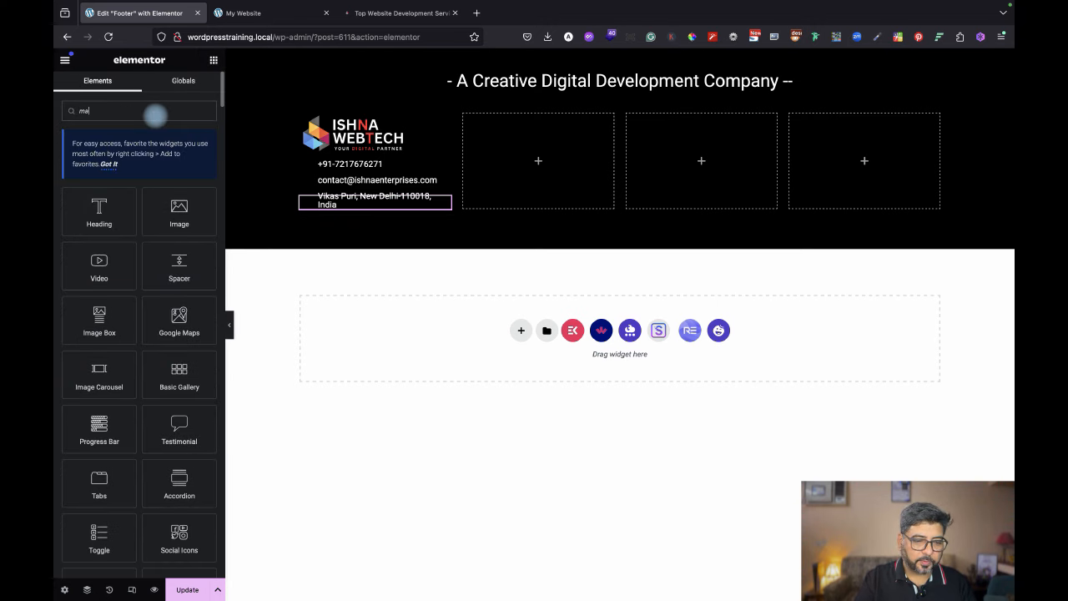
{"action": "type", "text": "p"}
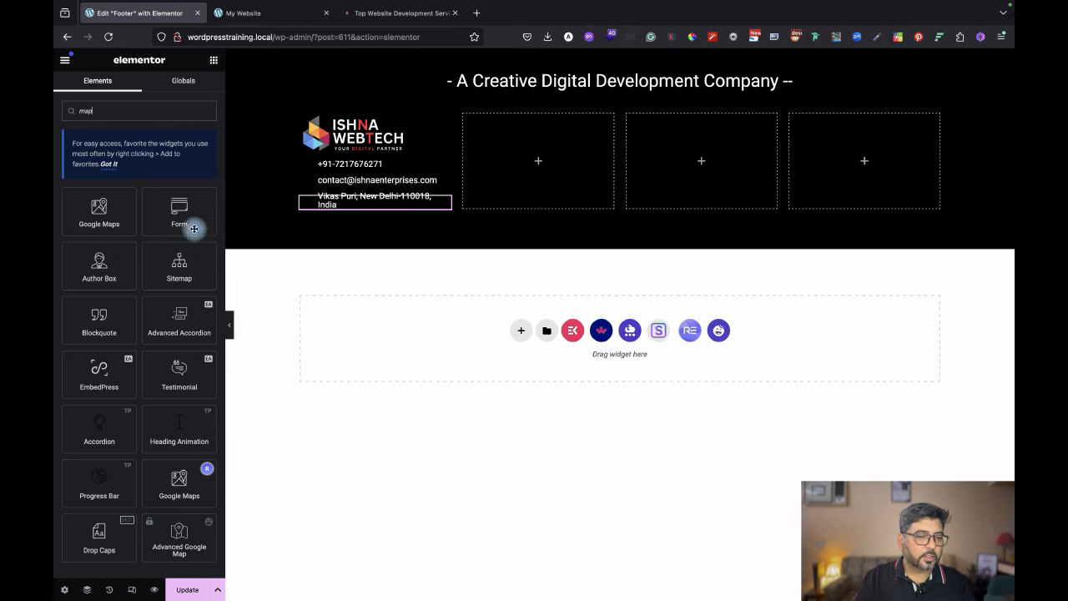
{"action": "left_click_drag", "start_coordinate": [99, 213], "coordinate": [354, 204]}
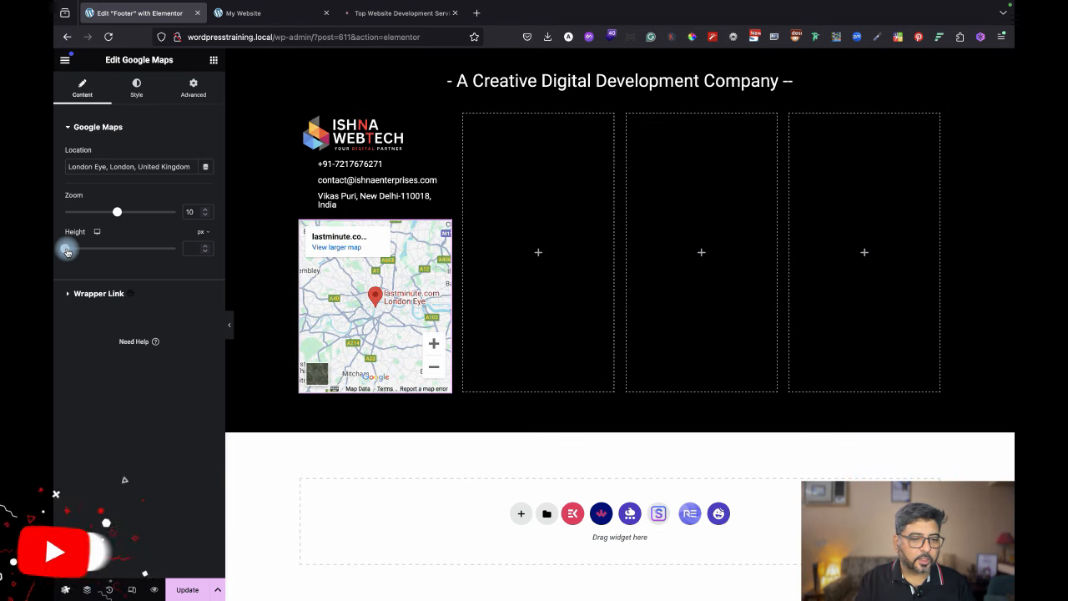
{"action": "left_click_drag", "start_coordinate": [65, 249], "coordinate": [80, 251]}
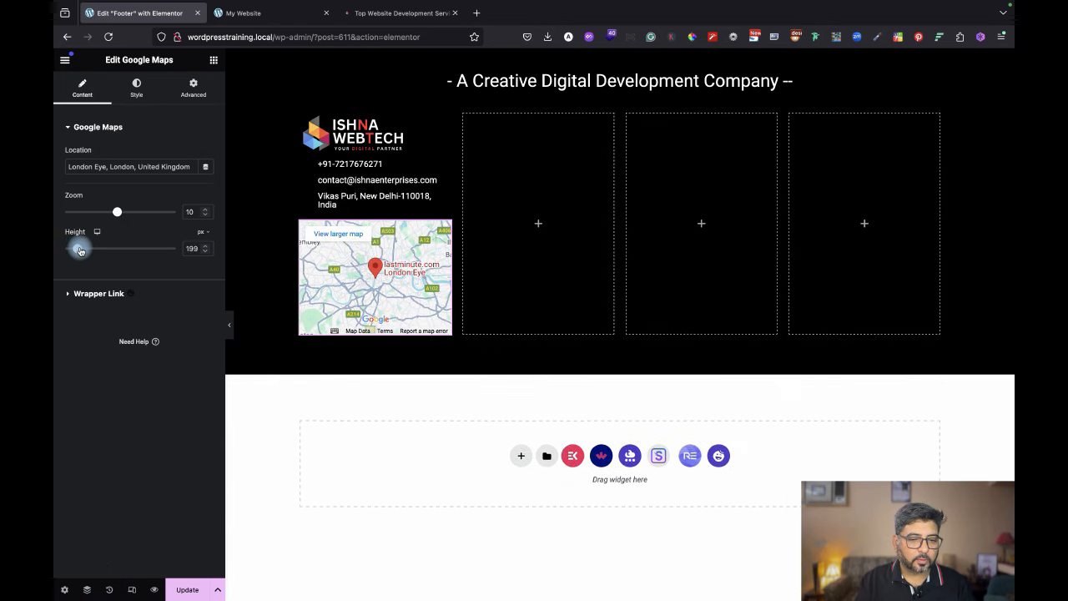
Set the map location to 'Ishna Enterprises, Vikas Puri' with zoom 9, and save the footer.
{"action": "triple_click", "coordinate": [119, 166]}
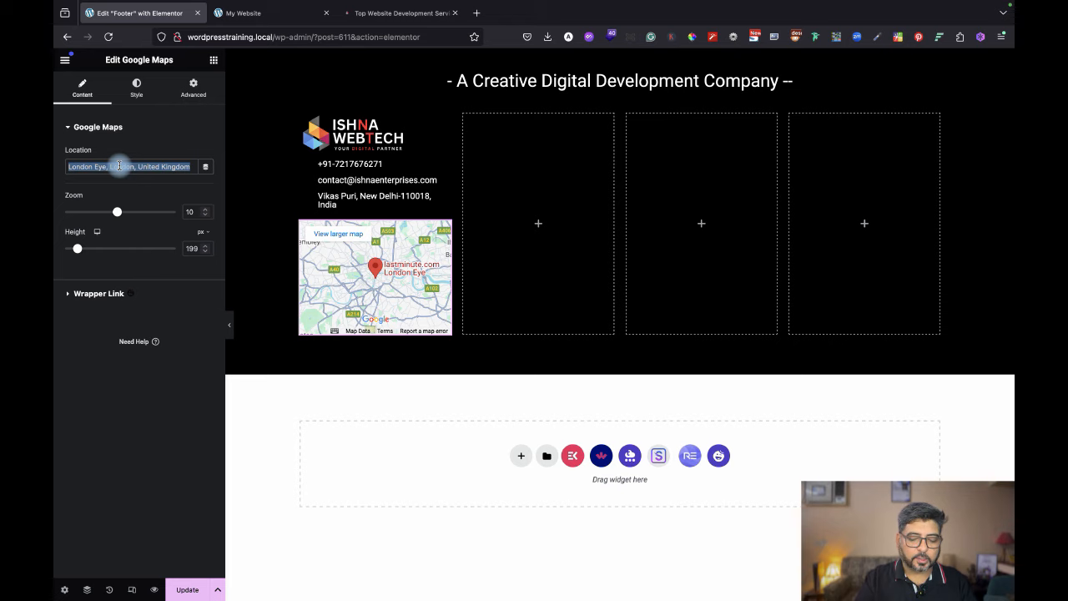
{"action": "key", "text": "BackSpace"}
{"action": "type", "text": "a"}
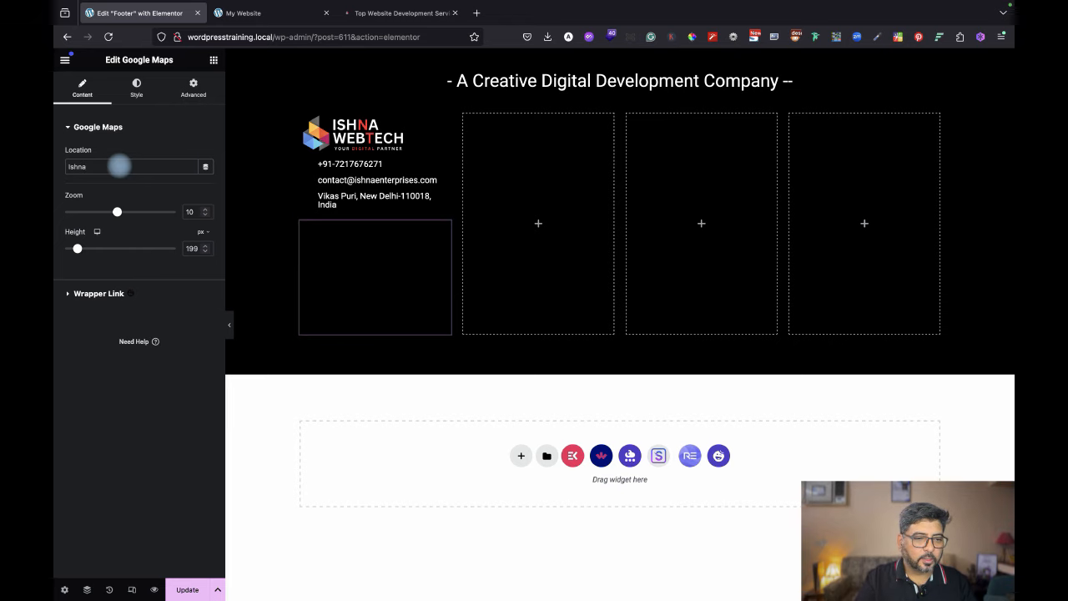
{"action": "type", "text": " Enterprises"}
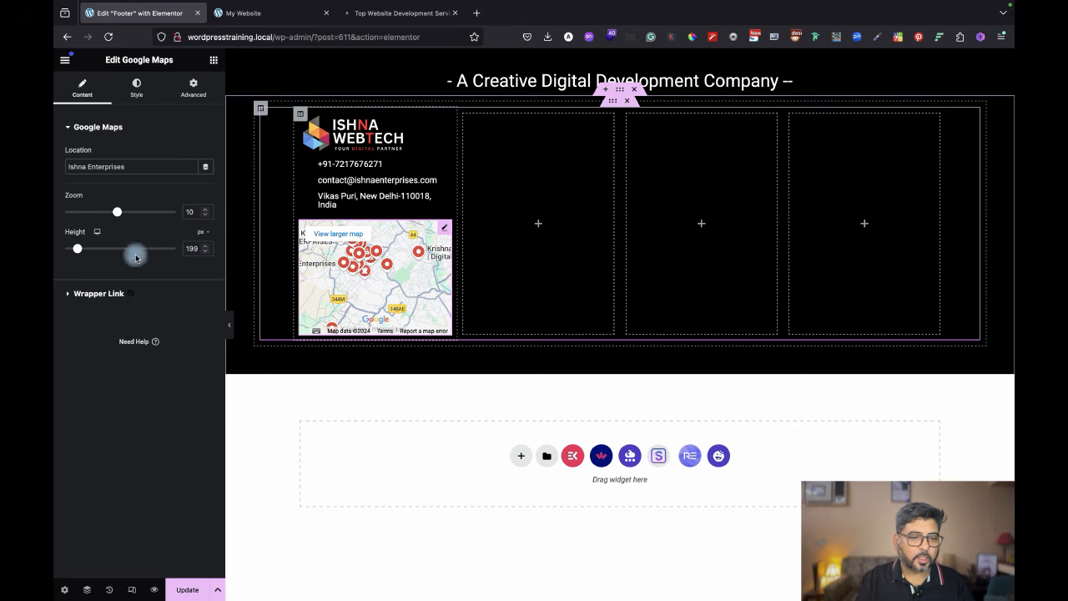
{"action": "left_click_drag", "start_coordinate": [116, 216], "coordinate": [109, 216]}
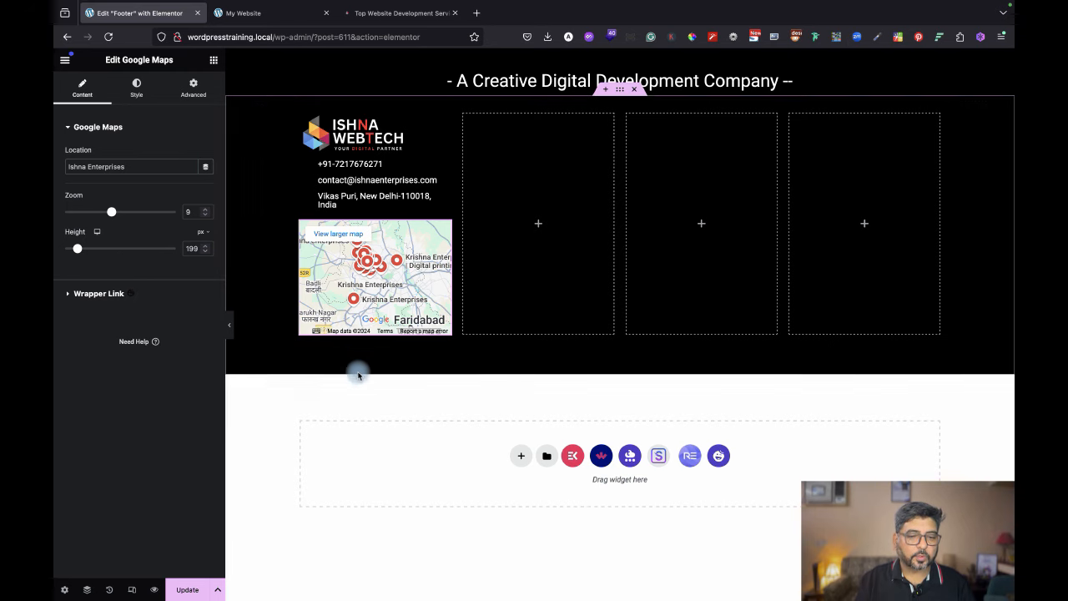
{"action": "left_click", "coordinate": [153, 166]}
{"action": "type", "text": ", Vi"}
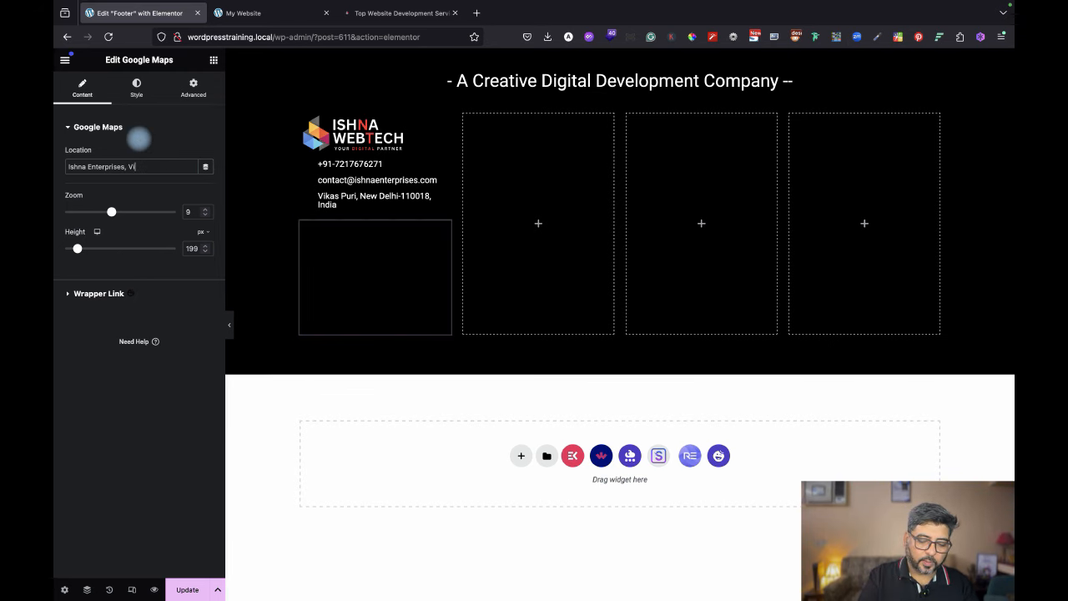
{"action": "type", "text": "kas Puri"}
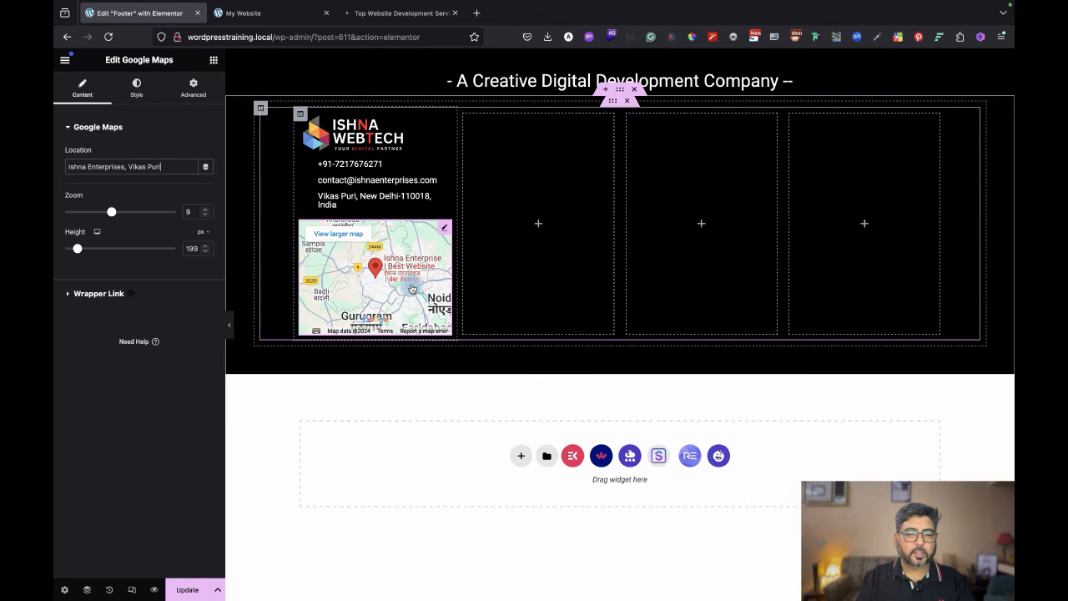
{"action": "left_click", "coordinate": [187, 592]}
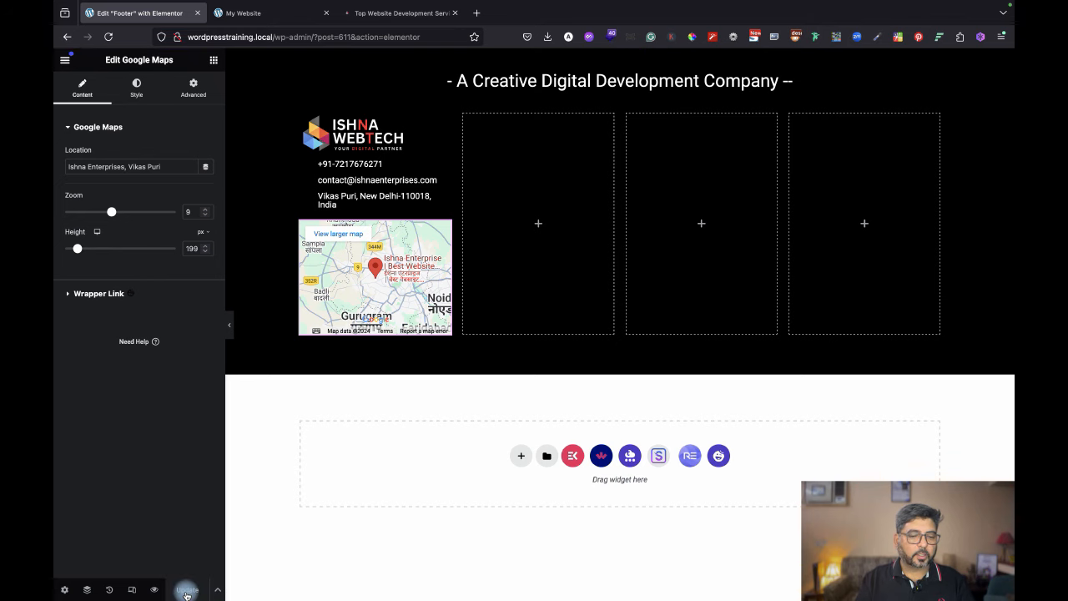
{"action": "left_click", "coordinate": [232, 330]}
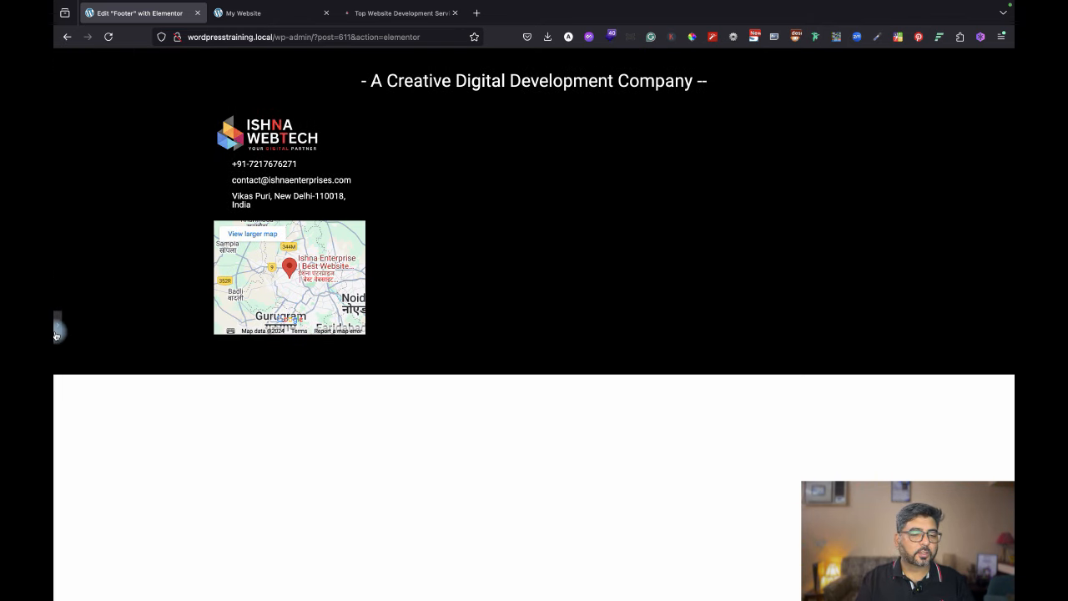
{"action": "left_click", "coordinate": [55, 331]}
{"action": "left_click", "coordinate": [417, 14]}
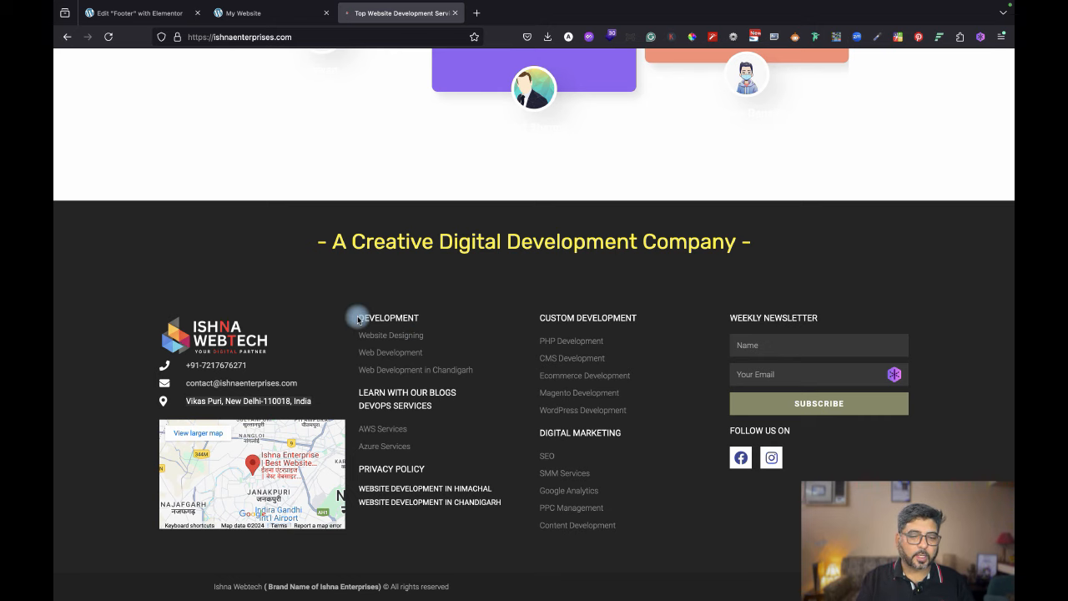
{"action": "left_click_drag", "start_coordinate": [357, 317], "coordinate": [495, 412]}
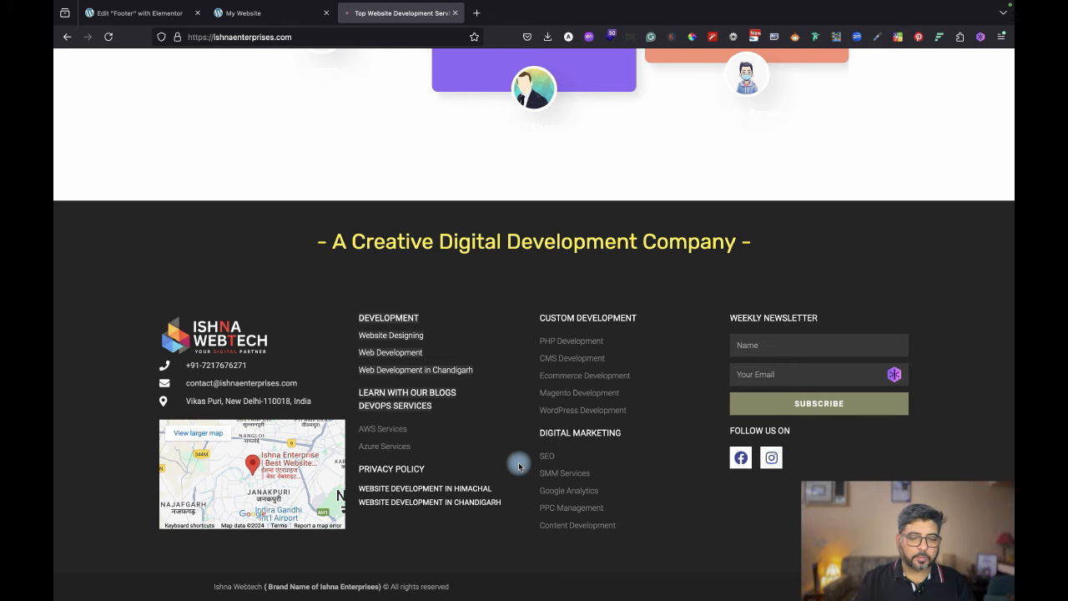
{"action": "left_click", "coordinate": [154, 15]}
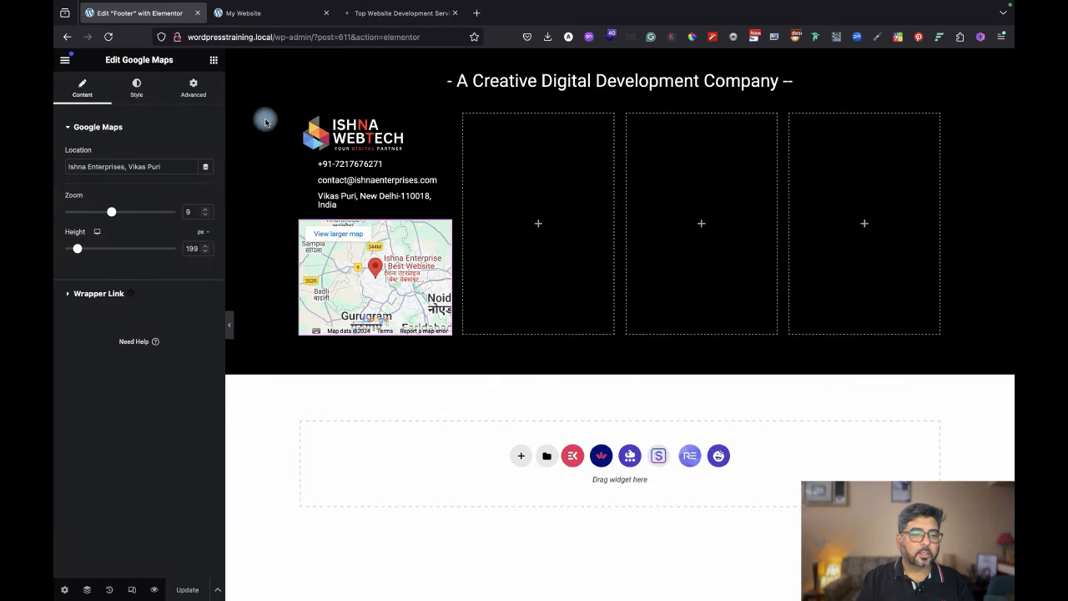
{"action": "left_click", "coordinate": [215, 60]}
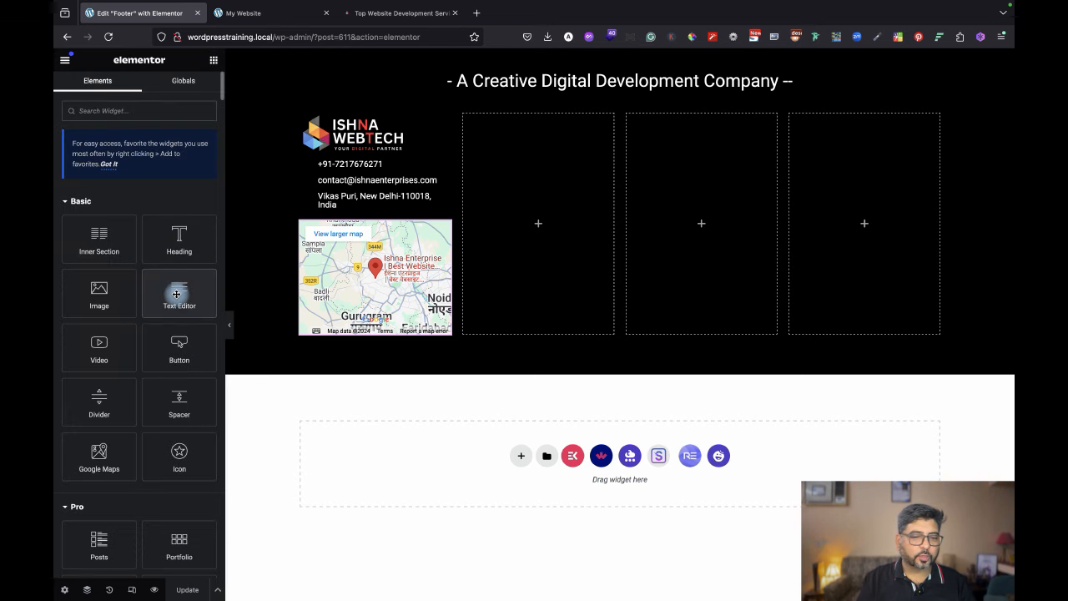
{"action": "left_click_drag", "start_coordinate": [171, 290], "coordinate": [541, 181]}
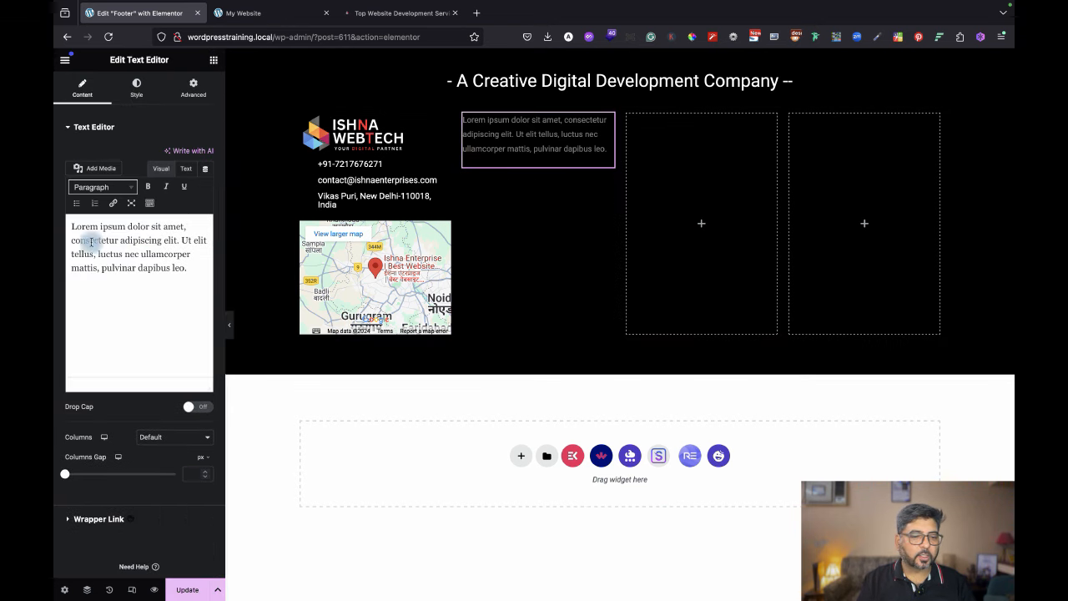
{"action": "left_click_drag", "start_coordinate": [192, 273], "coordinate": [56, 213]}
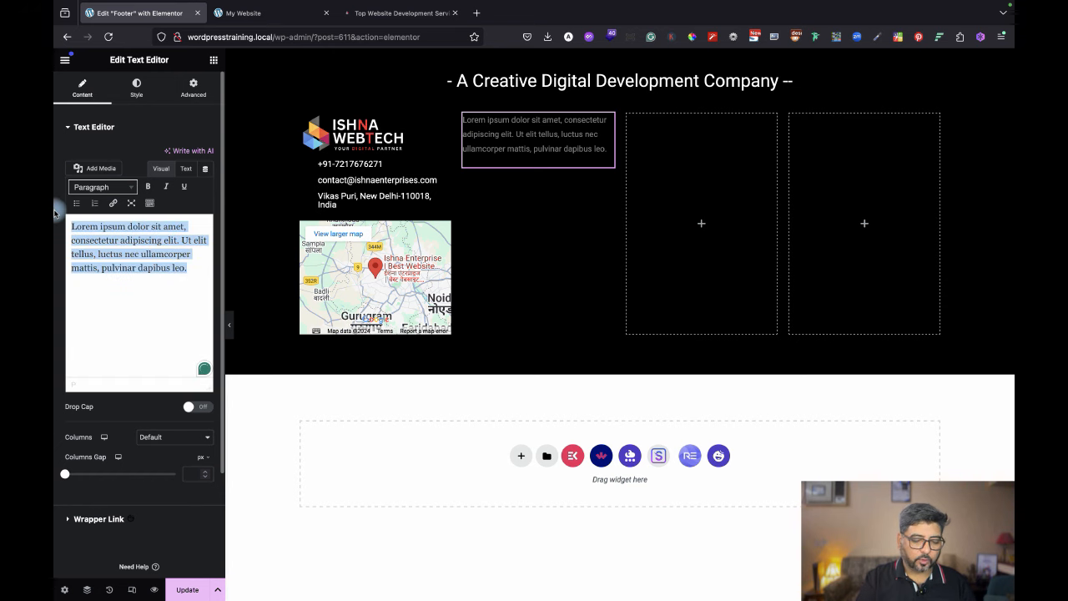
{"action": "type", "text": "Development Website Designing Web Development Web Development in Chandigarh Learn with our blogs DevOps Services"}
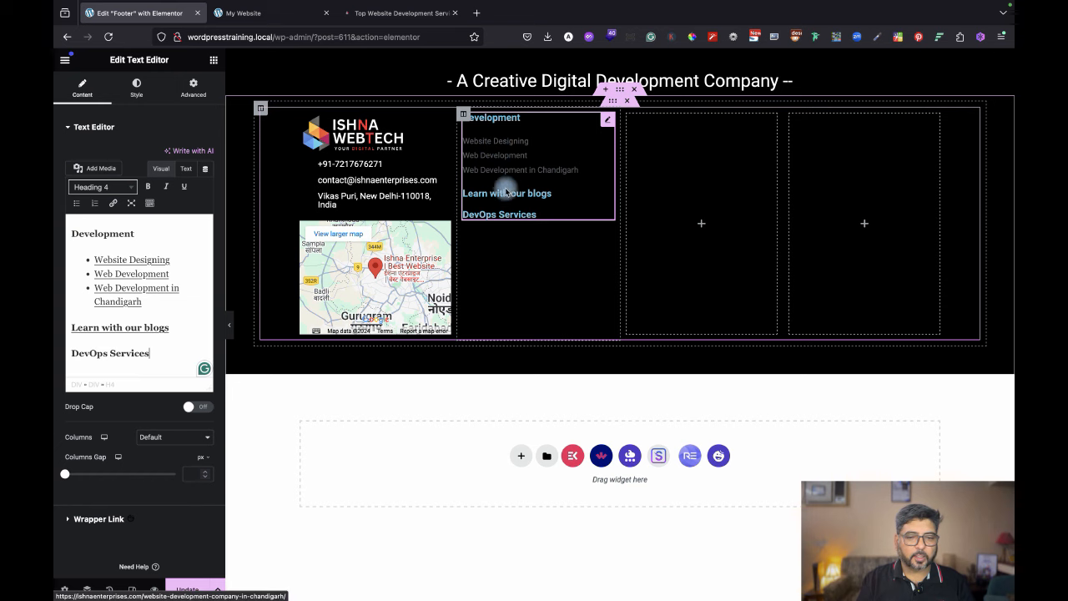
{"action": "left_click", "coordinate": [137, 85]}
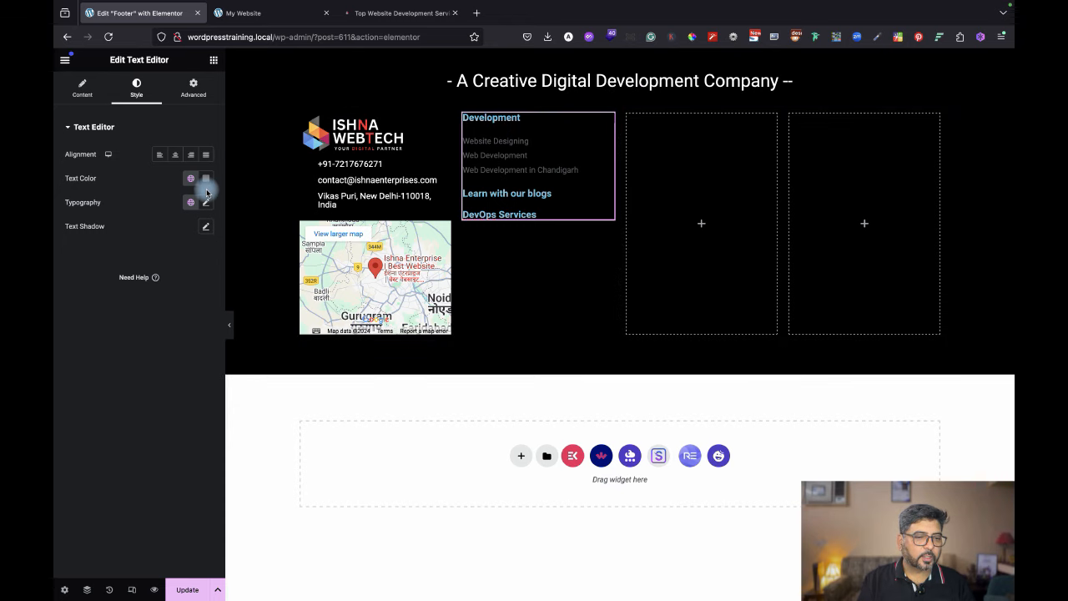
{"action": "left_click", "coordinate": [79, 84]}
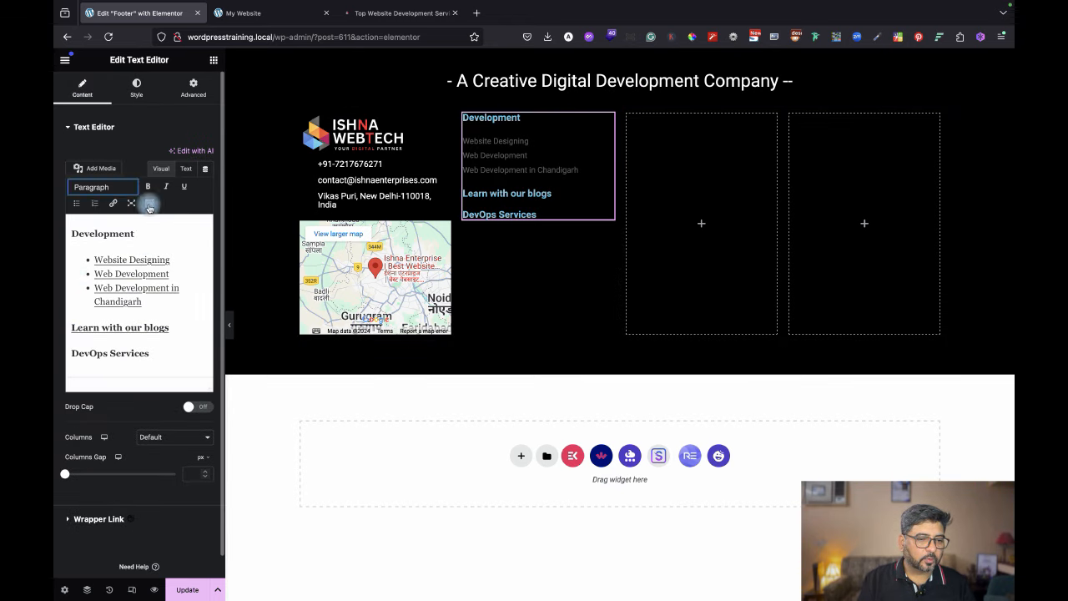
{"action": "left_click", "coordinate": [186, 168]}
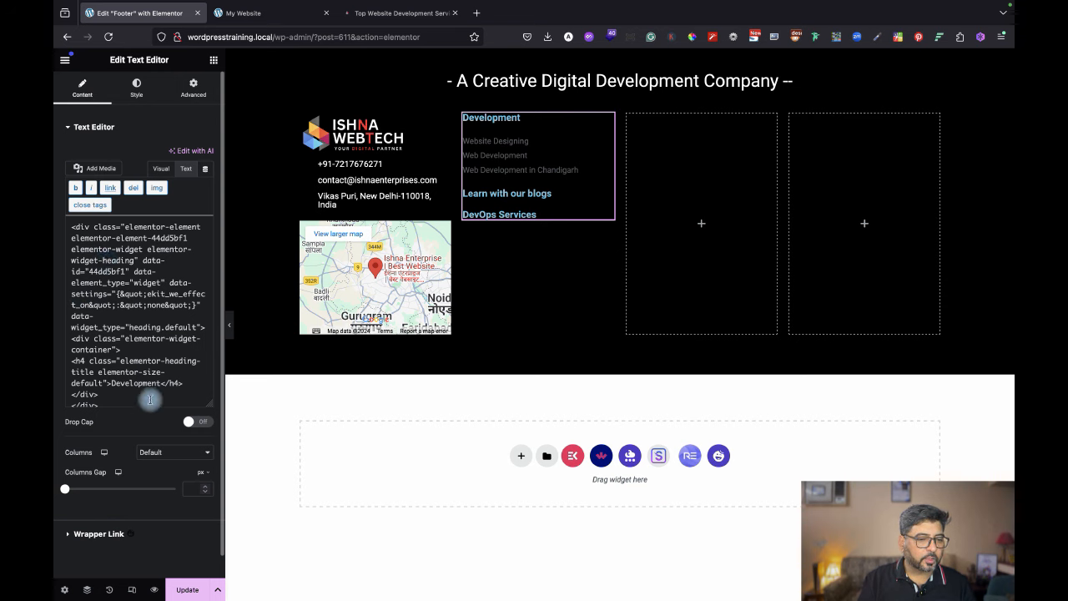
{"action": "scroll", "coordinate": [144, 349], "scroll_direction": "down", "scroll_amount": 5}
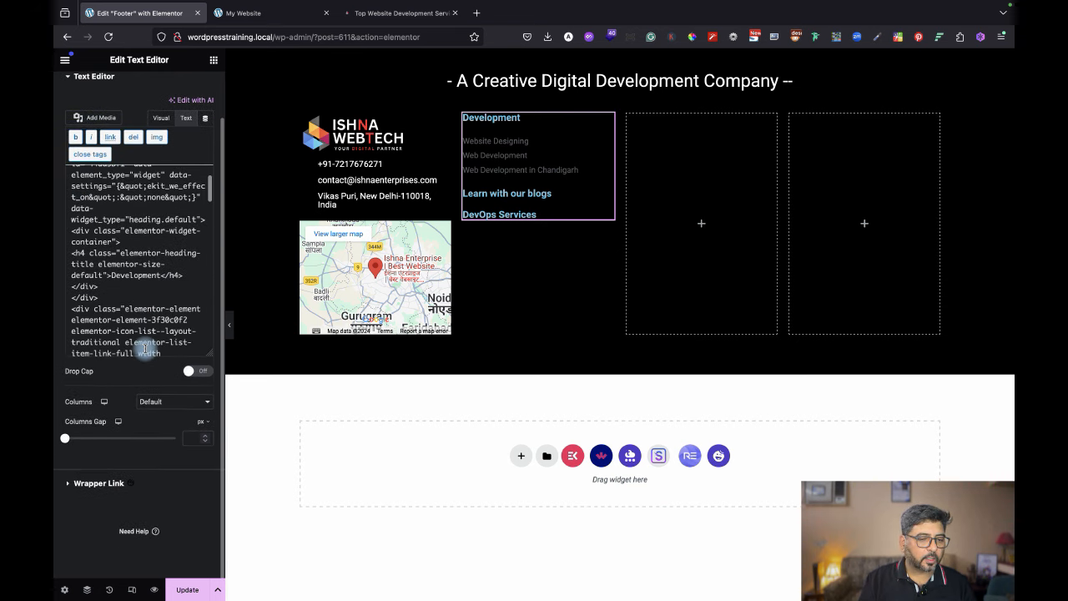
{"action": "scroll", "coordinate": [144, 351], "scroll_direction": "down", "scroll_amount": 5}
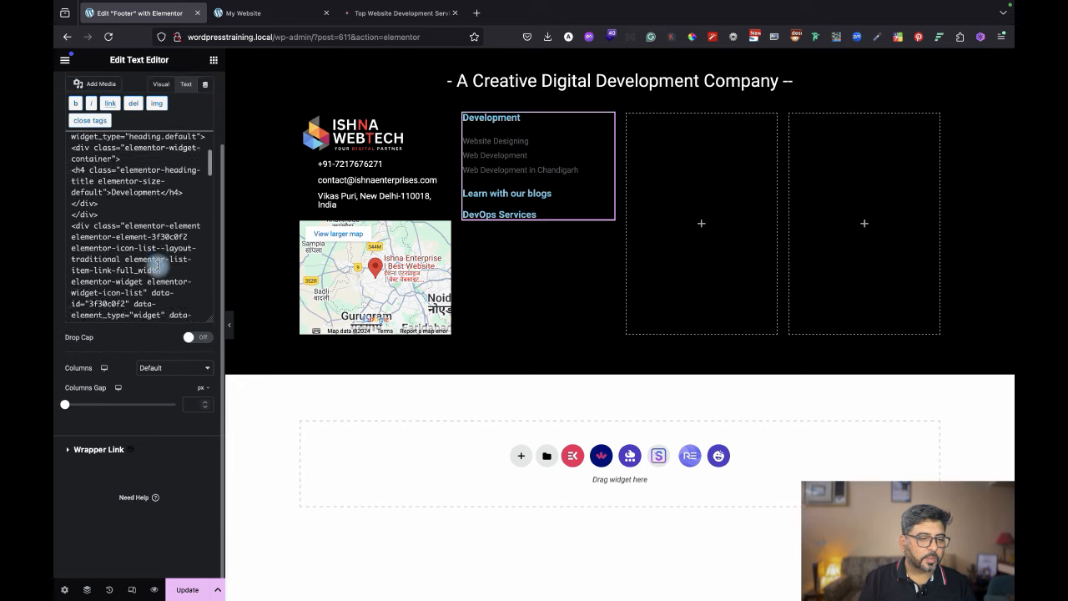
{"action": "scroll", "coordinate": [157, 265], "scroll_direction": "down", "scroll_amount": 6}
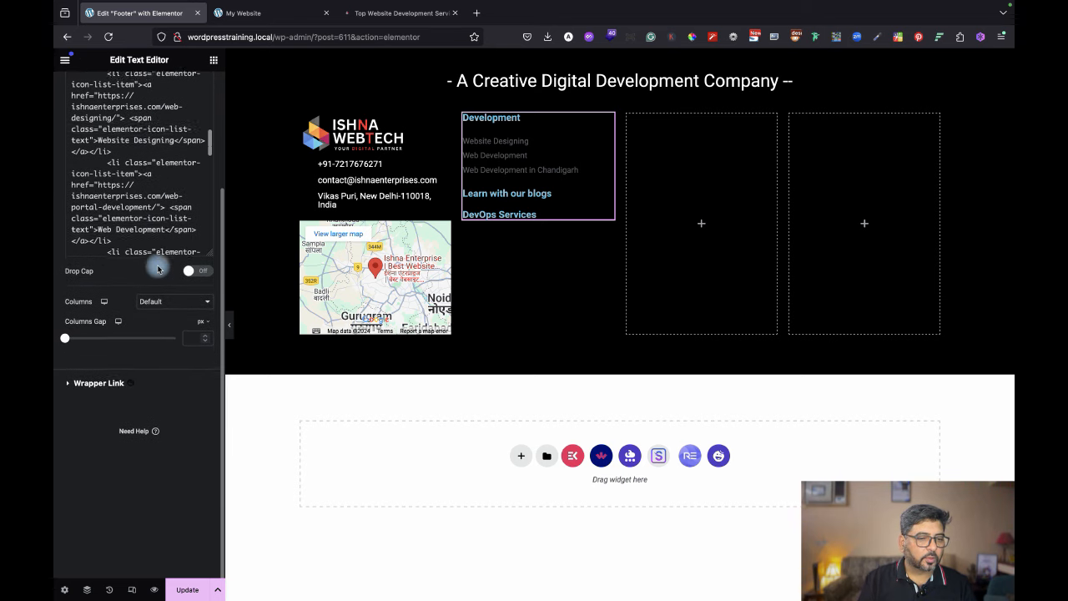
{"action": "scroll", "coordinate": [151, 201], "scroll_direction": "down", "scroll_amount": 6}
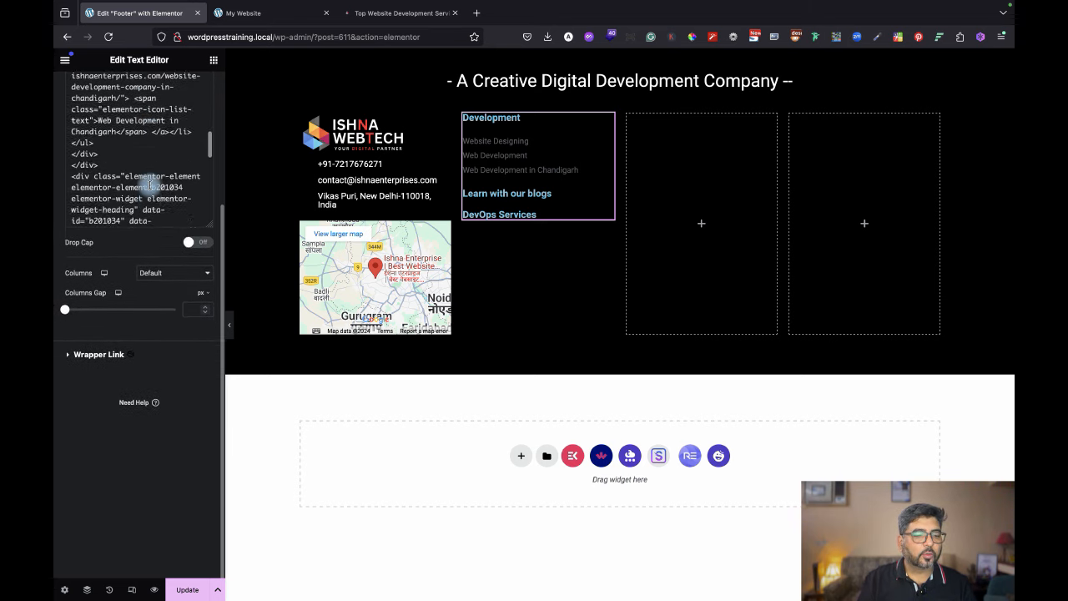
{"action": "scroll", "coordinate": [149, 179], "scroll_direction": "up", "scroll_amount": 10}
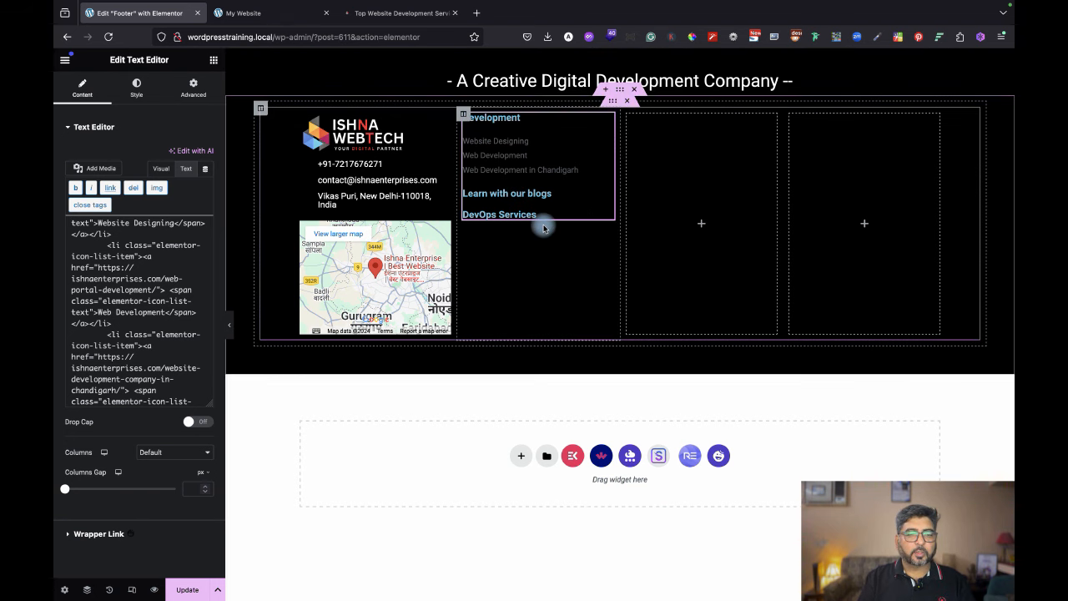
Switch the second-column text widget to Visual and delete all its pasted Development links and headings.
{"action": "left_click", "coordinate": [375, 13]}
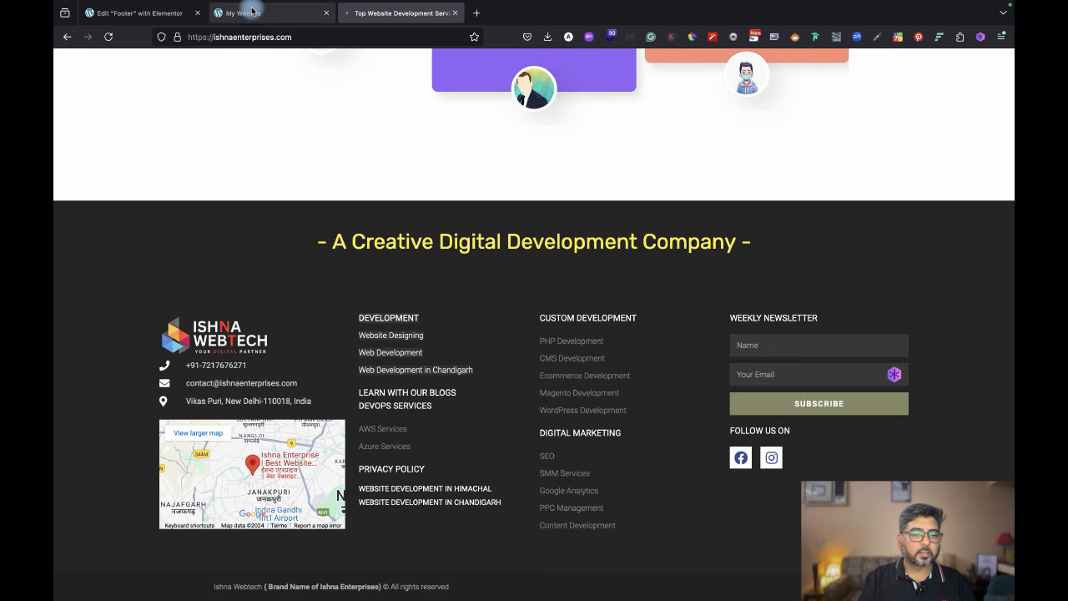
{"action": "left_click", "coordinate": [139, 13]}
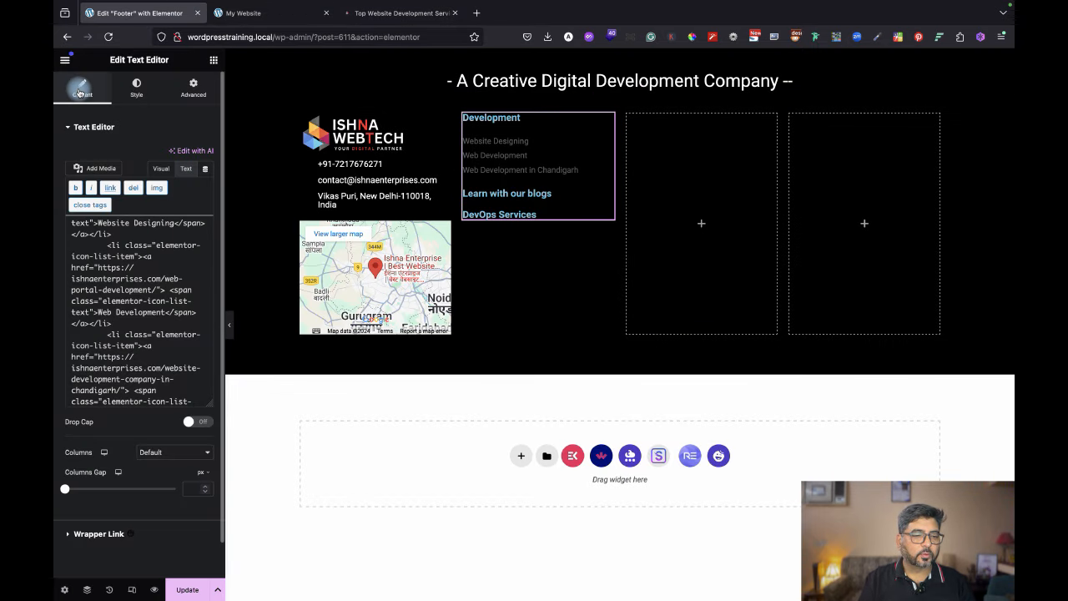
{"action": "left_click", "coordinate": [161, 168]}
{"action": "left_click", "coordinate": [135, 287]}
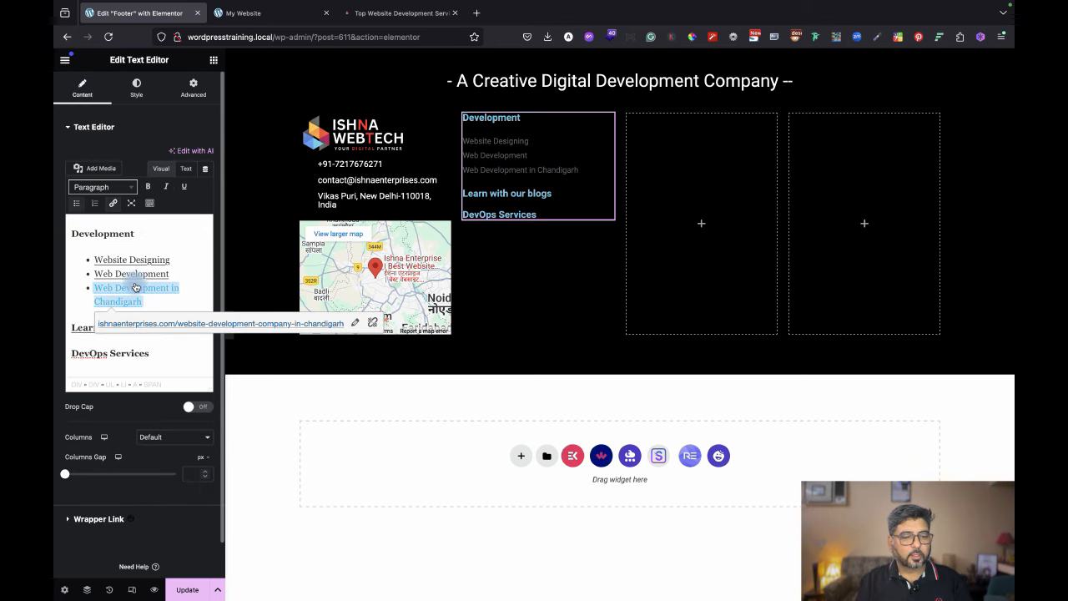
{"action": "left_click", "coordinate": [184, 359]}
{"action": "key", "text": "ctrl+a"}
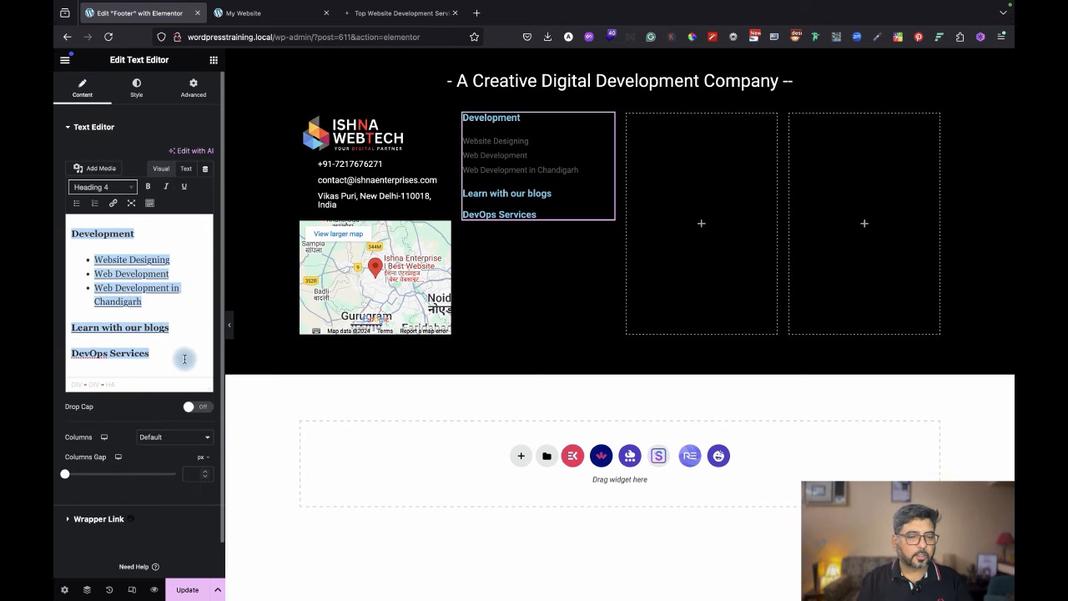
{"action": "key", "text": "BackSpace"}
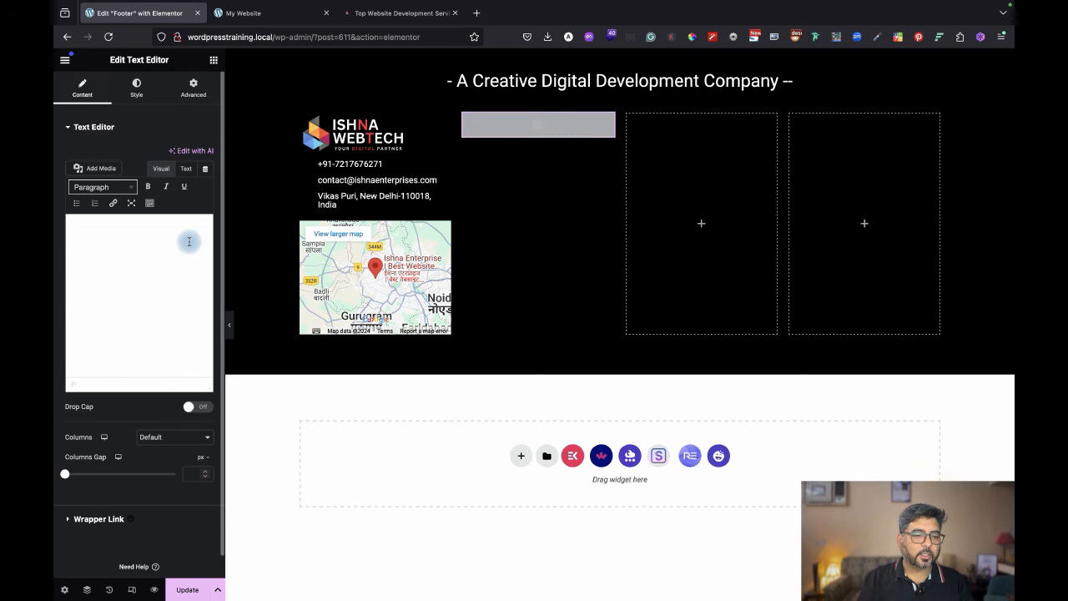
Type 'Development' in the second-column text widget and make it a bold Heading 3.
{"action": "left_click", "coordinate": [185, 169]}
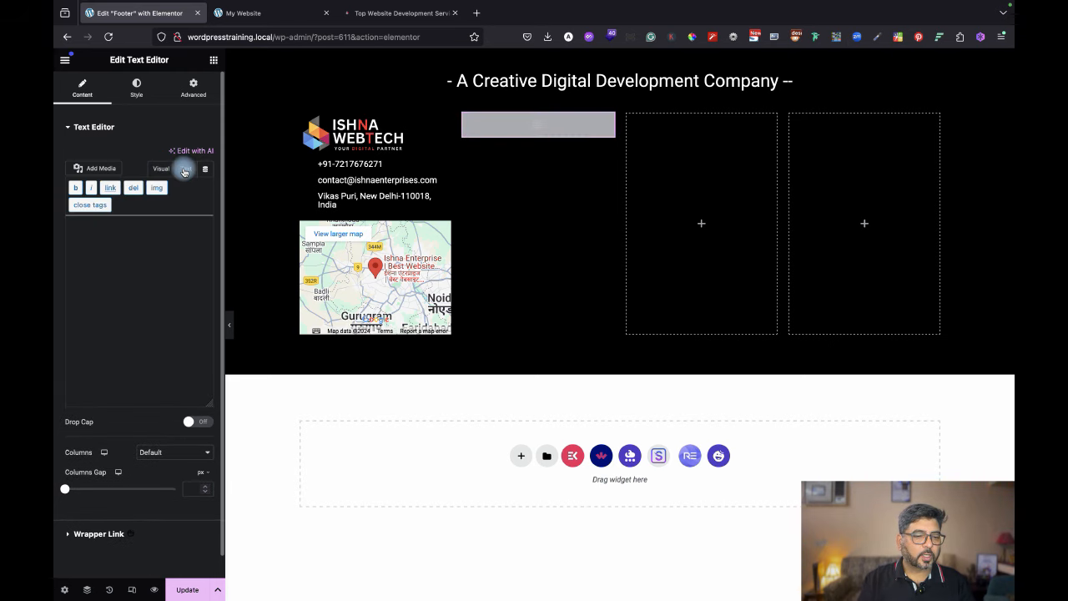
{"action": "left_click", "coordinate": [161, 168]}
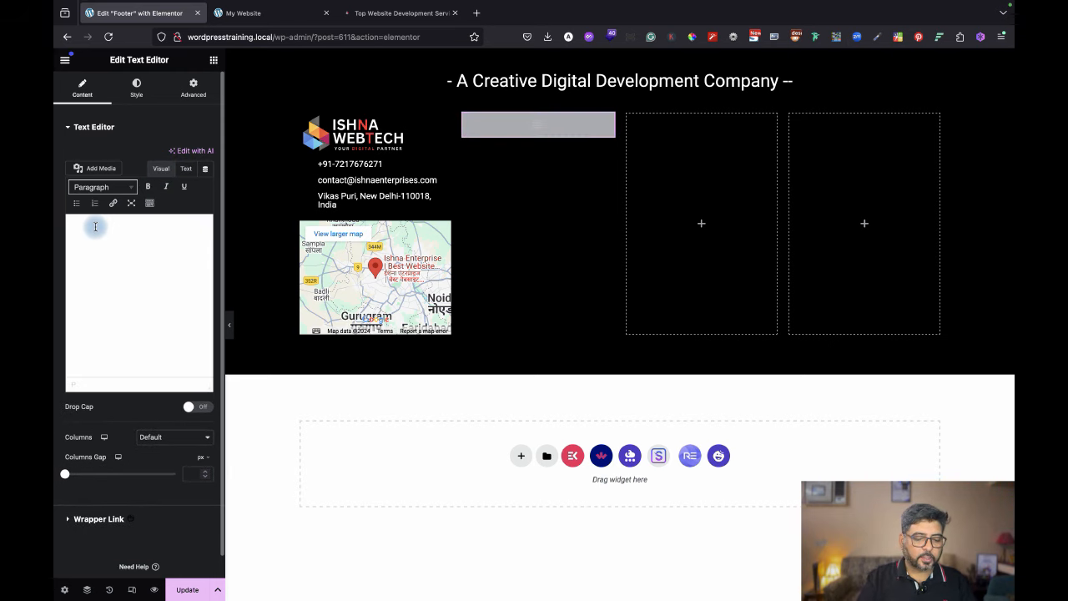
{"action": "type", "text": "Development"}
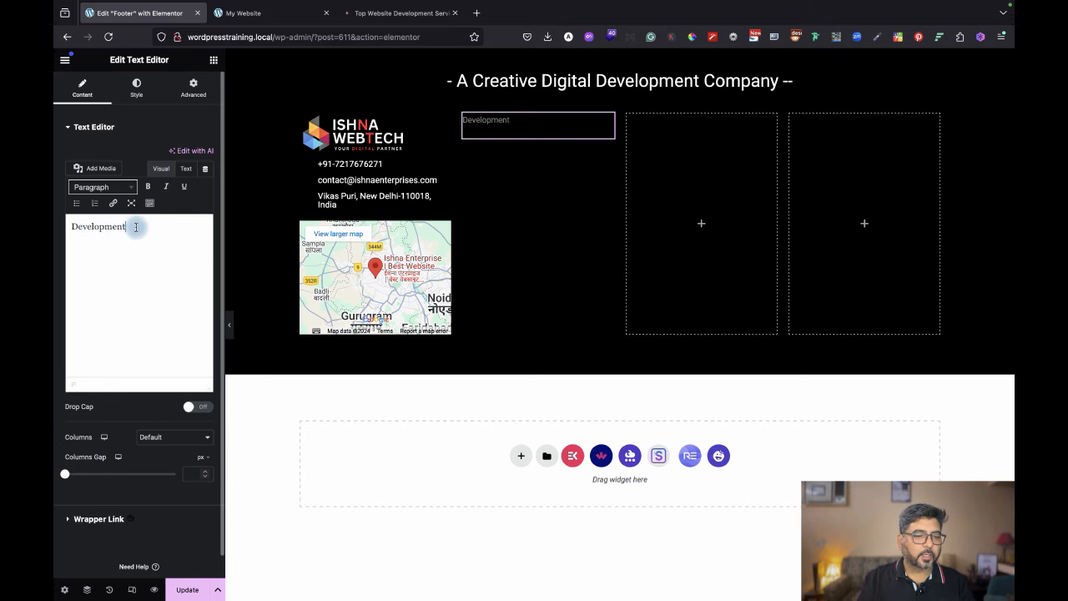
{"action": "left_click_drag", "start_coordinate": [135, 226], "coordinate": [60, 223]}
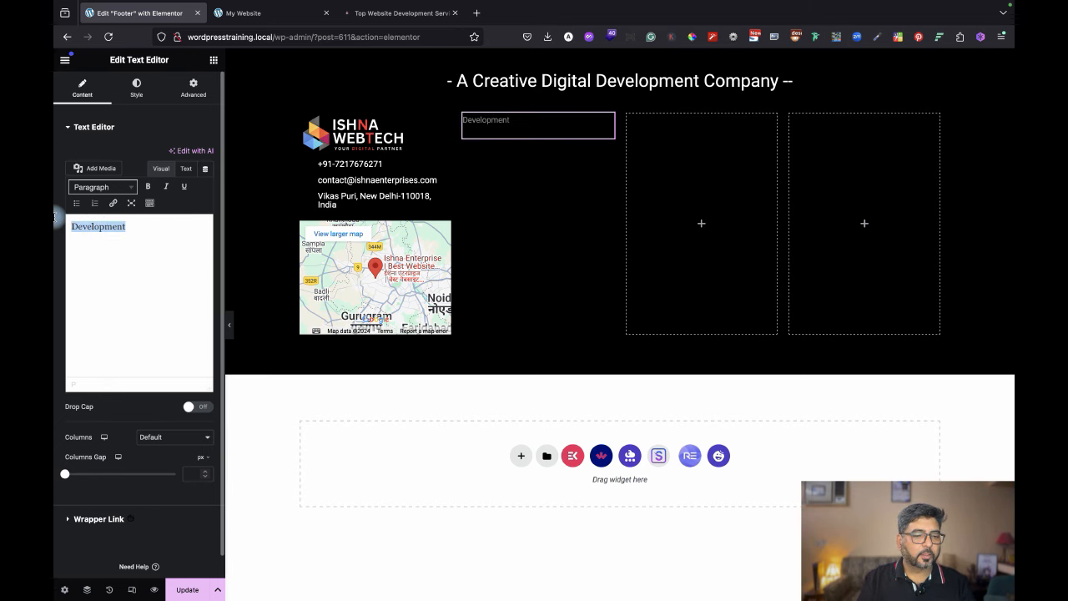
{"action": "left_click", "coordinate": [149, 187]}
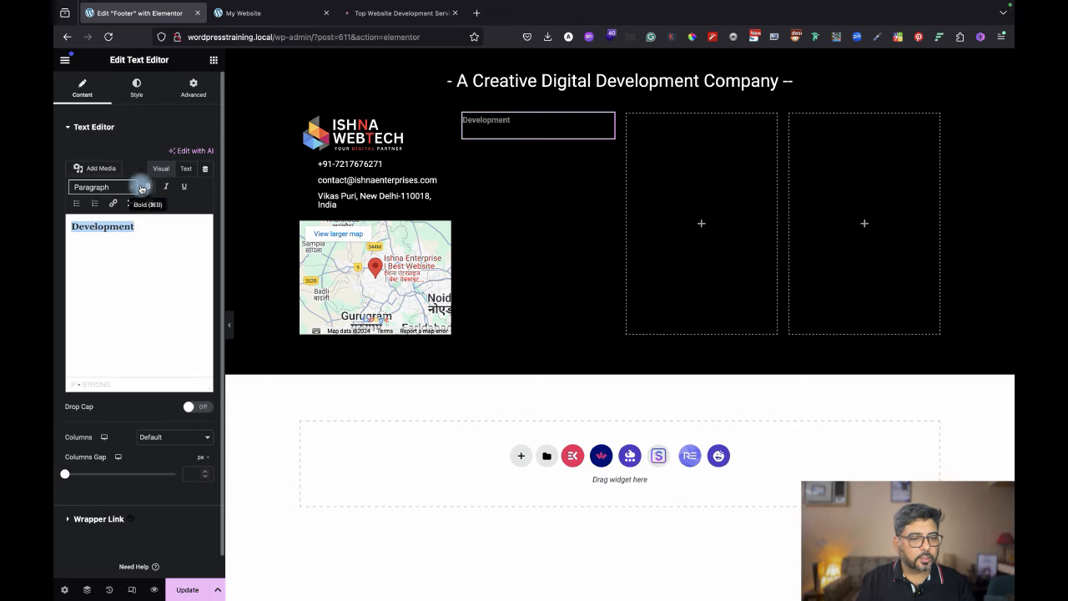
{"action": "left_click", "coordinate": [129, 187]}
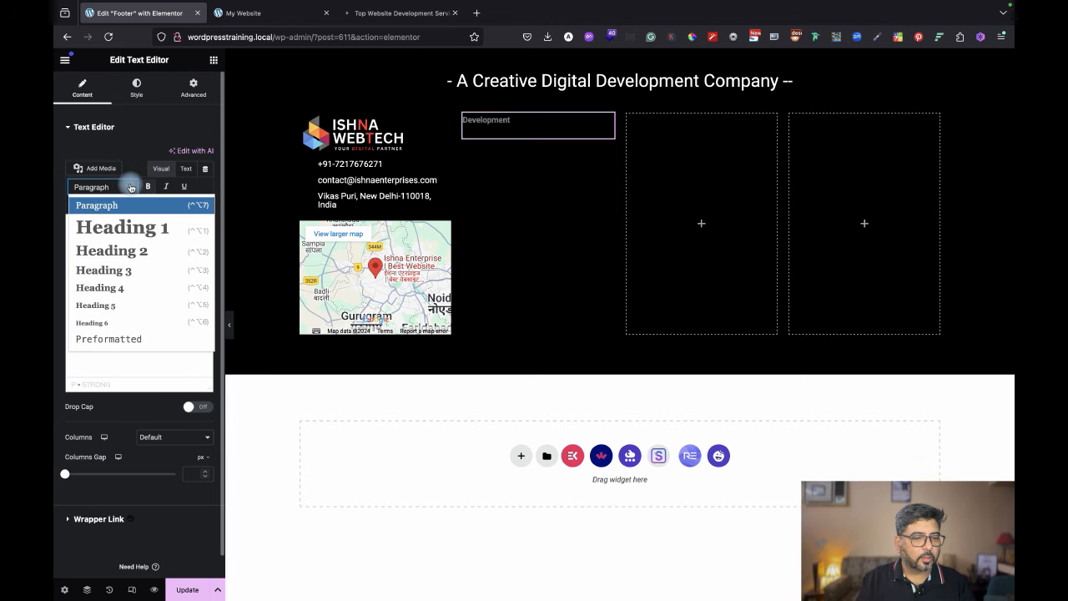
{"action": "left_click", "coordinate": [131, 270]}
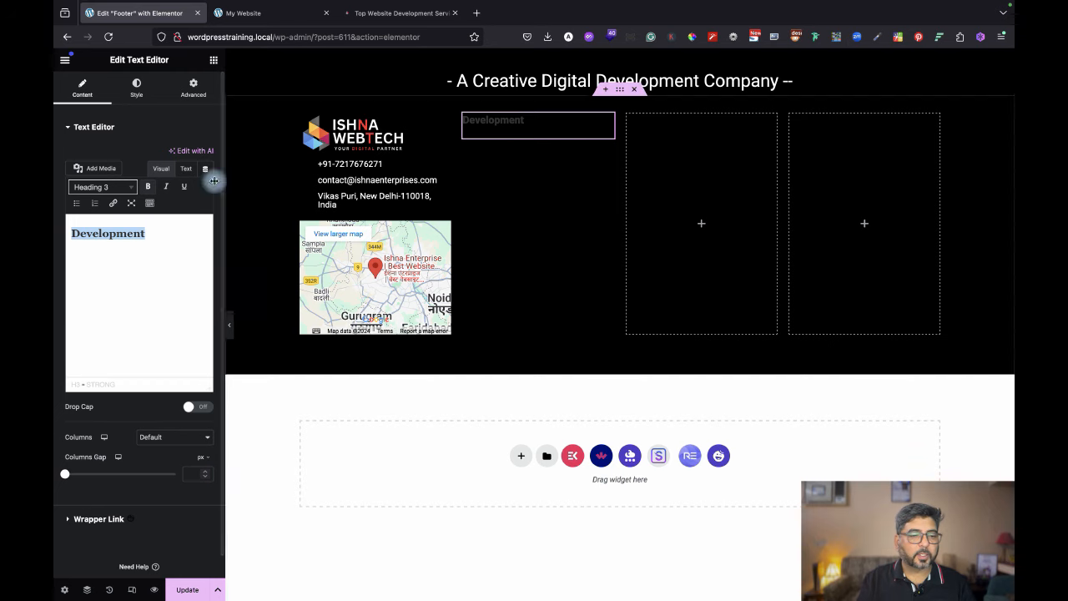
Start an empty bulleted list under the Development heading, then check the live footer's list items.
{"action": "left_click", "coordinate": [158, 233]}
{"action": "key", "text": "Return"}
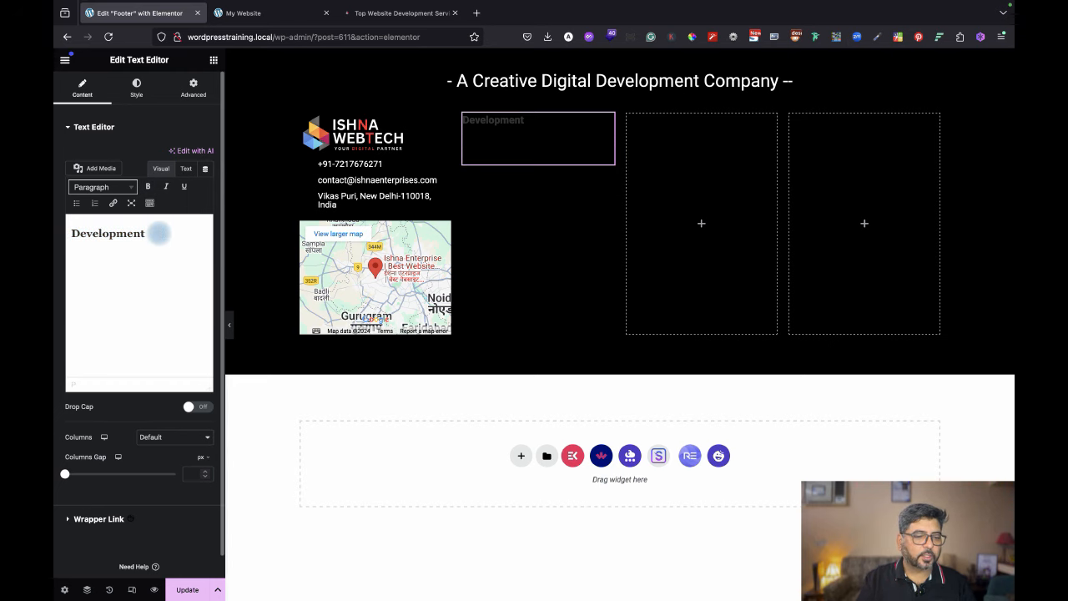
{"action": "left_click", "coordinate": [74, 206]}
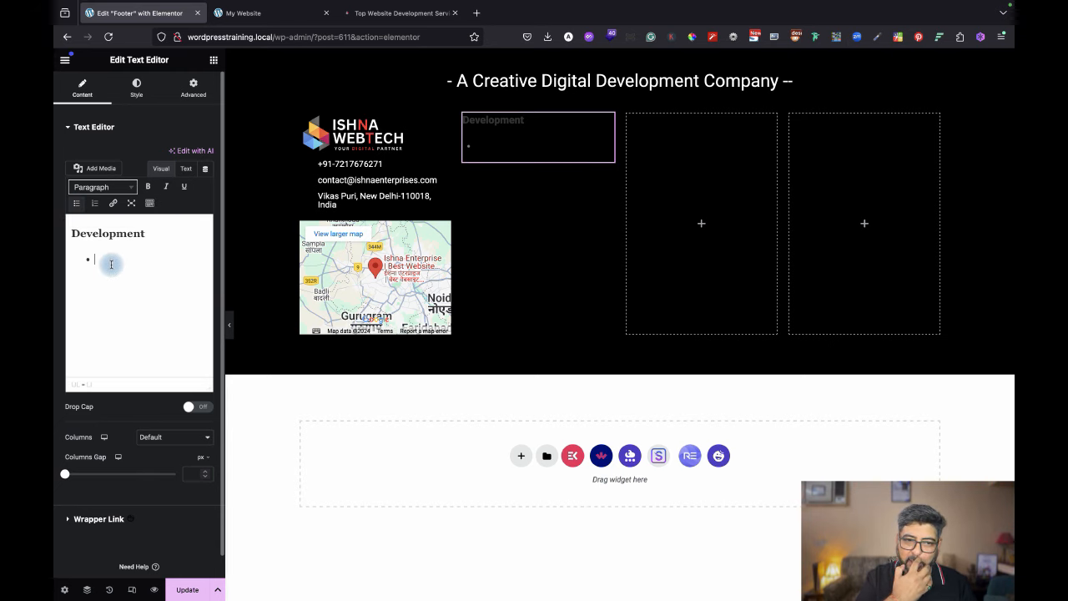
{"action": "left_click", "coordinate": [401, 13]}
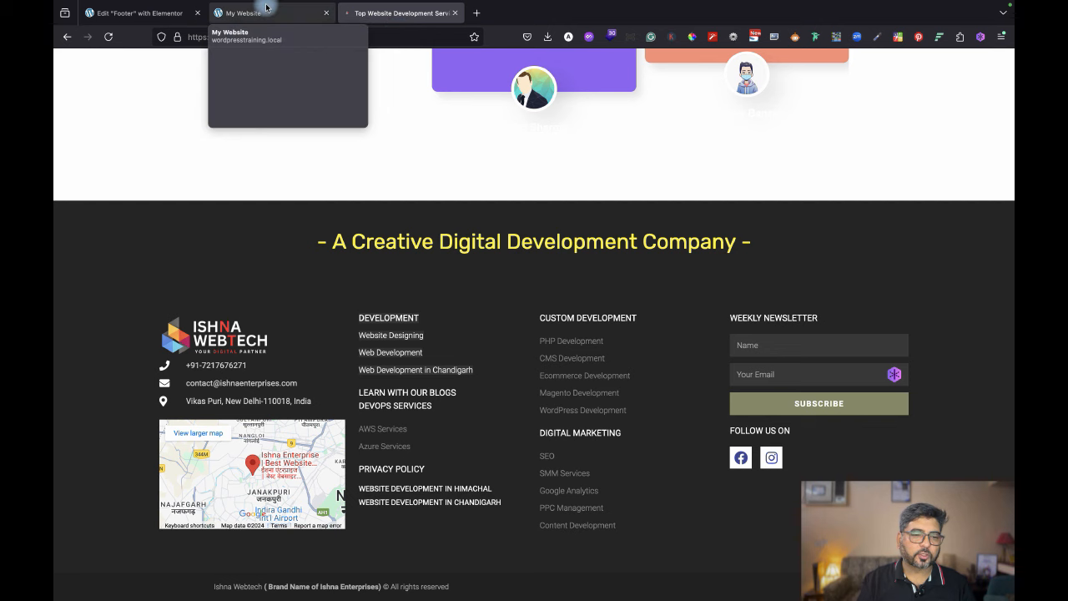
Enter the bullets Website Designing, Website Development and Website Development in Chandigarh.
{"action": "left_click", "coordinate": [166, 15]}
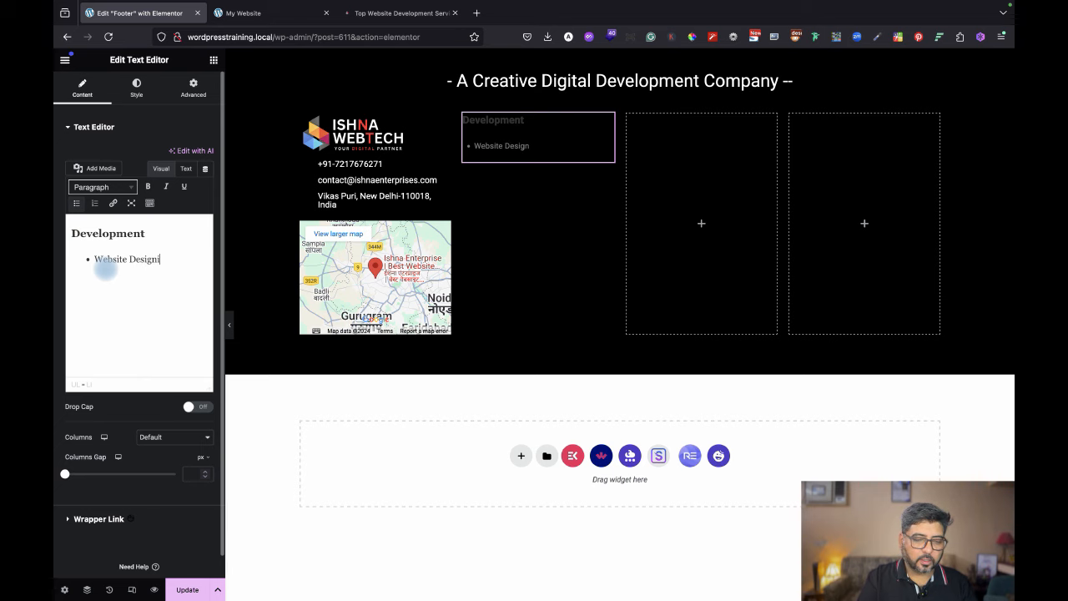
{"action": "key", "text": "Return"}
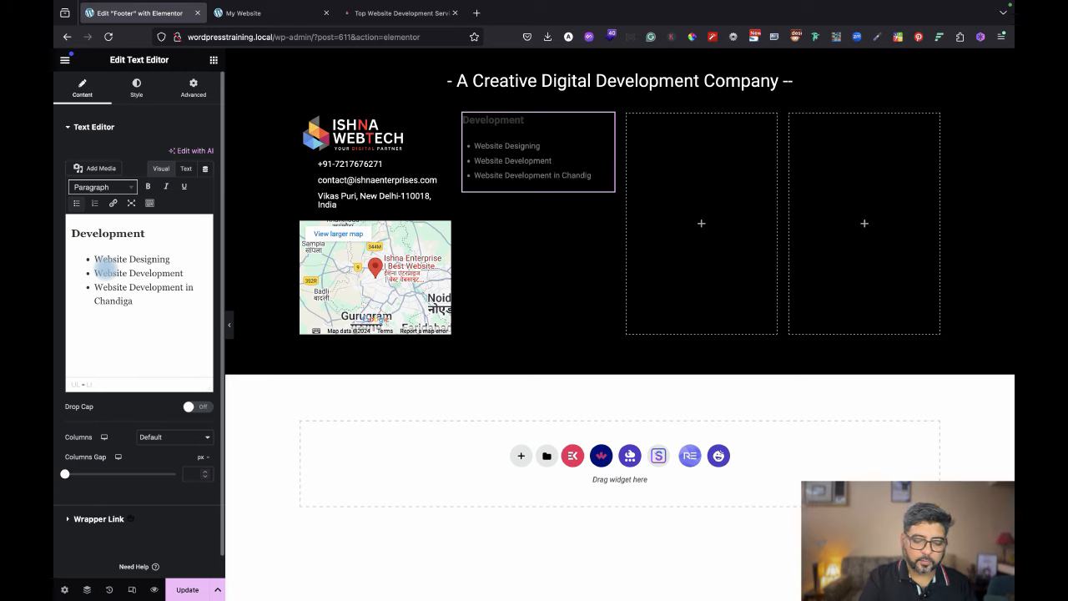
{"action": "type", "text": "h"}
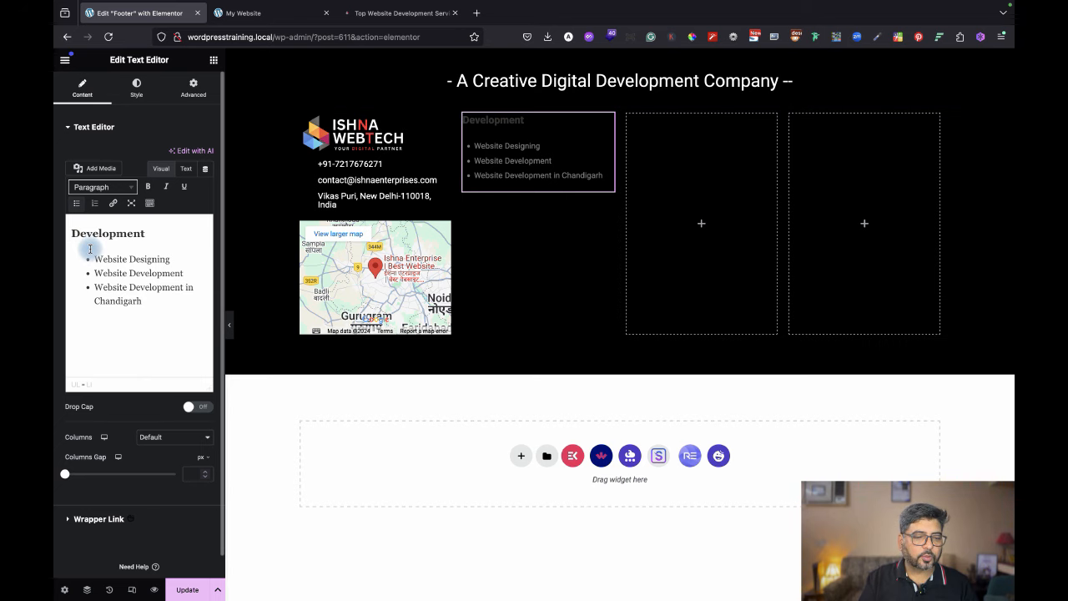
Show the widget's HTML source and select the 'Website Designing' text in the first list item.
{"action": "left_click", "coordinate": [188, 169]}
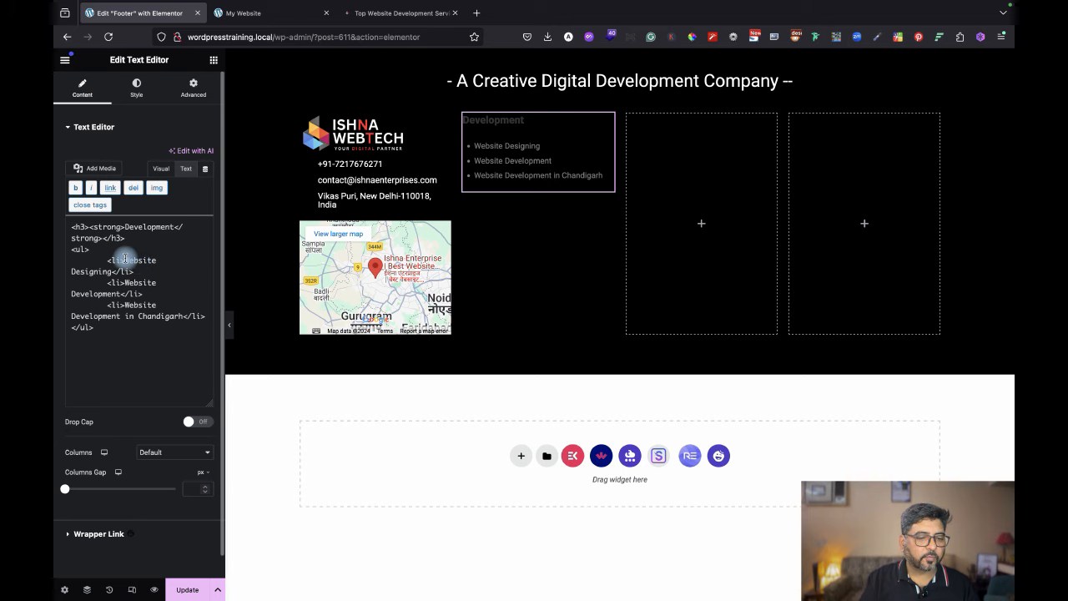
{"action": "left_click_drag", "start_coordinate": [125, 260], "coordinate": [114, 271]}
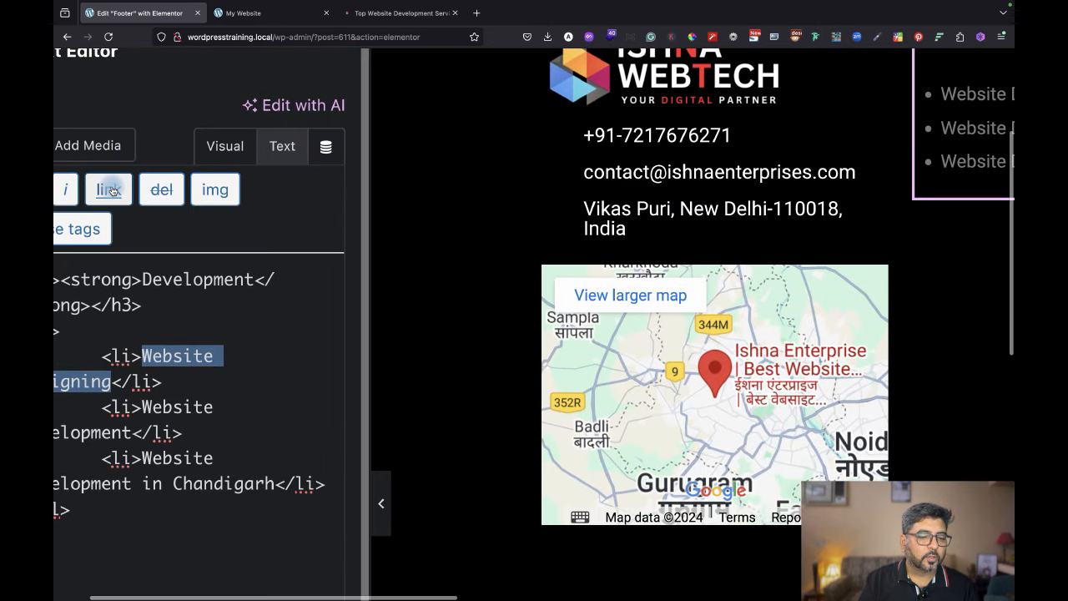
Link 'Website Designing' to the site's Web Designing page in the Insert/edit link dialog.
{"action": "left_click", "coordinate": [113, 188]}
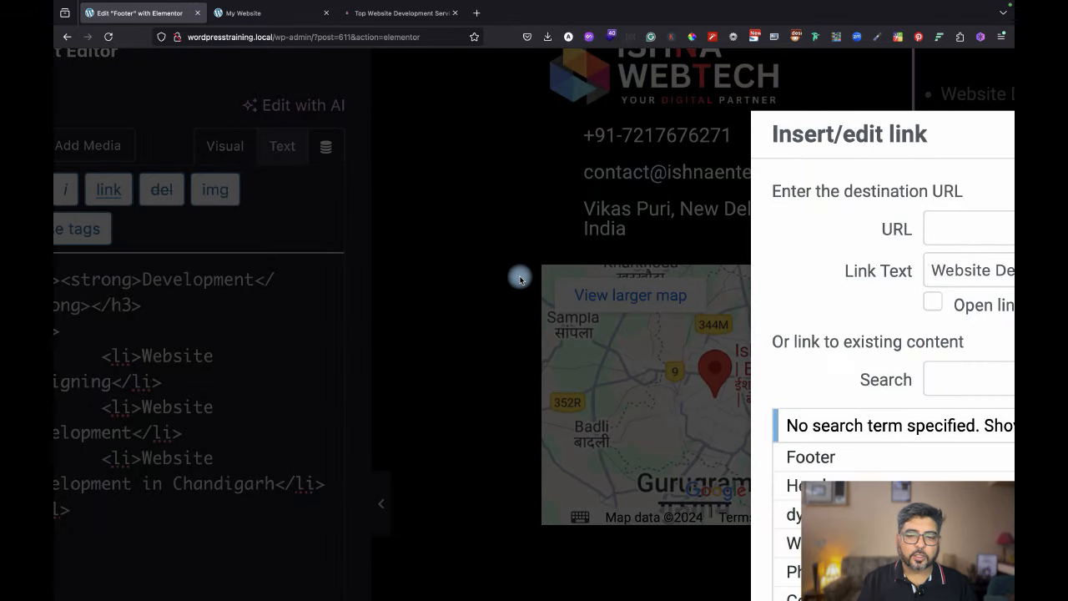
{"action": "scroll", "coordinate": [520, 279], "scroll_direction": "down", "scroll_amount": 5}
{"action": "scroll", "coordinate": [520, 279], "scroll_direction": "up", "scroll_amount": 2}
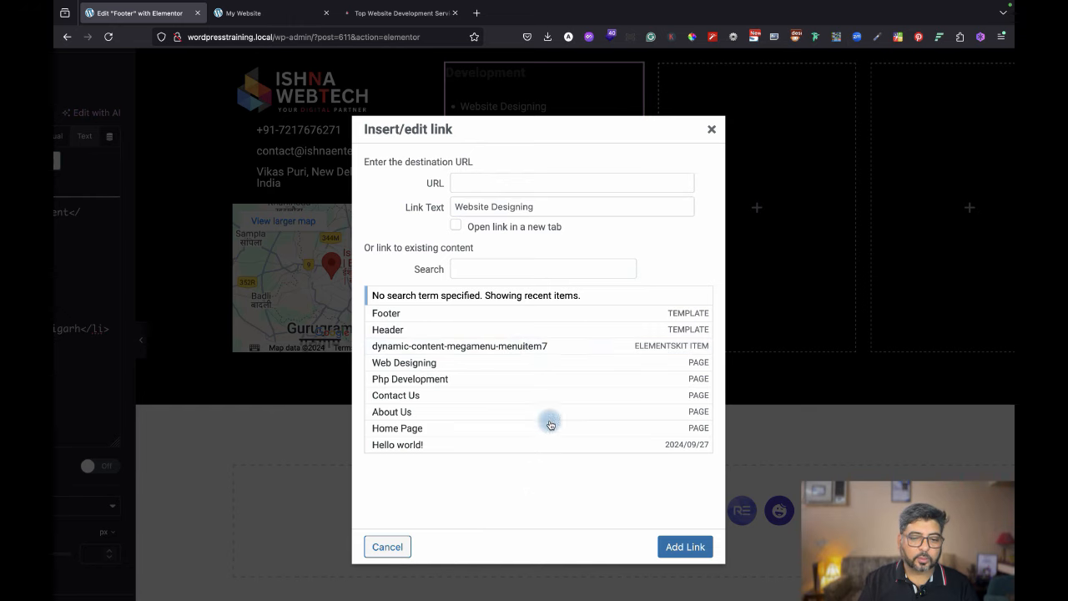
{"action": "left_click", "coordinate": [507, 362]}
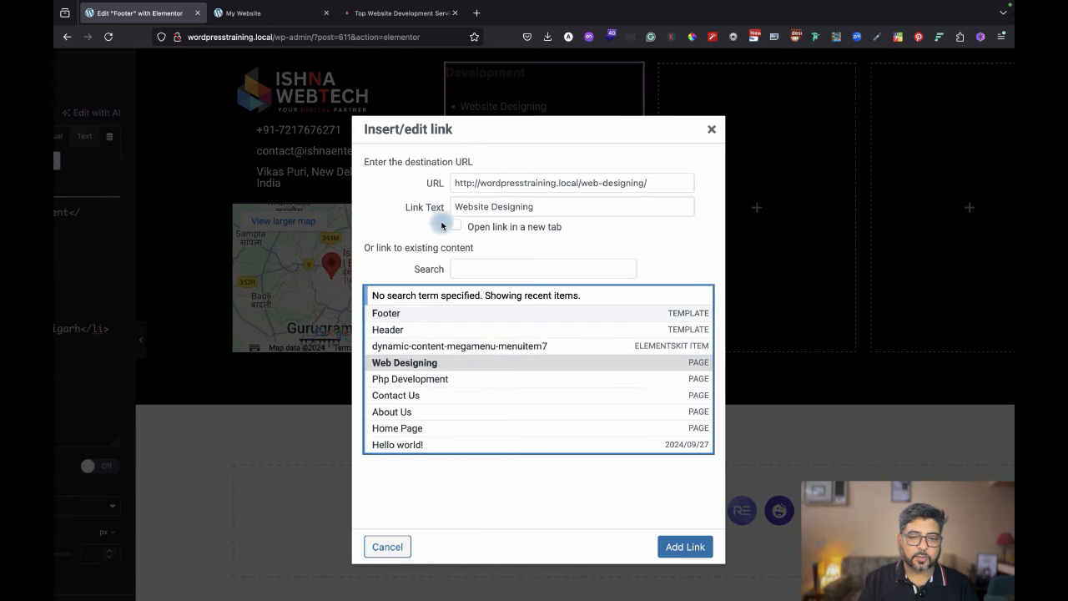
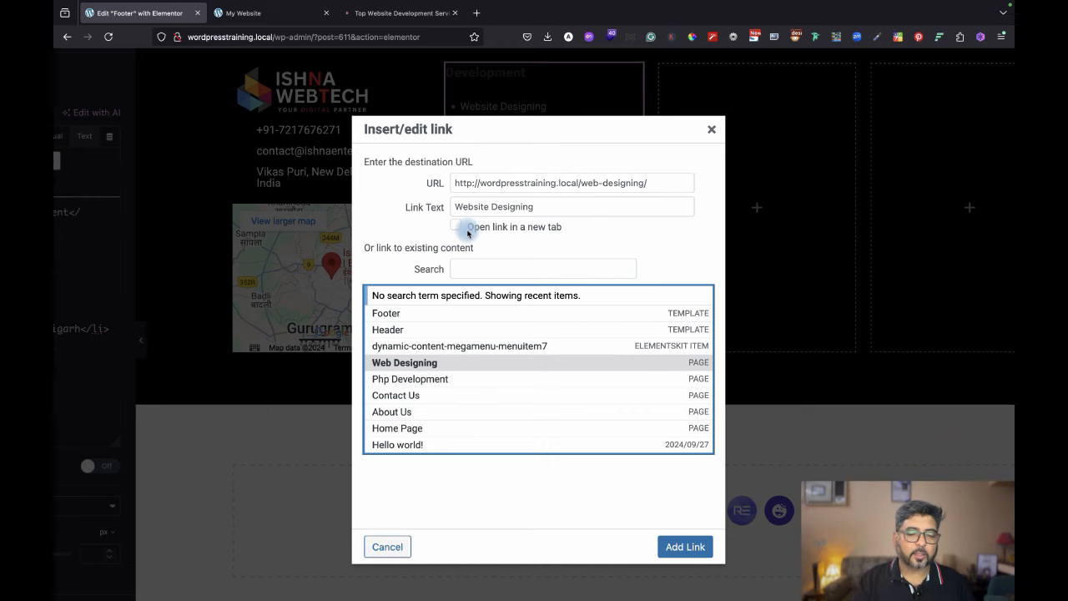
Apply the web-designing link to 'Website Designing' and check its <a href> tag in the HTML.
{"action": "left_click", "coordinate": [682, 547]}
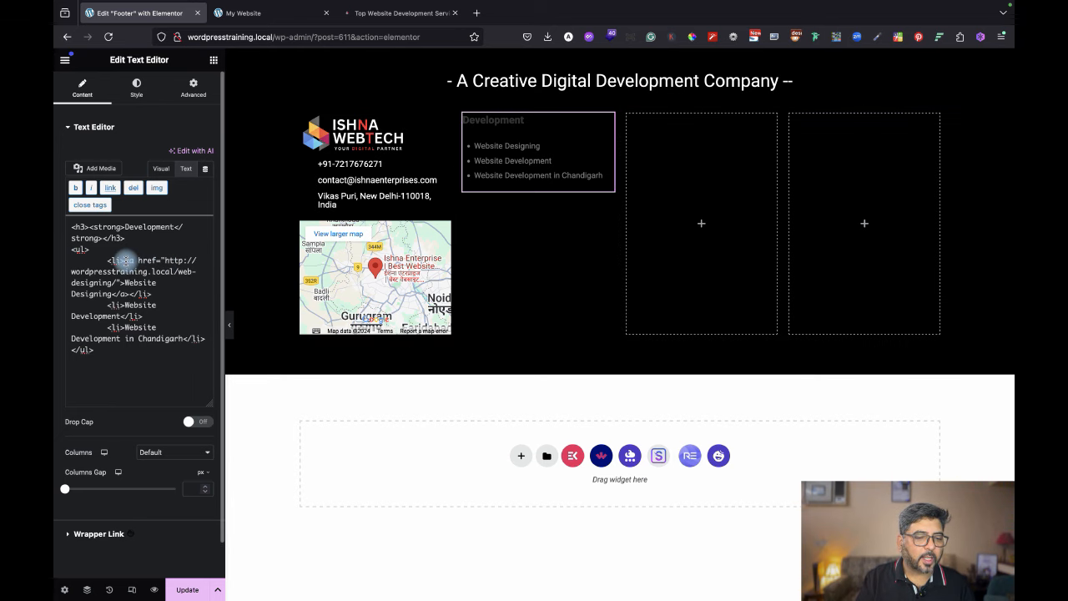
{"action": "mouse_move", "coordinate": [125, 261]}
{"action": "left_mouse_down"}
{"action": "mouse_move", "coordinate": [193, 272]}
{"action": "mouse_move", "coordinate": [123, 281]}
{"action": "left_mouse_up"}
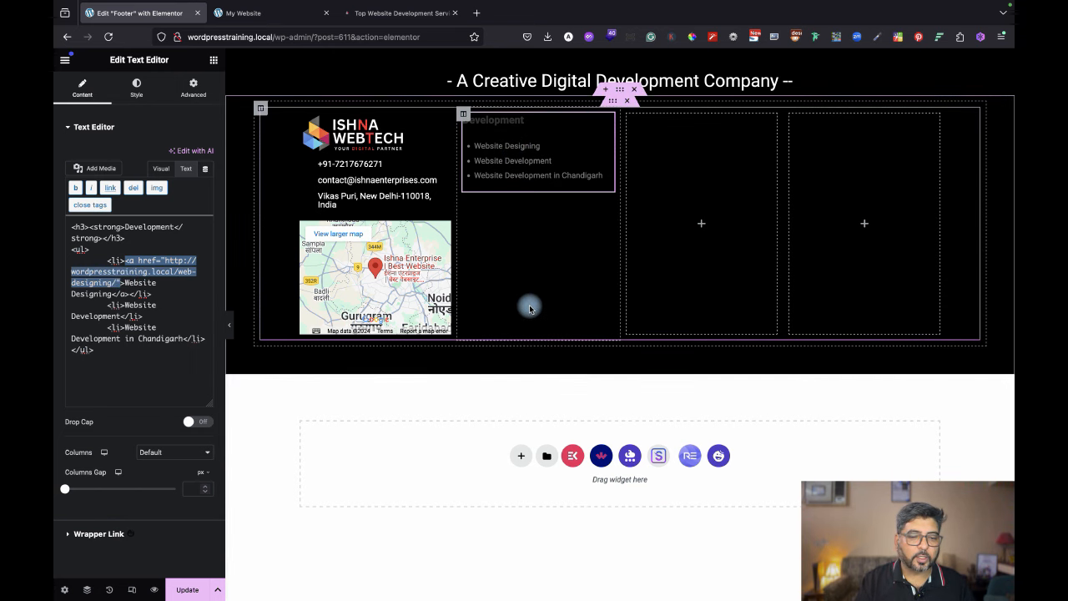
{"action": "left_click", "coordinate": [230, 326]}
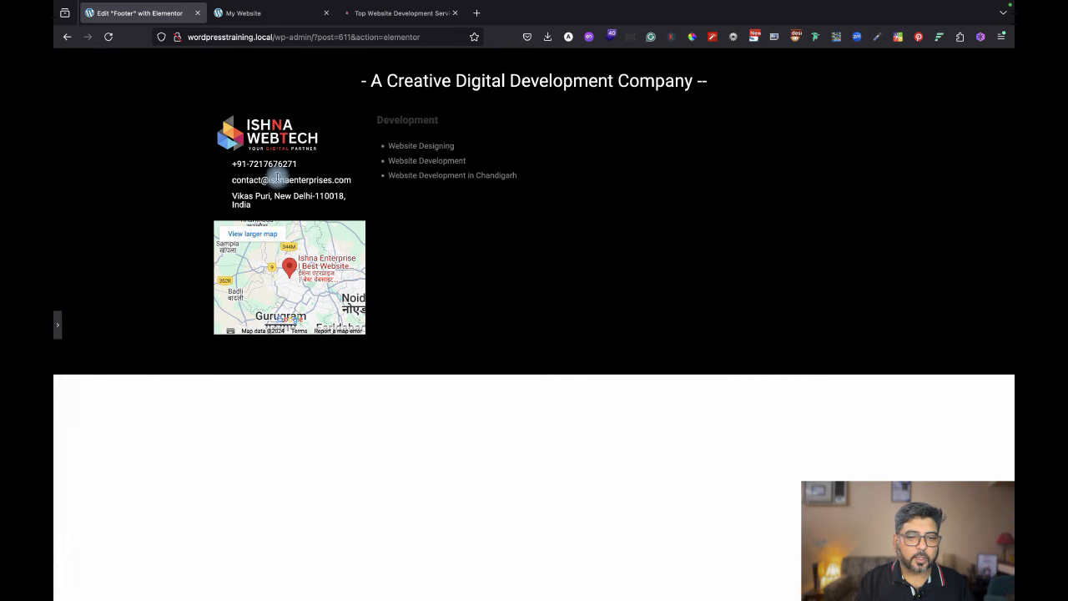
{"action": "left_click", "coordinate": [60, 327]}
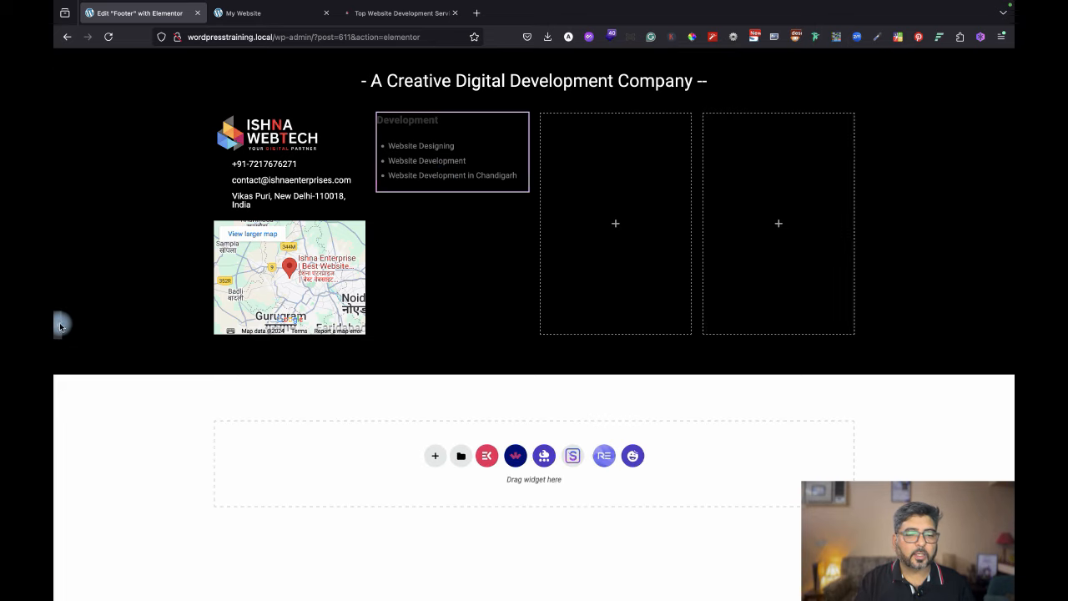
Set the Development list's text colour to white #FFFFFF and preview the footer.
{"action": "left_click", "coordinate": [143, 88]}
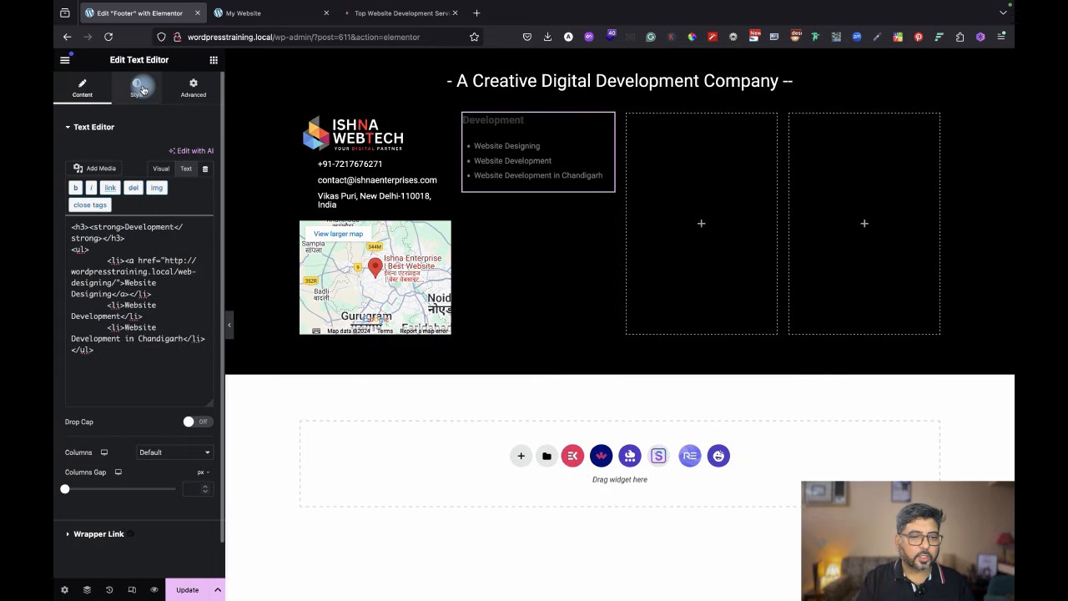
{"action": "left_click", "coordinate": [207, 182]}
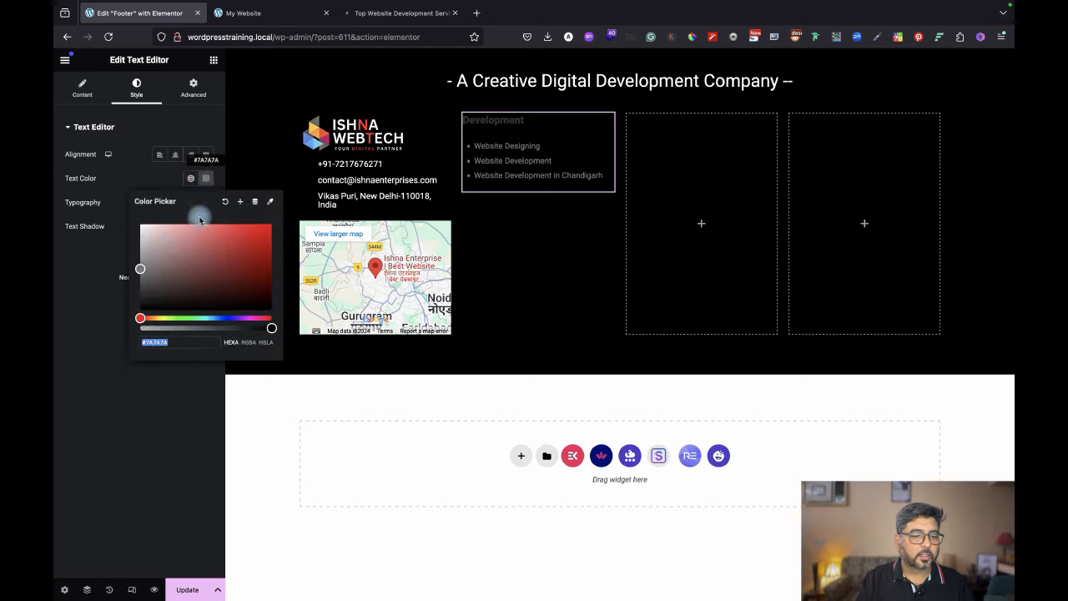
{"action": "left_click_drag", "start_coordinate": [147, 231], "coordinate": [117, 195]}
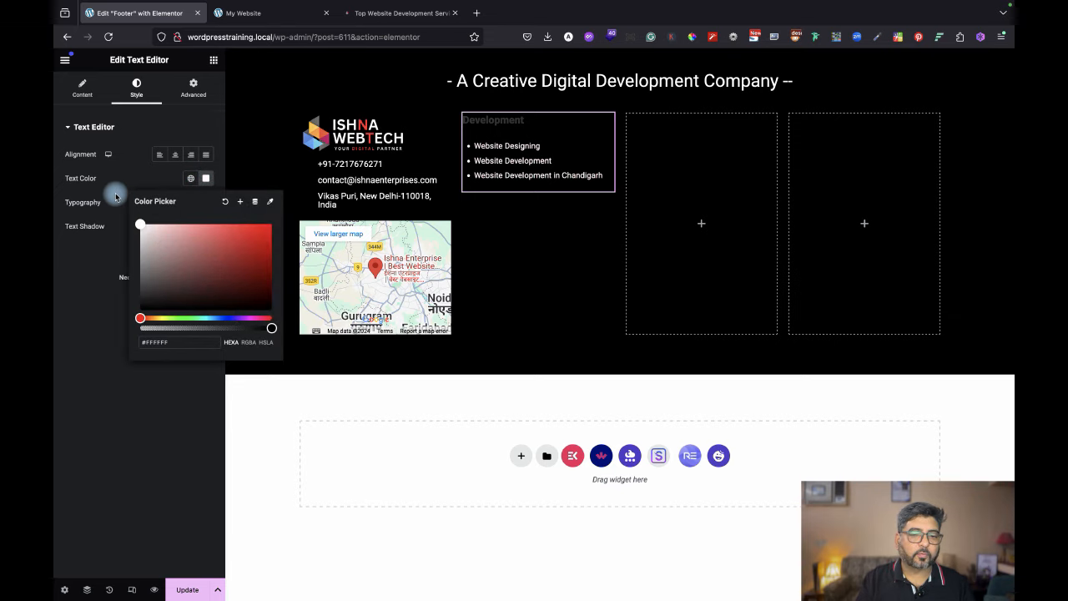
{"action": "left_click", "coordinate": [103, 379]}
{"action": "left_click", "coordinate": [231, 328]}
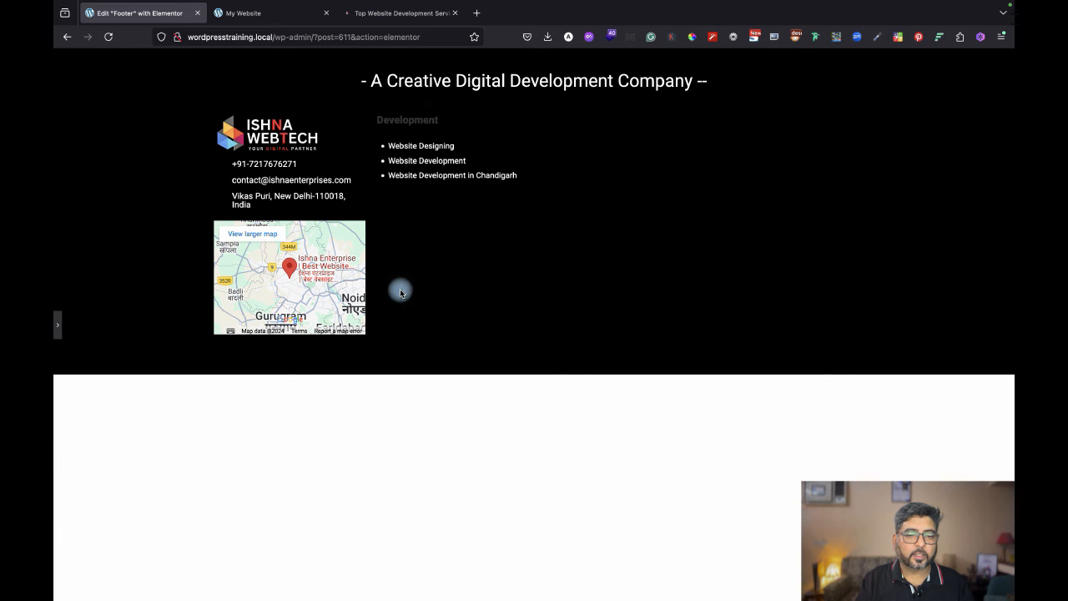
{"action": "left_click", "coordinate": [57, 322]}
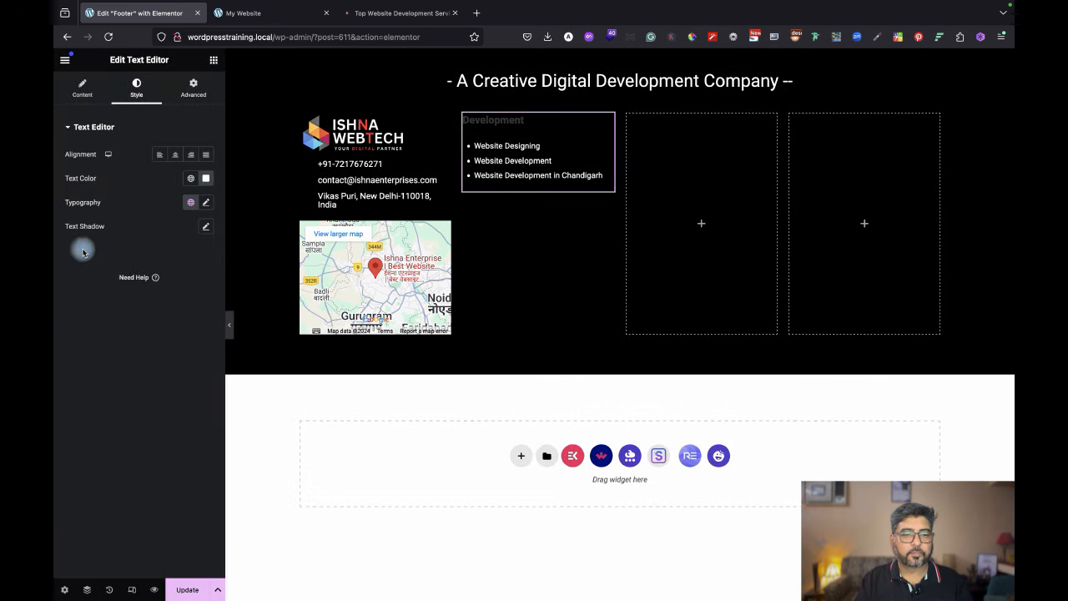
Compare the result with the live site's footer and My Website homepage.
{"action": "left_click", "coordinate": [407, 12]}
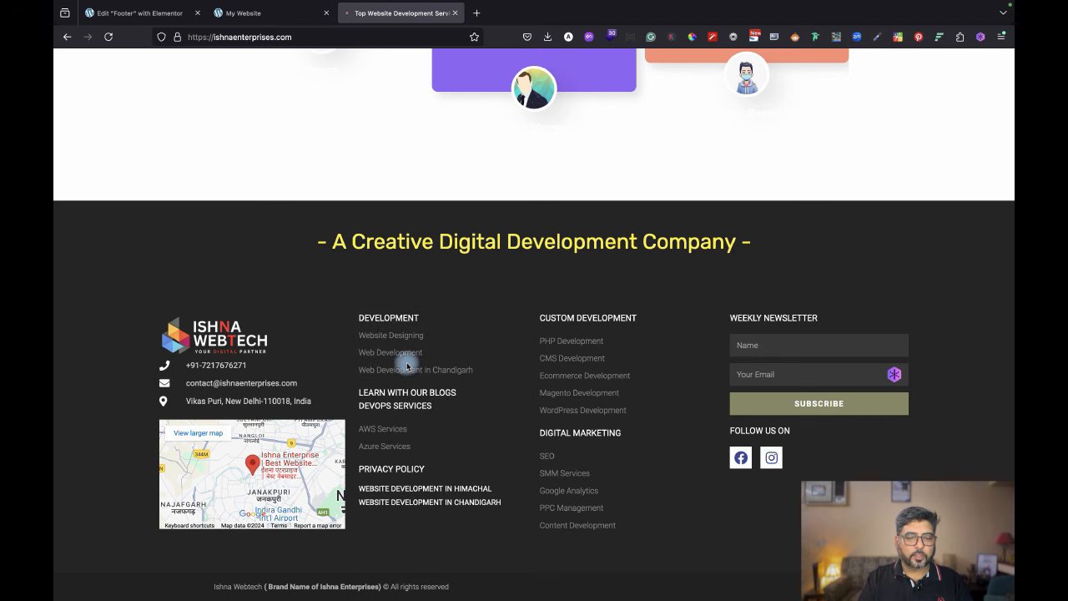
{"action": "left_click", "coordinate": [276, 15]}
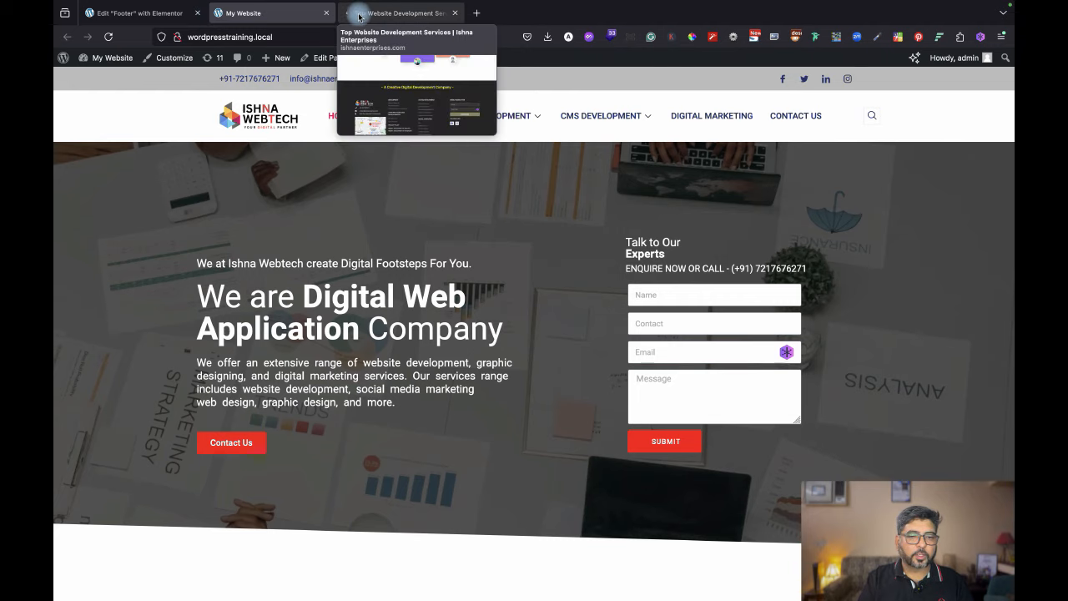
{"action": "left_click", "coordinate": [145, 12]}
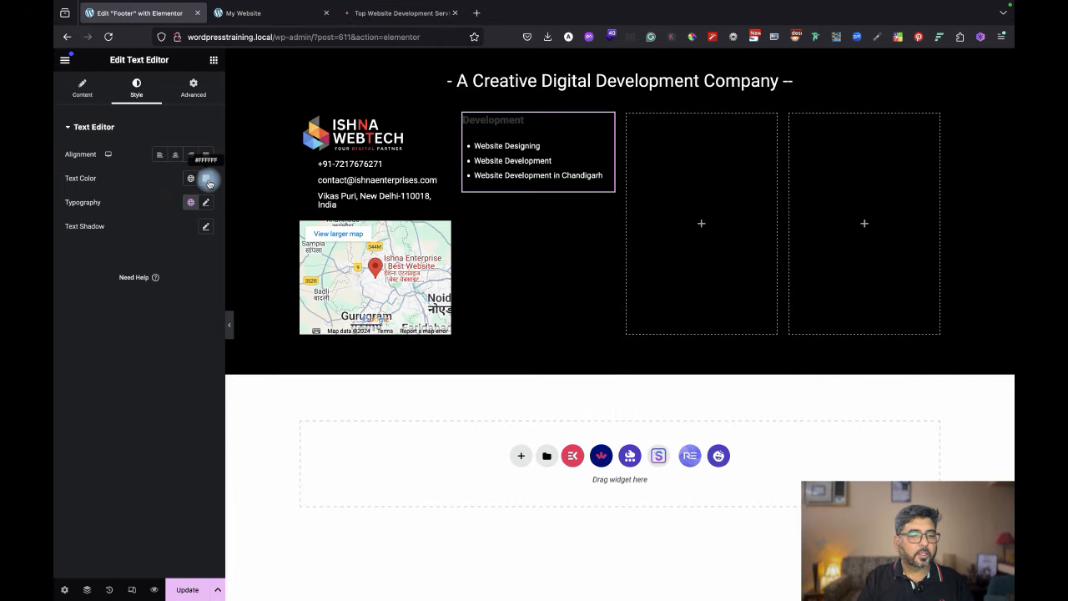
Return to the Content settings and select the word 'Development' in the visual editor.
{"action": "left_click", "coordinate": [79, 87]}
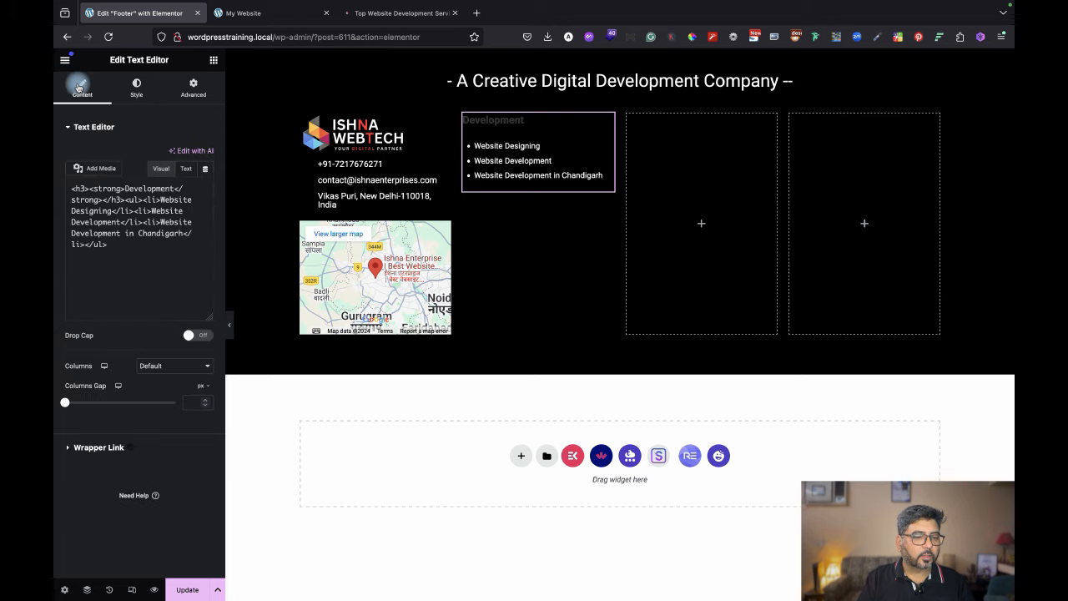
{"action": "left_click", "coordinate": [148, 233]}
{"action": "double_click", "coordinate": [104, 234]}
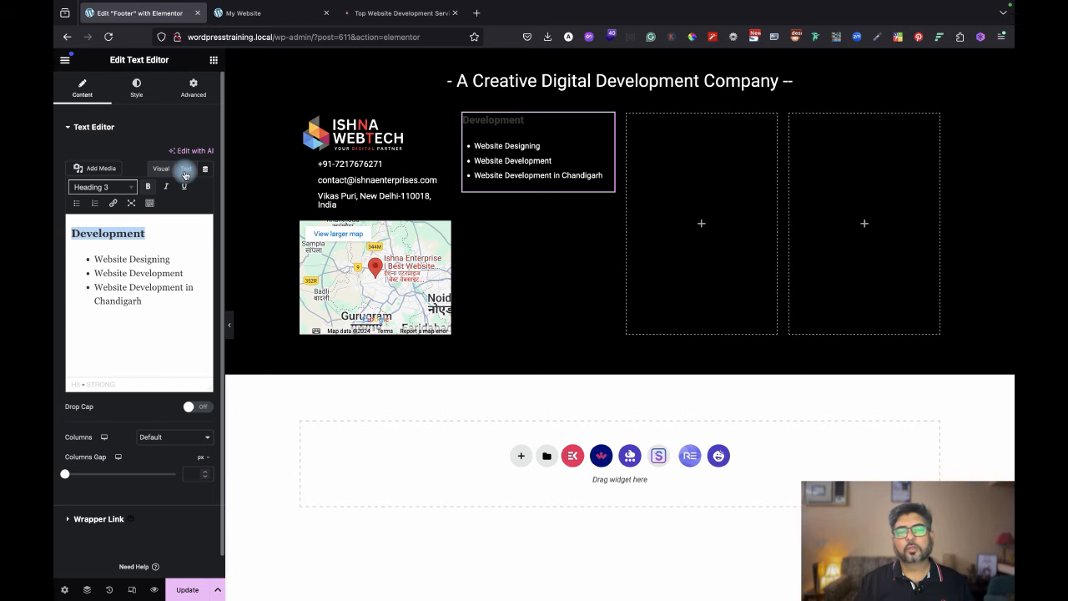
Search Google for 'html code for text color' and select the red text example code.
{"action": "left_click", "coordinate": [475, 13]}
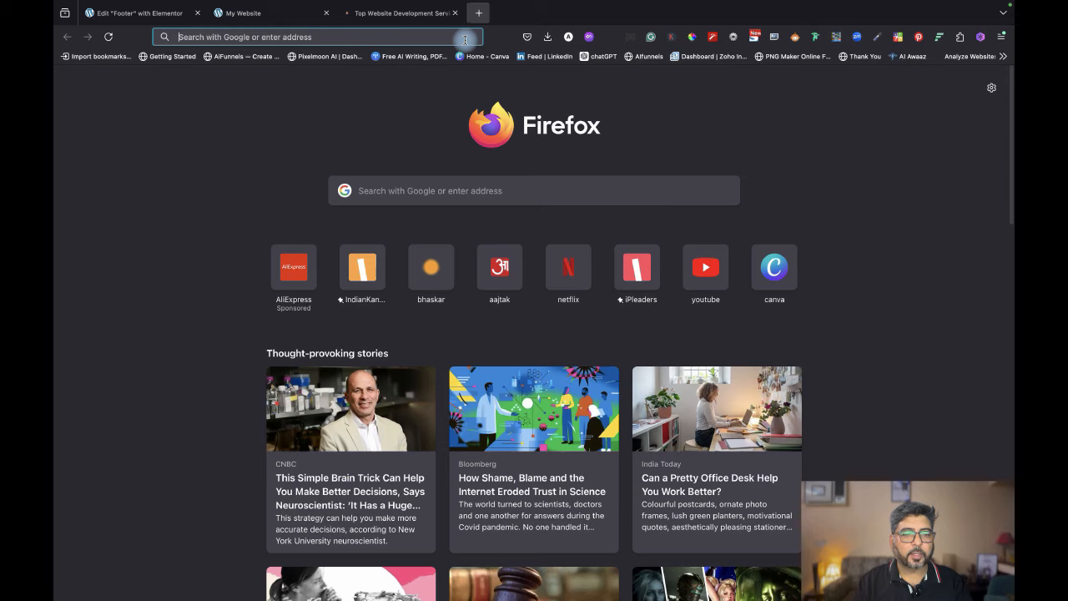
{"action": "left_click", "coordinate": [429, 191]}
{"action": "type", "text": "html"}
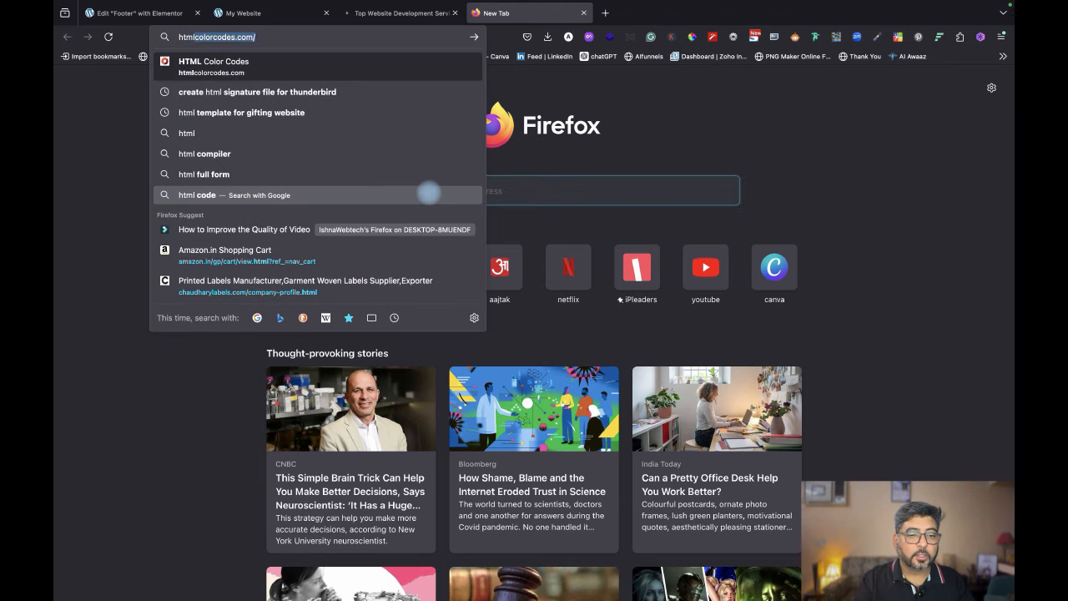
{"action": "type", "text": " code "}
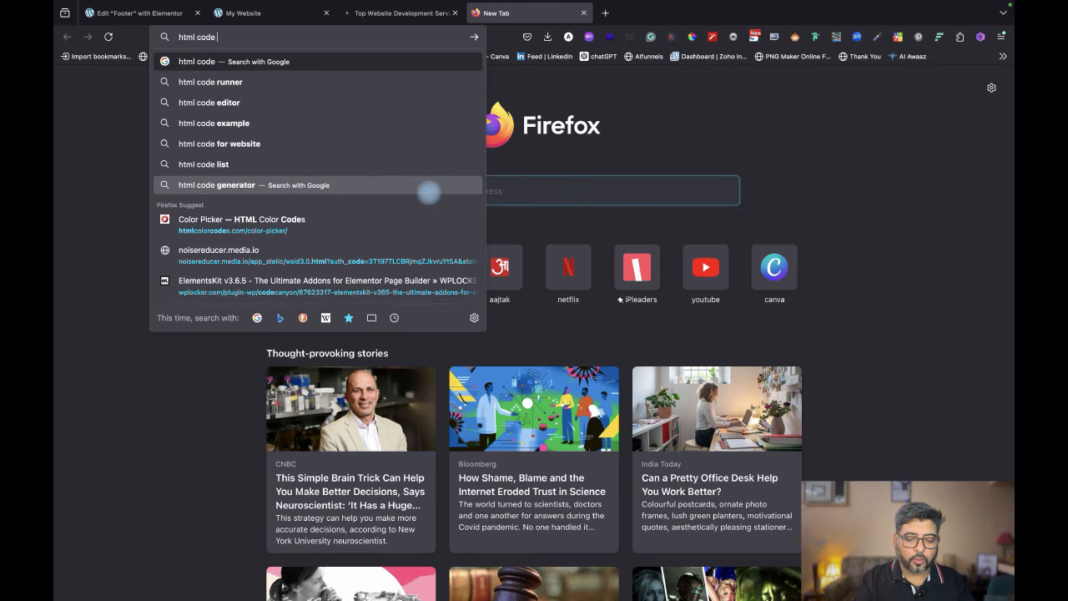
{"action": "type", "text": "for text "}
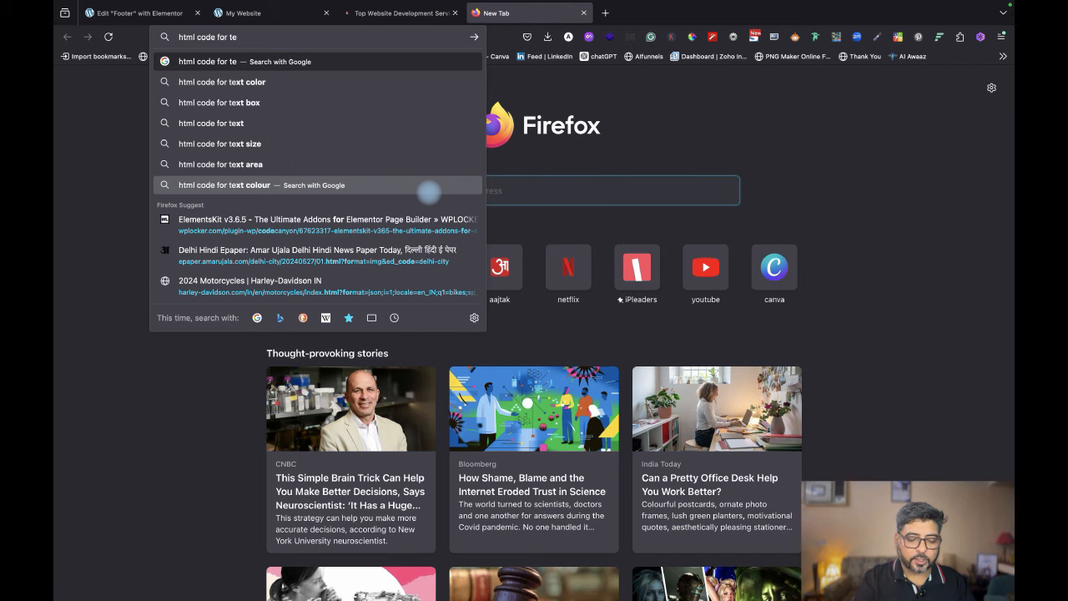
{"action": "type", "text": "color"}
{"action": "key", "text": "Return"}
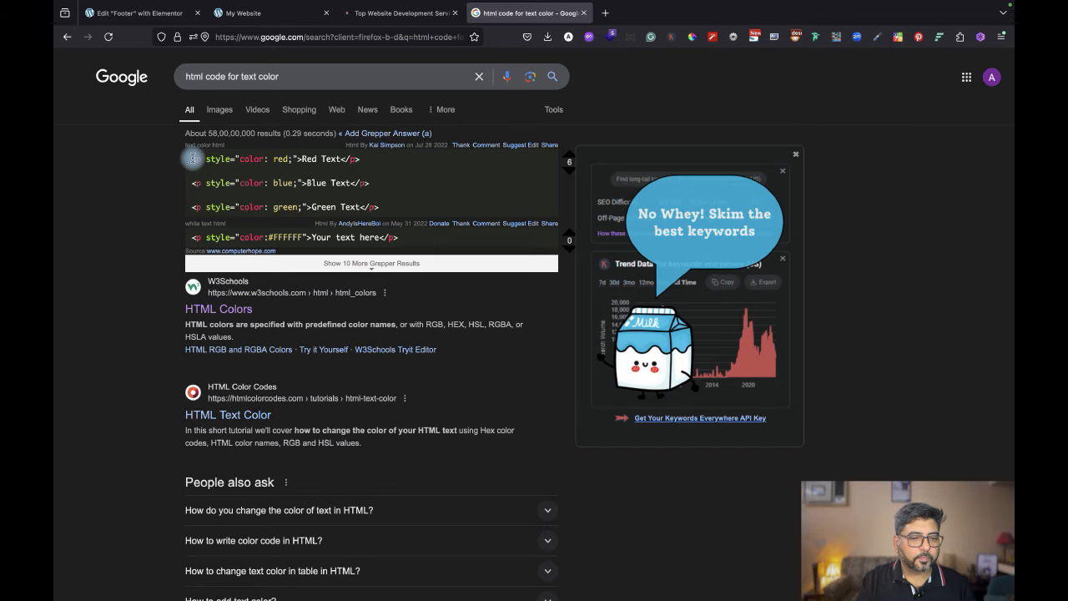
{"action": "left_click_drag", "start_coordinate": [191, 159], "coordinate": [366, 159]}
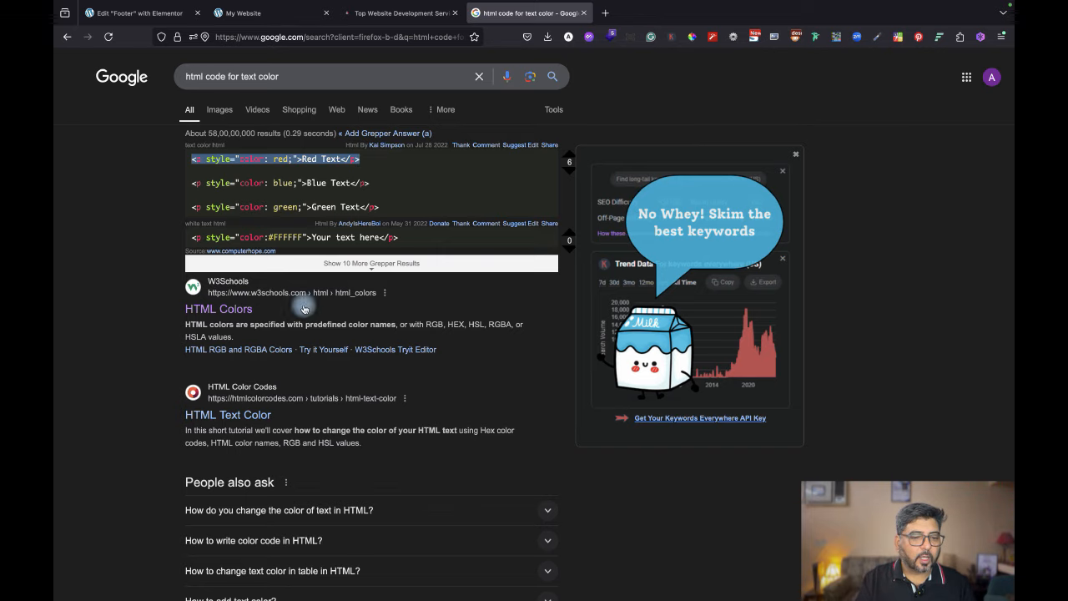
Open W3Schools' HTML Colors page and copy the DodgerBlue Hello World h1 example.
{"action": "left_click", "coordinate": [229, 283]}
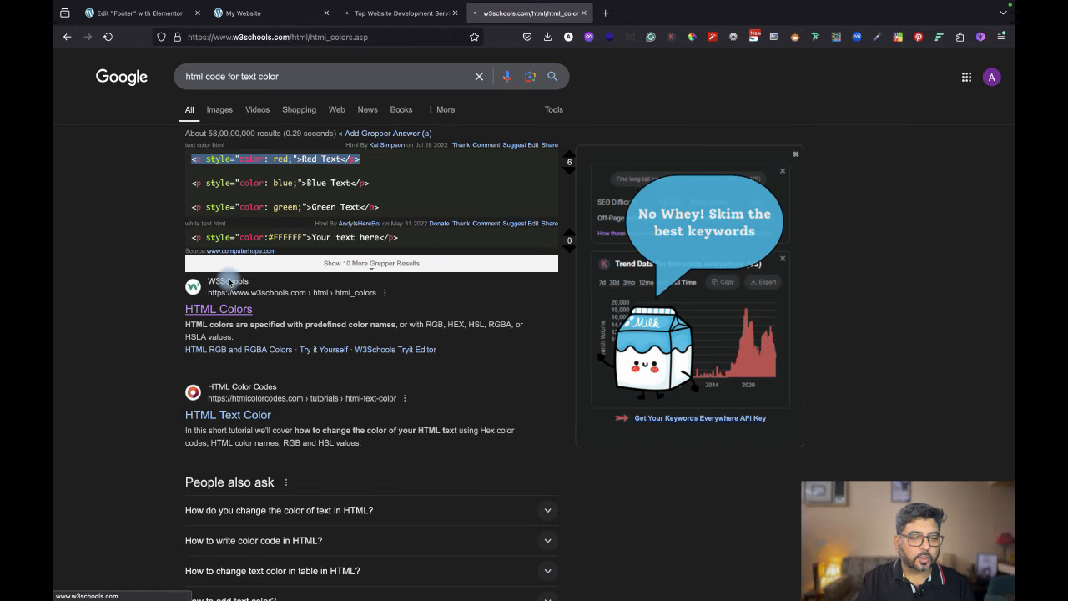
{"action": "scroll", "coordinate": [465, 309], "scroll_direction": "down", "scroll_amount": 3}
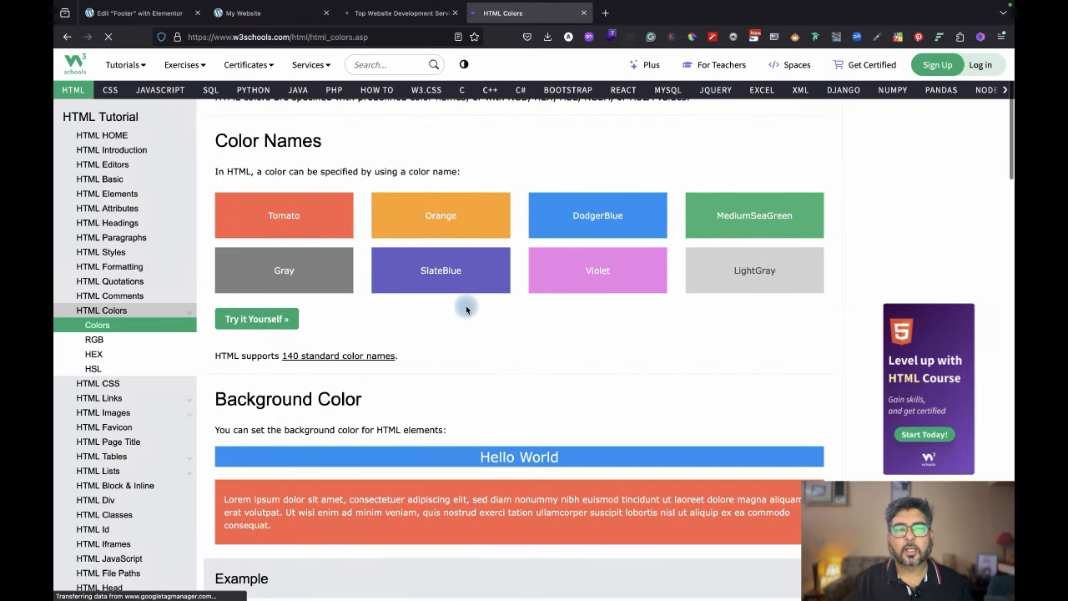
{"action": "scroll", "coordinate": [465, 308], "scroll_direction": "down", "scroll_amount": 5}
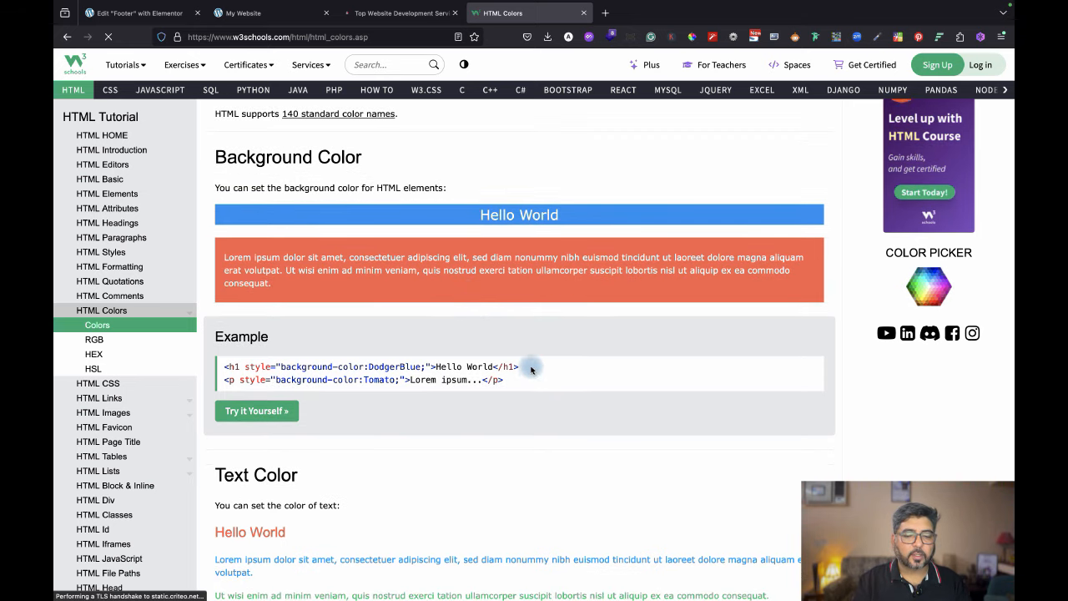
{"action": "left_click_drag", "start_coordinate": [527, 370], "coordinate": [211, 370]}
{"action": "key", "text": "super+c"}
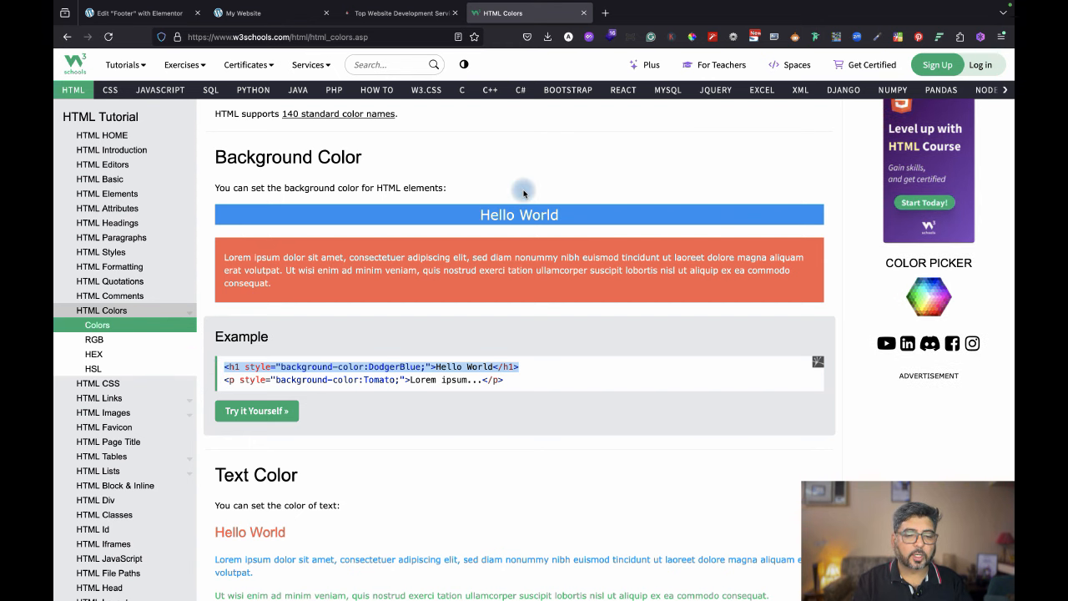
{"action": "left_click", "coordinate": [155, 17]}
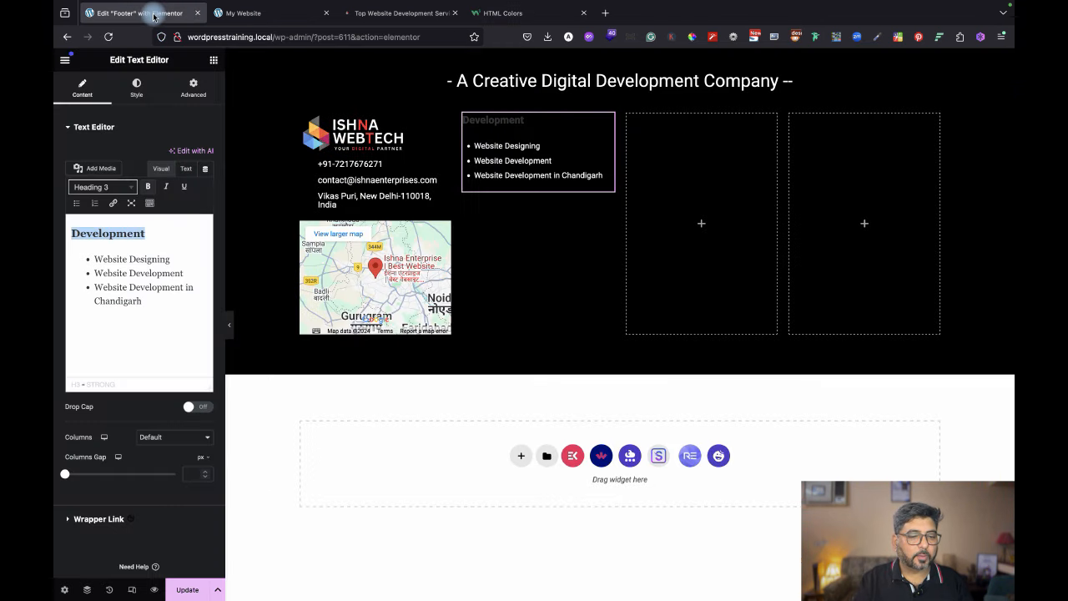
Paste the DodgerBlue Hello World h1 at the top of the HTML and change 'background-' to 'text-'.
{"action": "left_click", "coordinate": [186, 169]}
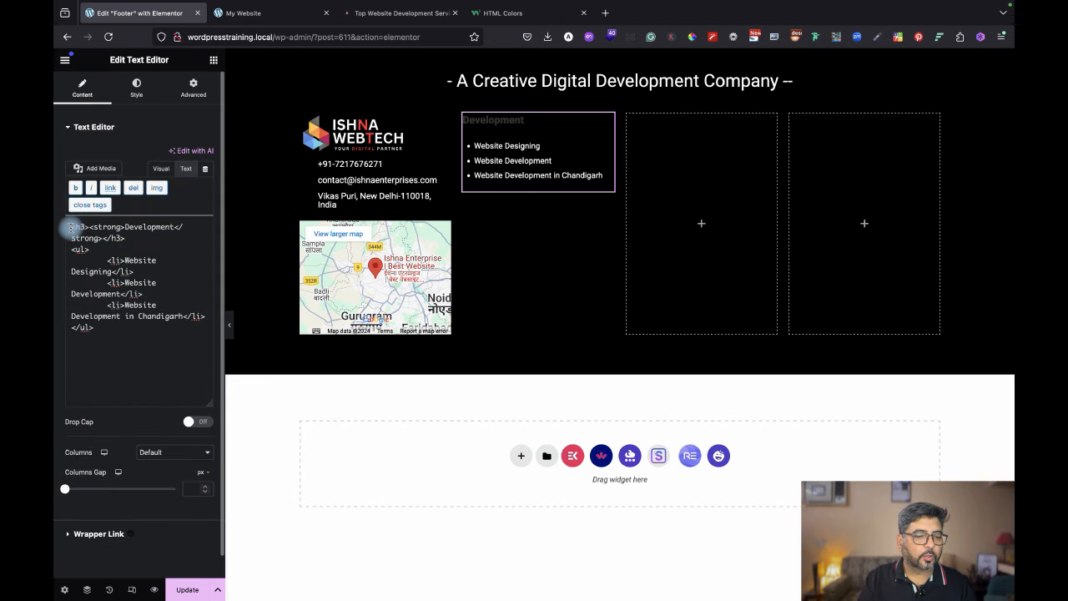
{"action": "key", "text": "Return"}
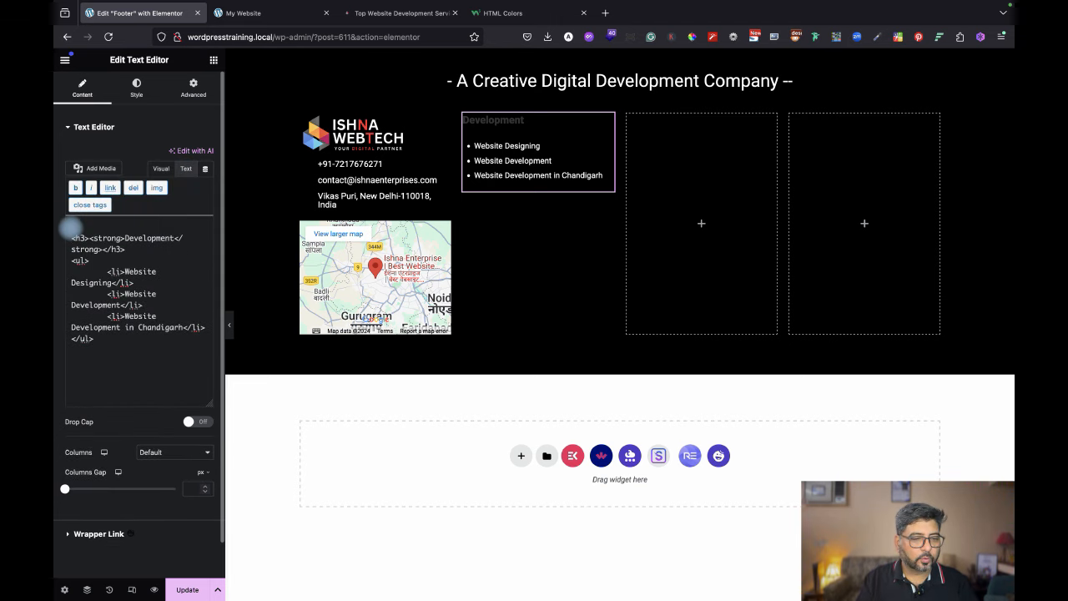
{"action": "key", "text": "super+v"}
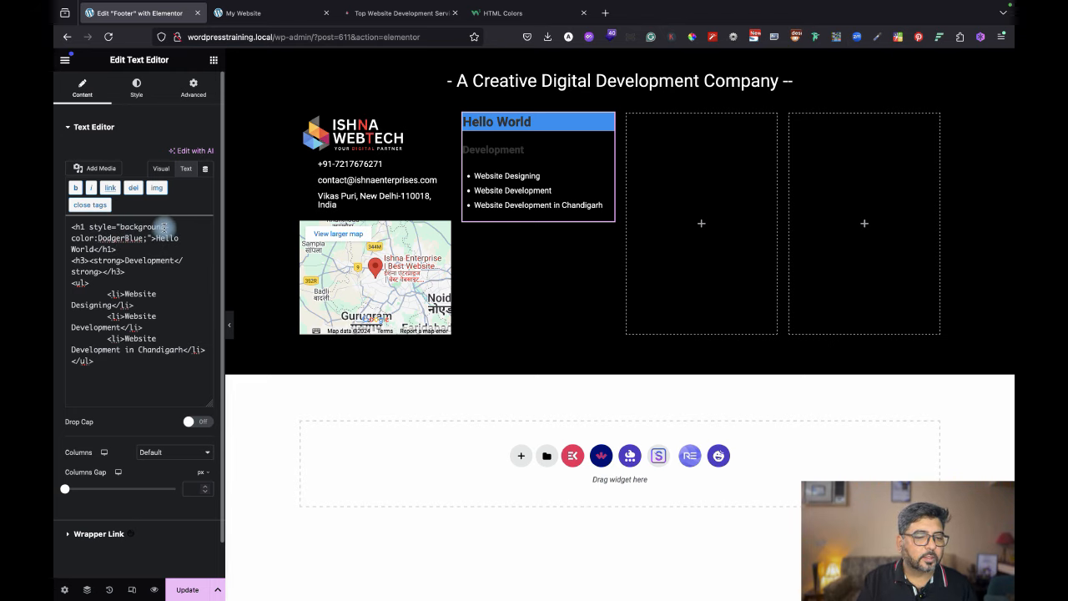
{"action": "double_click", "coordinate": [132, 227]}
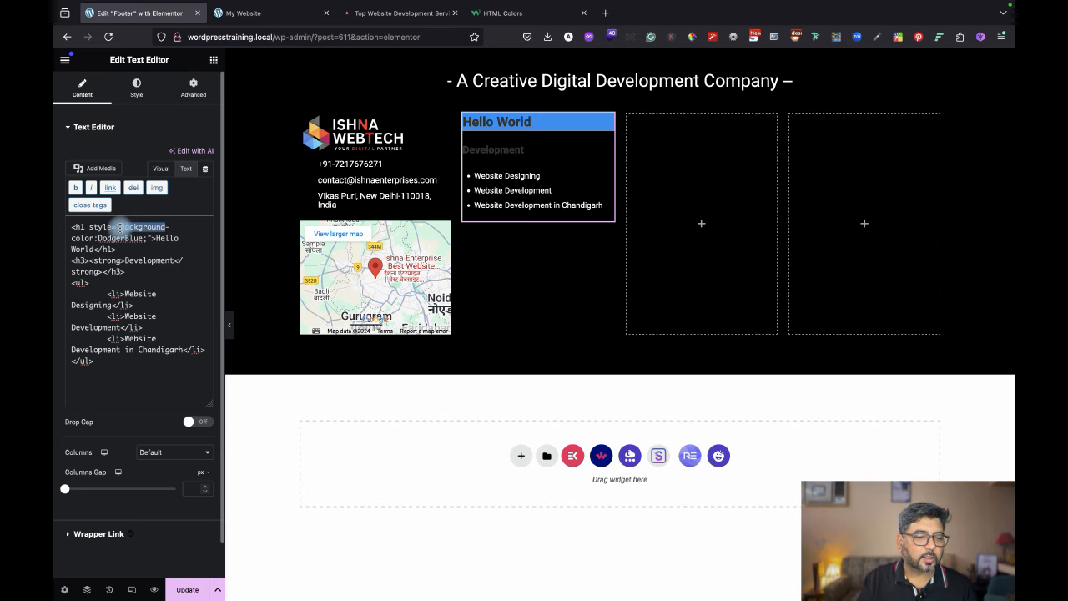
{"action": "type", "text": "text"}
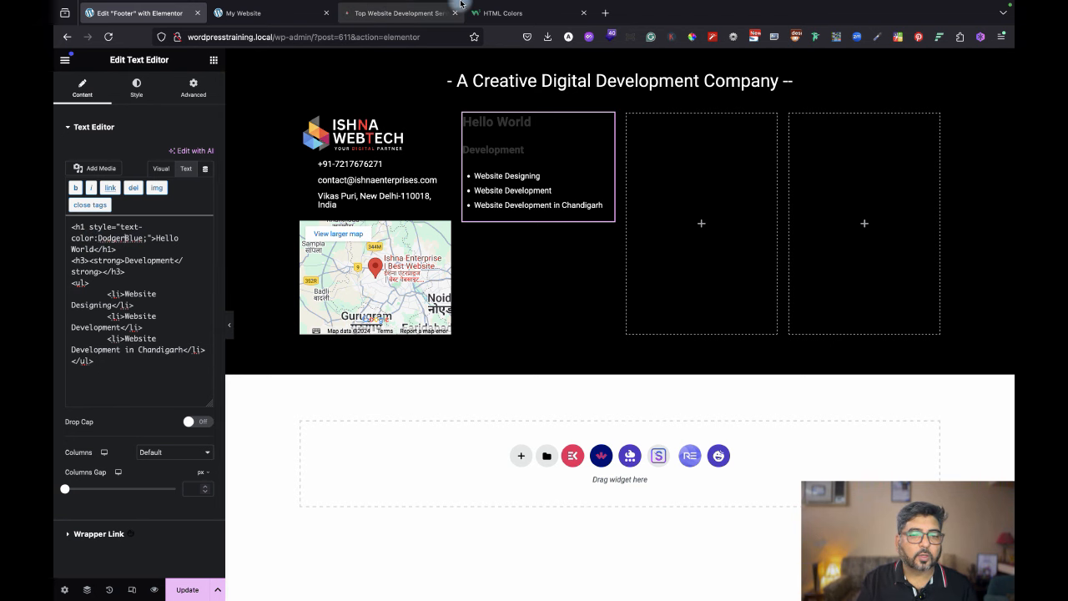
Copy W3Schools' Tomato text-colour h1 example, then select the old Hello World line in the editor.
{"action": "left_click", "coordinate": [517, 14]}
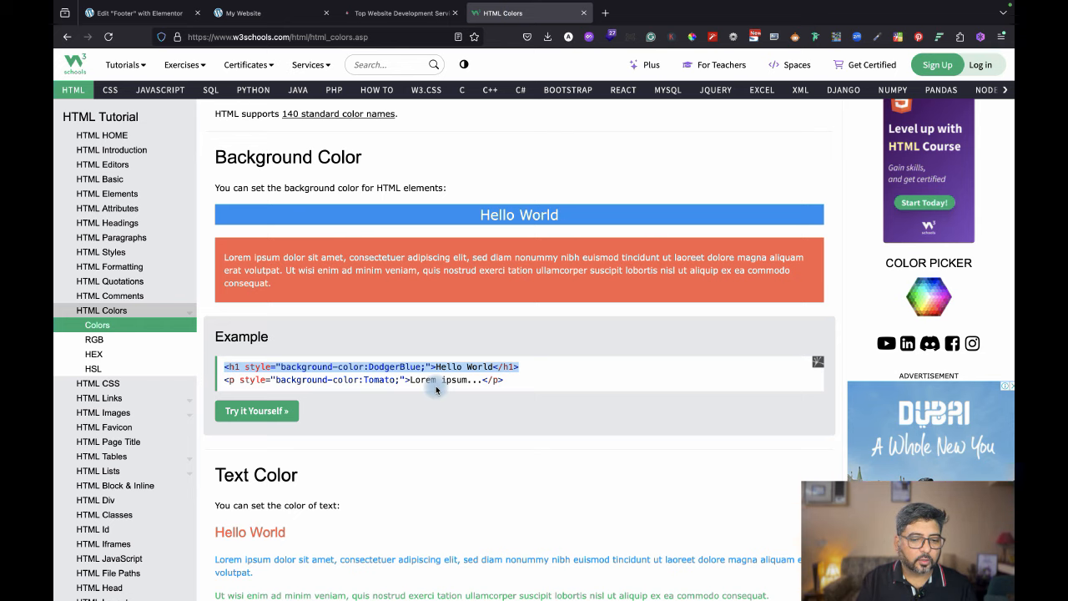
{"action": "scroll", "coordinate": [393, 389], "scroll_direction": "down", "scroll_amount": 5}
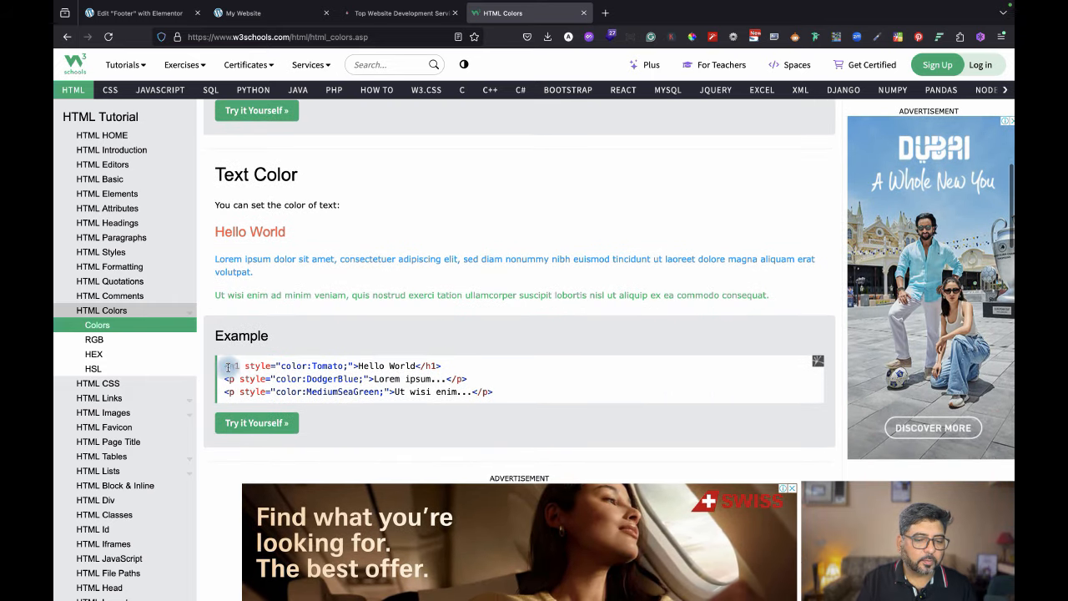
{"action": "left_click_drag", "start_coordinate": [224, 366], "coordinate": [446, 367]}
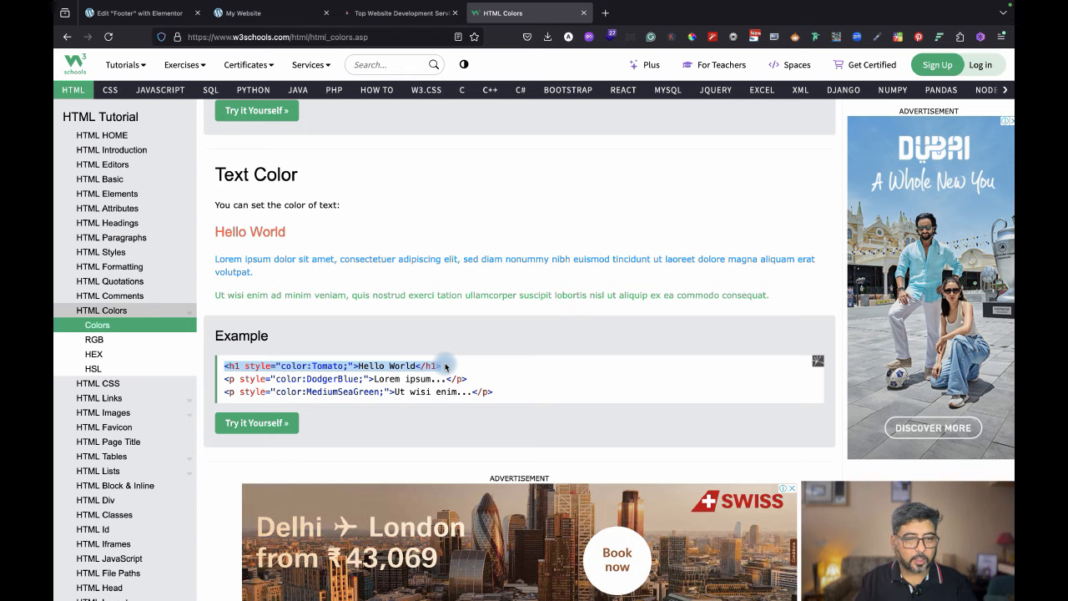
{"action": "left_click", "coordinate": [150, 17]}
{"action": "left_click_drag", "start_coordinate": [116, 249], "coordinate": [53, 217]}
Replace the Hello World line with the Tomato heading code, fixing its tag as h1.
{"action": "key", "text": "BackSpace"}
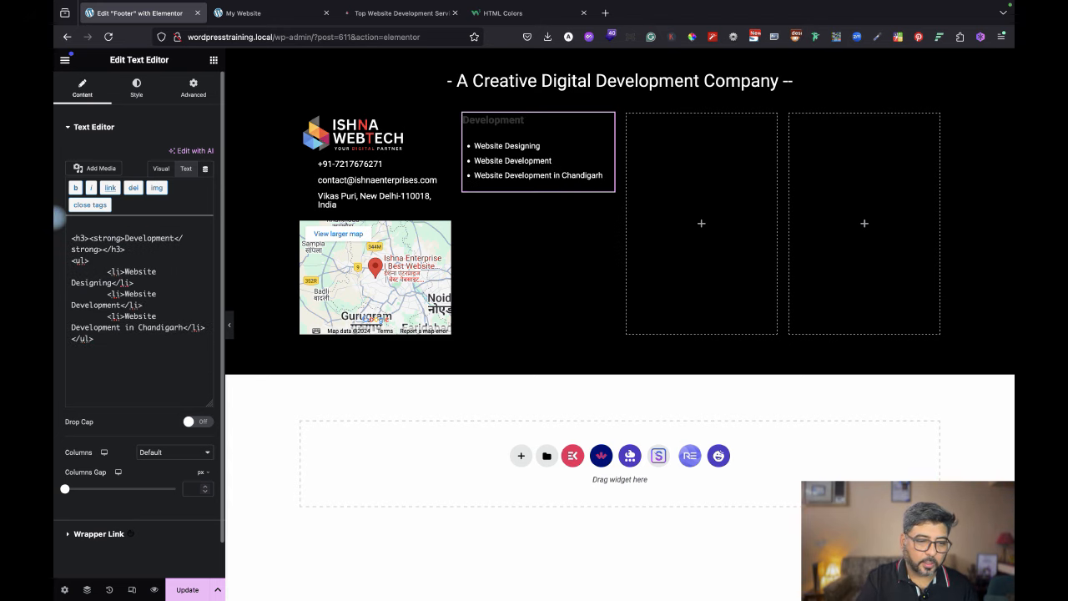
{"action": "key", "text": "super+z"}
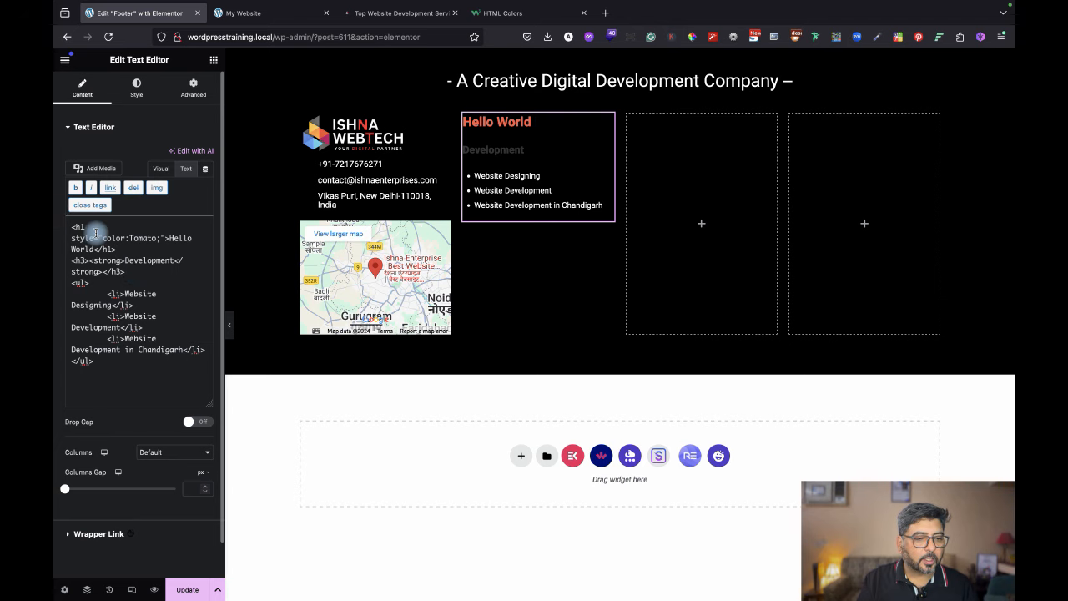
{"action": "left_click", "coordinate": [84, 226]}
{"action": "key", "text": "BackSpace"}
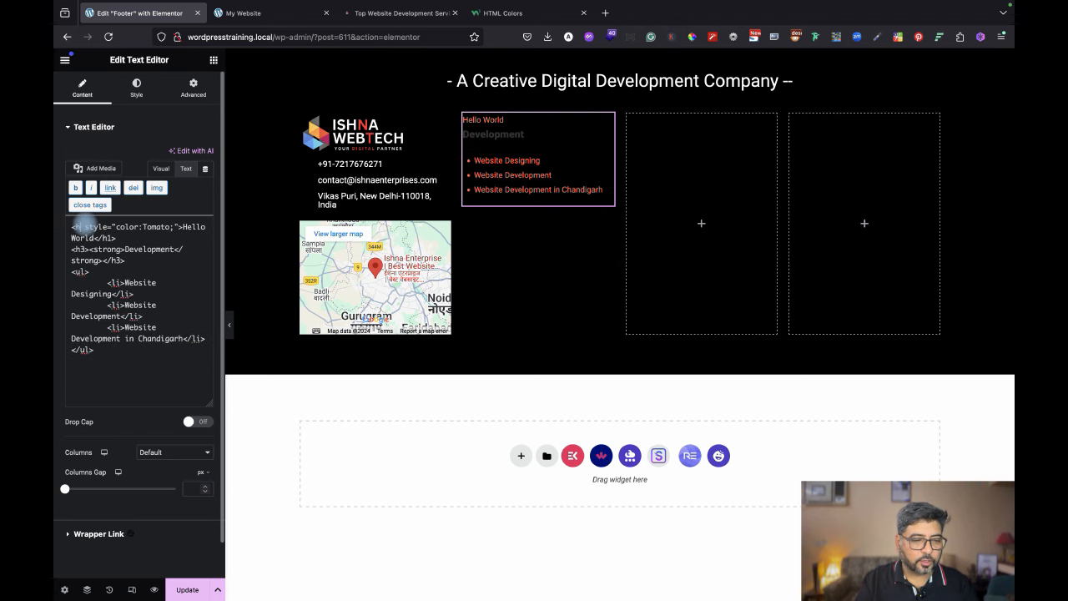
{"action": "type", "text": "3"}
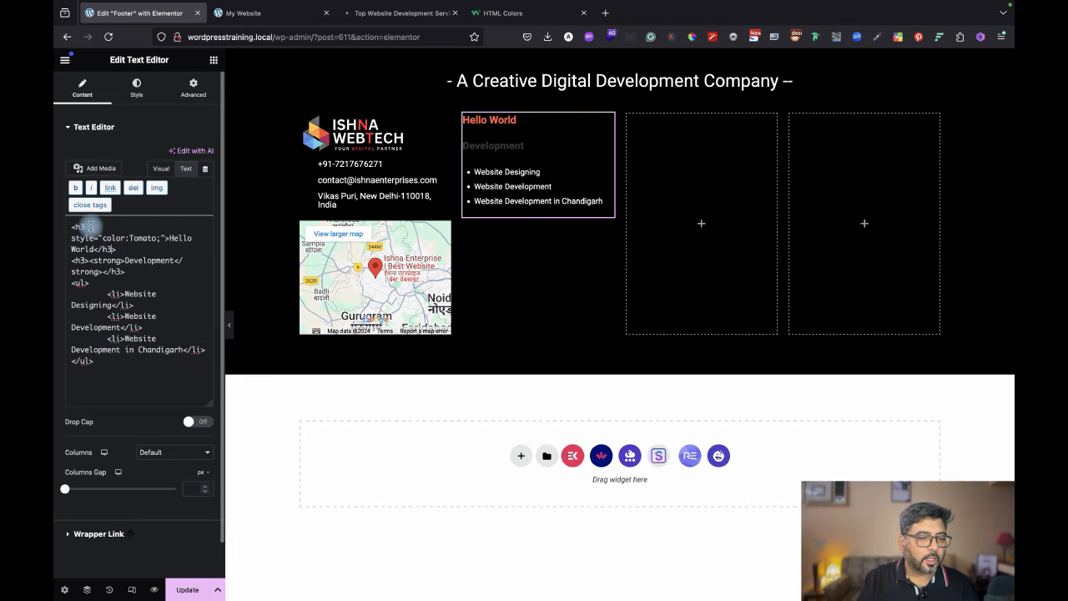
{"action": "type", "text": ">"}
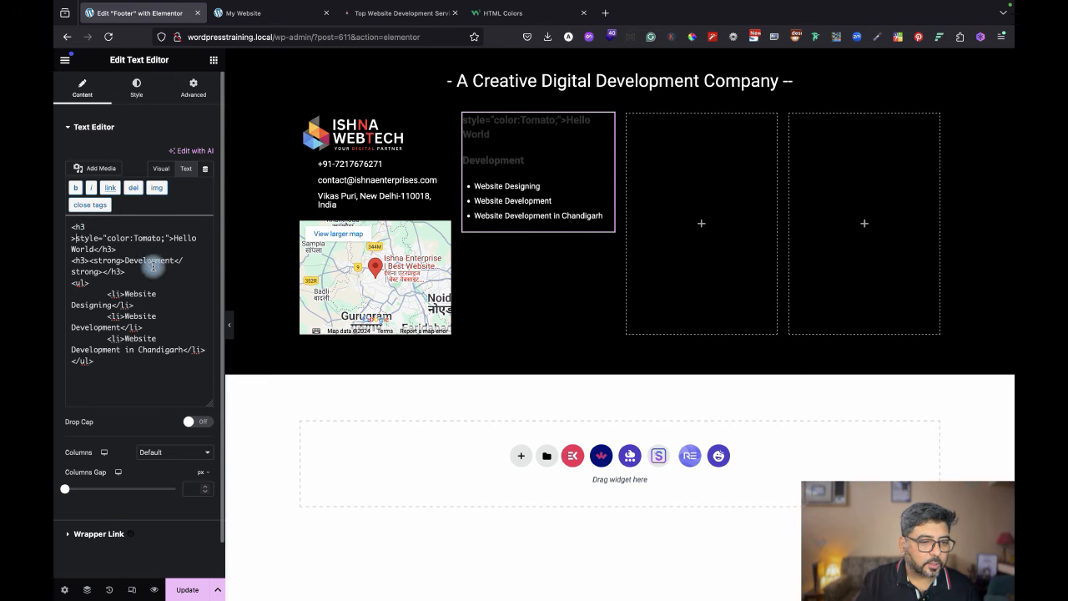
{"action": "key", "text": "BackSpace"}
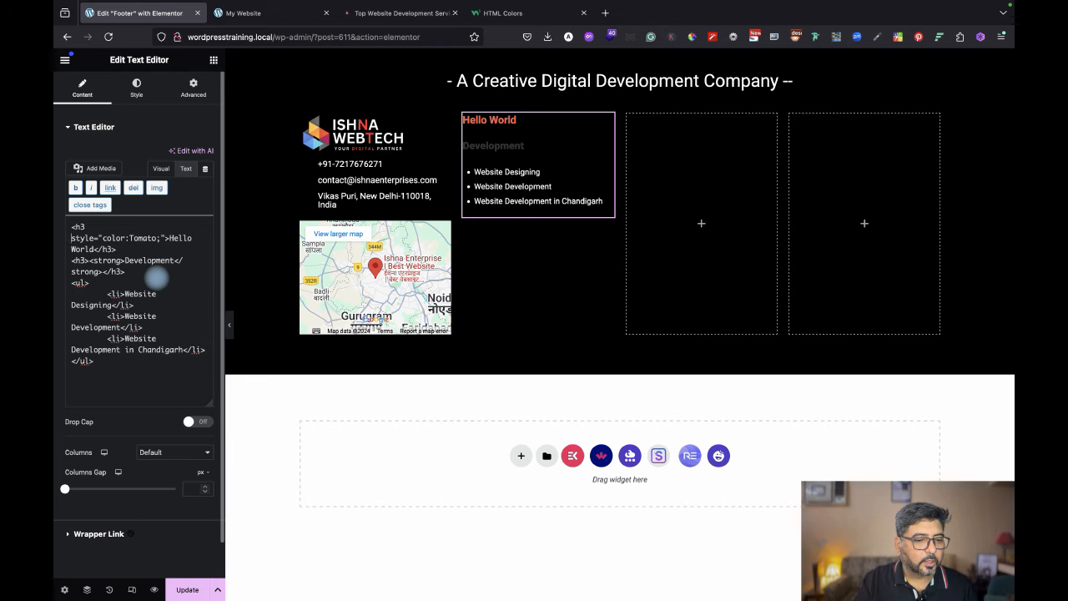
{"action": "type", "text": ">"}
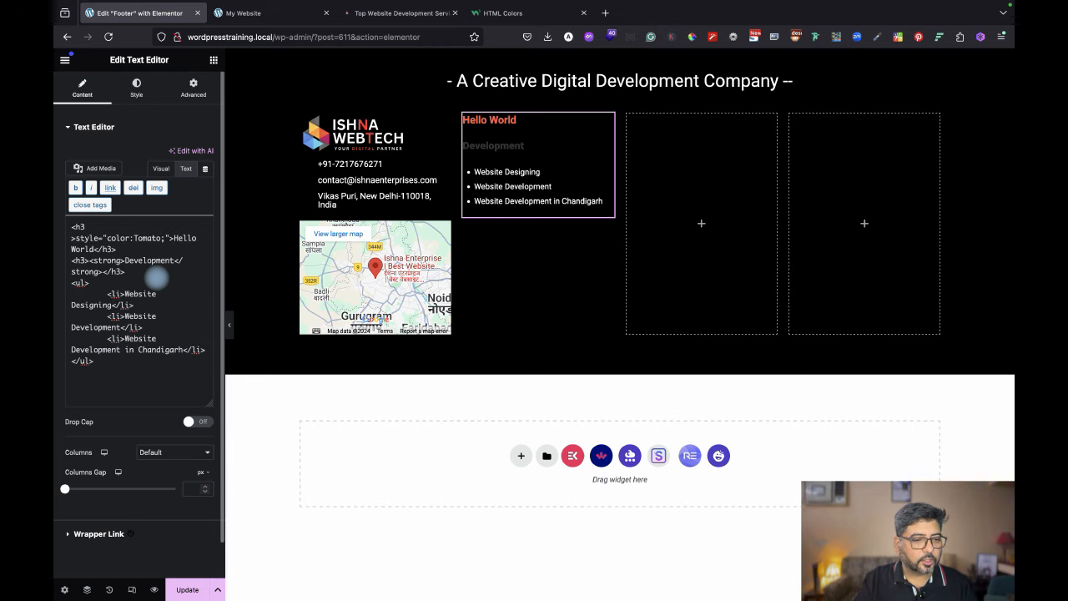
{"action": "key", "text": "BackSpace"}
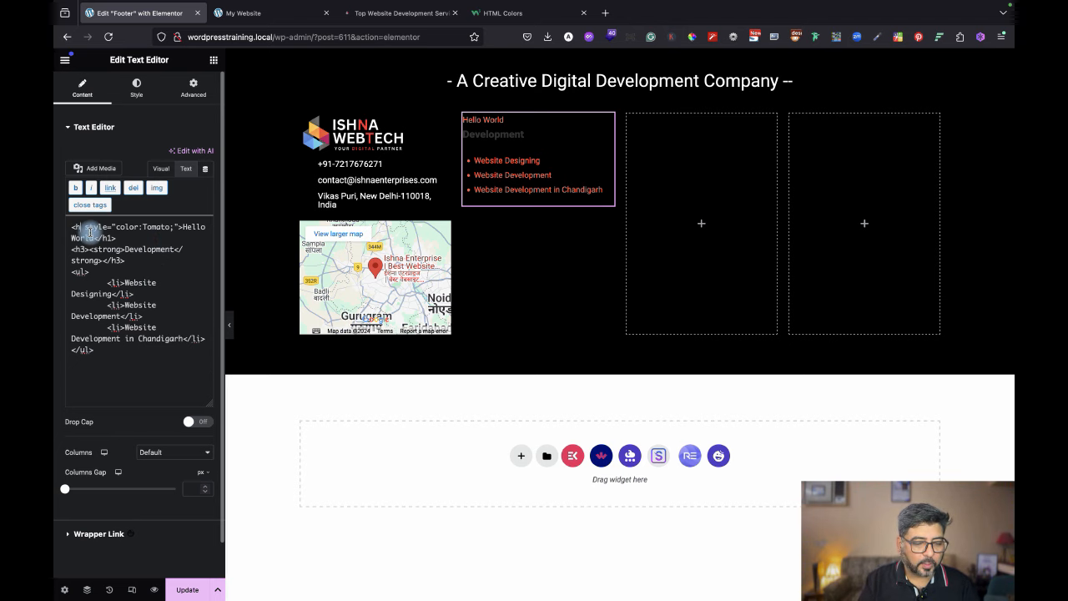
{"action": "type", "text": "1"}
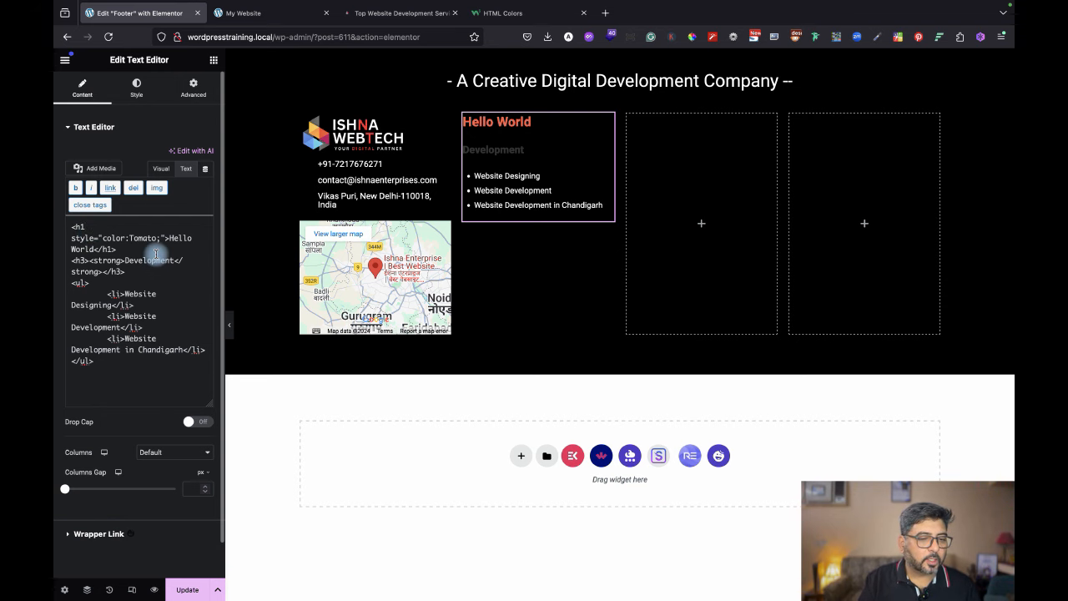
Change the heading colour to white, retitle it Development, and delete the old h3 subheading.
{"action": "left_click_drag", "start_coordinate": [156, 238], "coordinate": [130, 238]}
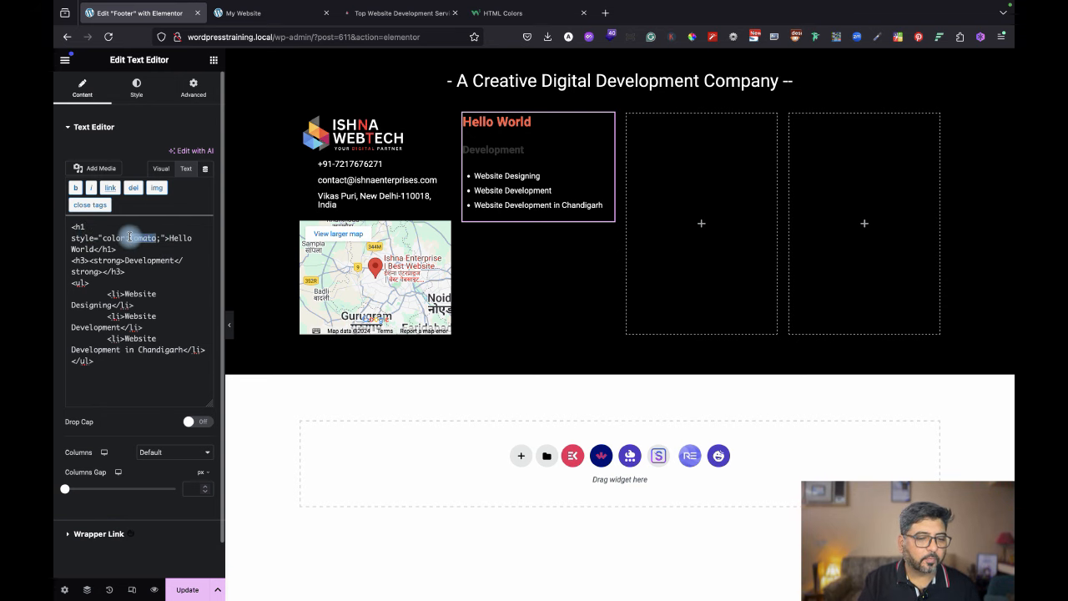
{"action": "type", "text": "white"}
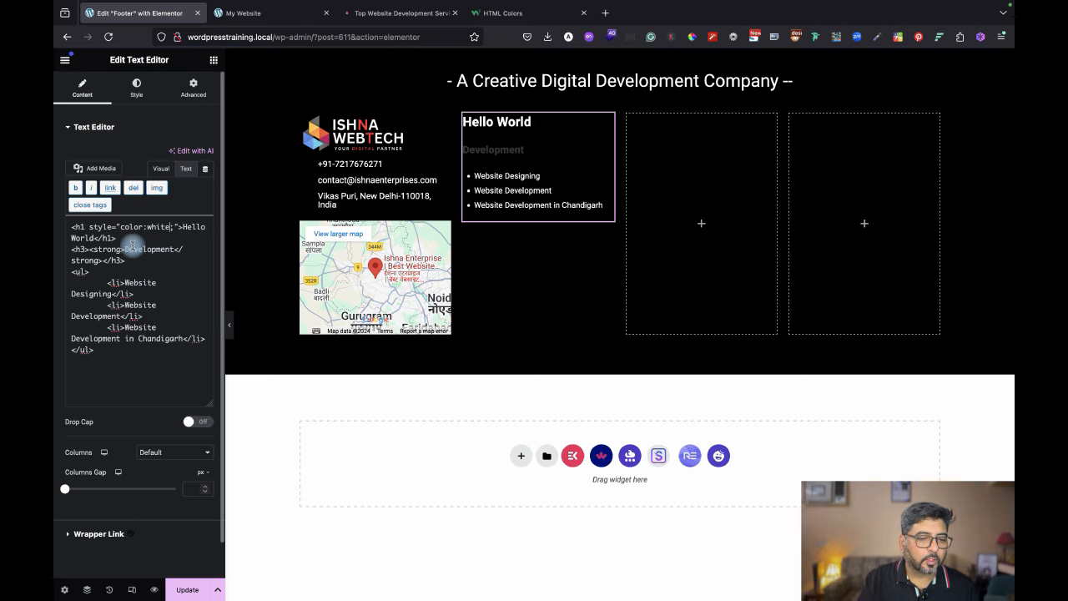
{"action": "left_click_drag", "start_coordinate": [125, 249], "coordinate": [93, 238]}
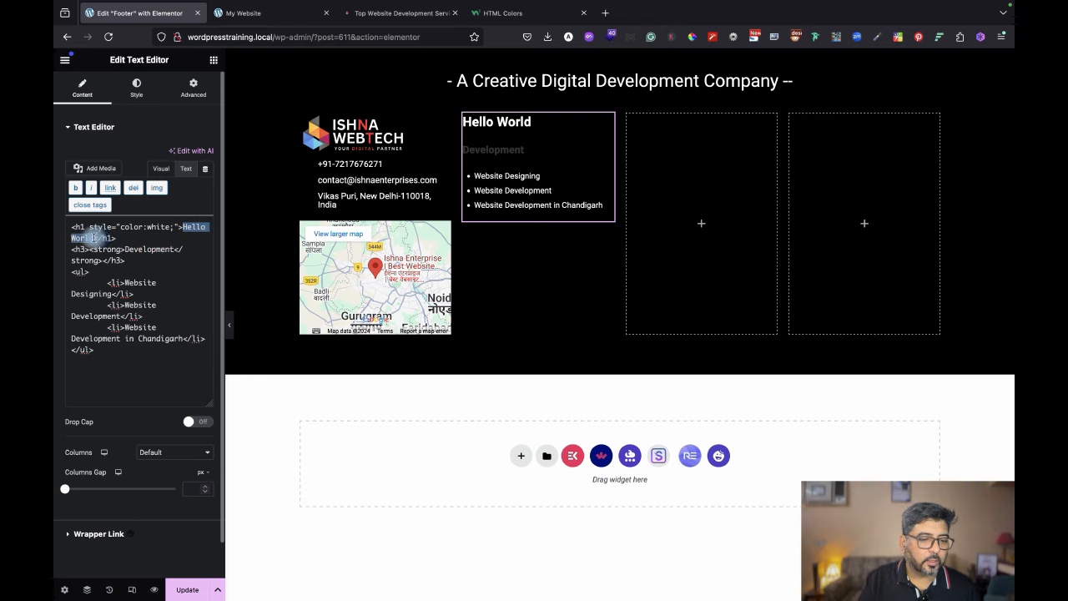
{"action": "type", "text": "Development"}
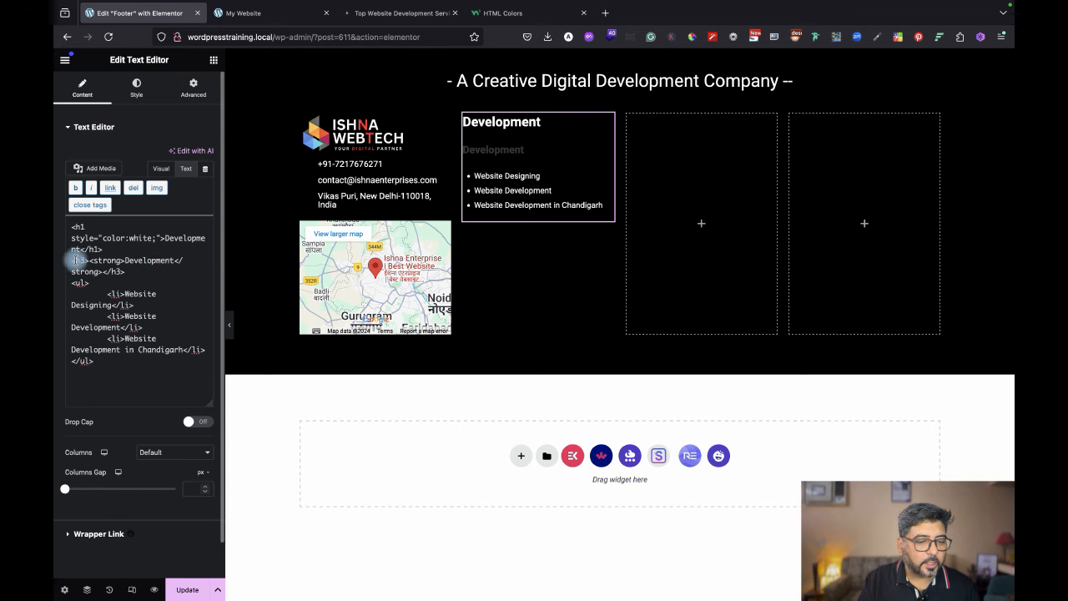
{"action": "left_click_drag", "start_coordinate": [74, 261], "coordinate": [190, 269]}
{"action": "key", "text": "BackSpace"}
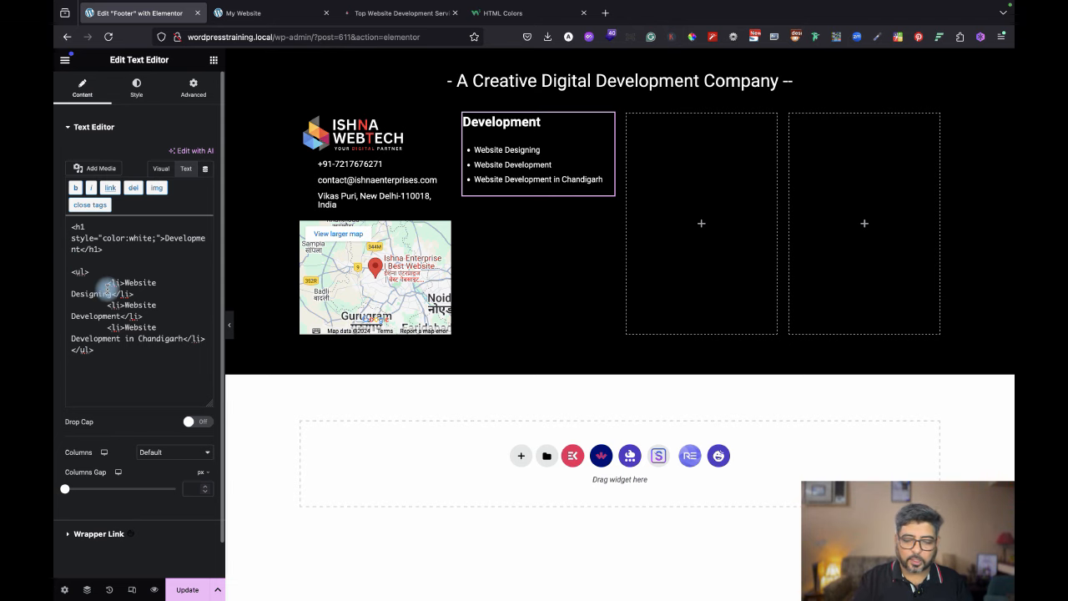
{"action": "key", "text": "BackSpace"}
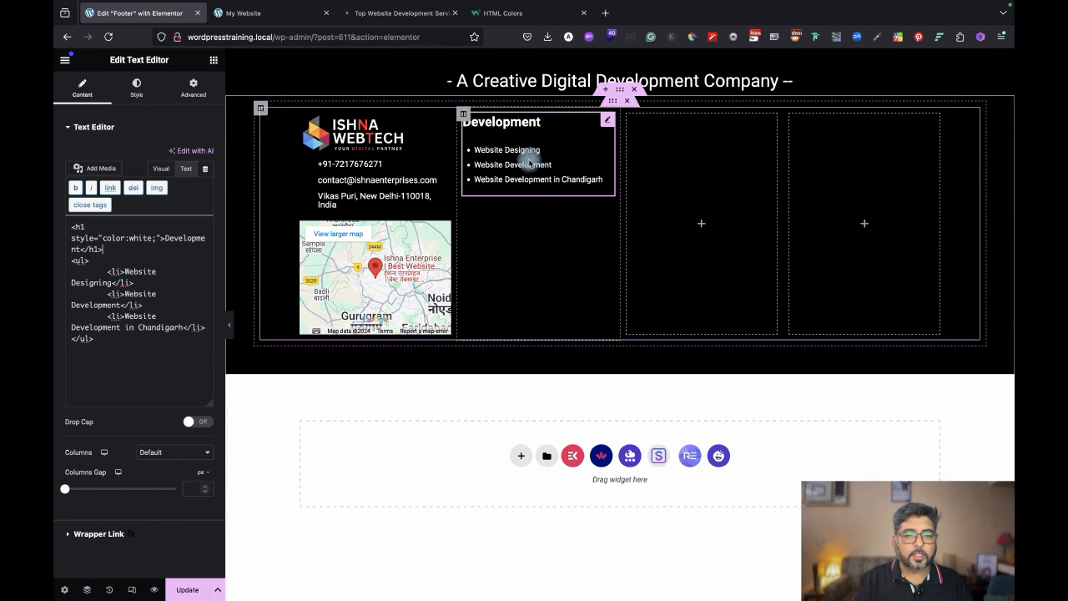
{"action": "left_click", "coordinate": [492, 12]}
{"action": "scroll", "coordinate": [395, 353], "scroll_direction": "down", "scroll_amount": 4}
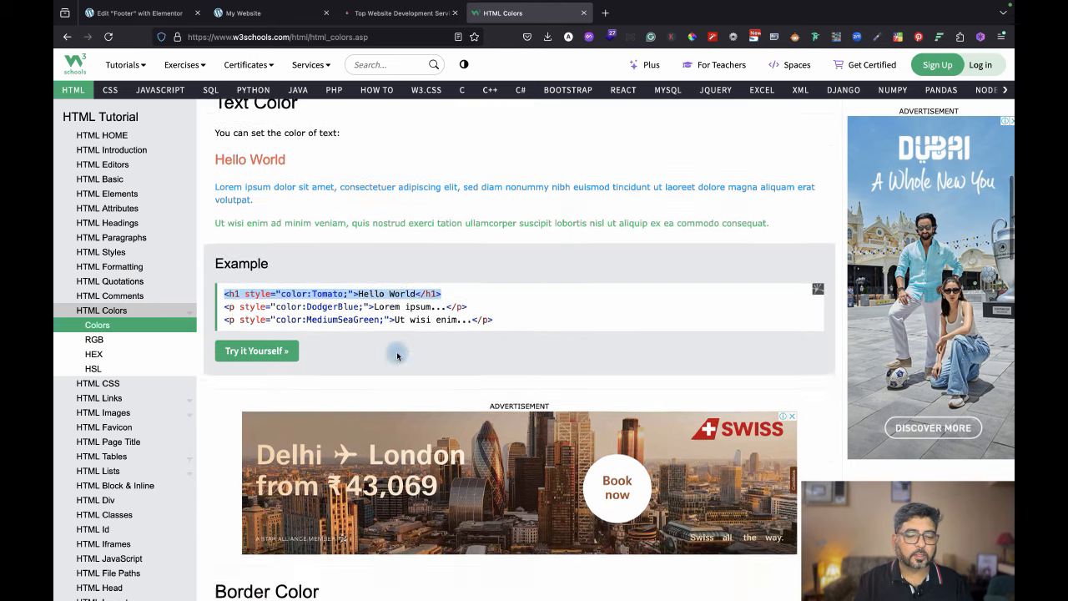
{"action": "scroll", "coordinate": [436, 420], "scroll_direction": "down", "scroll_amount": 3}
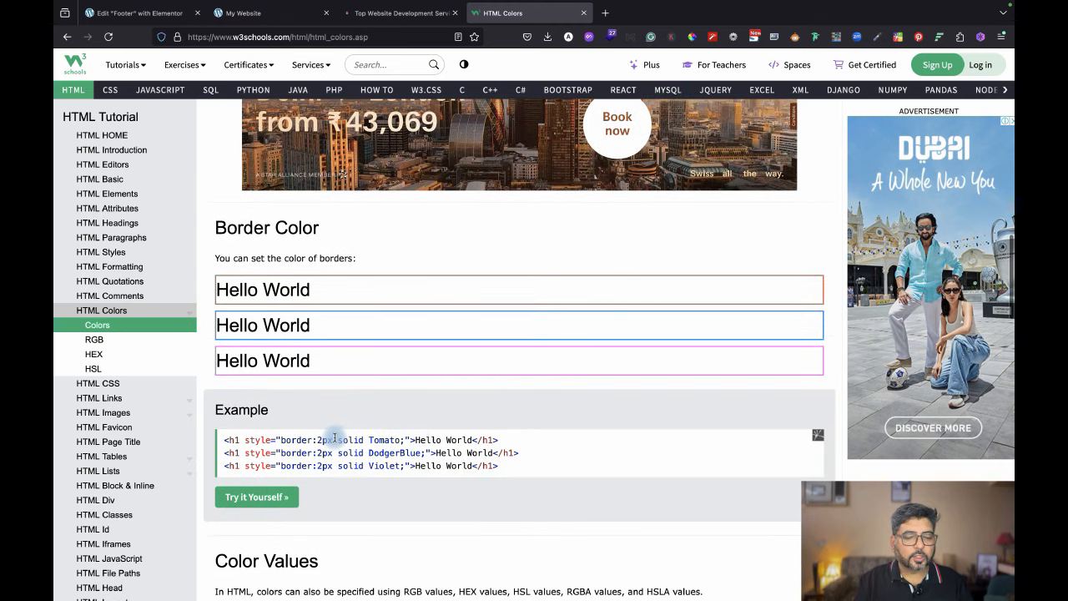
{"action": "scroll", "coordinate": [412, 489], "scroll_direction": "down", "scroll_amount": 10}
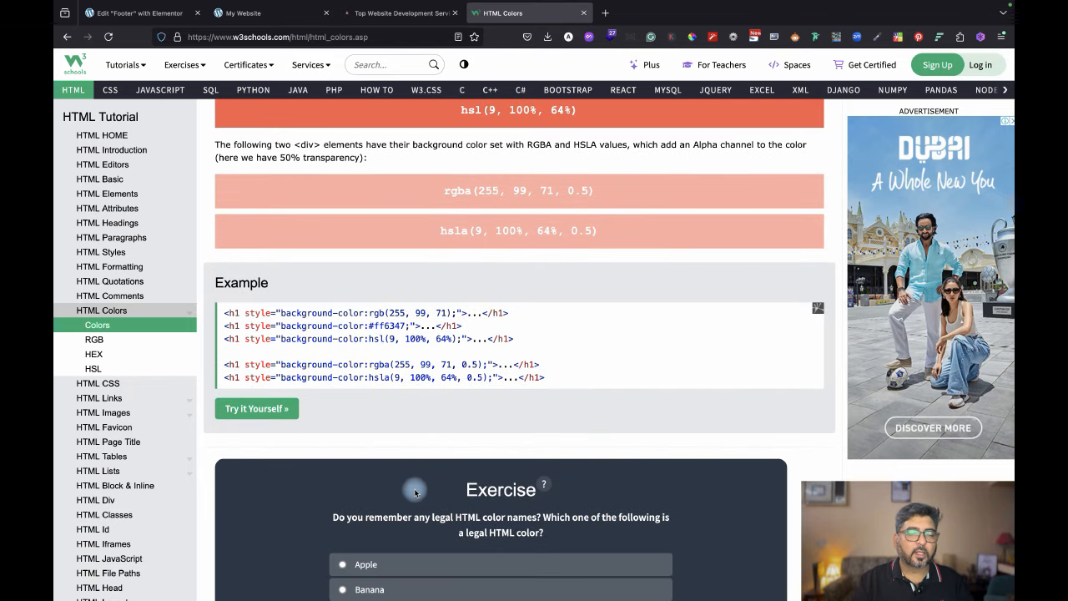
{"action": "scroll", "coordinate": [415, 492], "scroll_direction": "up", "scroll_amount": 12}
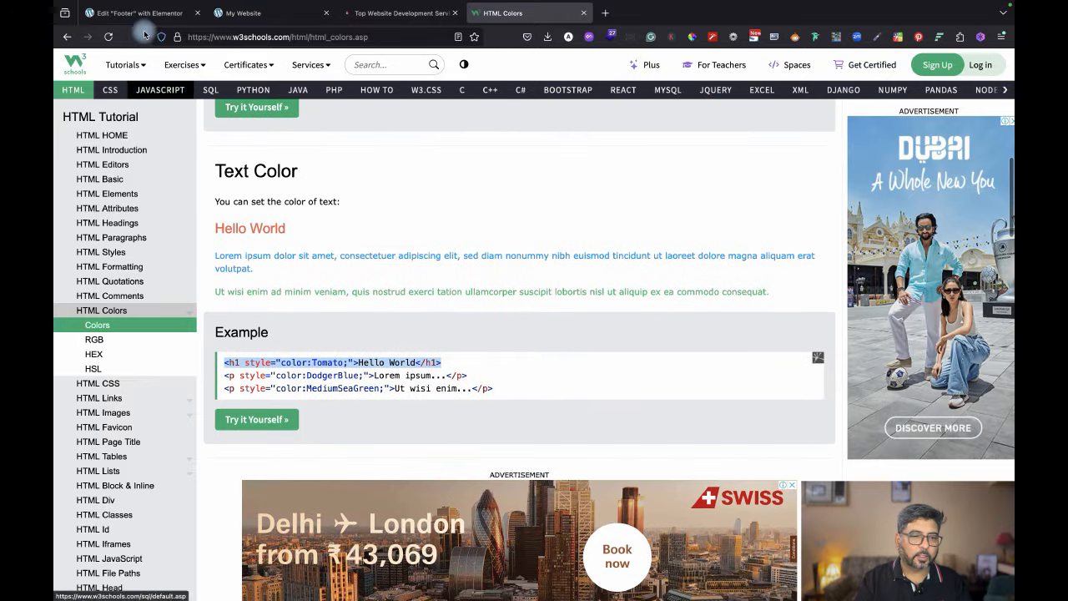
{"action": "left_click", "coordinate": [133, 12]}
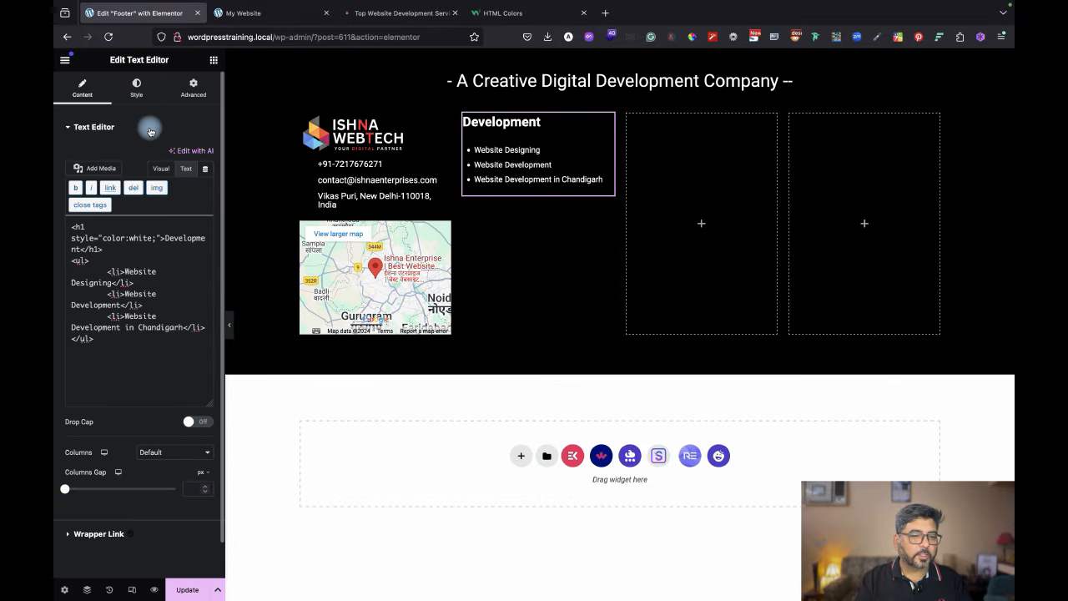
Change the Development list's text colour to light grey.
{"action": "left_click", "coordinate": [137, 85]}
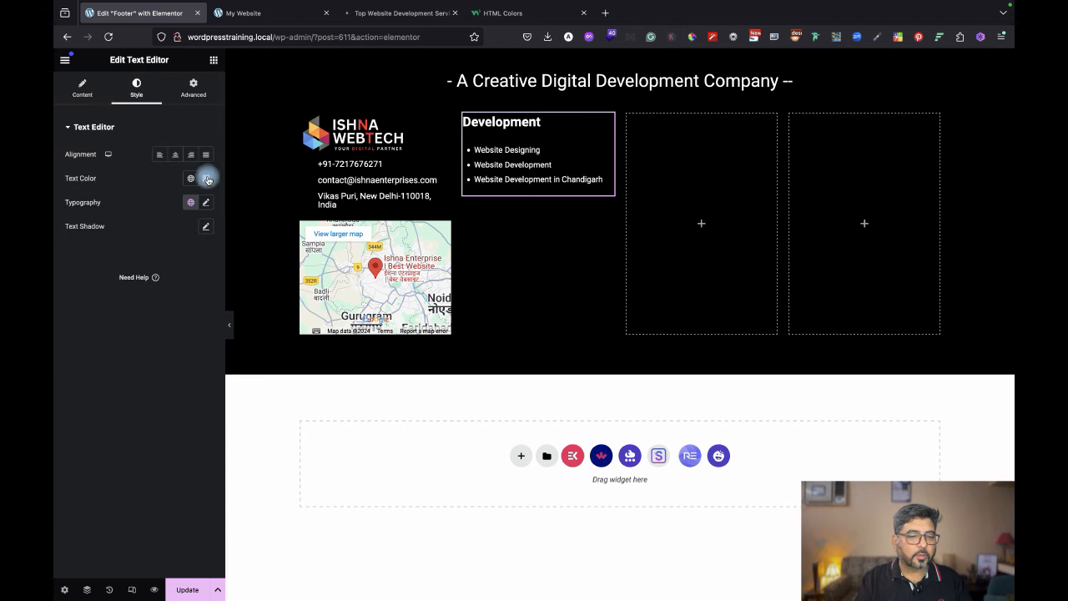
{"action": "left_click", "coordinate": [207, 178]}
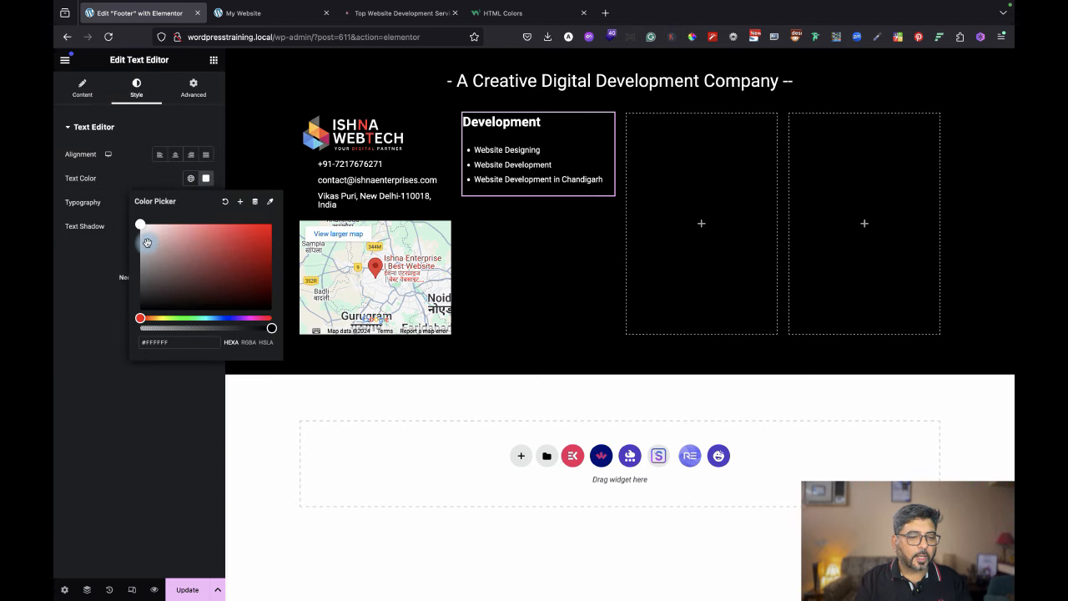
{"action": "left_click_drag", "start_coordinate": [146, 242], "coordinate": [140, 239]}
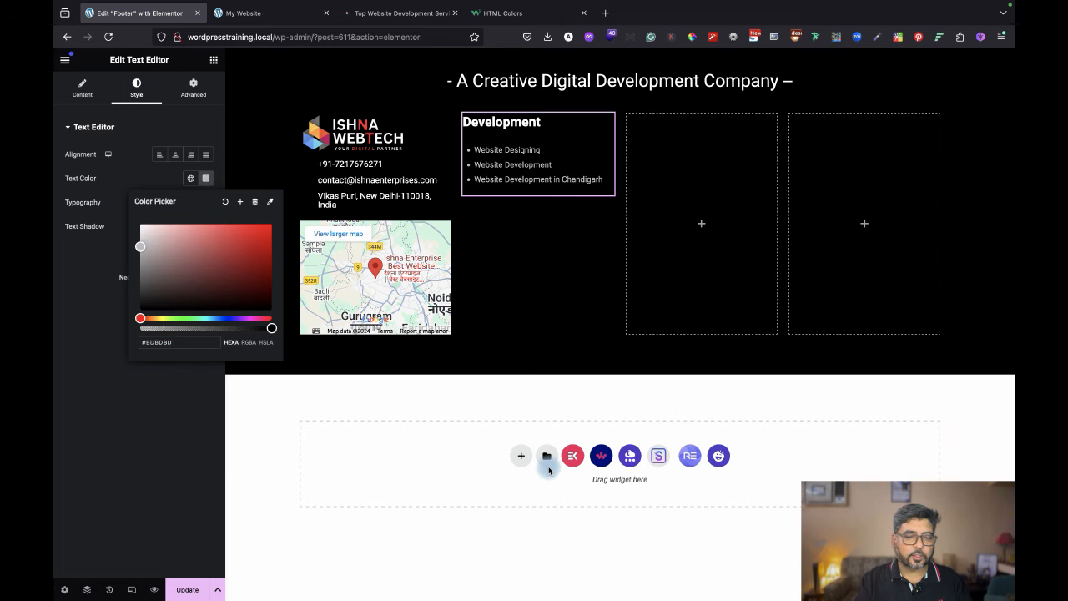
{"action": "left_click", "coordinate": [513, 352]}
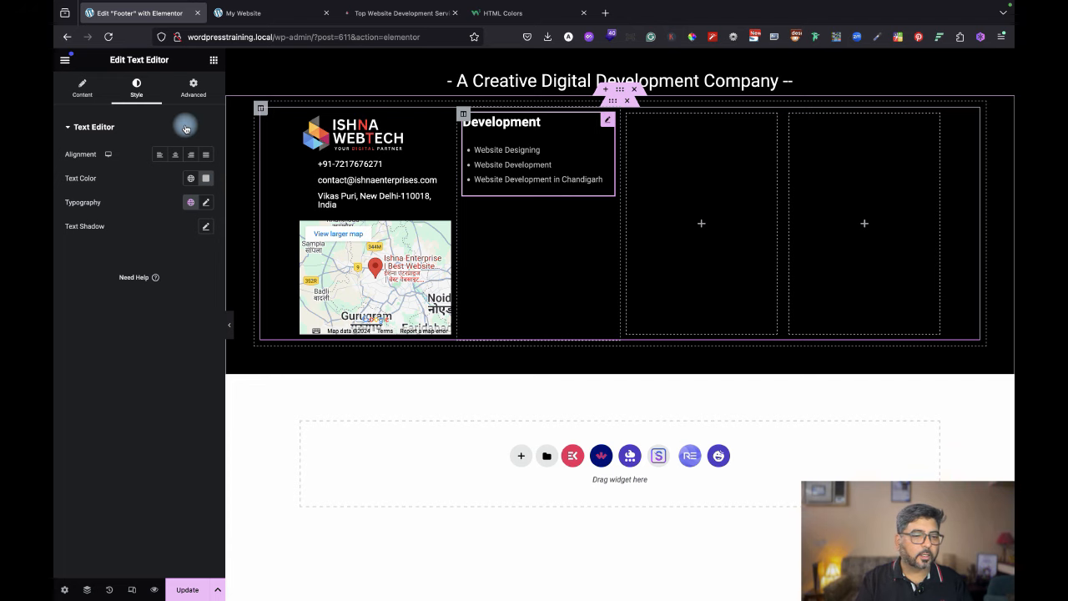
Adjust the widget's linked margin from -15 up to 16px on all sides and preview.
{"action": "left_click", "coordinate": [192, 84]}
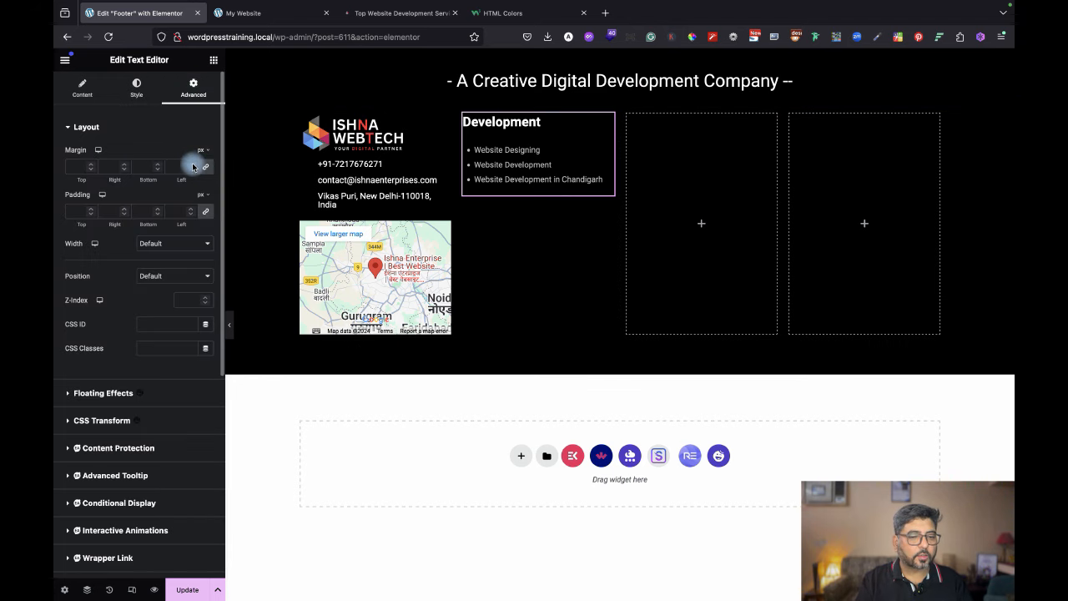
{"action": "left_click", "coordinate": [190, 170]}
{"action": "left_click", "coordinate": [190, 170]}
{"action": "left_click", "coordinate": [190, 171]}
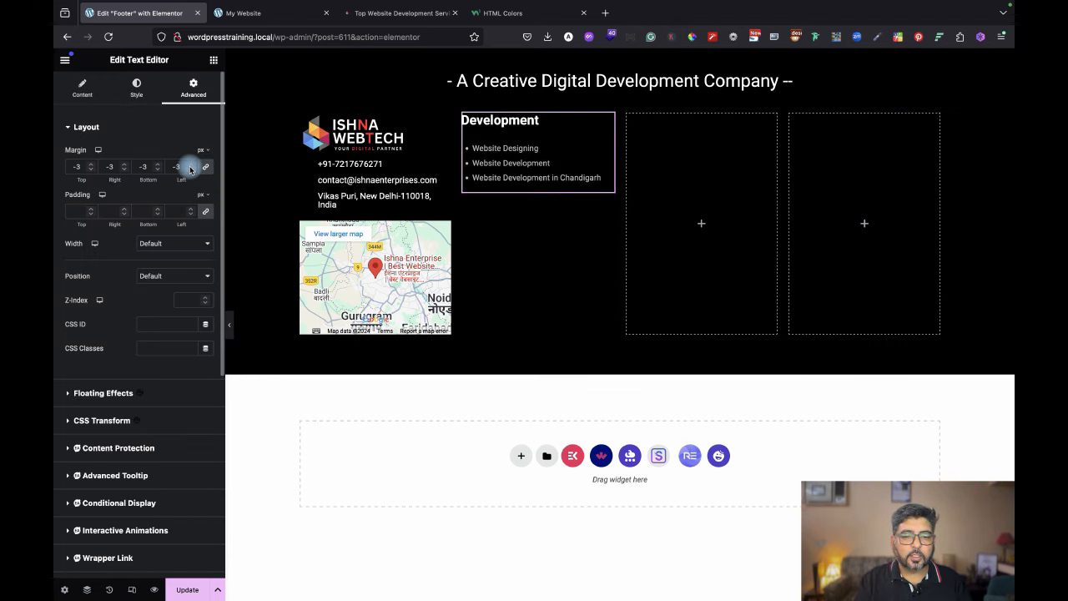
{"action": "left_click", "coordinate": [190, 170]}
{"action": "left_click", "coordinate": [190, 170]}
{"action": "left_click", "coordinate": [190, 170]}
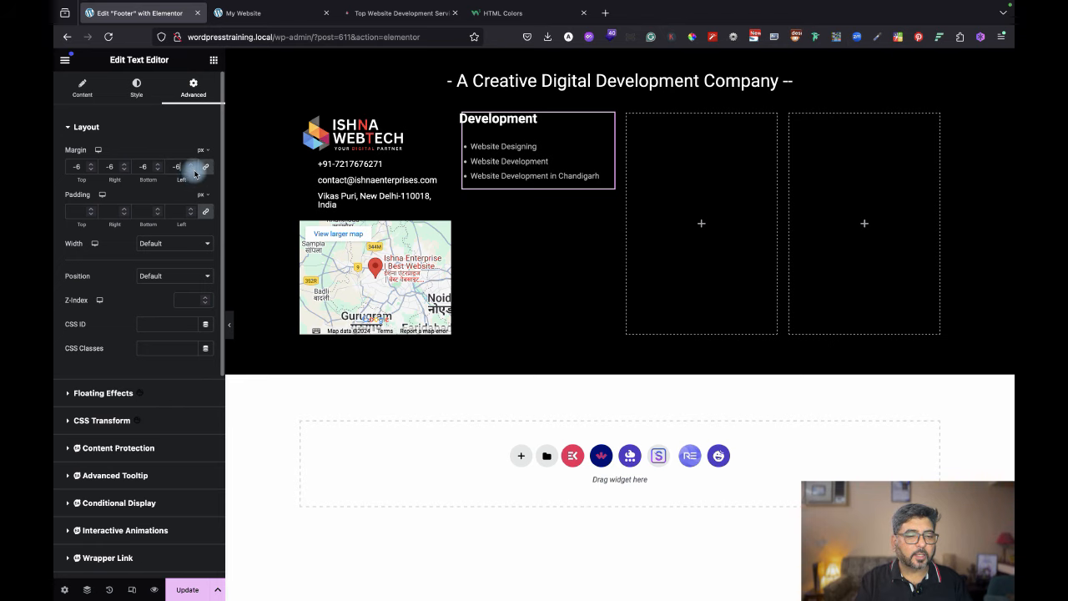
{"action": "left_click", "coordinate": [192, 173]}
{"action": "left_click", "coordinate": [192, 173]}
{"action": "left_click", "coordinate": [192, 173]}
{"action": "left_click", "coordinate": [192, 173]}
{"action": "left_click", "coordinate": [192, 173]}
{"action": "left_click", "coordinate": [192, 173]}
{"action": "left_click", "coordinate": [192, 172]}
{"action": "left_click", "coordinate": [192, 173]}
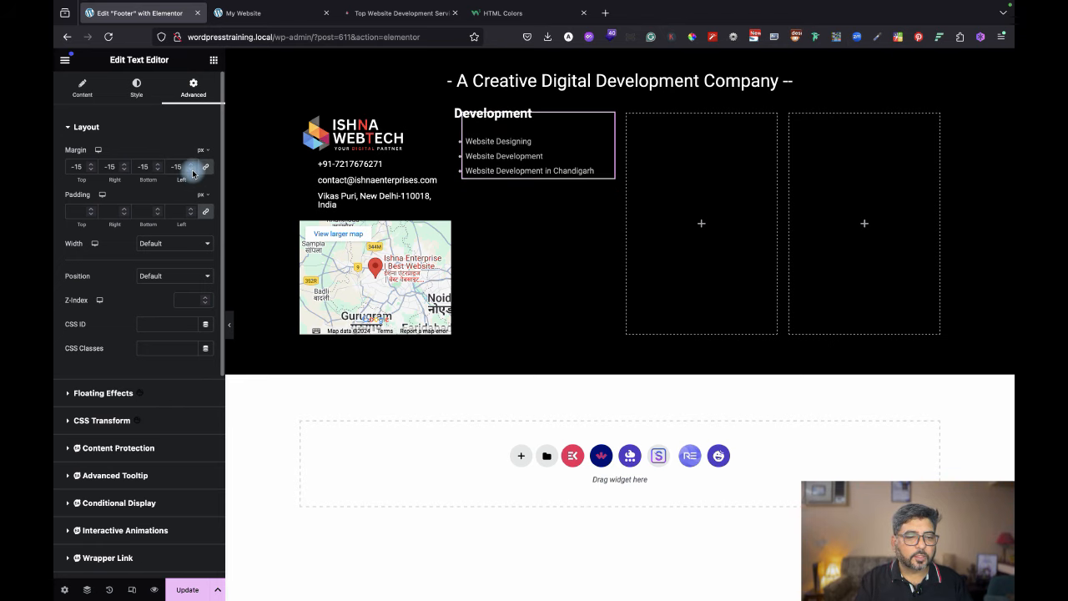
{"action": "left_click", "coordinate": [192, 164]}
{"action": "left_click", "coordinate": [192, 164]}
{"action": "left_click", "coordinate": [192, 165]}
{"action": "left_click", "coordinate": [192, 164]}
{"action": "left_click", "coordinate": [192, 165]}
{"action": "left_click", "coordinate": [192, 165]}
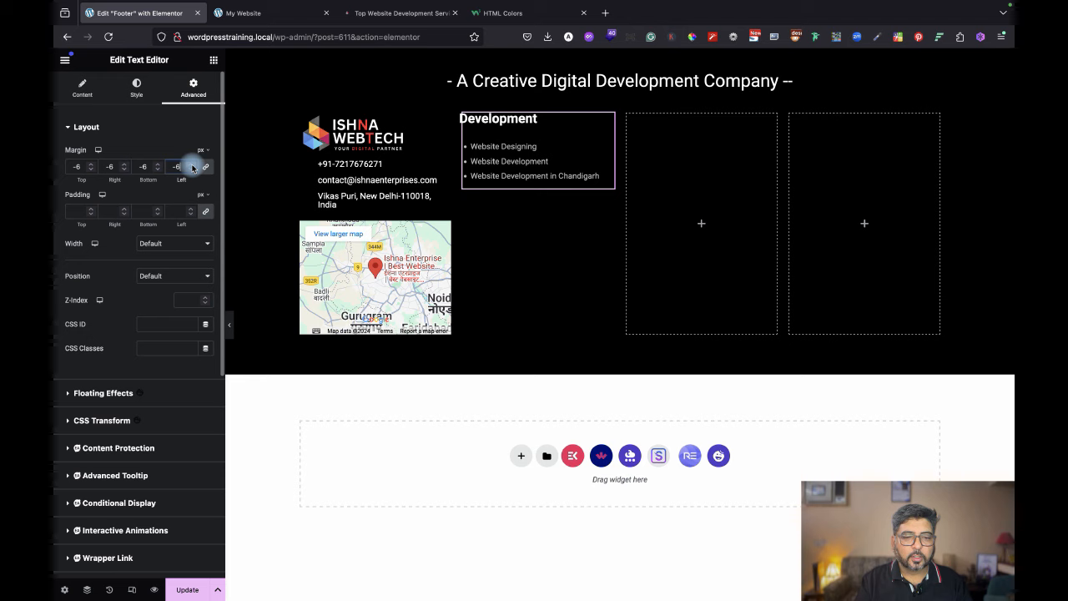
{"action": "left_click", "coordinate": [192, 164]}
{"action": "left_click", "coordinate": [192, 164]}
{"action": "left_click", "coordinate": [192, 165]}
{"action": "left_click", "coordinate": [191, 165]}
{"action": "left_click", "coordinate": [192, 165]}
{"action": "left_click", "coordinate": [192, 164]}
{"action": "left_click", "coordinate": [192, 164]}
{"action": "left_click", "coordinate": [192, 164]}
{"action": "left_click", "coordinate": [191, 164]}
{"action": "left_click", "coordinate": [192, 165]}
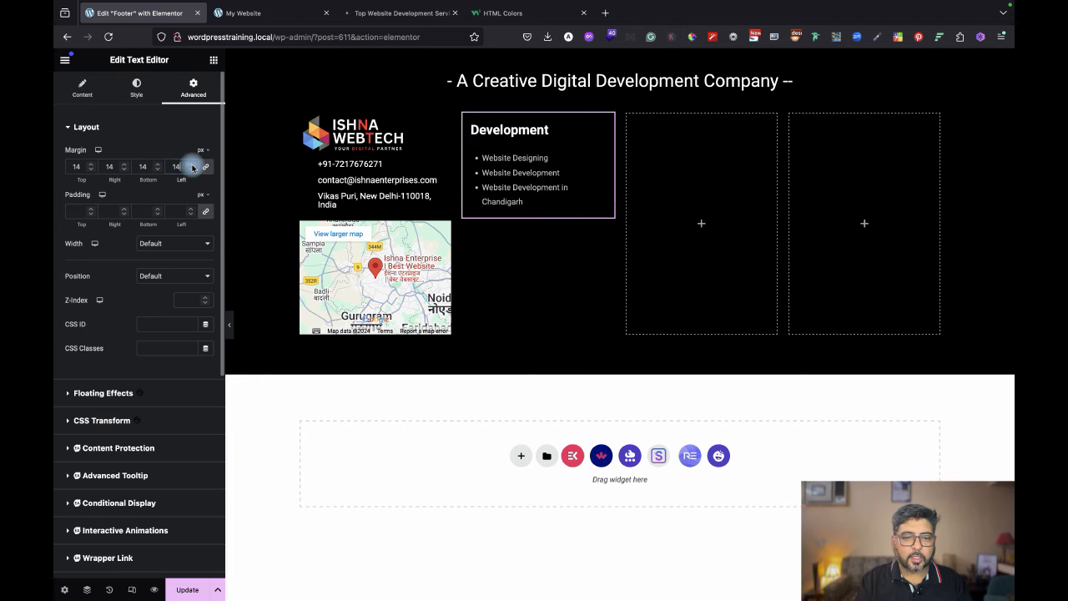
{"action": "left_click", "coordinate": [192, 164]}
{"action": "left_click", "coordinate": [192, 164]}
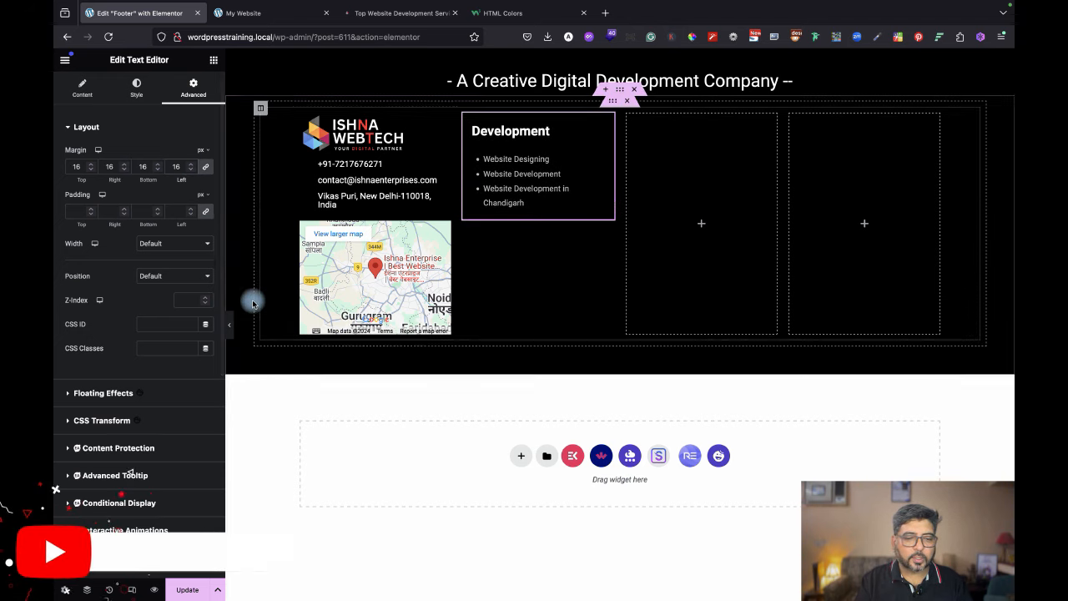
{"action": "left_click", "coordinate": [231, 328]}
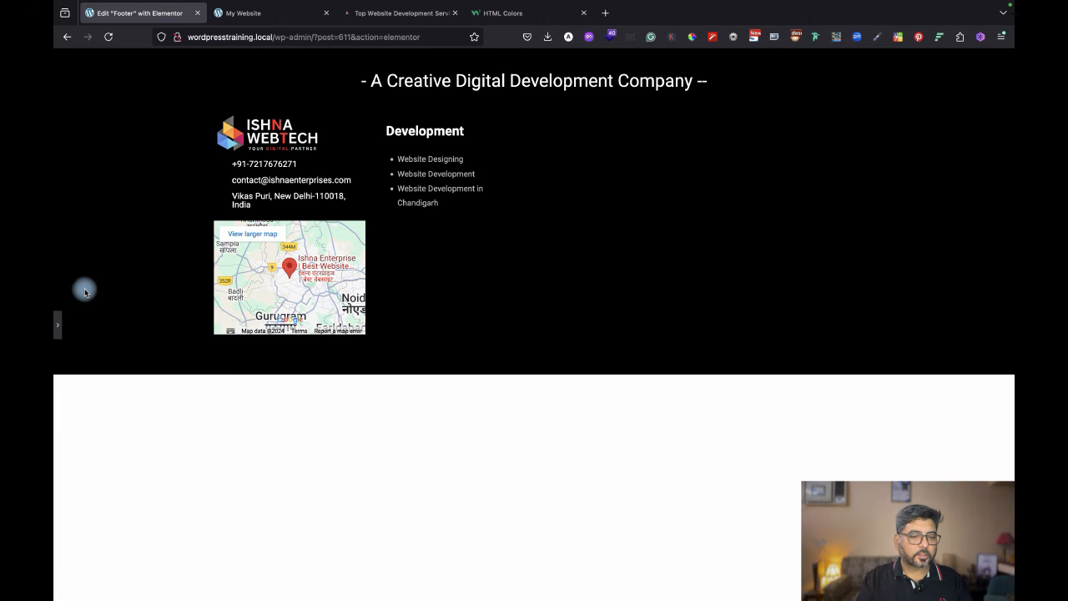
Select the logo-and-map column and raise its linked margin to 11px, then preview.
{"action": "left_click", "coordinate": [58, 327]}
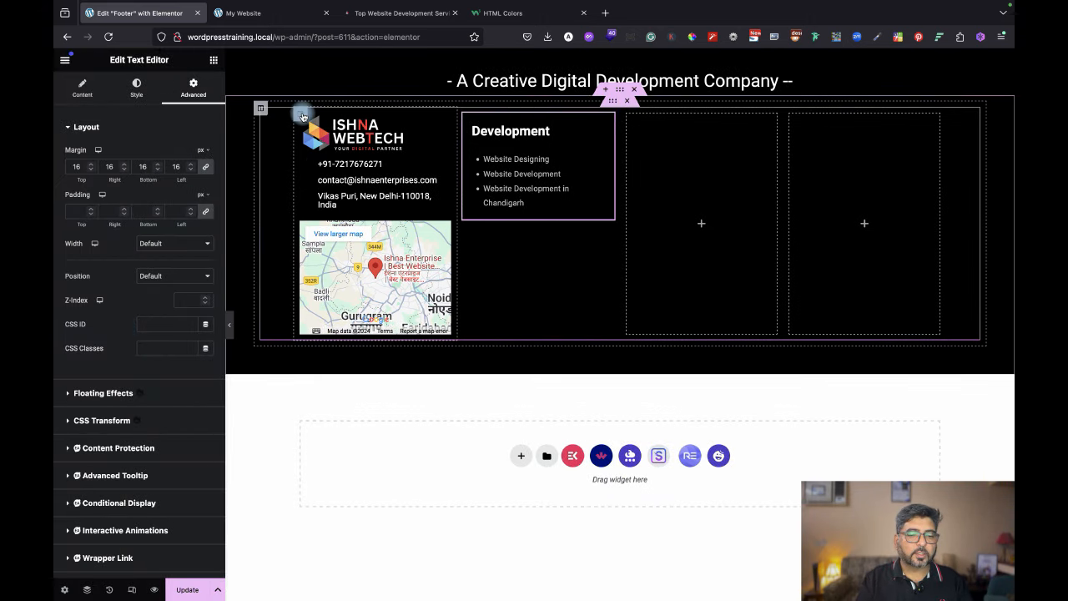
{"action": "left_click", "coordinate": [301, 114]}
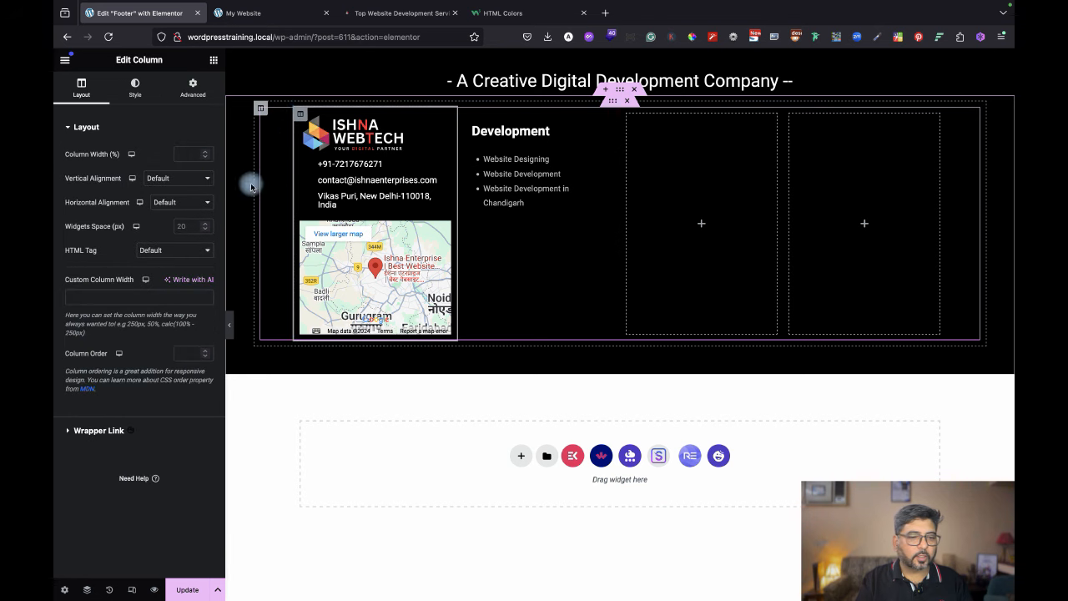
{"action": "left_click", "coordinate": [194, 87]}
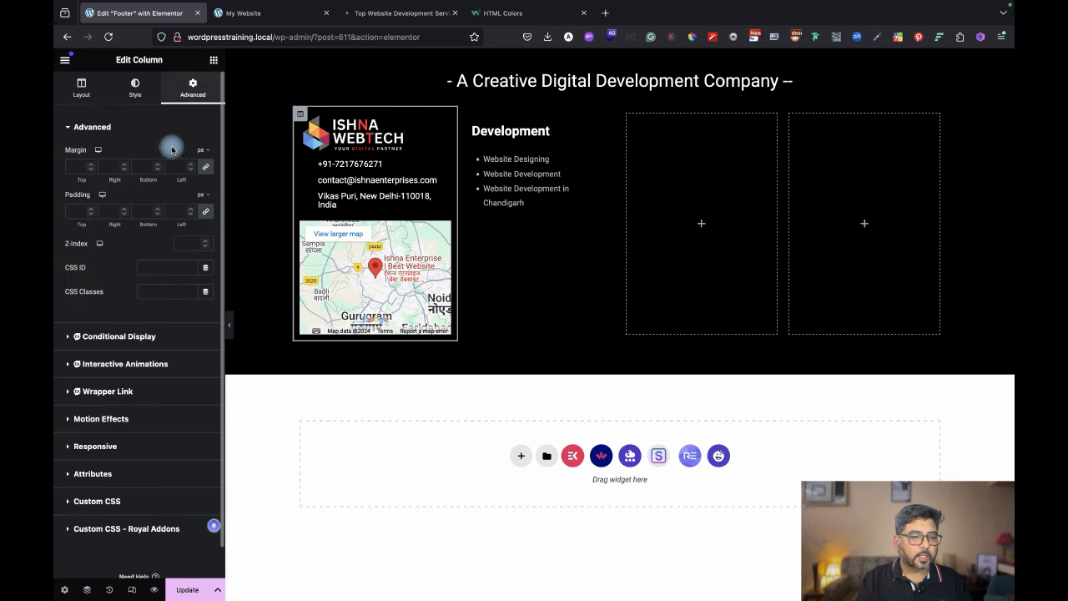
{"action": "left_click", "coordinate": [190, 165]}
{"action": "left_click", "coordinate": [191, 166]}
{"action": "left_click", "coordinate": [191, 165]}
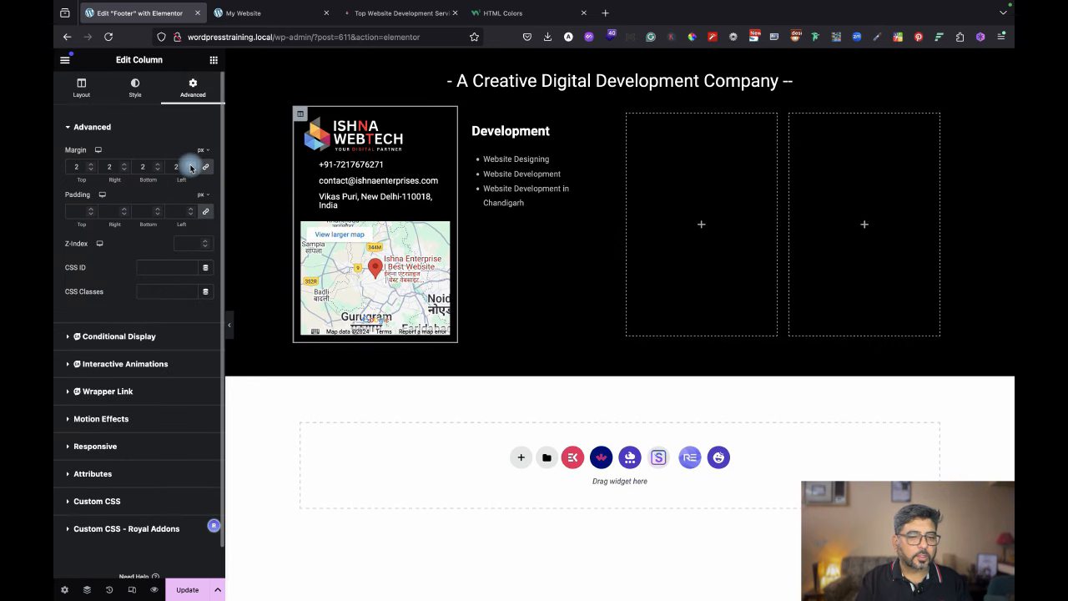
{"action": "left_click", "coordinate": [190, 166]}
{"action": "left_click", "coordinate": [191, 166]}
{"action": "double_click", "coordinate": [190, 165]}
{"action": "double_click", "coordinate": [190, 165]}
{"action": "left_click", "coordinate": [191, 165]}
{"action": "left_click", "coordinate": [190, 166]}
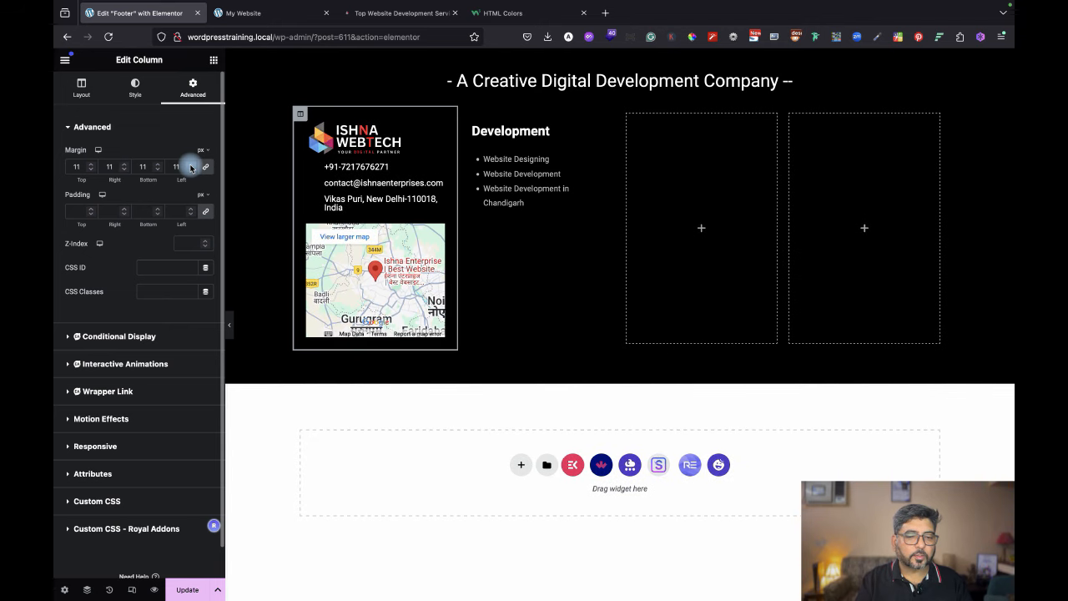
{"action": "left_click", "coordinate": [229, 324]}
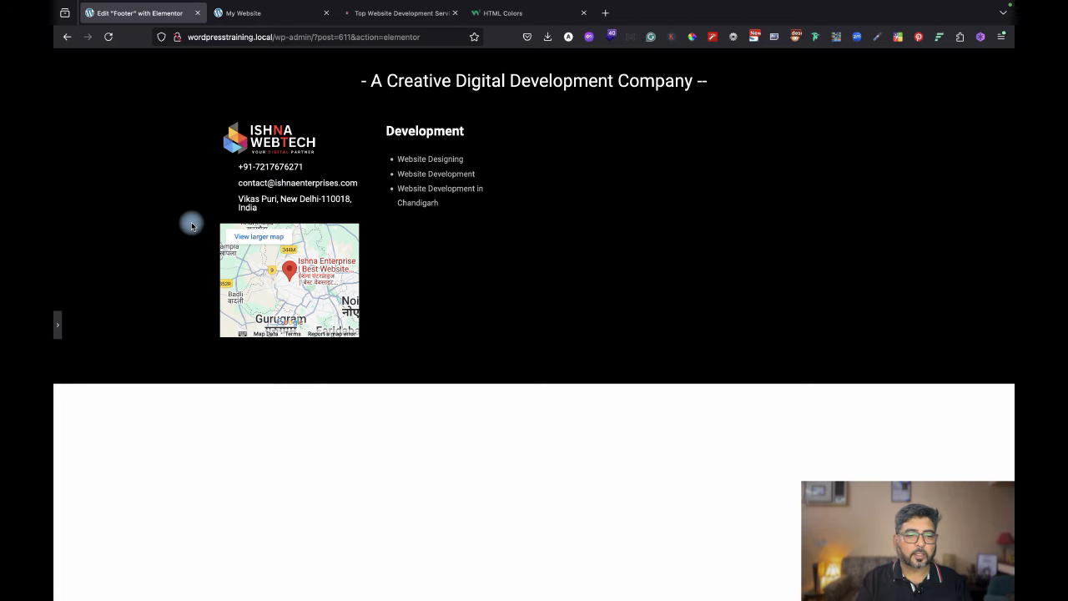
{"action": "left_click", "coordinate": [57, 325]}
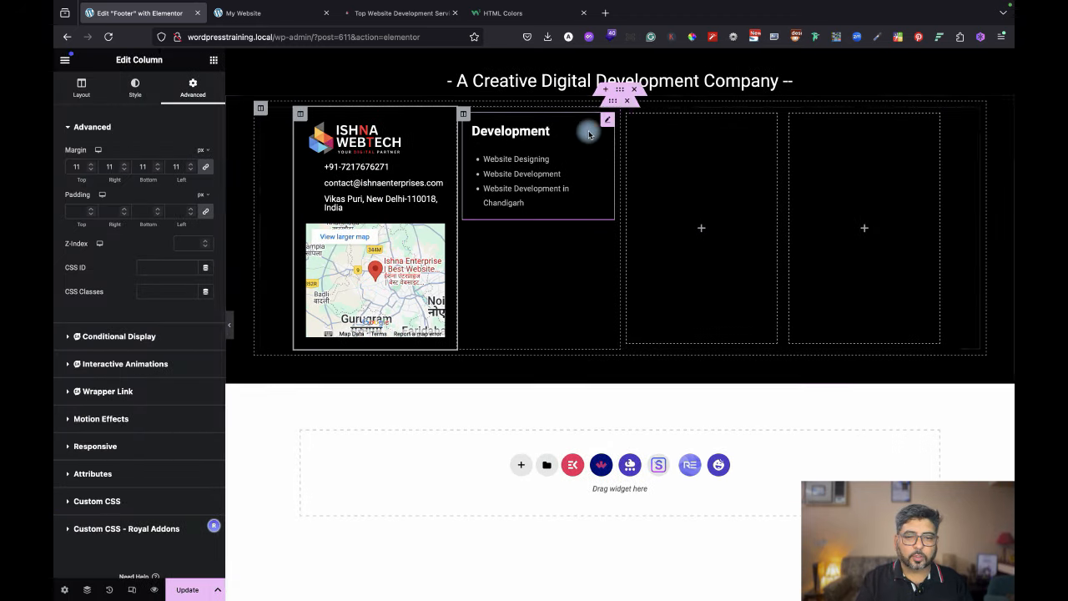
Duplicate the Development link list beneath the original, then preview it against the reference footer.
{"action": "right_click", "coordinate": [605, 125]}
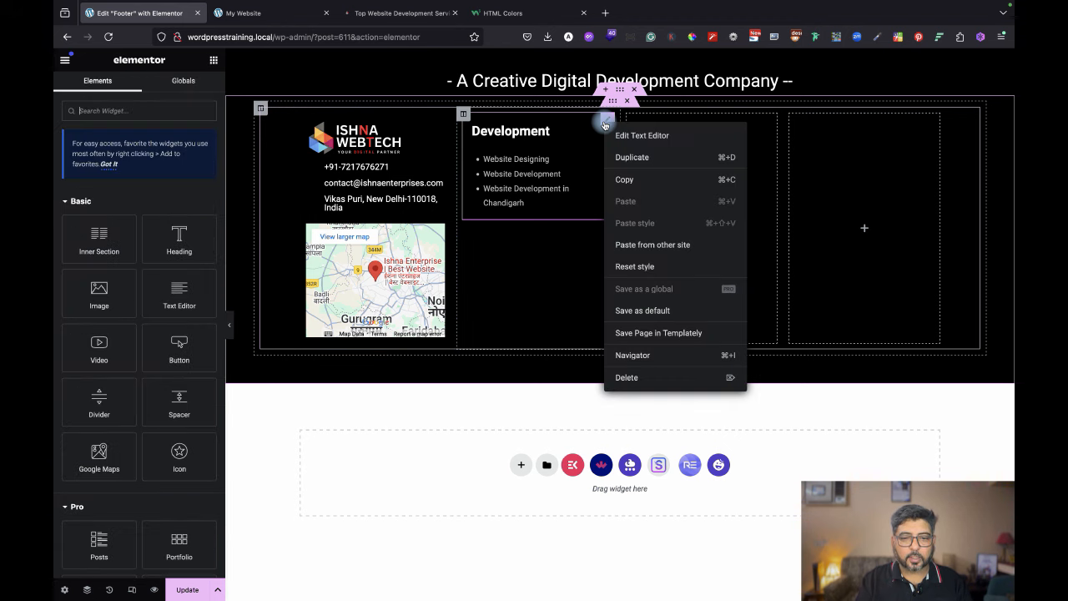
{"action": "left_click", "coordinate": [636, 155]}
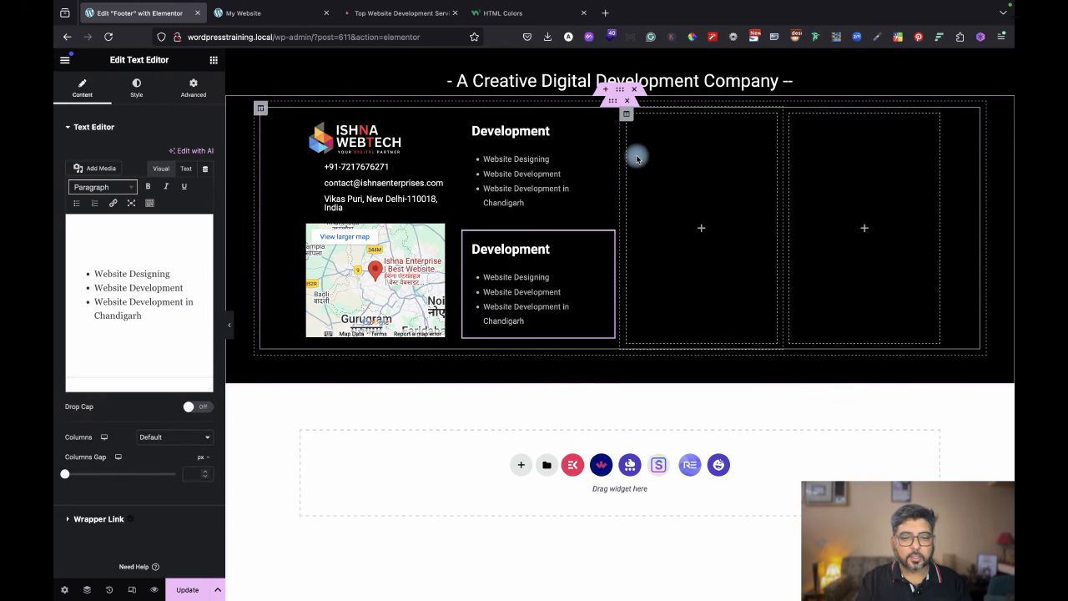
{"action": "left_click", "coordinate": [229, 330]}
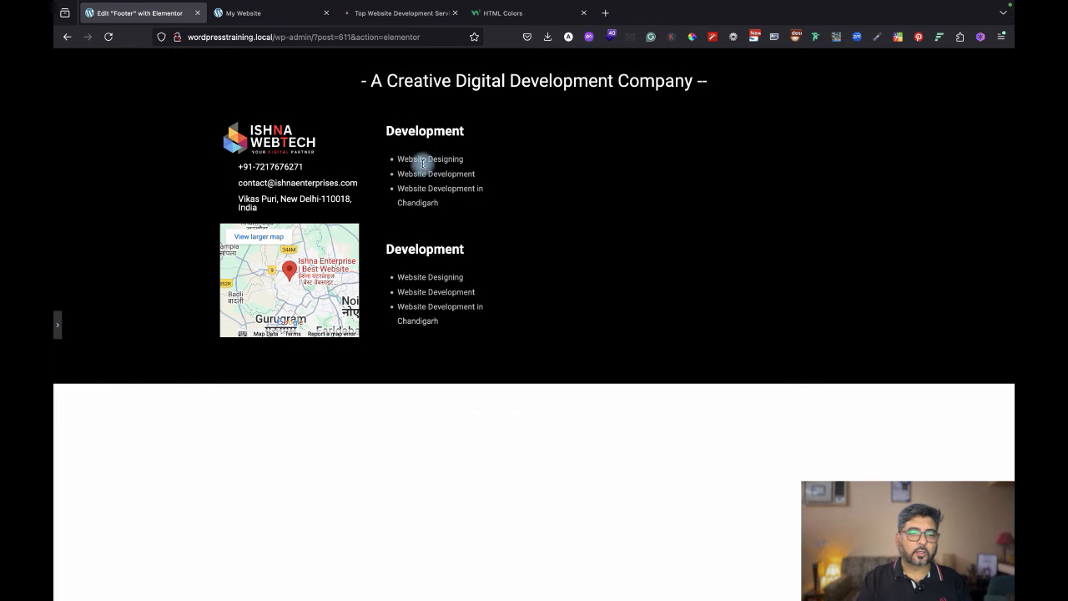
{"action": "left_click", "coordinate": [405, 13]}
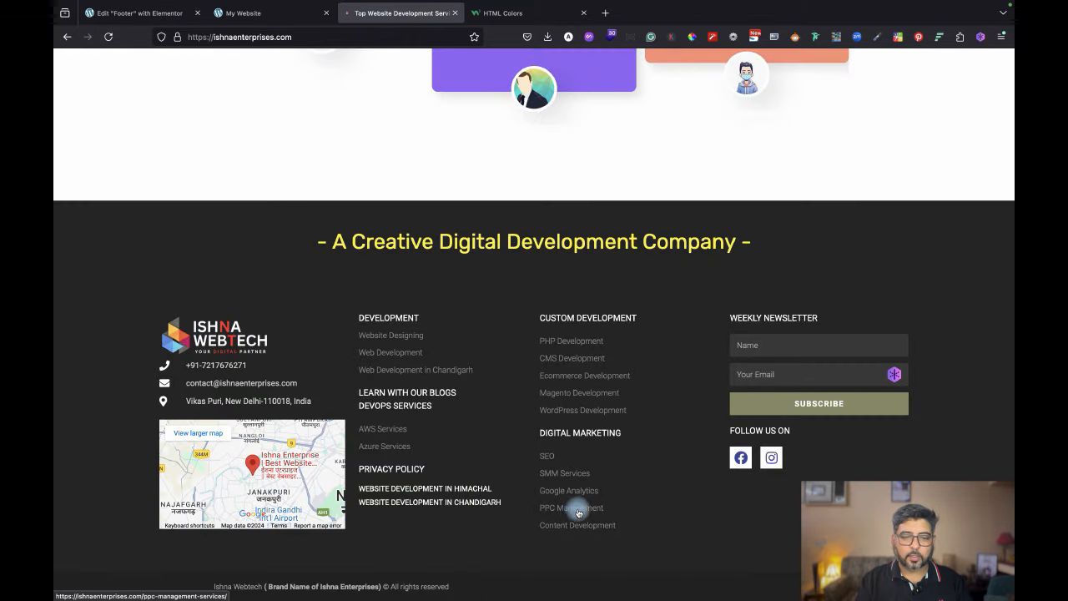
{"action": "left_click", "coordinate": [242, 13]}
{"action": "left_click", "coordinate": [155, 12]}
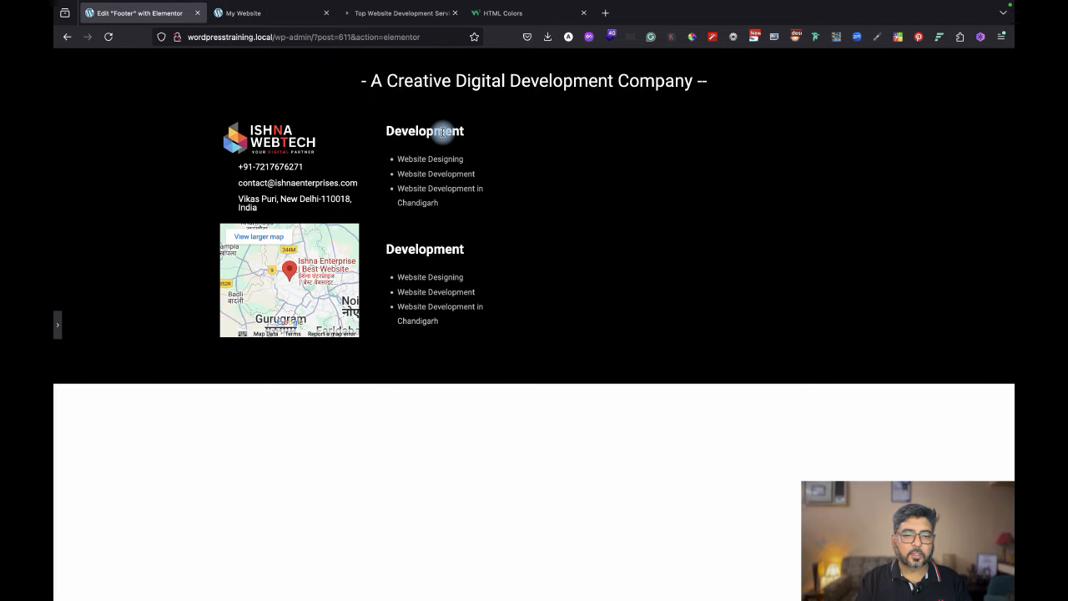
{"action": "left_click", "coordinate": [60, 328]}
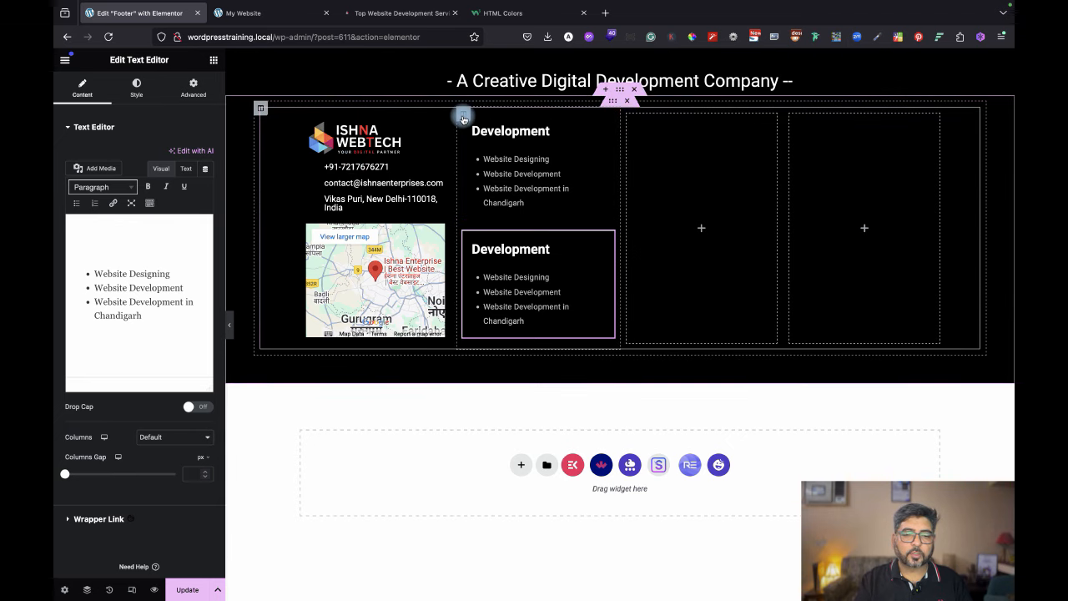
Duplicate the column of Development lists and delete one empty column, leaving four columns.
{"action": "right_click", "coordinate": [463, 116]}
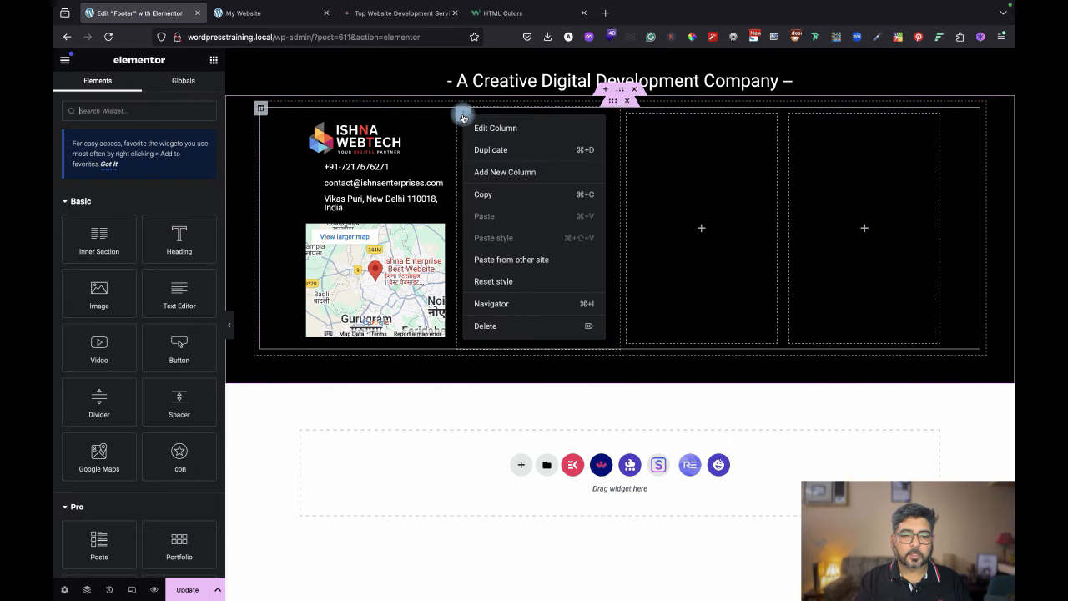
{"action": "left_click", "coordinate": [489, 150]}
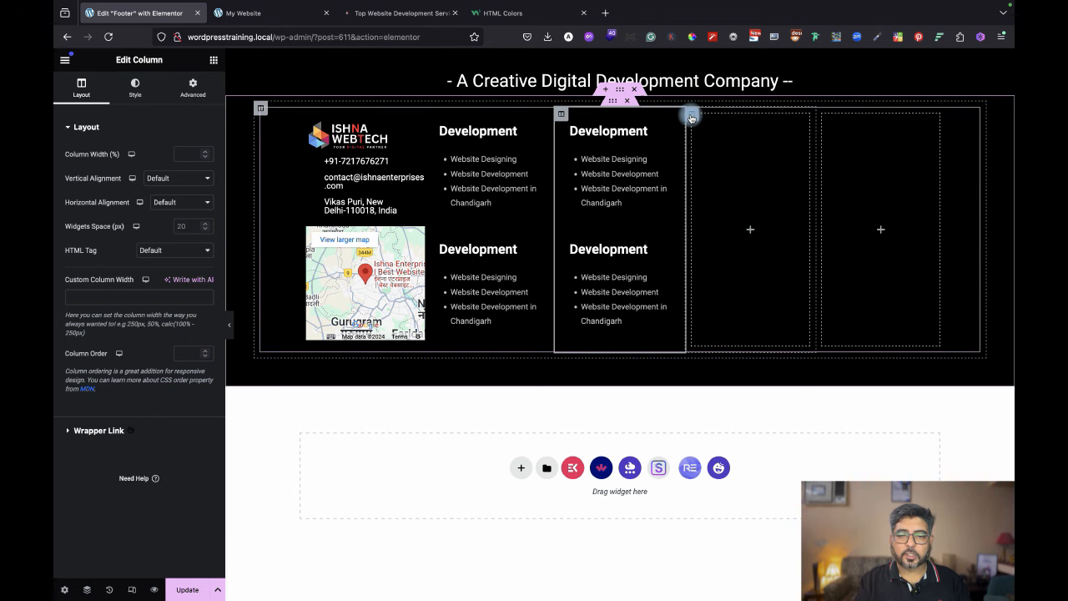
{"action": "right_click", "coordinate": [692, 117]}
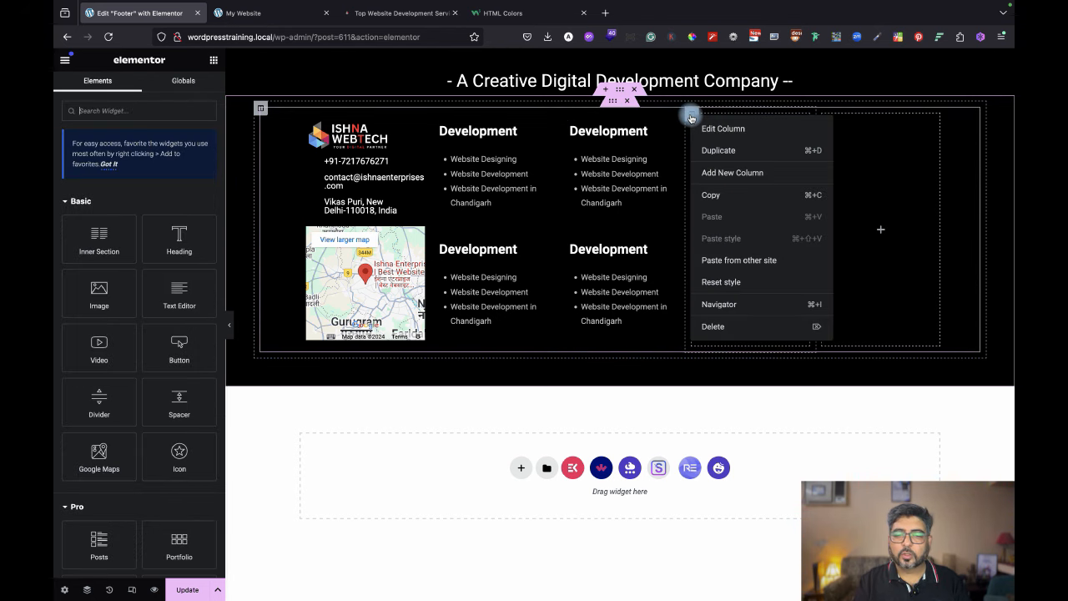
{"action": "left_click", "coordinate": [715, 326]}
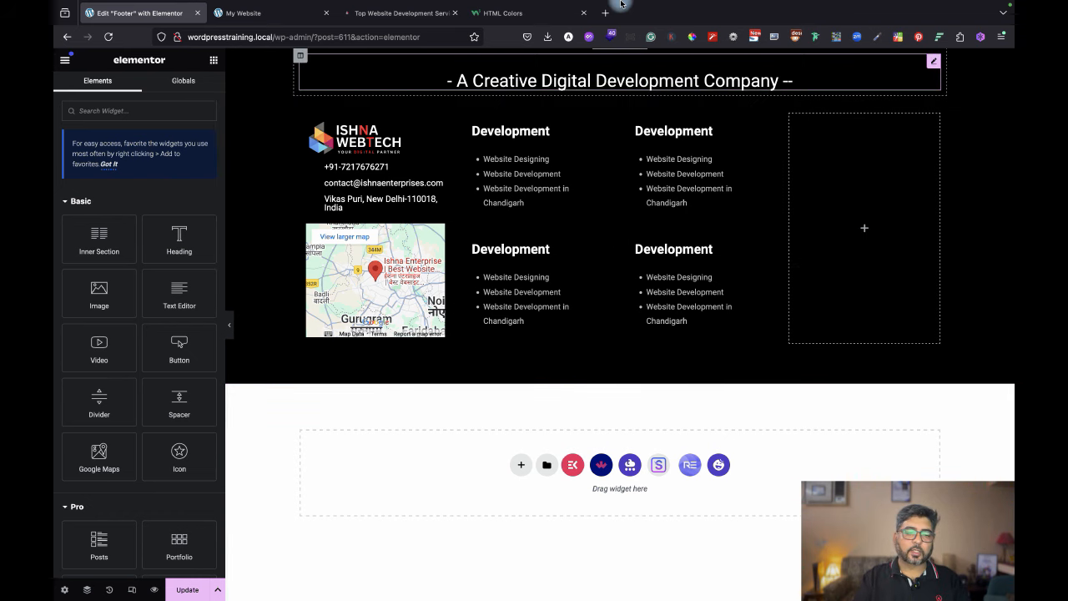
{"action": "left_click", "coordinate": [233, 325]}
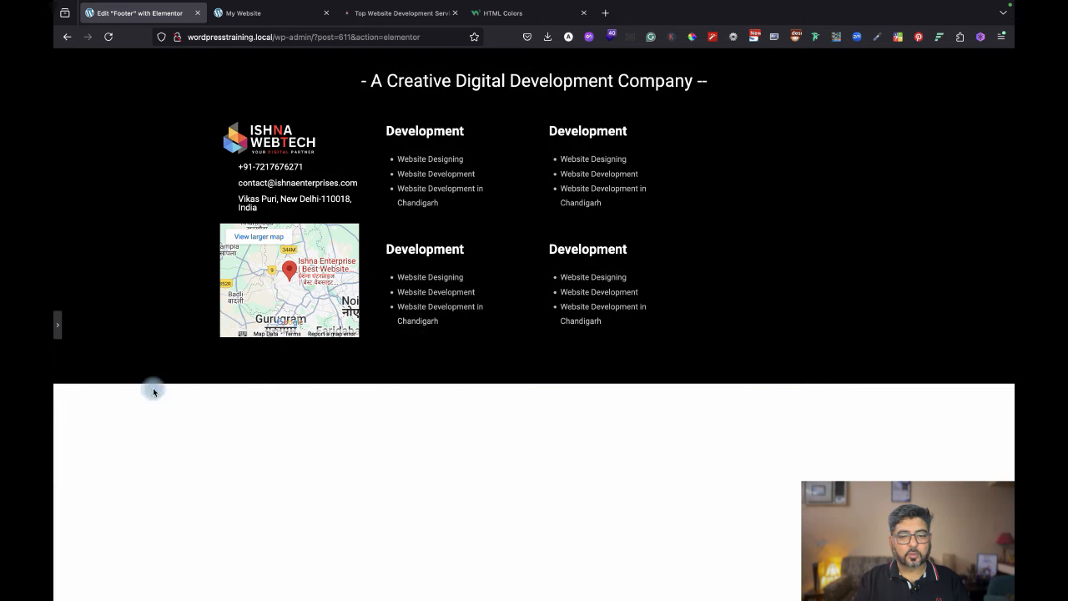
{"action": "left_click", "coordinate": [58, 325]}
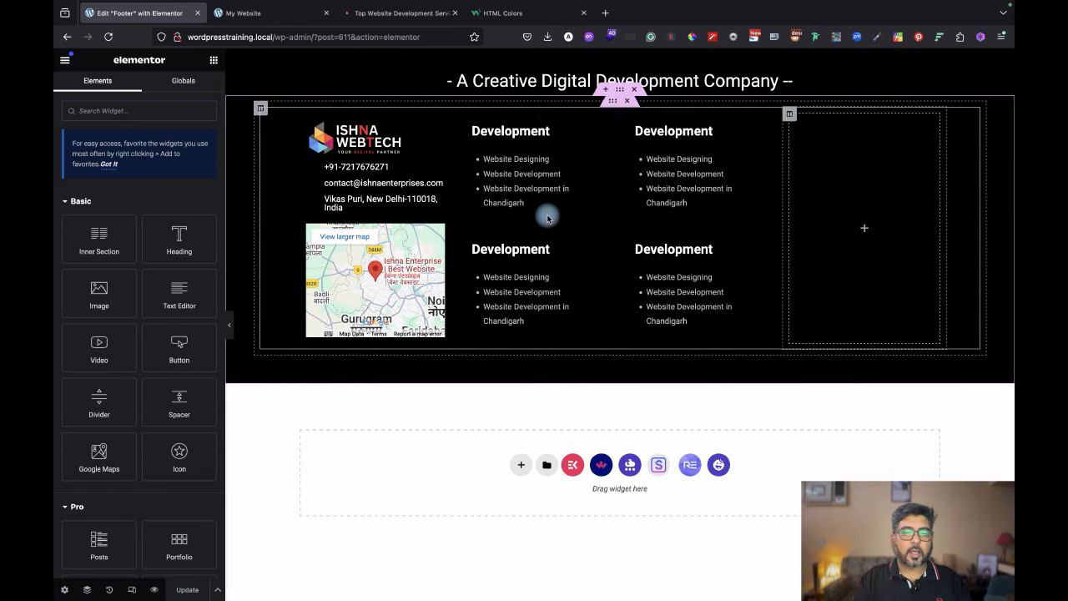
{"action": "left_click", "coordinate": [370, 13]}
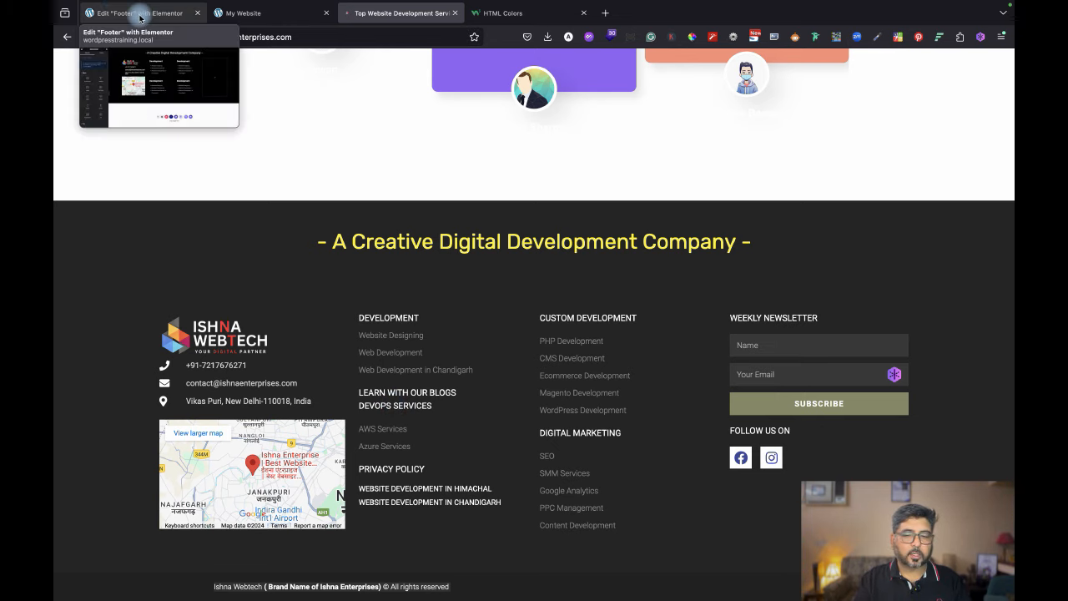
{"action": "left_click", "coordinate": [150, 12]}
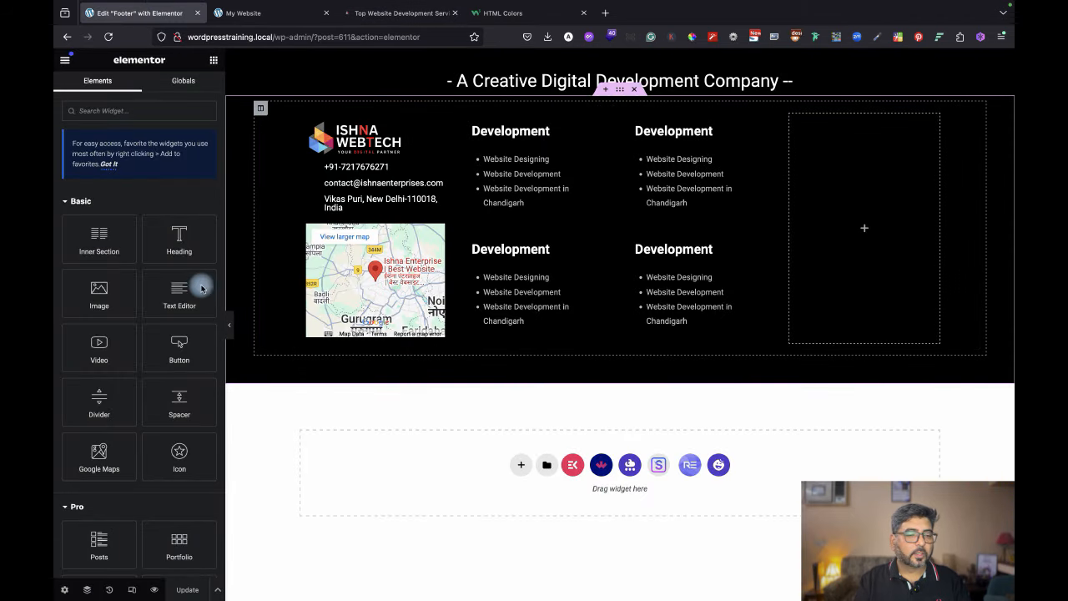
Drop a Heading into the empty right column and retitle it WEEKLY NEWS LETTER.
{"action": "left_click_drag", "start_coordinate": [181, 230], "coordinate": [849, 146]}
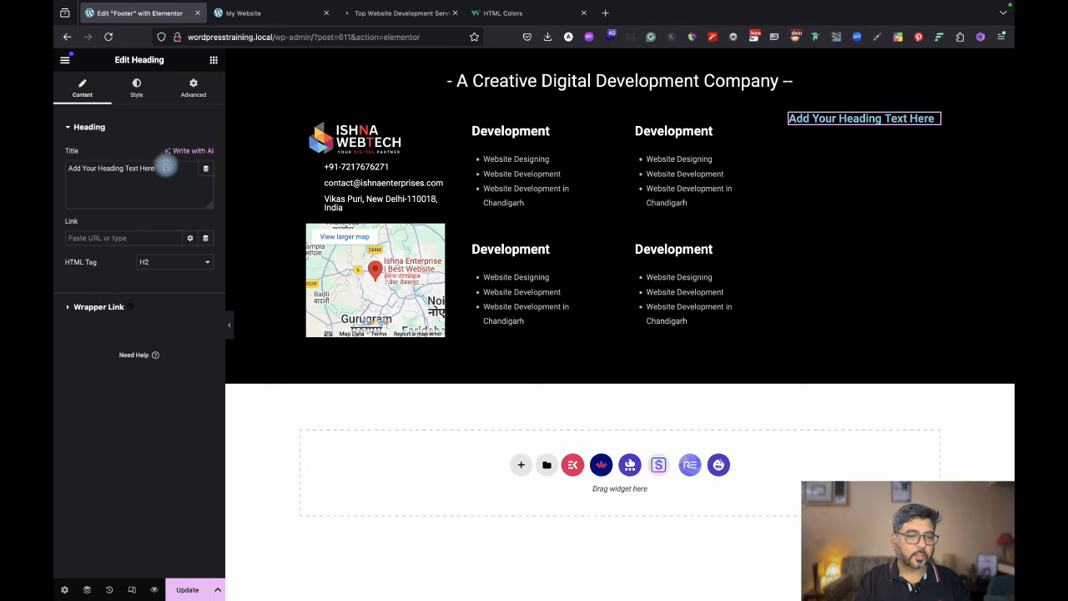
{"action": "left_click", "coordinate": [409, 13]}
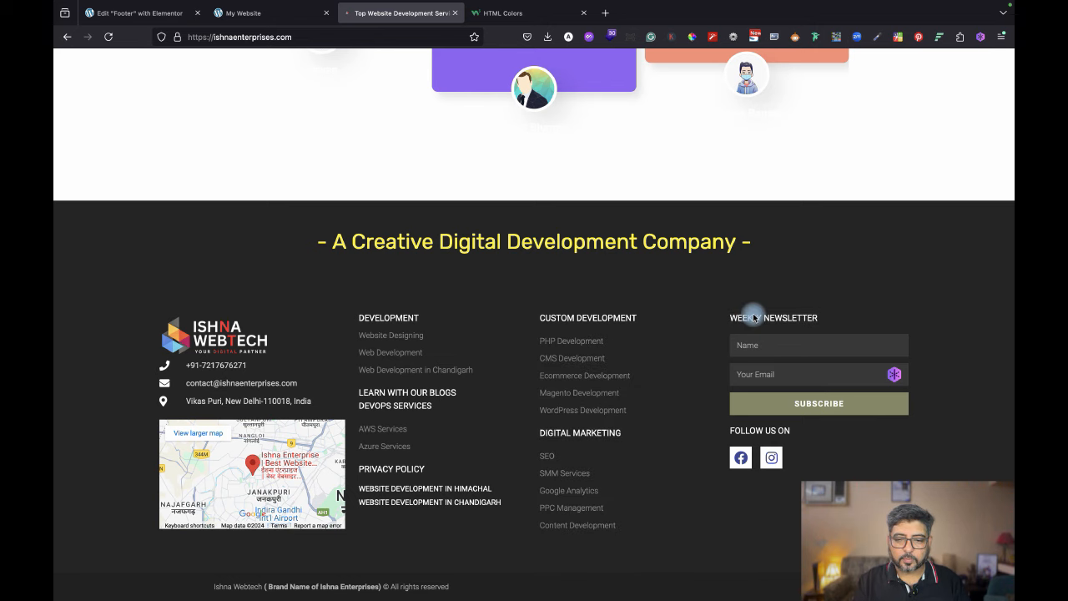
{"action": "left_click", "coordinate": [122, 10]}
{"action": "left_click_drag", "start_coordinate": [179, 168], "coordinate": [55, 157]}
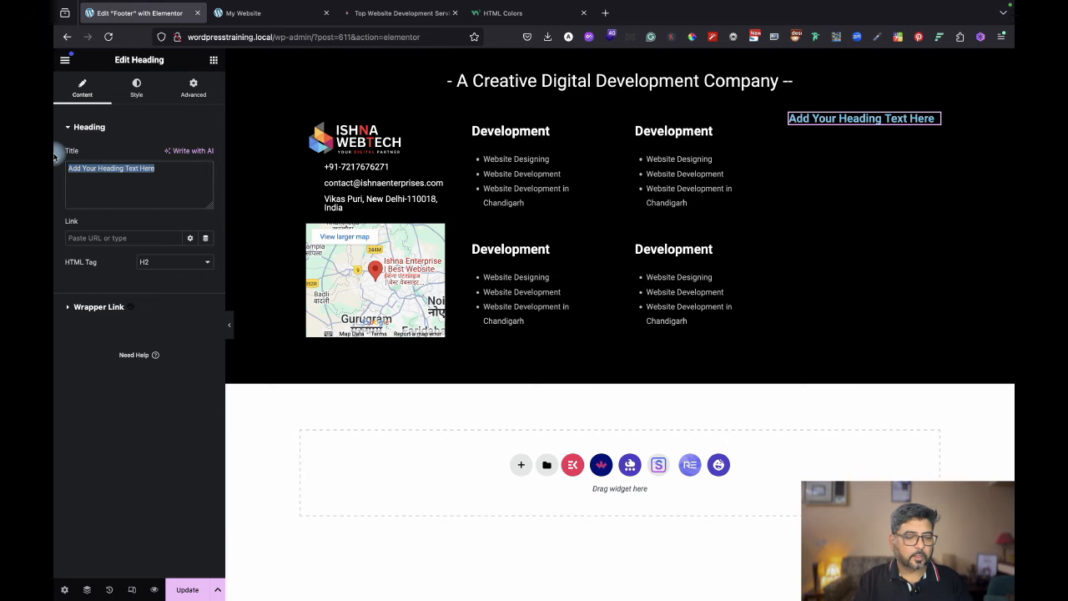
{"action": "type", "text": "WEEKLY NEWS LETTER"}
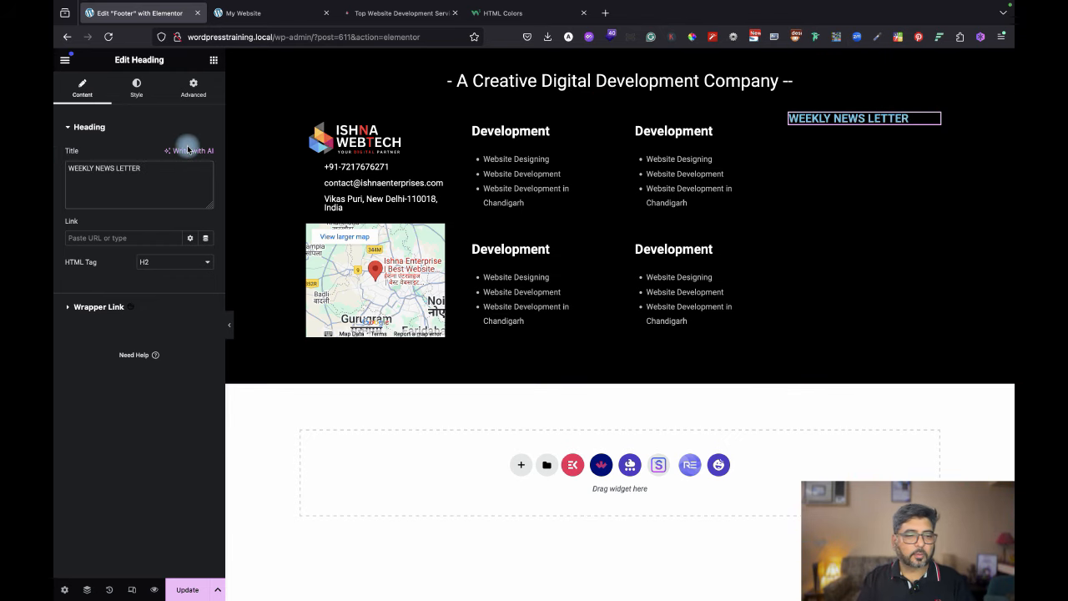
Style the heading with white text, Light (300) weight and an 18 px font size.
{"action": "left_click", "coordinate": [142, 90]}
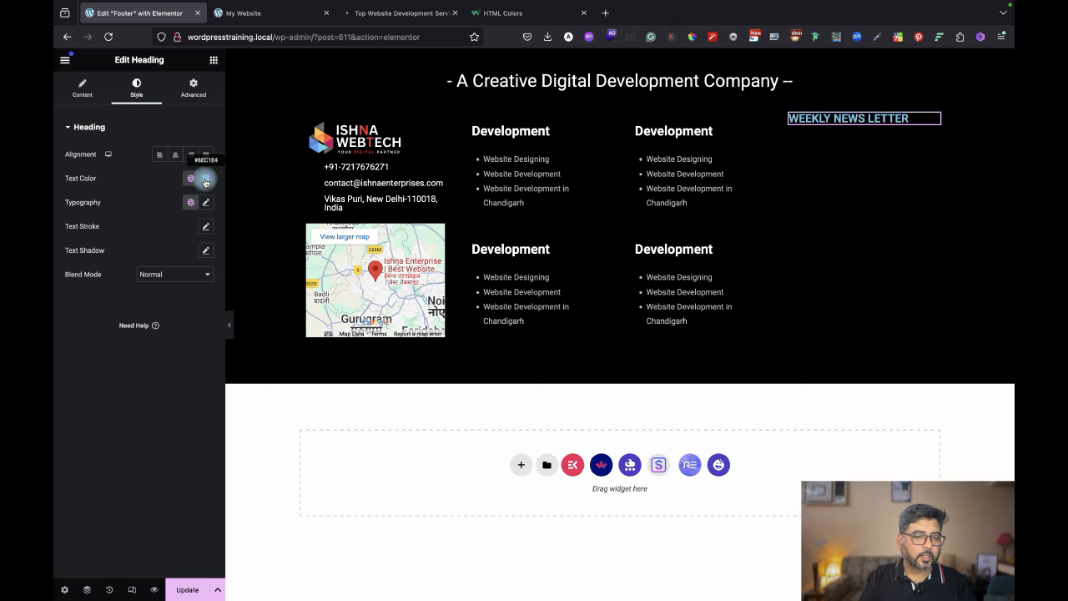
{"action": "left_click", "coordinate": [206, 177]}
{"action": "left_click_drag", "start_coordinate": [127, 204], "coordinate": [121, 196]}
{"action": "left_click", "coordinate": [106, 353]}
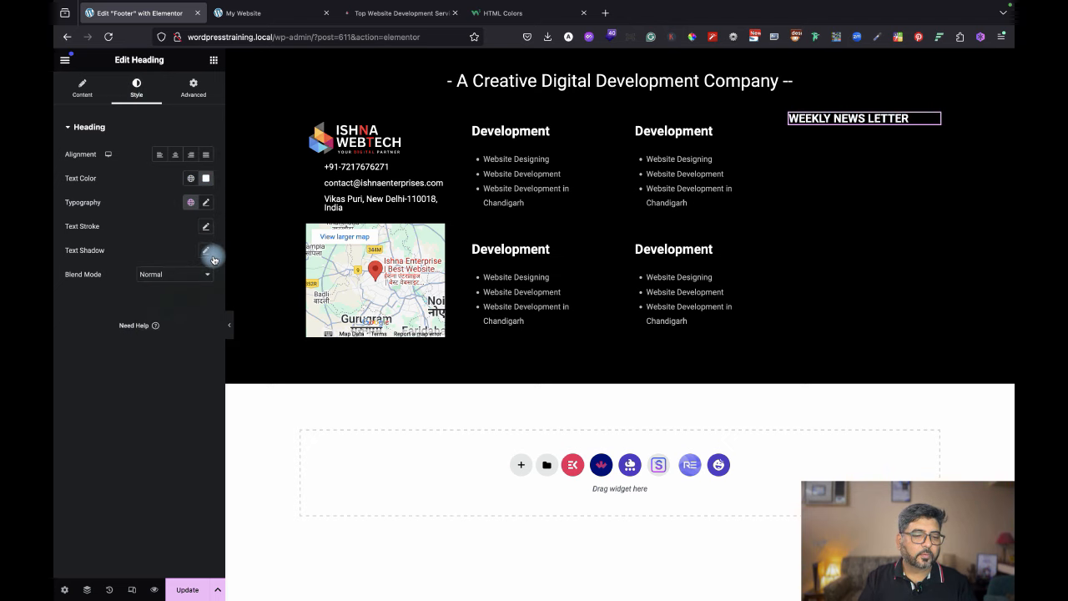
{"action": "left_click", "coordinate": [207, 206]}
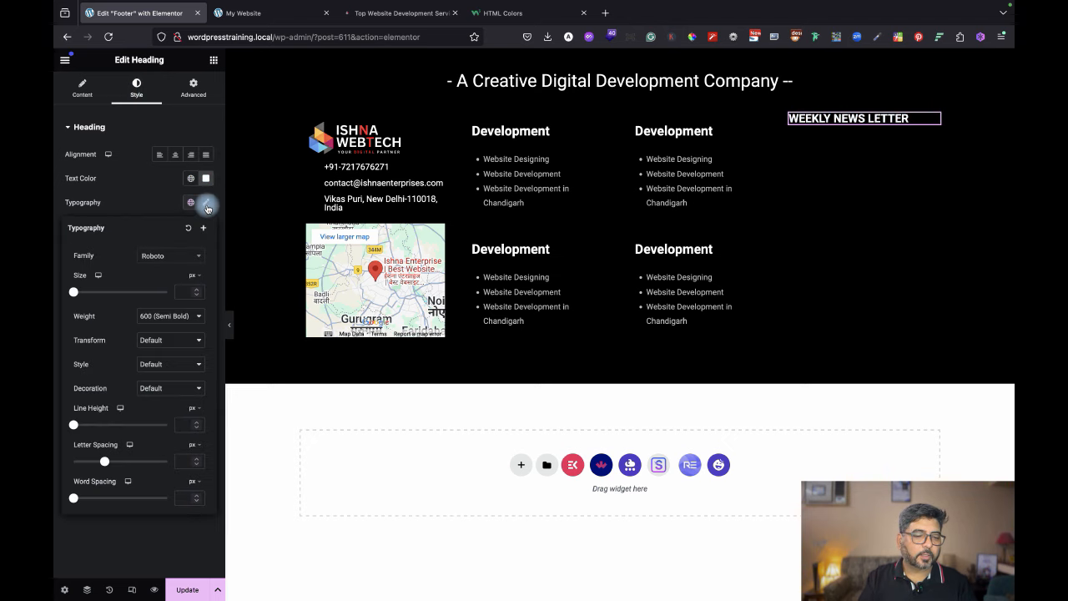
{"action": "left_click", "coordinate": [173, 316]}
{"action": "left_click", "coordinate": [178, 289]}
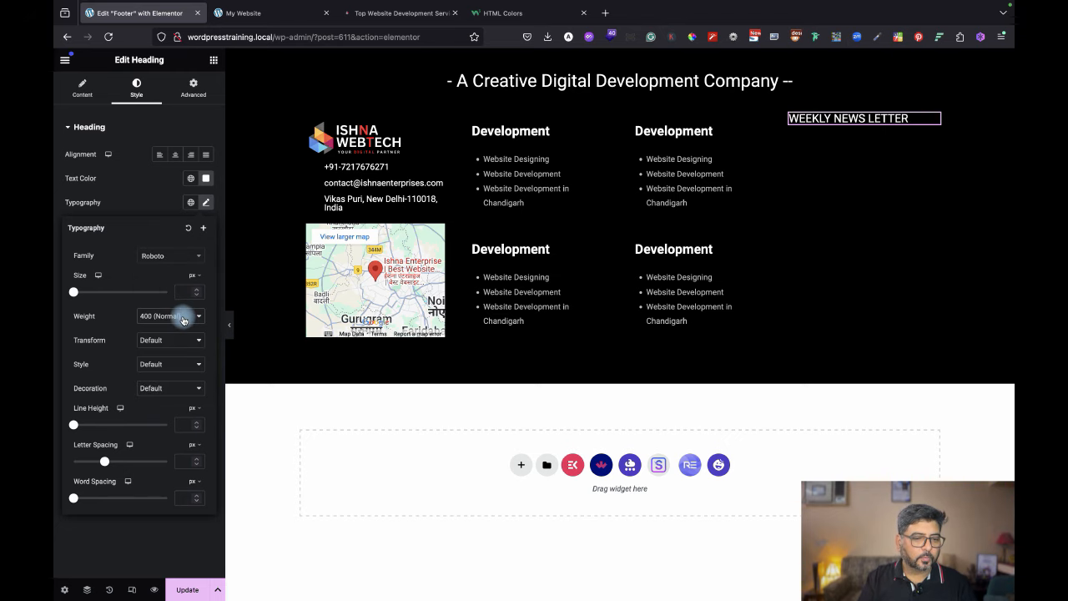
{"action": "left_click", "coordinate": [181, 315]}
{"action": "left_click", "coordinate": [184, 304]}
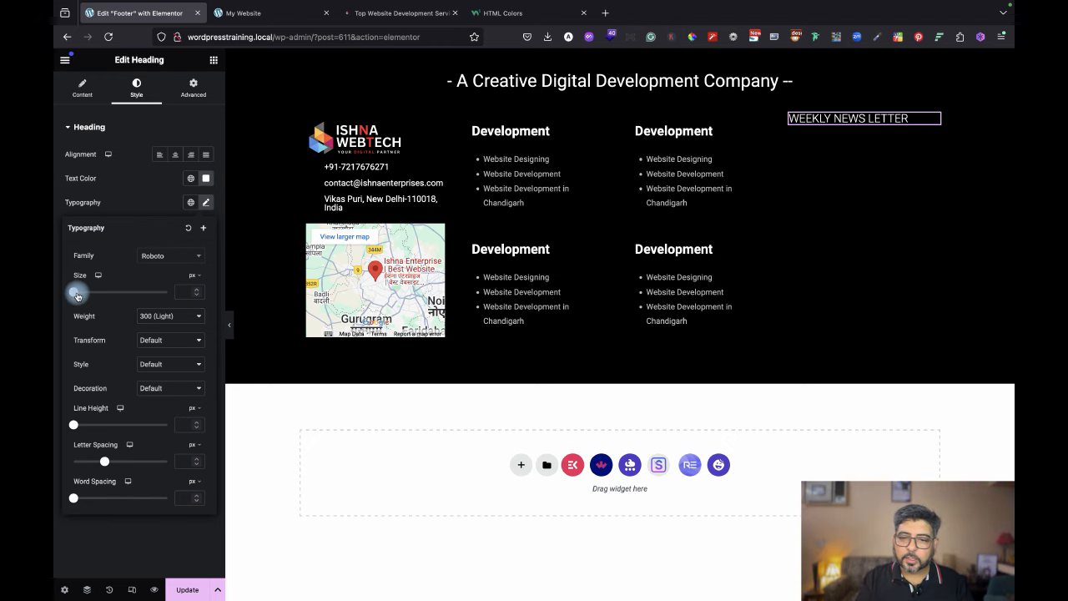
{"action": "left_click_drag", "start_coordinate": [76, 294], "coordinate": [85, 296]}
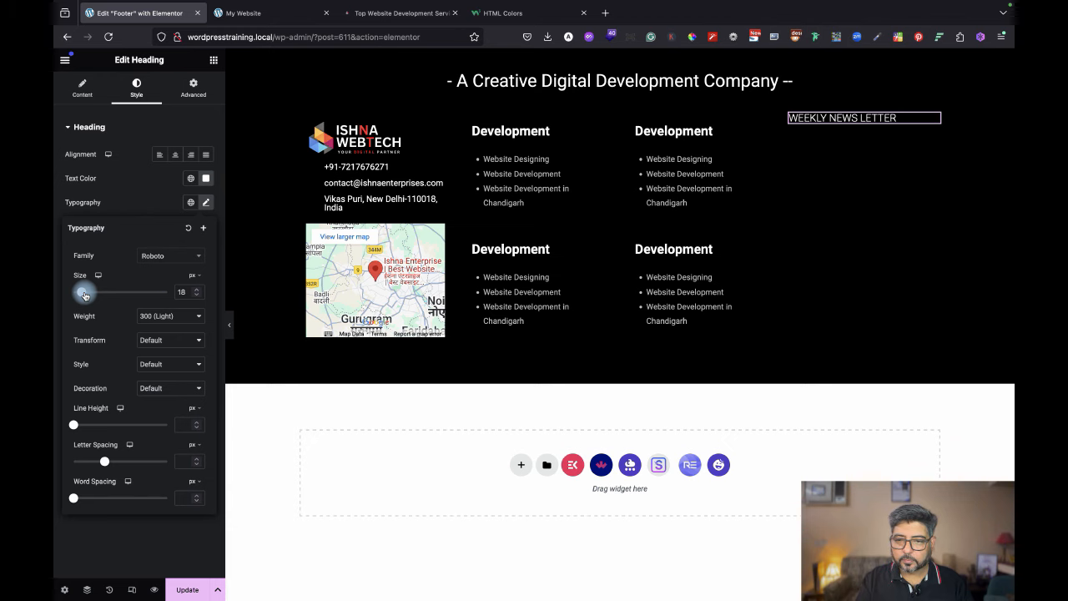
{"action": "left_click", "coordinate": [194, 84]}
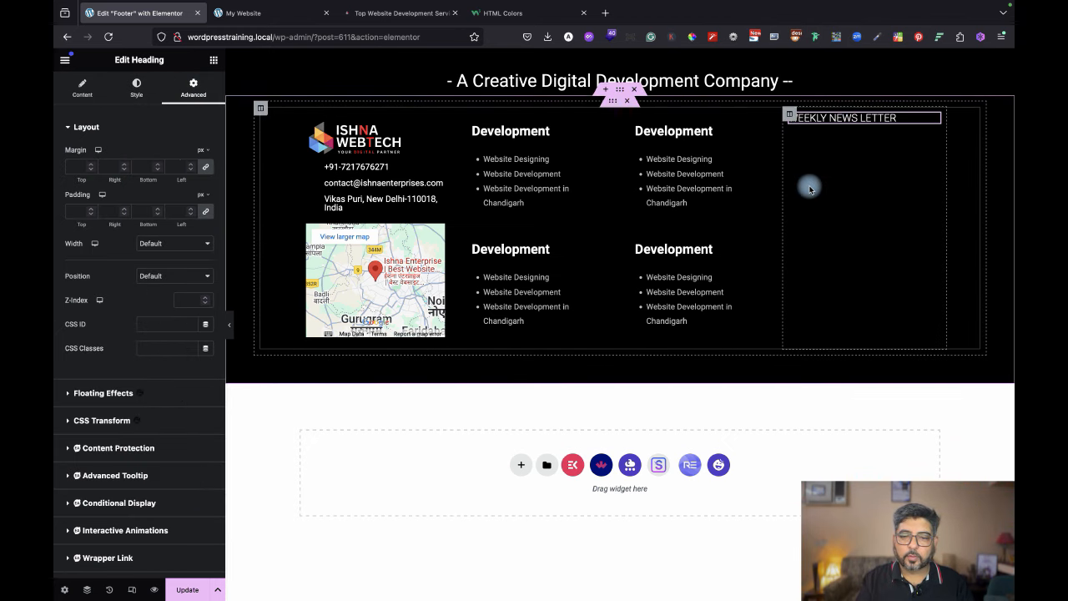
Set the newsletter column's linked margin to 14 px on all sides.
{"action": "left_click", "coordinate": [791, 117]}
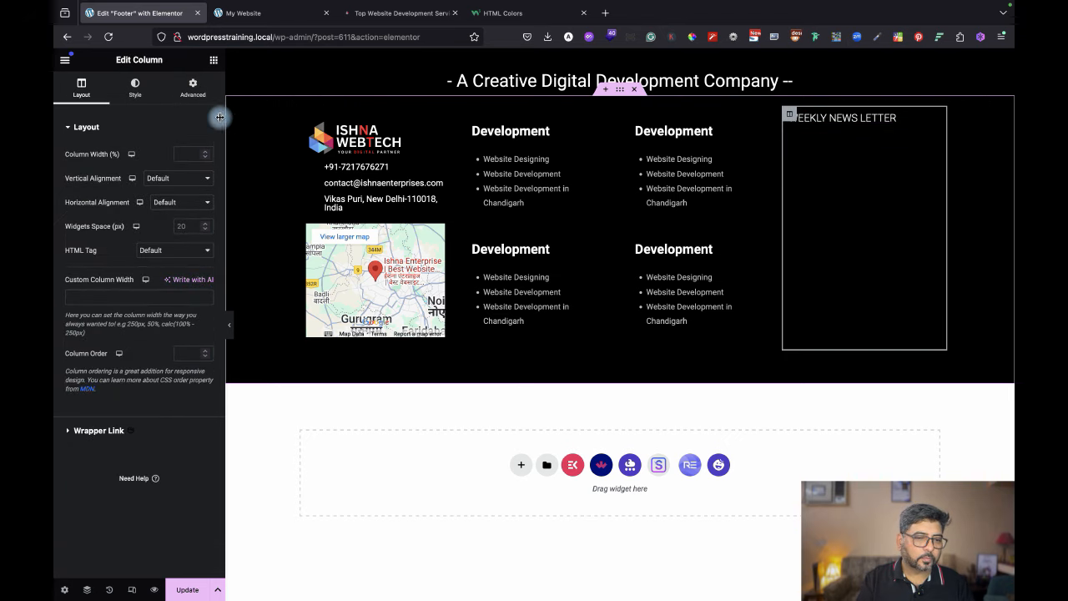
{"action": "left_click", "coordinate": [192, 86]}
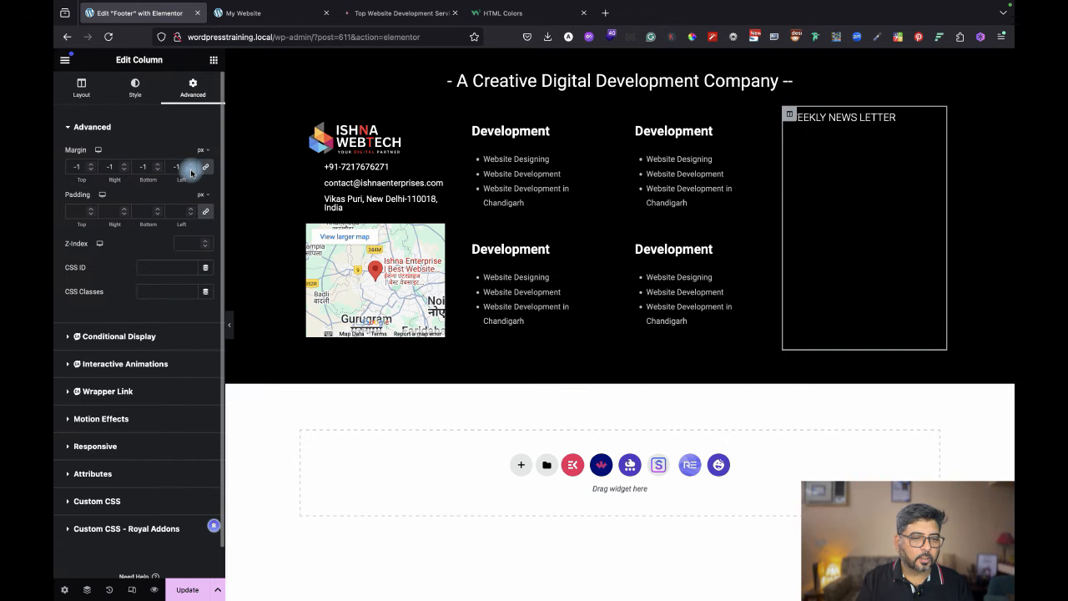
{"action": "left_click", "coordinate": [192, 165]}
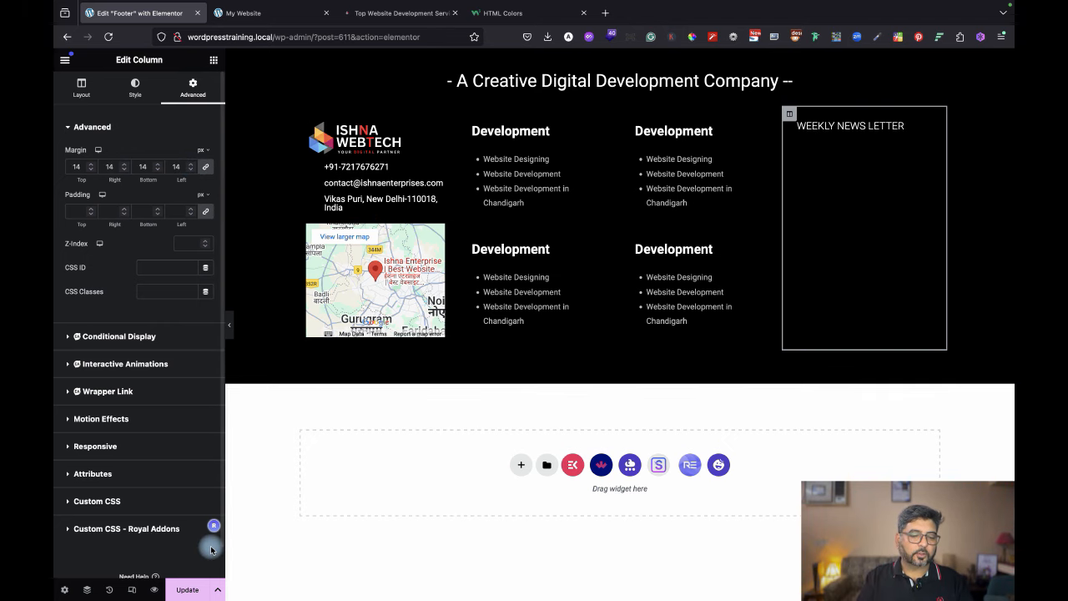
Compare the live homepage with the reference site's footer before resuming editing.
{"action": "left_click", "coordinate": [214, 59]}
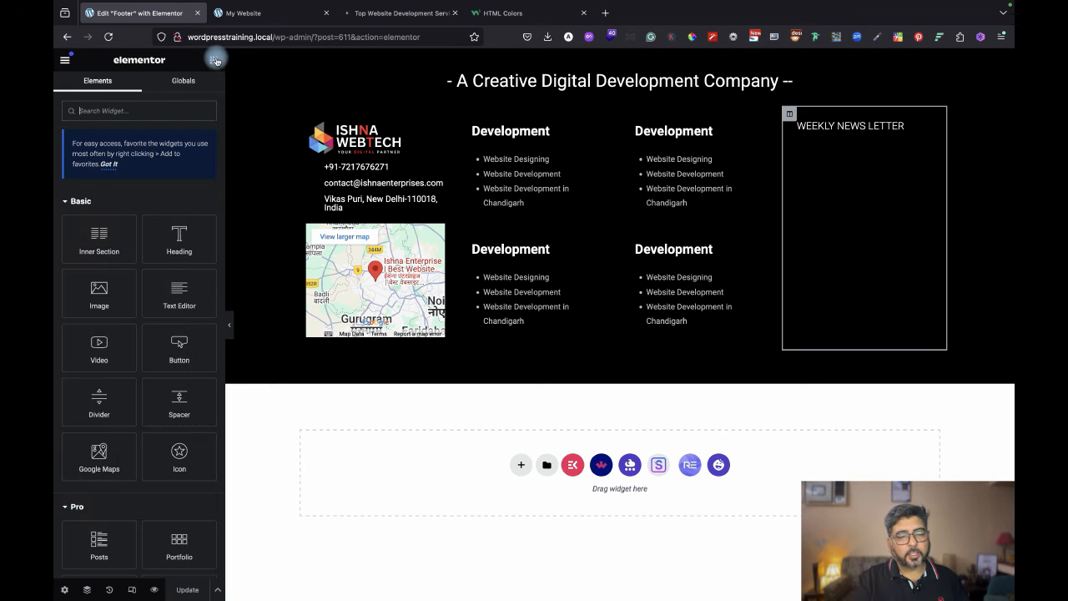
{"action": "left_click", "coordinate": [279, 12]}
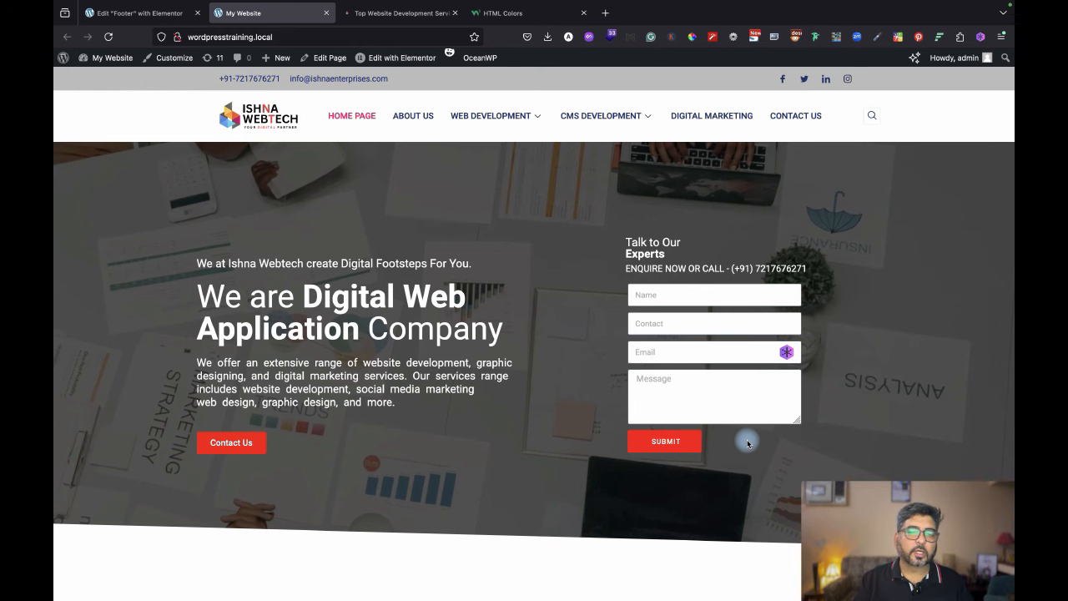
{"action": "left_click", "coordinate": [397, 12]}
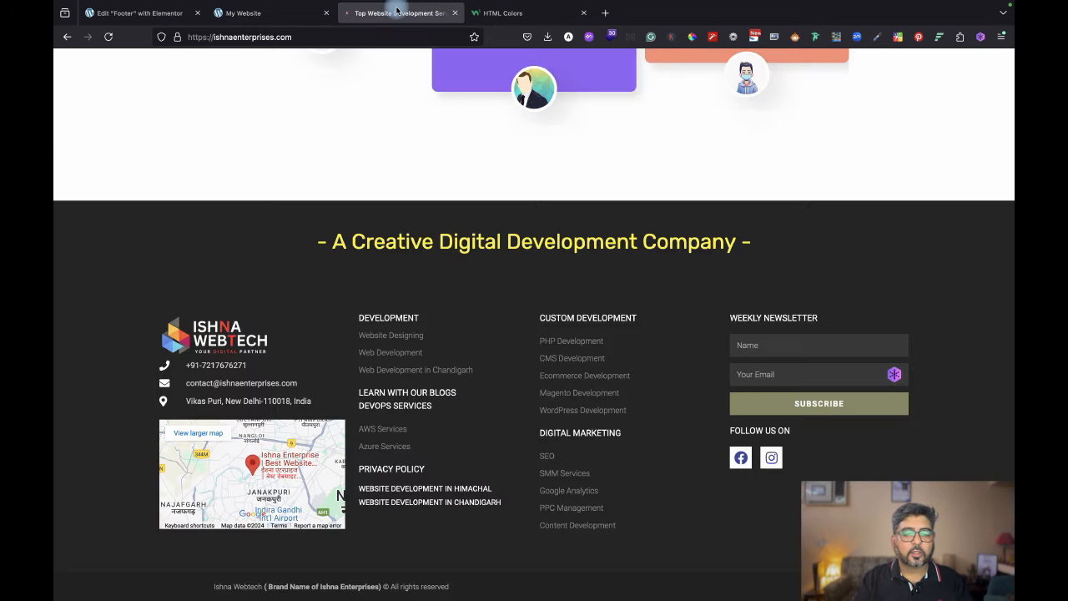
{"action": "left_click", "coordinate": [264, 13]}
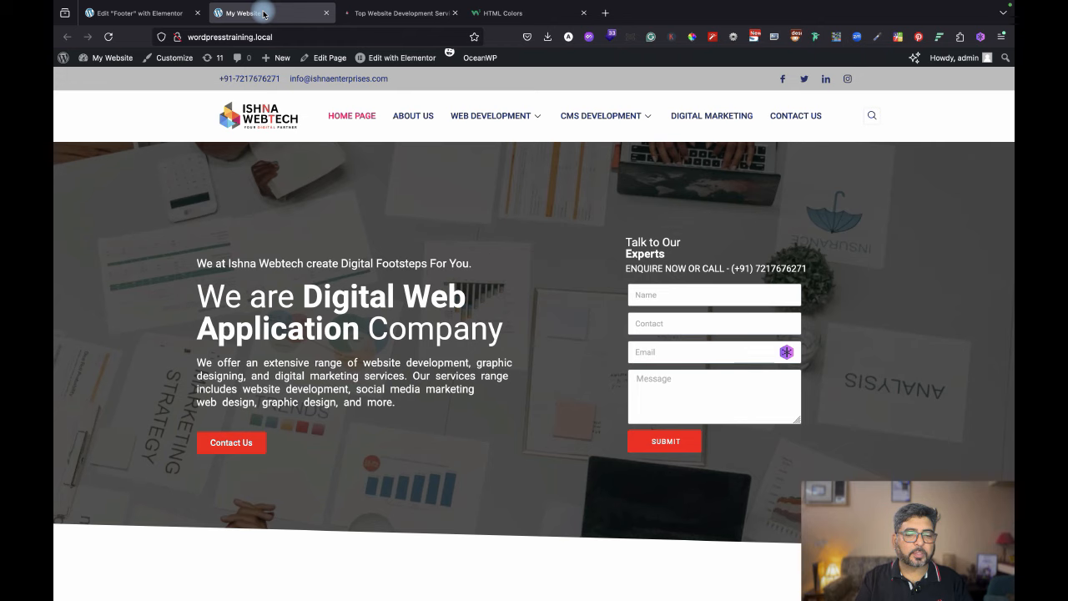
{"action": "left_click", "coordinate": [146, 12]}
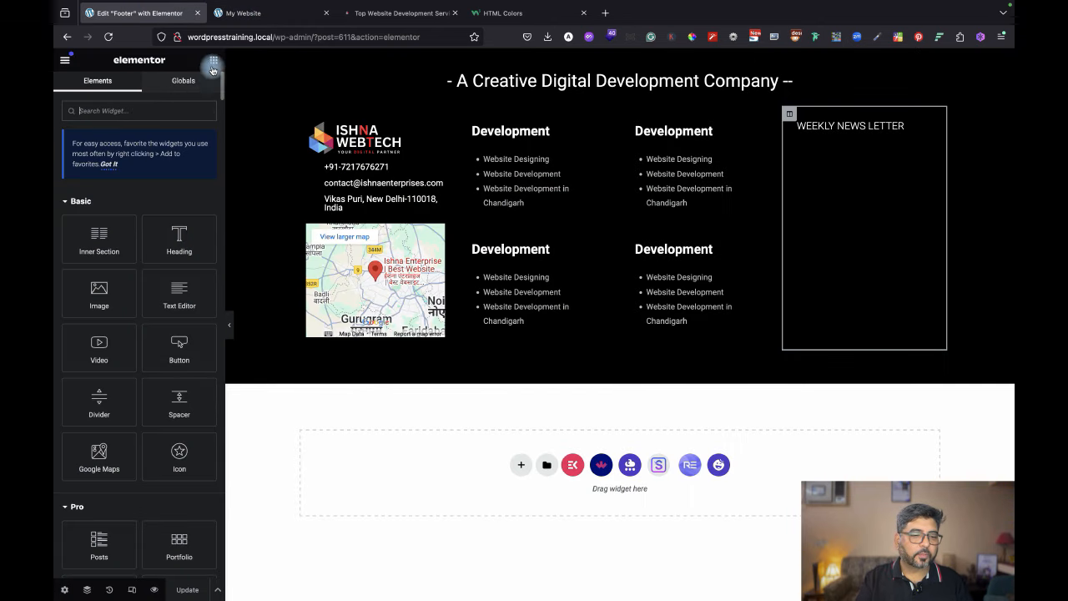
Search widgets for 'form' and drop a Form widget under the WEEKLY NEWS LETTER heading.
{"action": "left_click", "coordinate": [152, 106]}
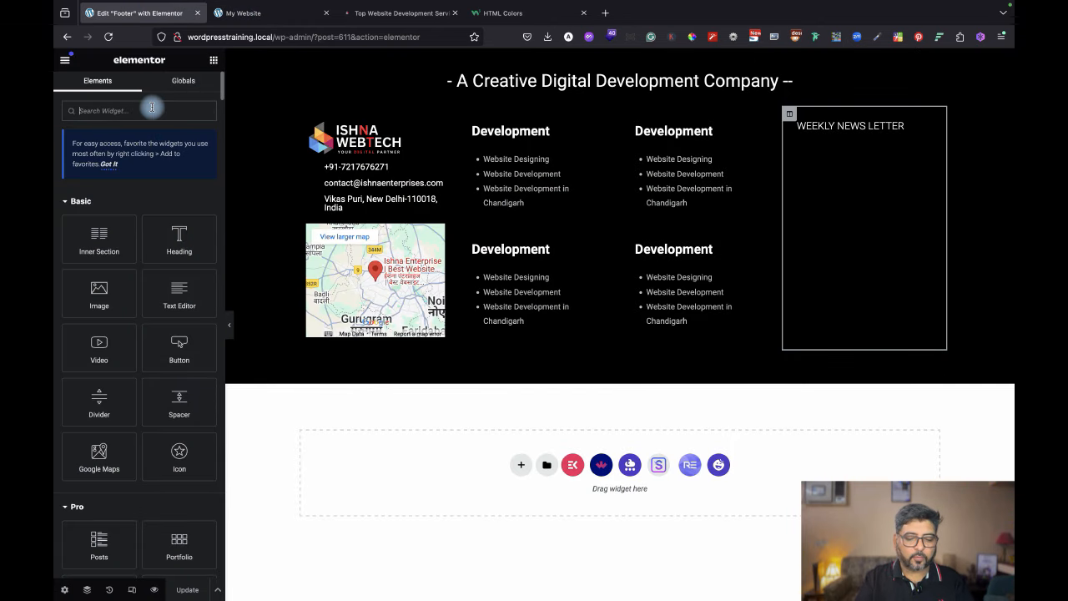
{"action": "type", "text": "form"}
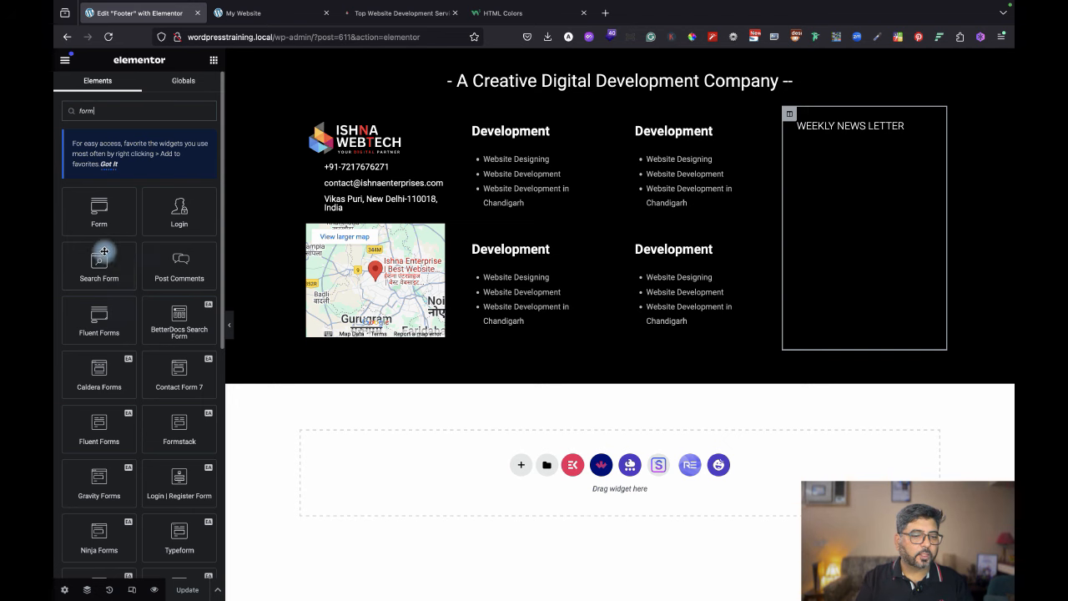
{"action": "left_click_drag", "start_coordinate": [97, 211], "coordinate": [858, 134]}
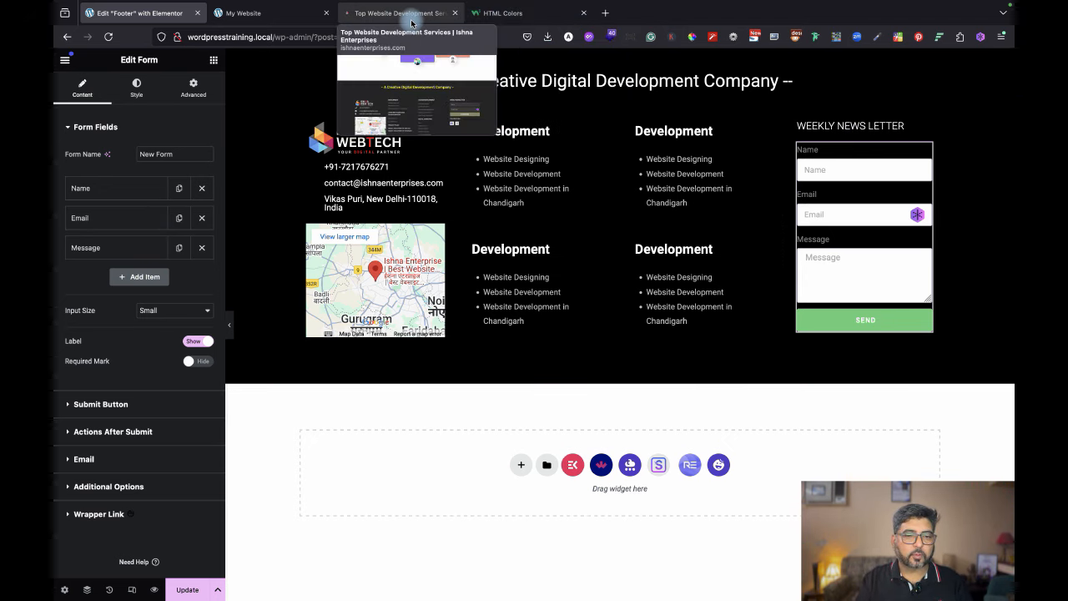
{"action": "left_click", "coordinate": [447, 10]}
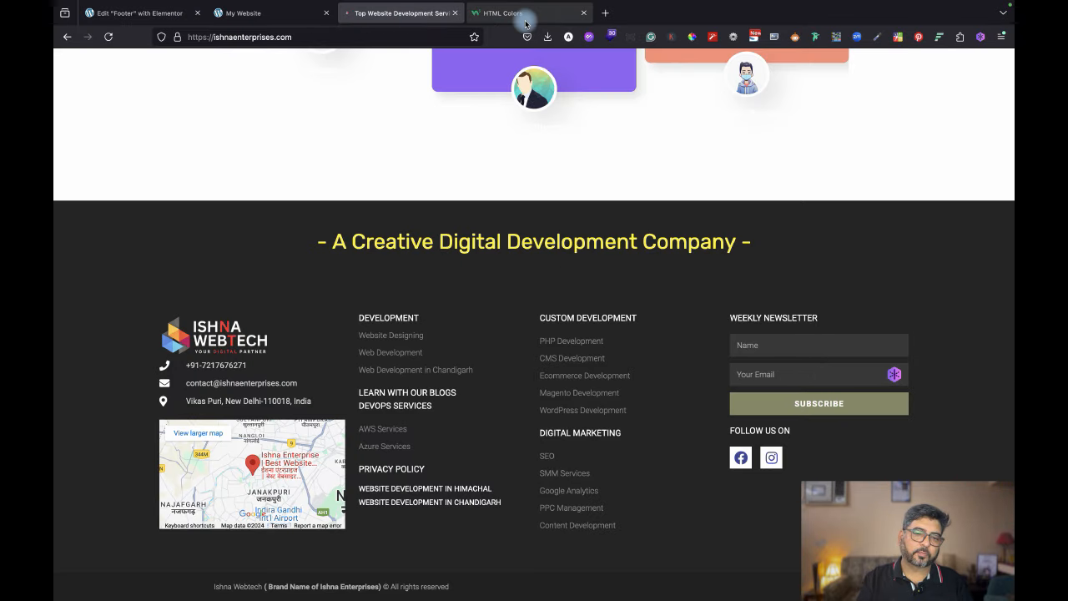
{"action": "mouse_move", "coordinate": [524, 23]}
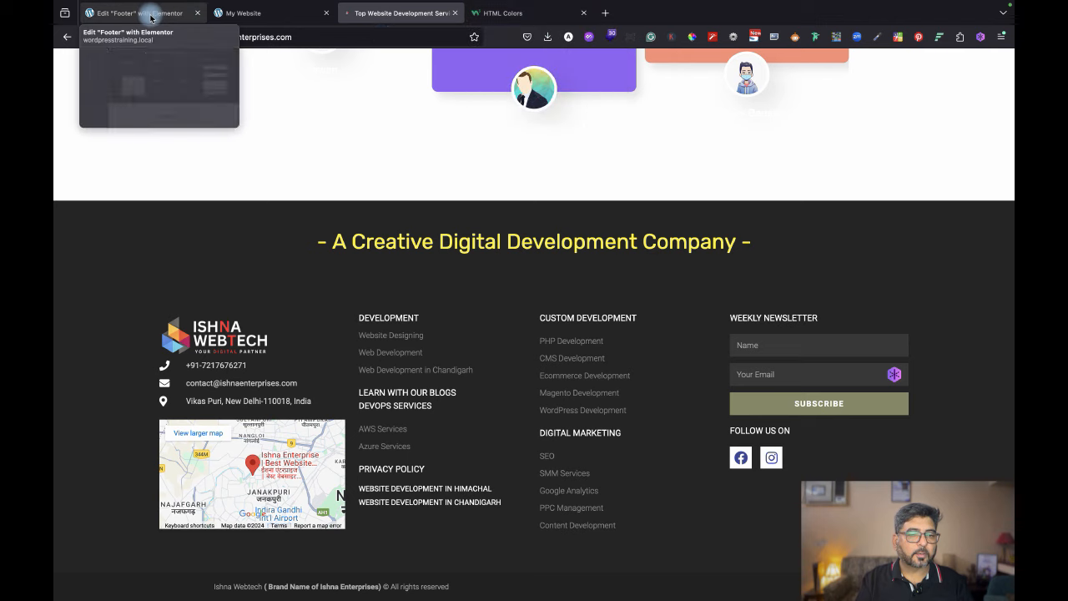
{"action": "left_click", "coordinate": [146, 15]}
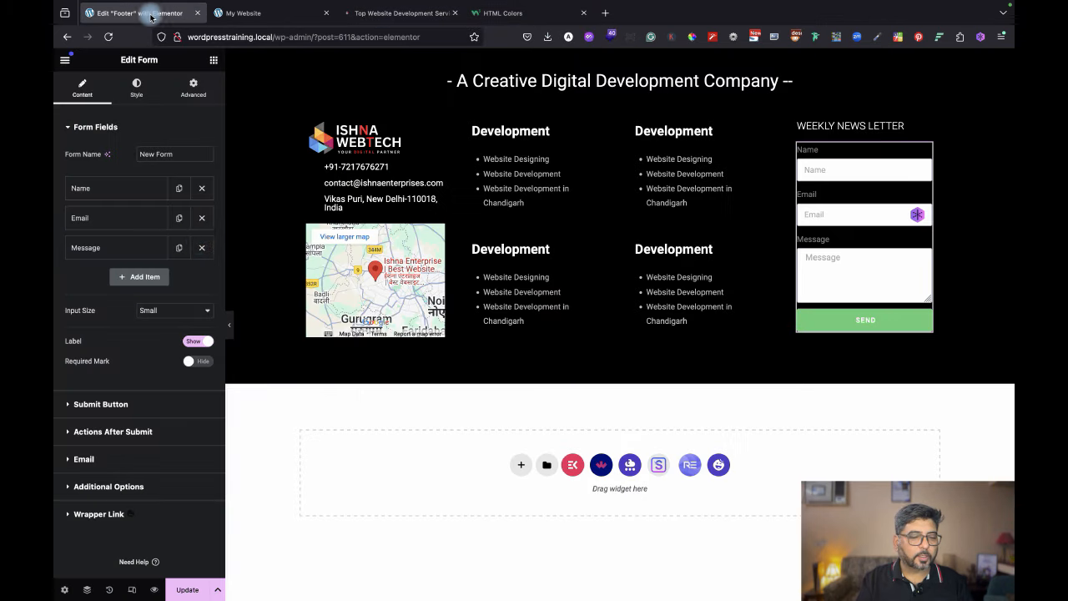
Delete the Message field and clear the Name field's label.
{"action": "left_click", "coordinate": [201, 246]}
{"action": "left_click", "coordinate": [150, 185]}
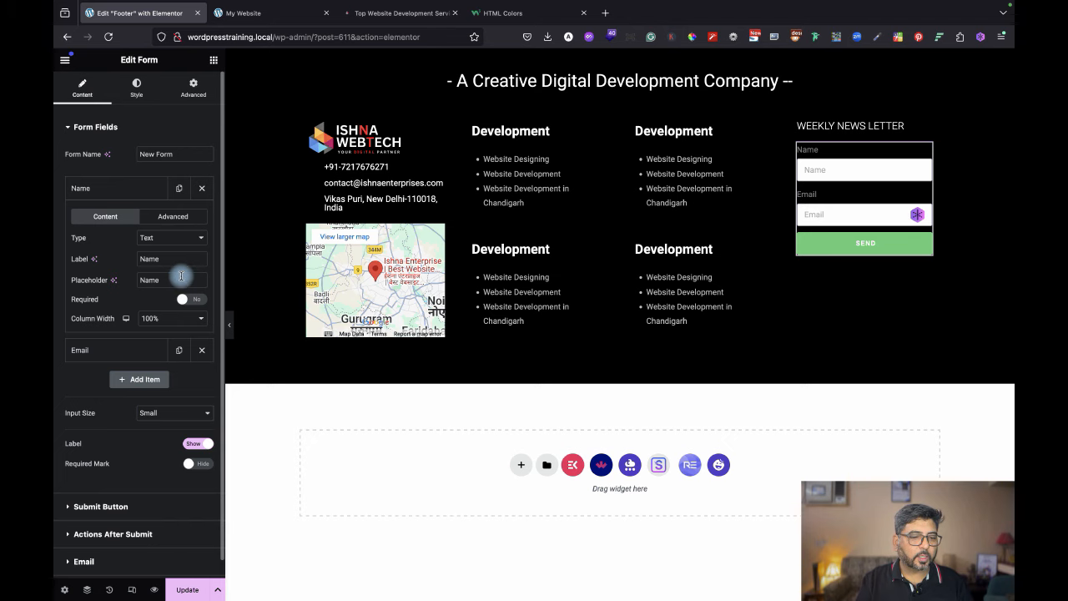
{"action": "left_click_drag", "start_coordinate": [178, 258], "coordinate": [117, 255]}
{"action": "key", "text": "BackSpace"}
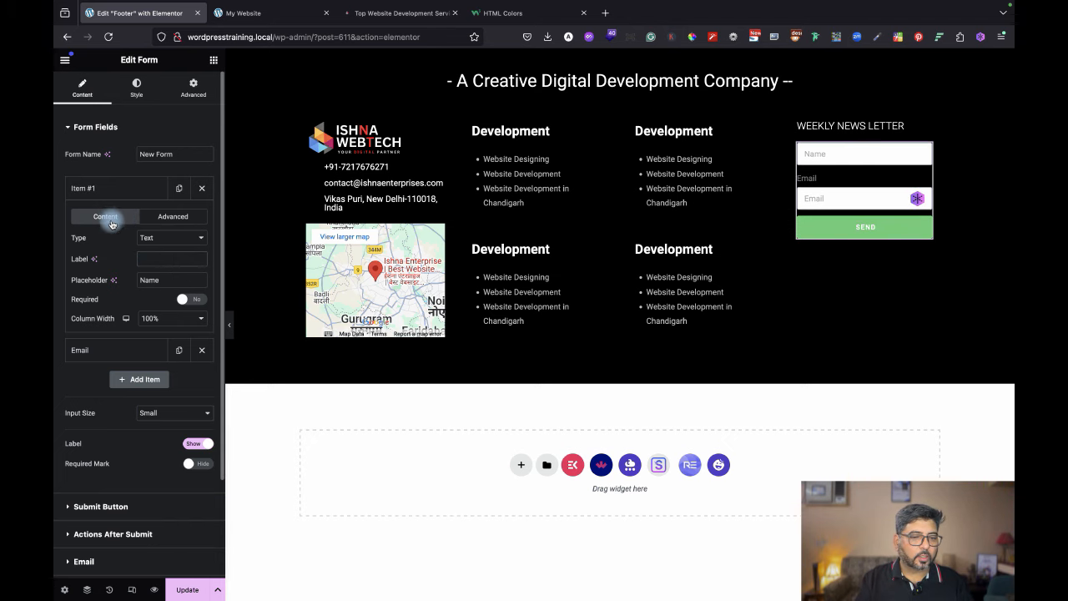
{"action": "left_click", "coordinate": [106, 187]}
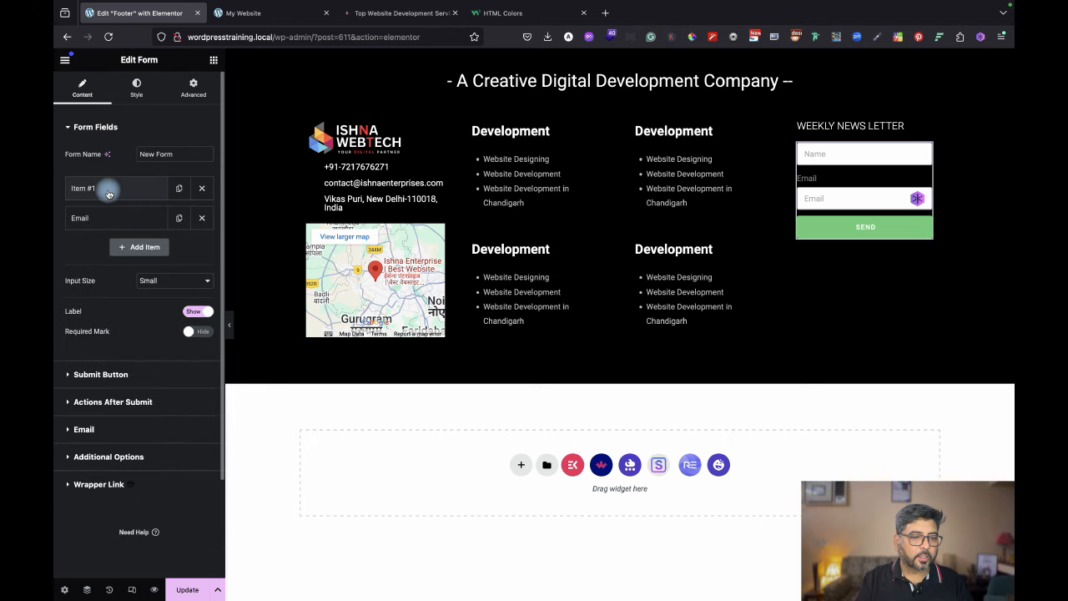
Clear the Email field's label and compare the form with the reference footer.
{"action": "left_click", "coordinate": [109, 218]}
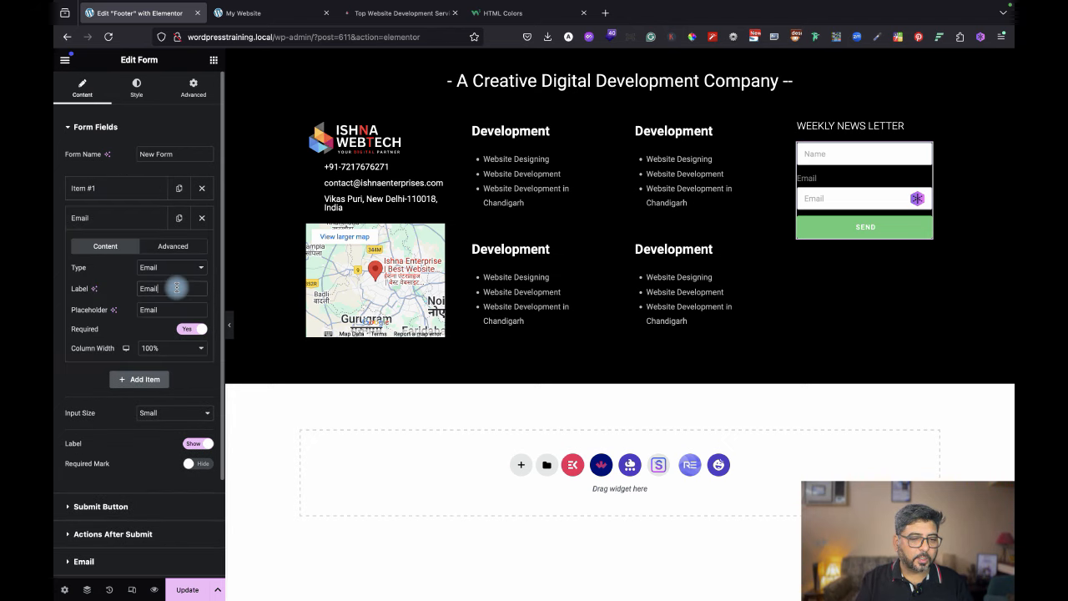
{"action": "key", "text": "super+a"}
{"action": "key", "text": "BackSpace"}
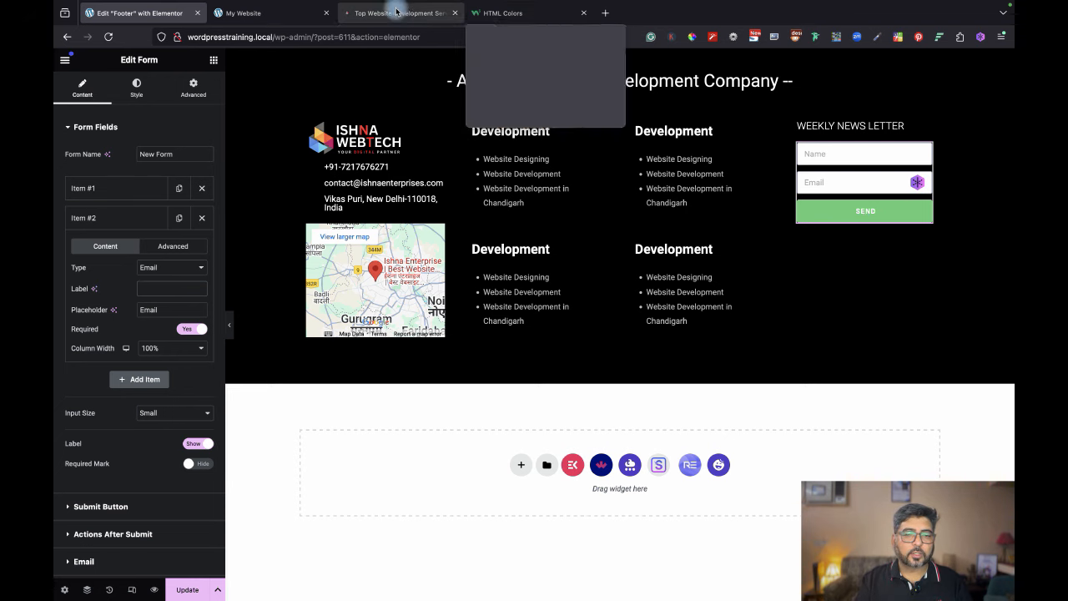
{"action": "left_click", "coordinate": [434, 8]}
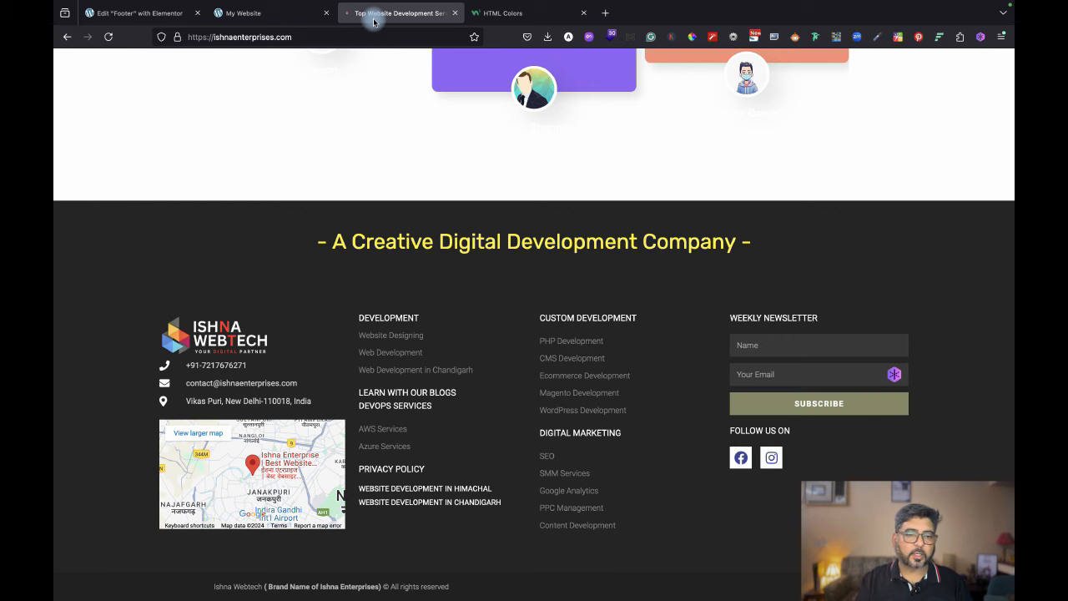
{"action": "left_click", "coordinate": [161, 18]}
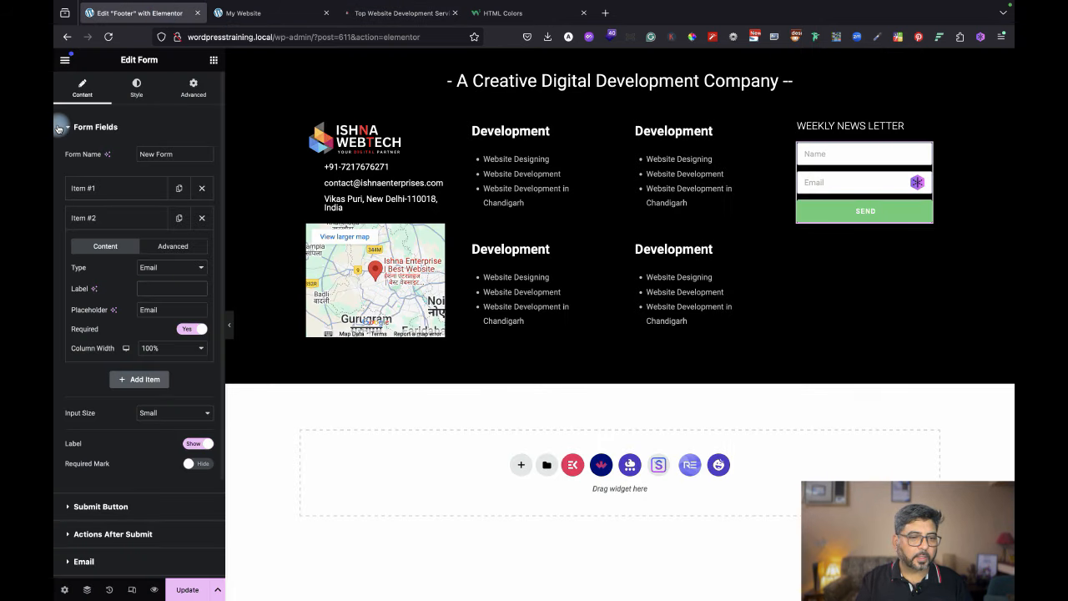
Change the submit button text from Send to Subscribe, matching the reference site.
{"action": "left_click", "coordinate": [127, 505]}
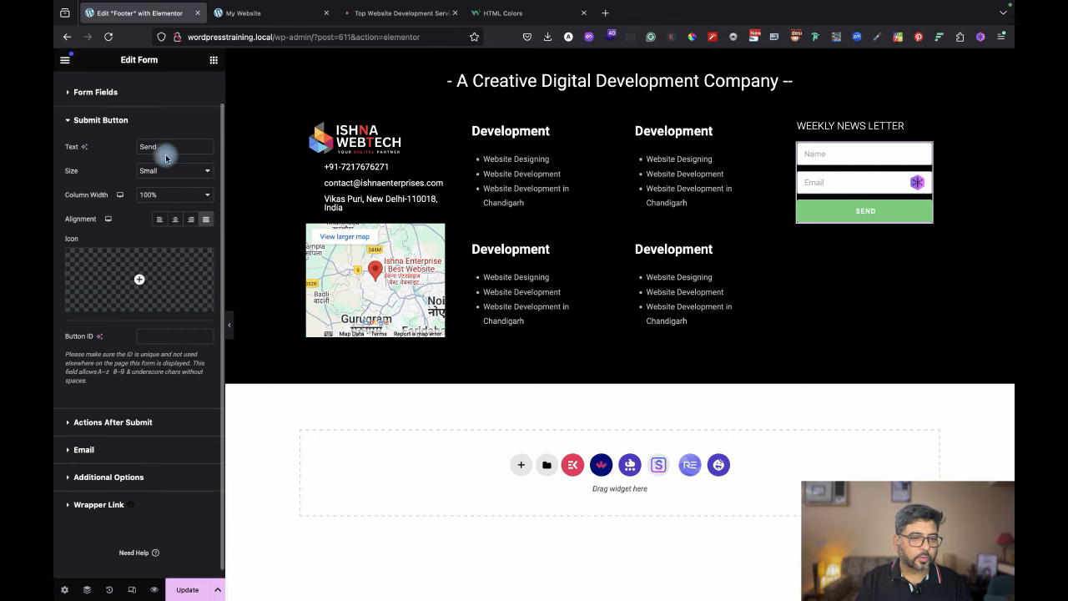
{"action": "left_click_drag", "start_coordinate": [172, 144], "coordinate": [105, 141]}
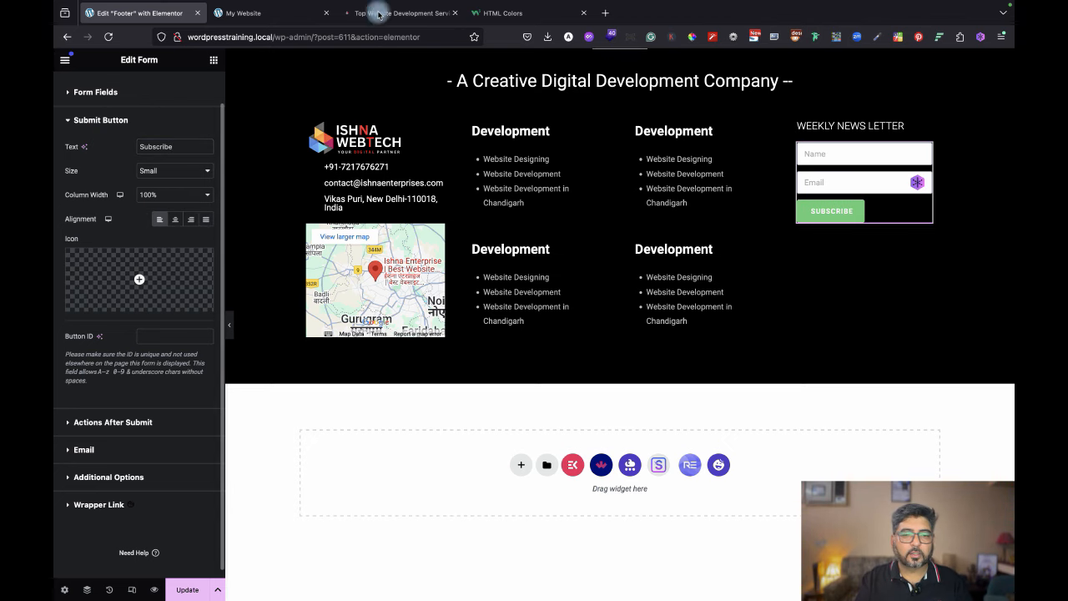
{"action": "left_click", "coordinate": [418, 20]}
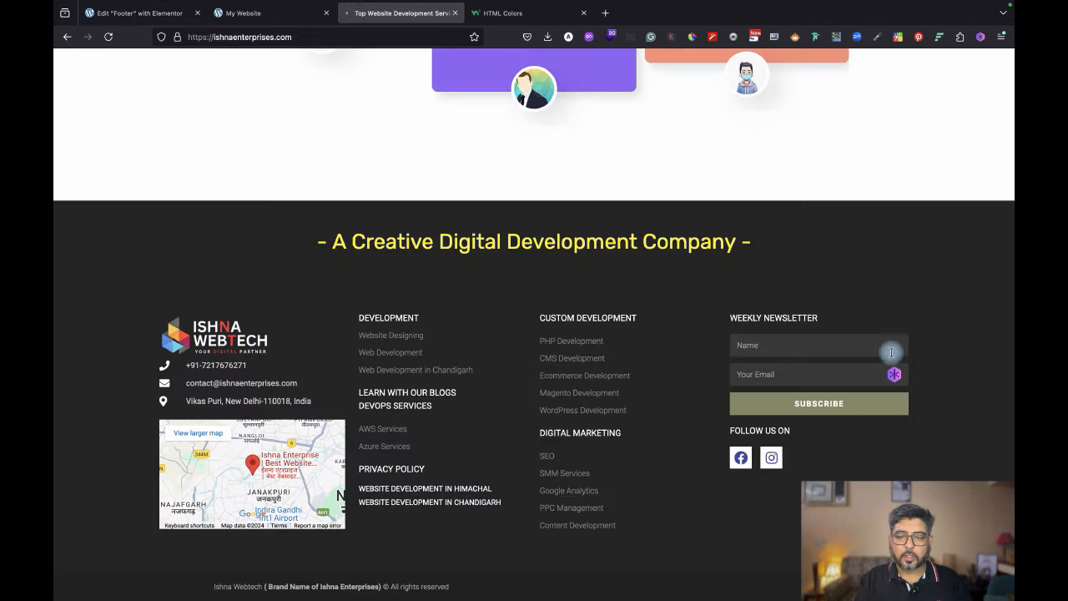
{"action": "left_click", "coordinate": [136, 13]}
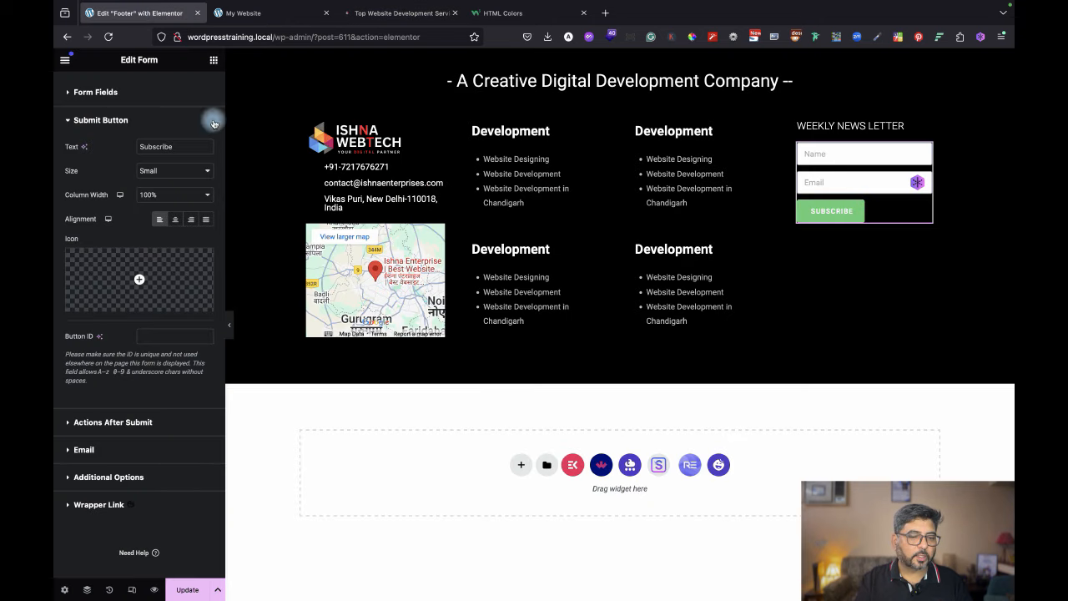
Set the button's column width to 100% and justify it across the form.
{"action": "left_click", "coordinate": [177, 220]}
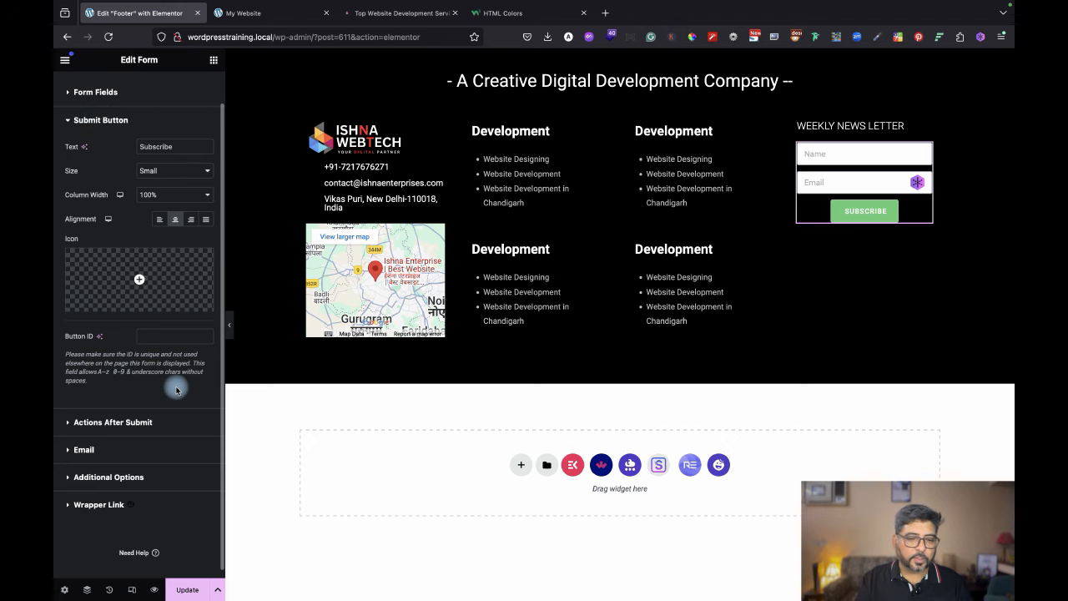
{"action": "left_click", "coordinate": [170, 194]}
{"action": "left_click", "coordinate": [169, 188]}
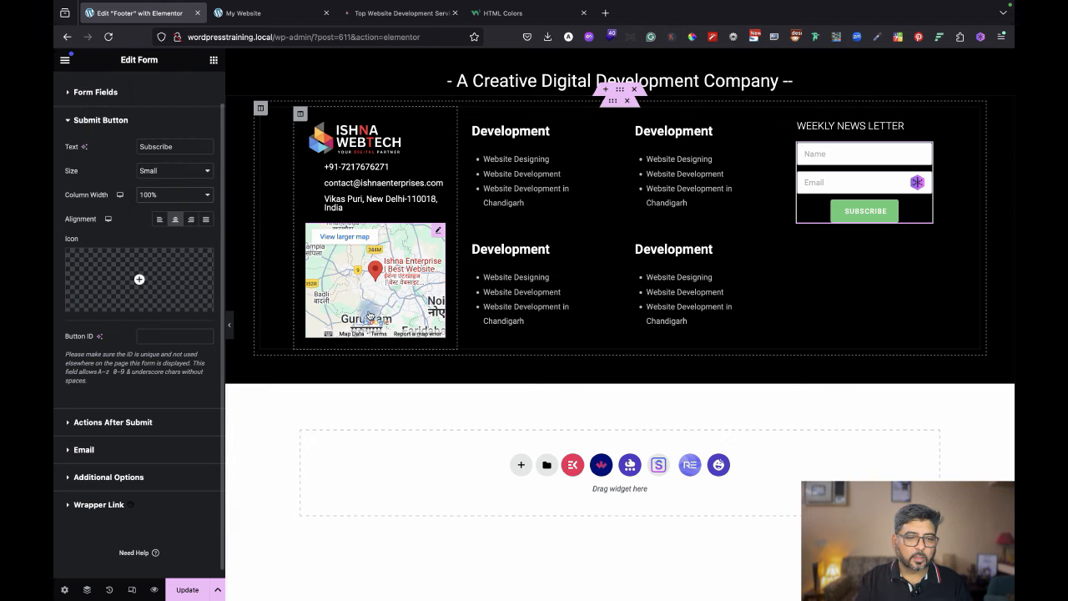
{"action": "left_click", "coordinate": [231, 334]}
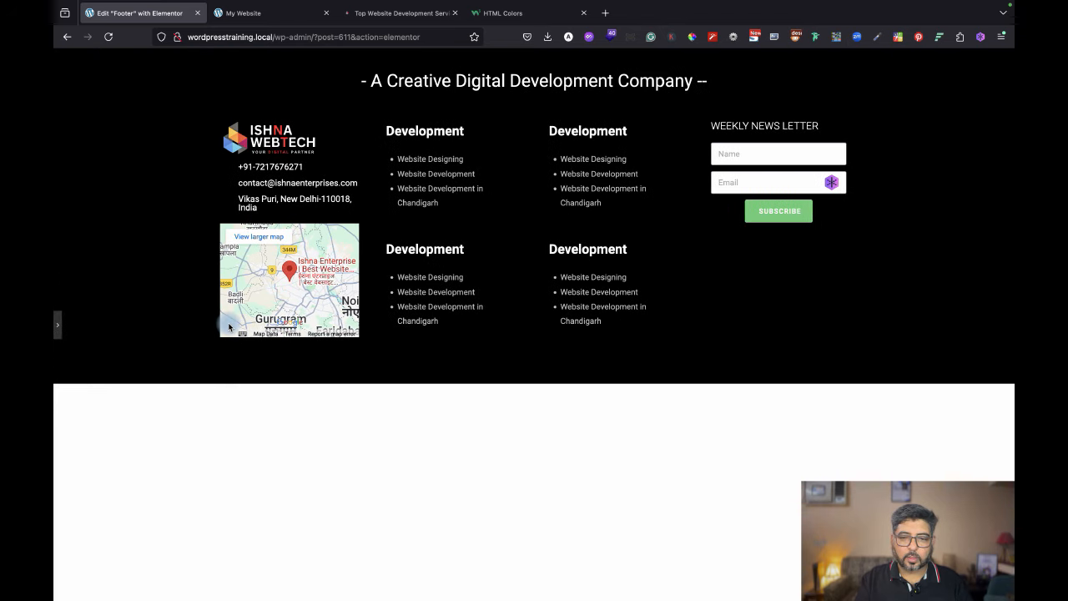
{"action": "left_click", "coordinate": [59, 327]}
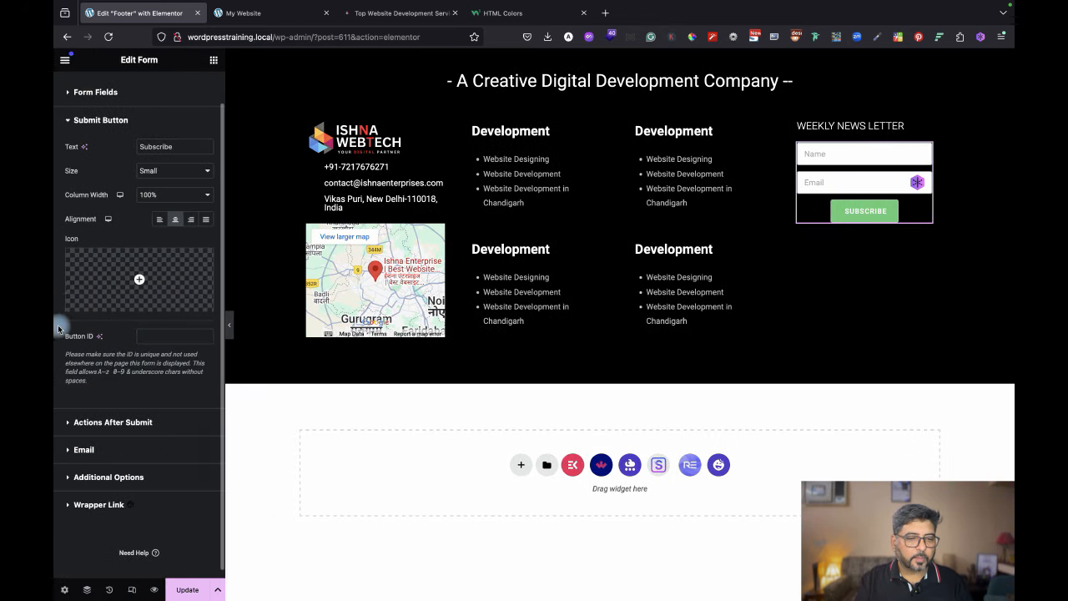
{"action": "left_click", "coordinate": [206, 219]}
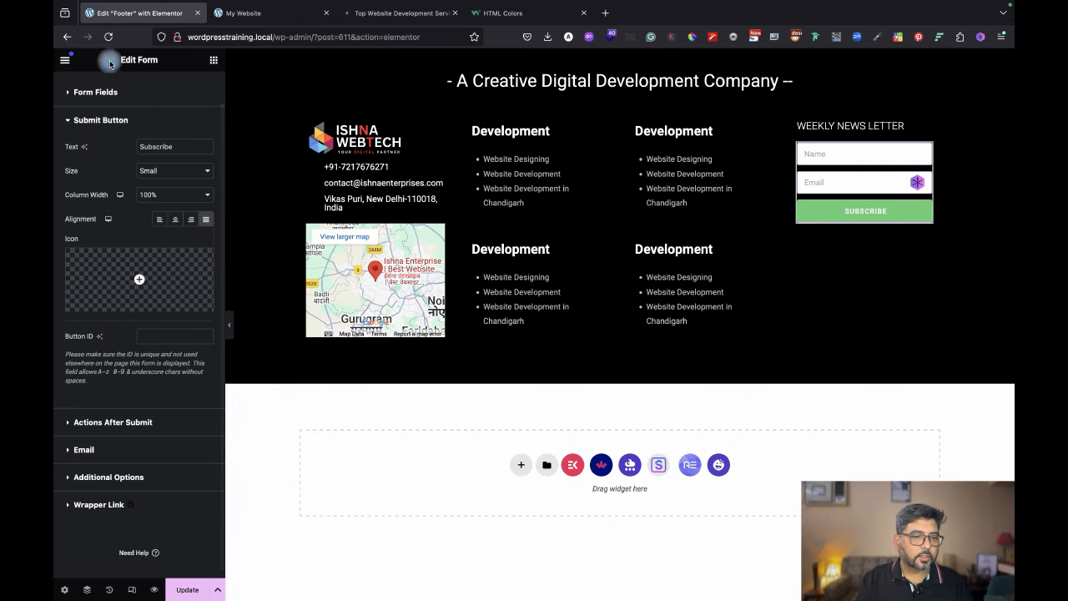
Change the Subscribe button background to muted green #658569 to match the reference footer.
{"action": "scroll", "coordinate": [200, 173], "scroll_direction": "up", "scroll_amount": 2}
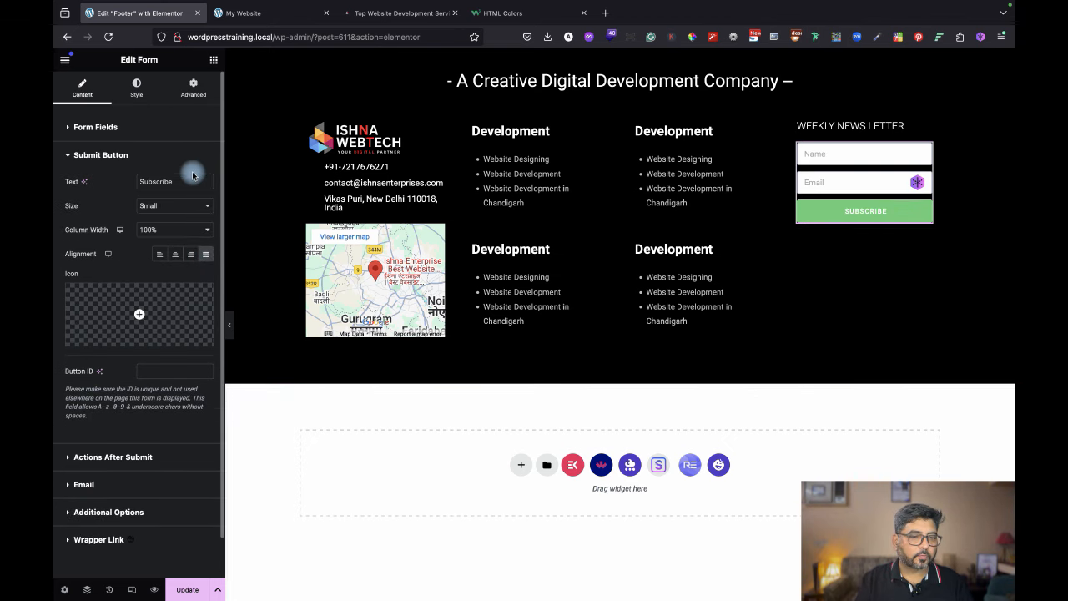
{"action": "left_click", "coordinate": [138, 87]}
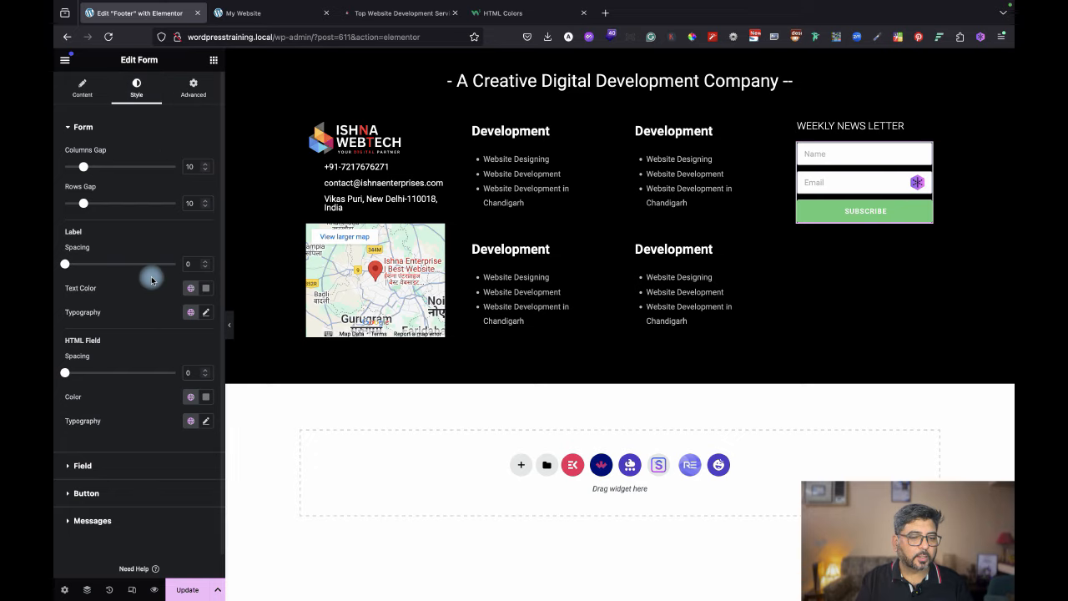
{"action": "scroll", "coordinate": [208, 388], "scroll_direction": "down", "scroll_amount": 1}
{"action": "left_click", "coordinate": [135, 459]}
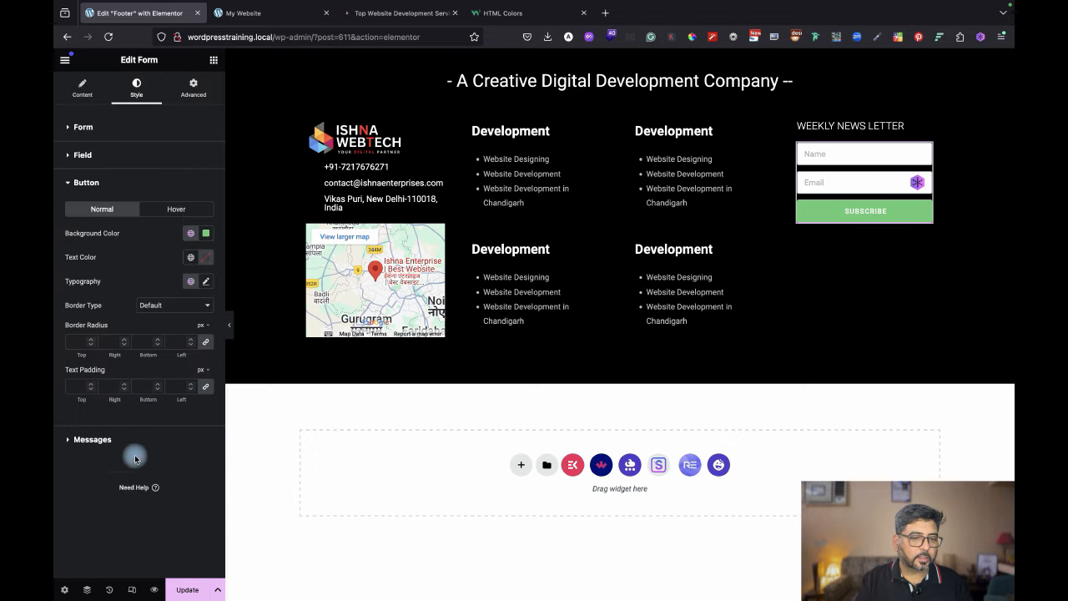
{"action": "left_click", "coordinate": [206, 235]}
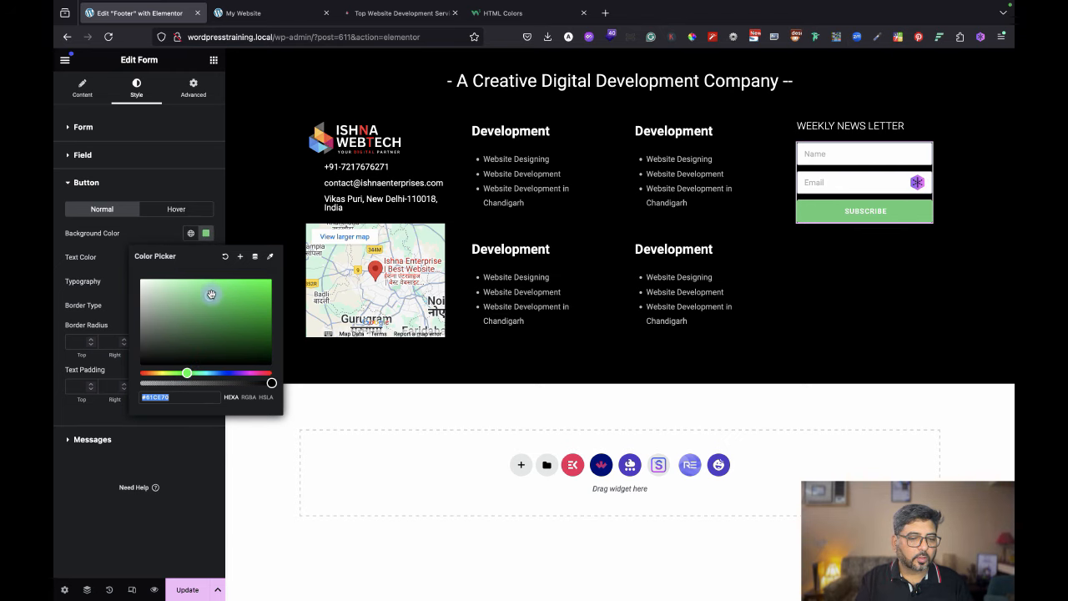
{"action": "left_click_drag", "start_coordinate": [211, 295], "coordinate": [170, 322]}
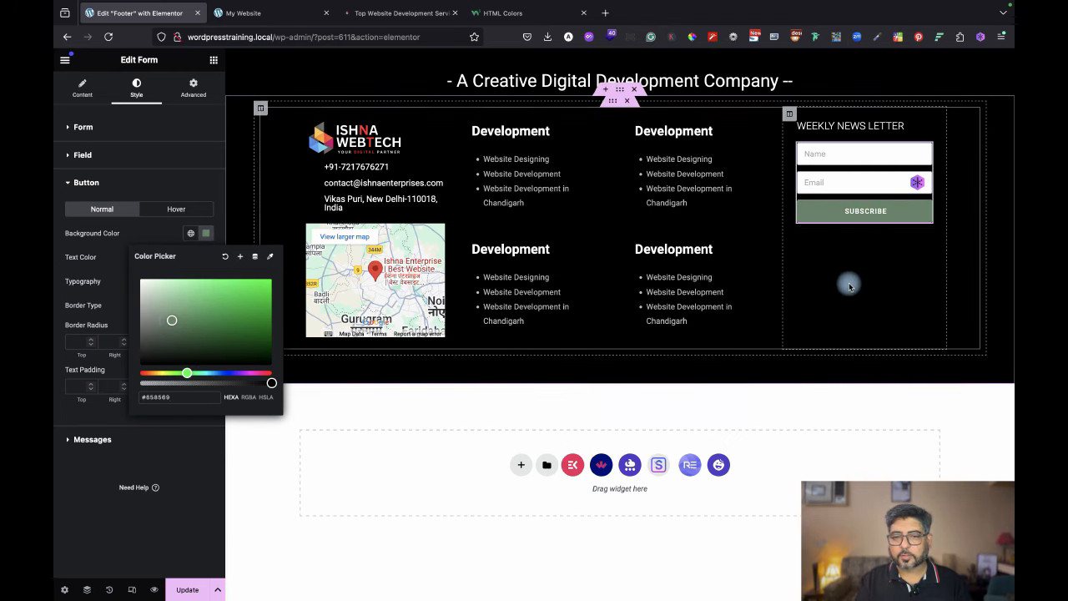
{"action": "left_click", "coordinate": [403, 13]}
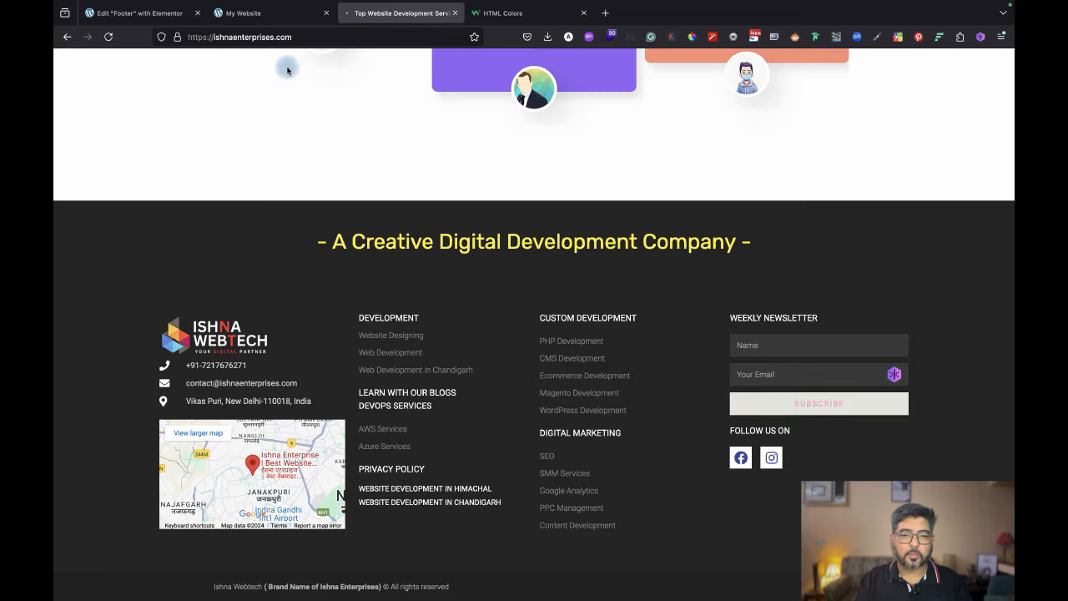
{"action": "left_click", "coordinate": [151, 42]}
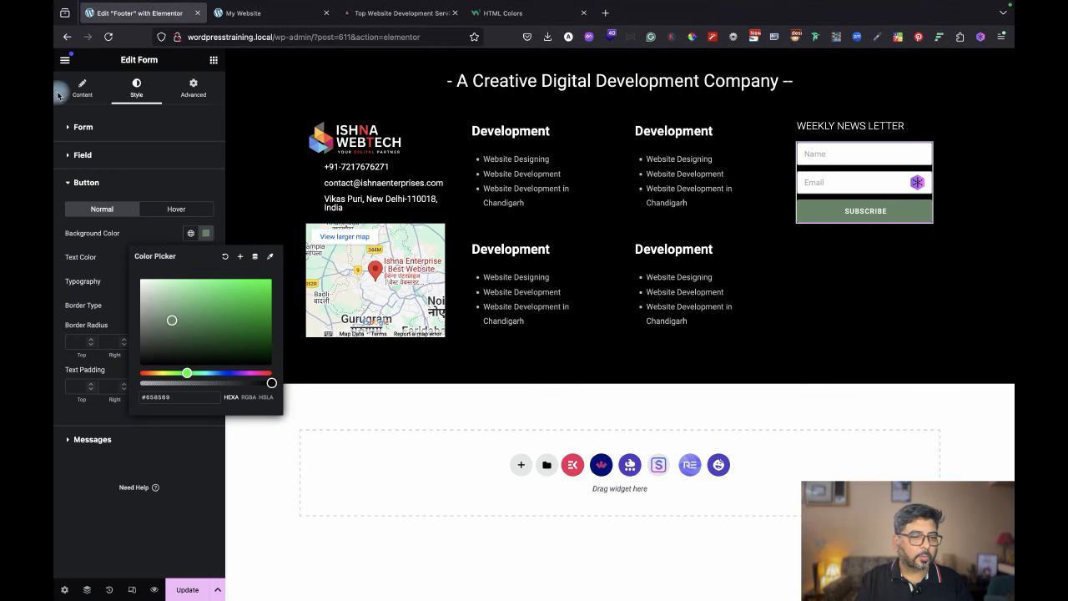
{"action": "left_click", "coordinate": [83, 90]}
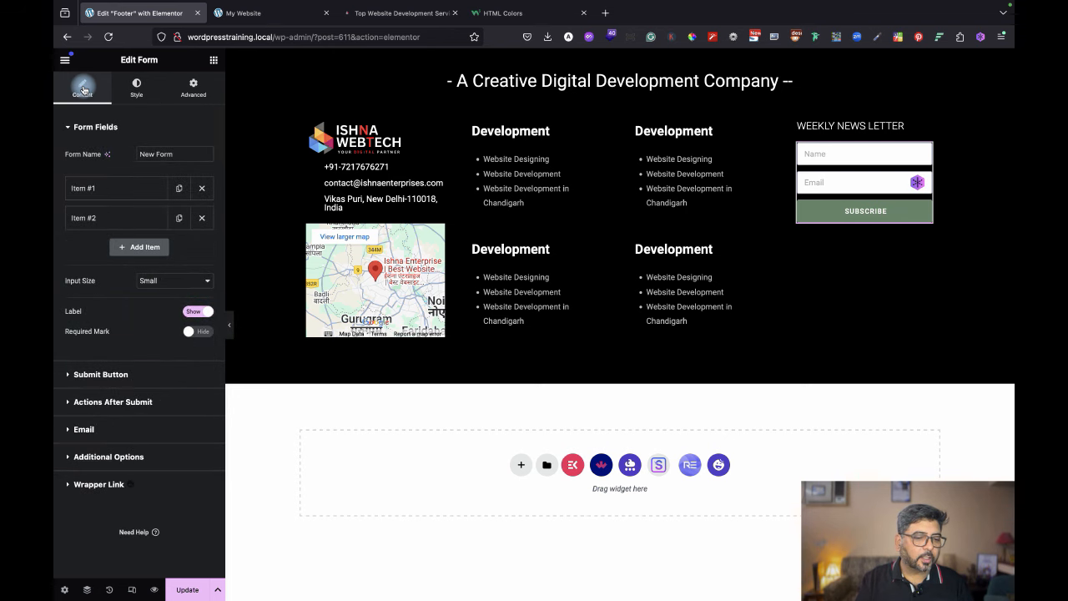
Set the form email's From Name to Subscribe.
{"action": "left_click", "coordinate": [130, 428]}
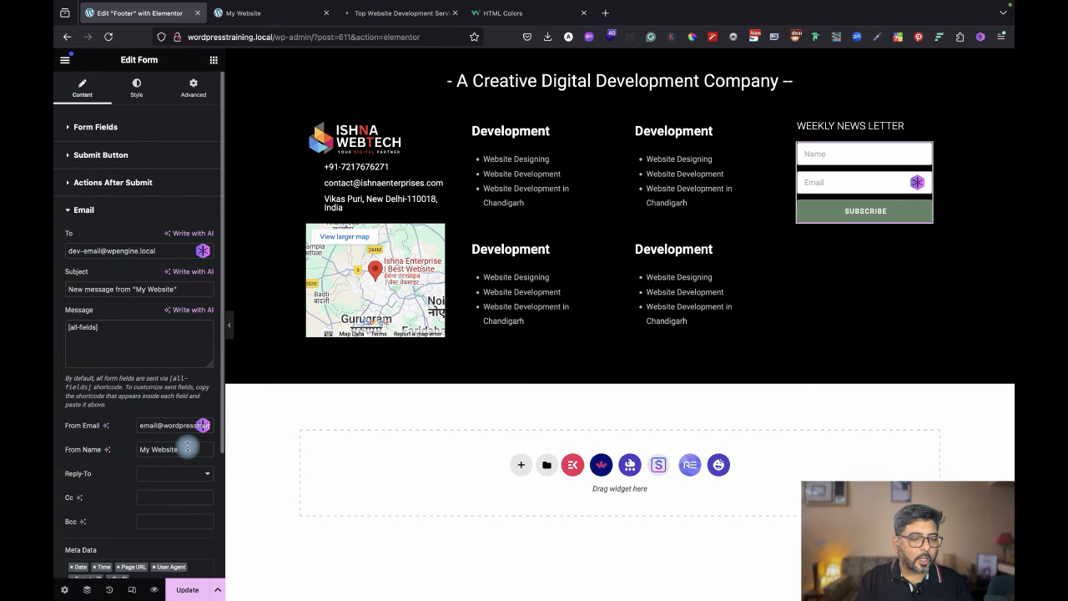
{"action": "left_click", "coordinate": [126, 446]}
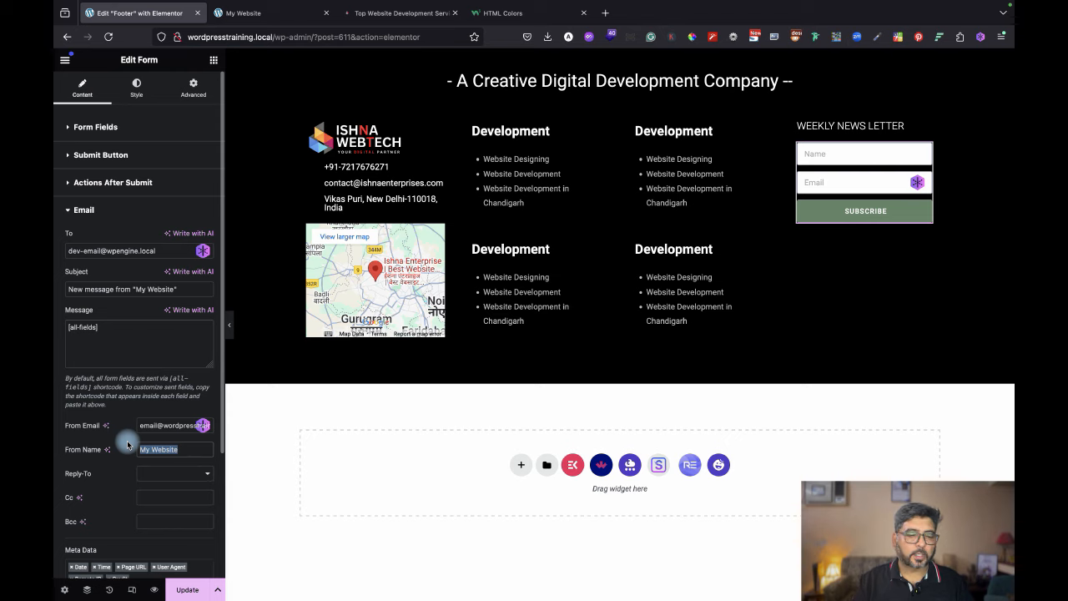
{"action": "type", "text": "Subscribe"}
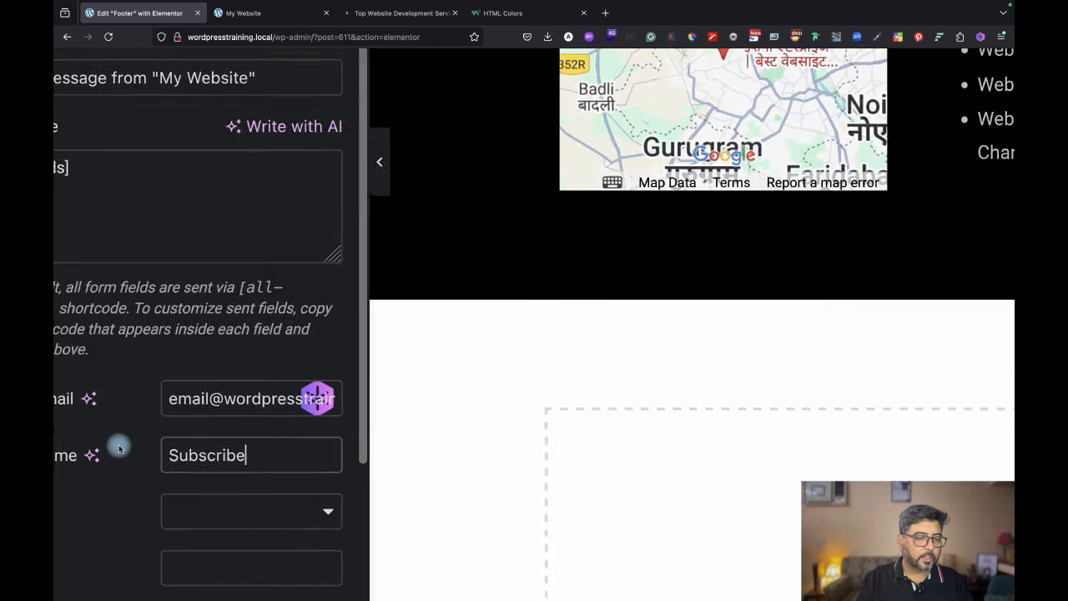
{"action": "scroll", "coordinate": [118, 449], "scroll_direction": "left", "scroll_amount": 3}
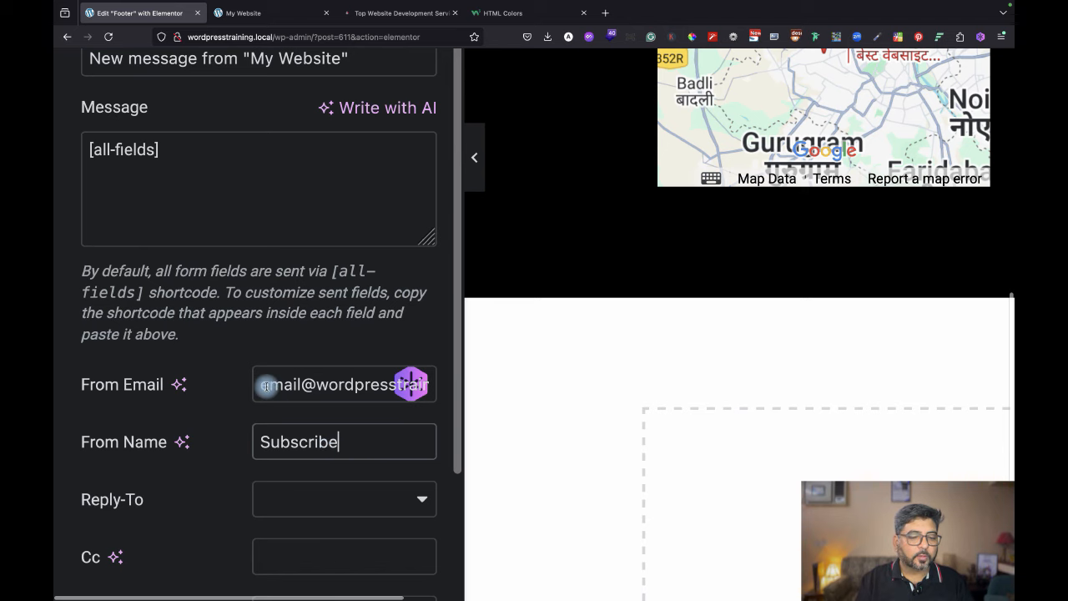
Replace the From Email with the company's sender e-mail address.
{"action": "left_click_drag", "start_coordinate": [264, 384], "coordinate": [450, 405]}
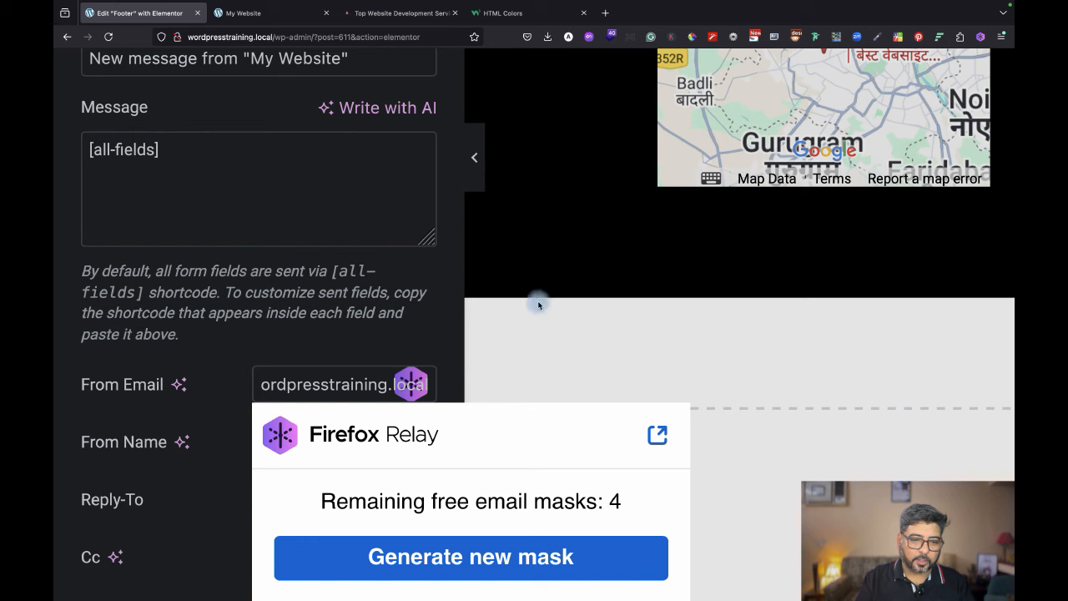
{"action": "left_click", "coordinate": [293, 352]}
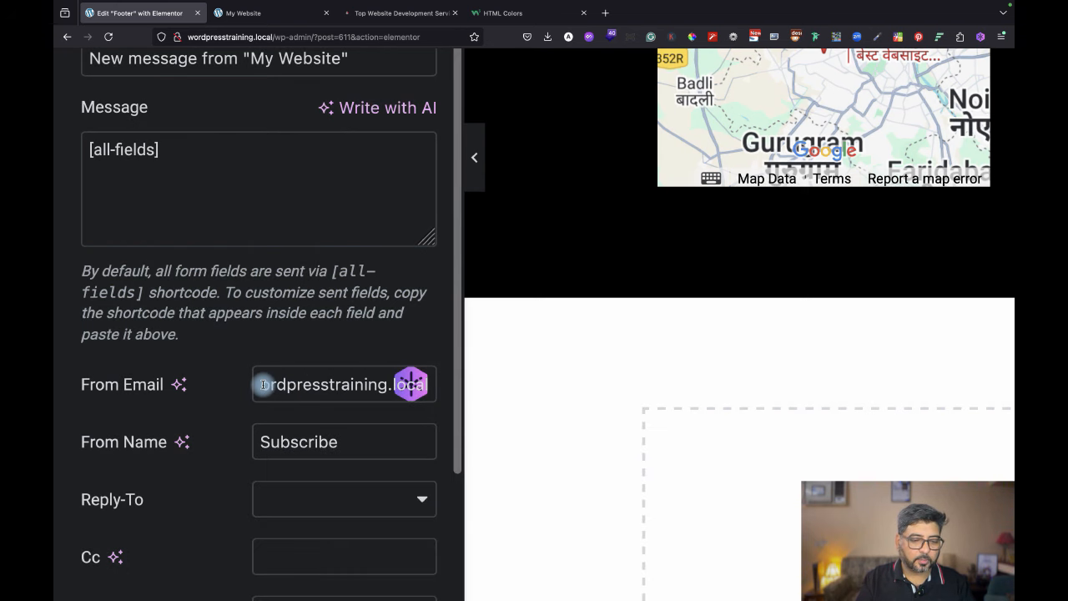
{"action": "left_click", "coordinate": [262, 384]}
{"action": "key", "text": "super+a"}
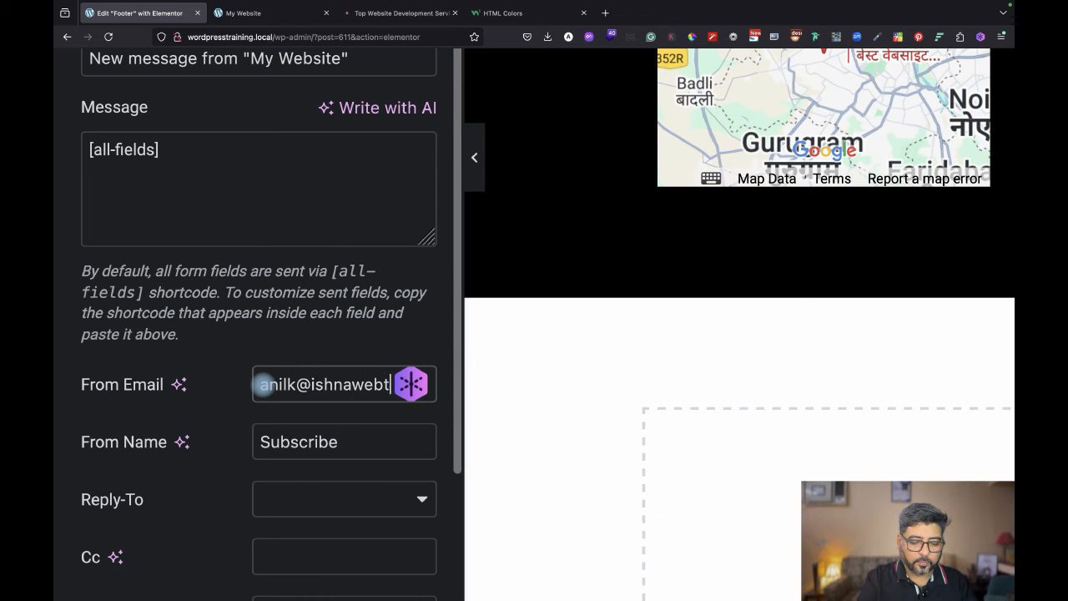
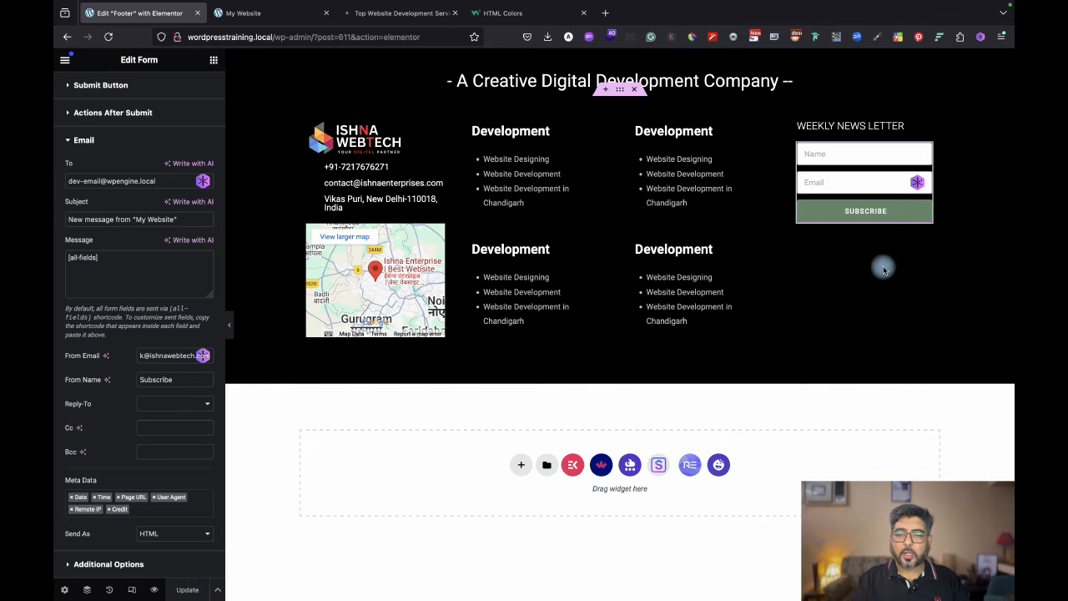
{"action": "left_click", "coordinate": [509, 14]}
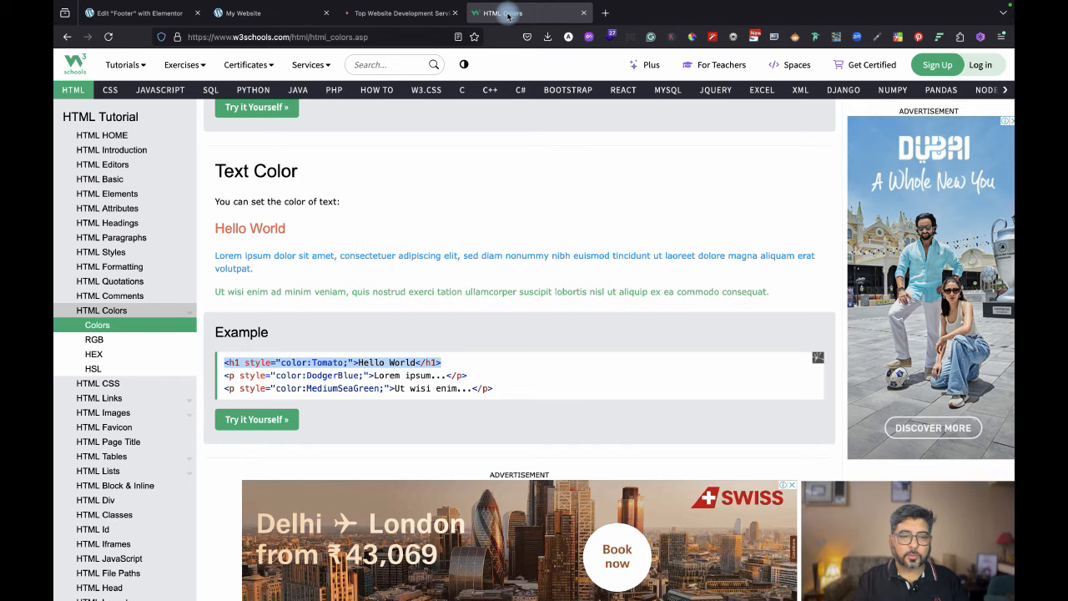
{"action": "left_click", "coordinate": [384, 13]}
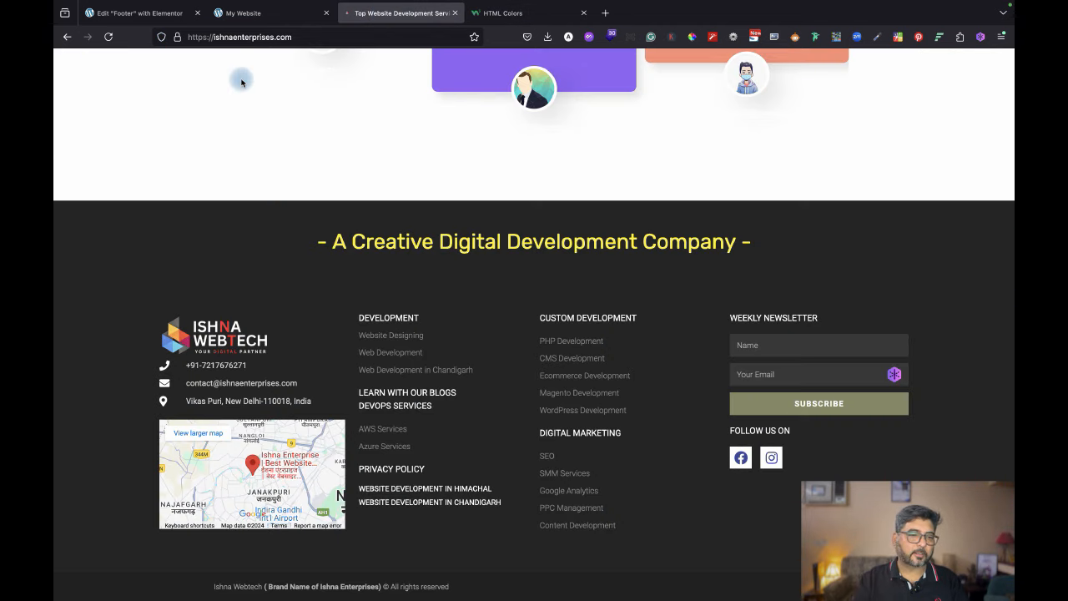
{"action": "left_click", "coordinate": [141, 12]}
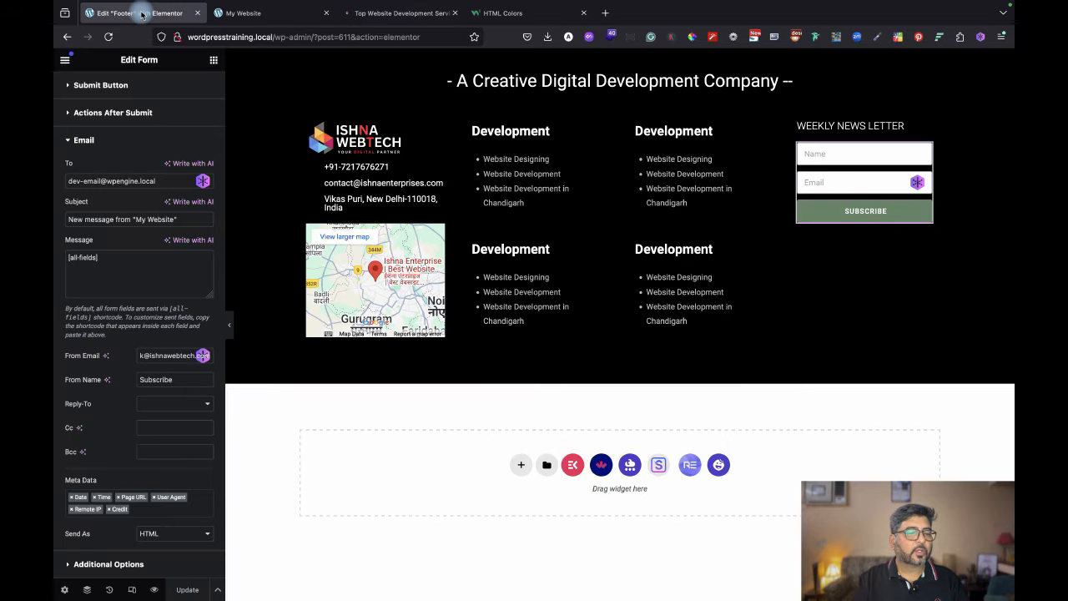
Add a heading under the Subscribe button and title it 'Follow Us On'.
{"action": "left_click", "coordinate": [214, 62]}
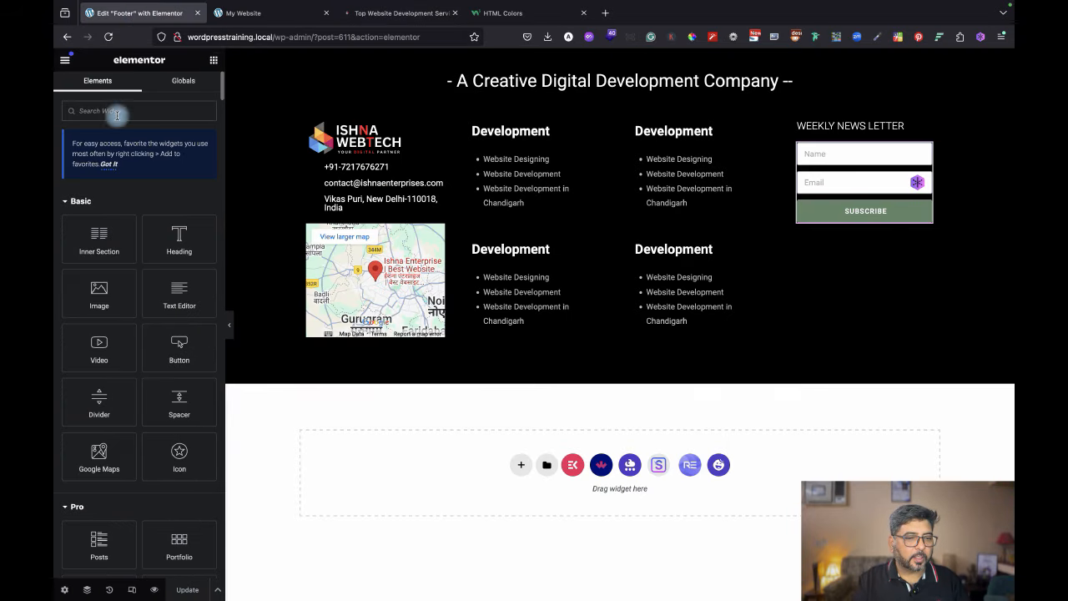
{"action": "left_click_drag", "start_coordinate": [180, 230], "coordinate": [865, 225]}
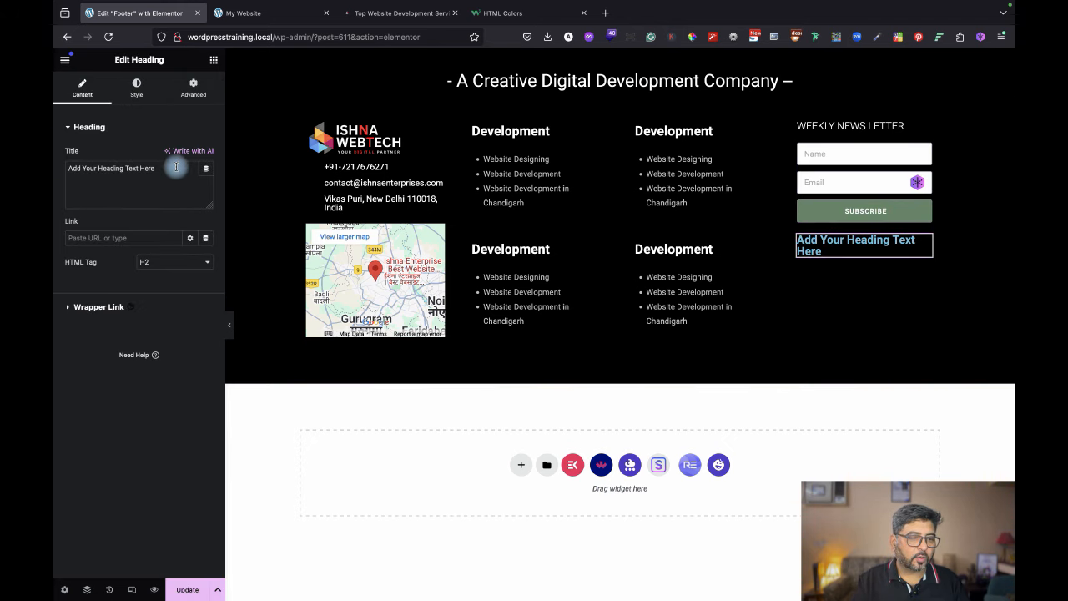
{"action": "left_click_drag", "start_coordinate": [176, 168], "coordinate": [54, 163]}
{"action": "type", "text": "Follow Us On"}
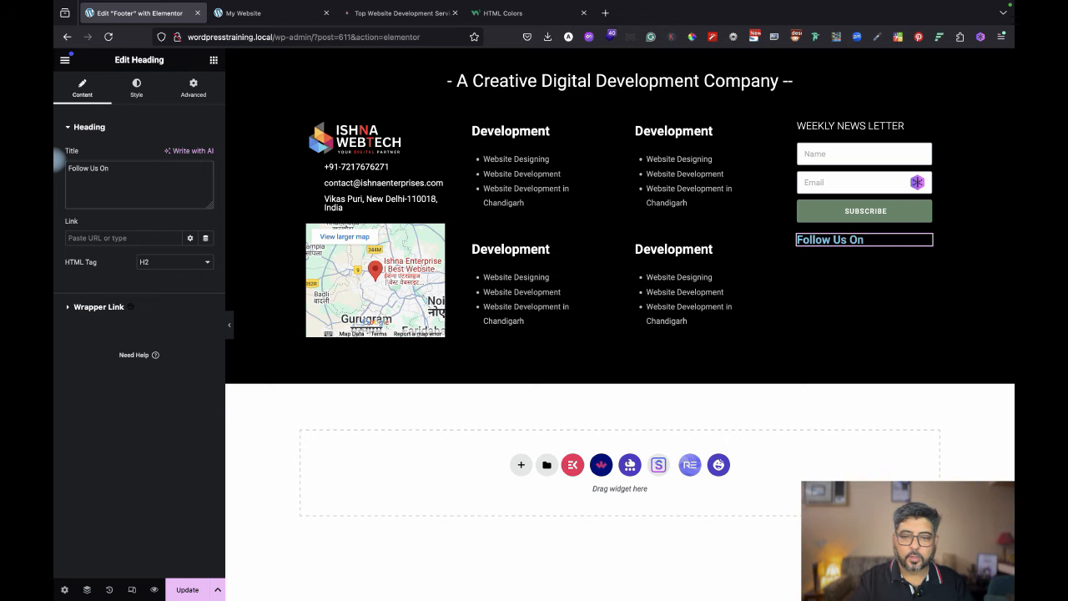
Style the Follow Us On heading white, Light (300) weight, 16 px size.
{"action": "left_click", "coordinate": [136, 87]}
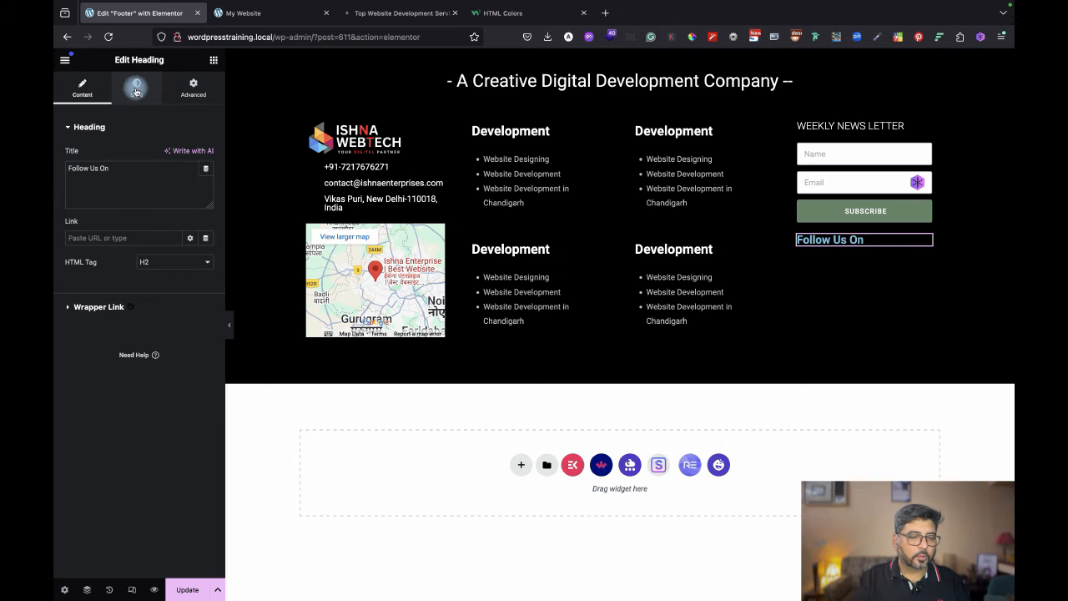
{"action": "left_click", "coordinate": [205, 178]}
{"action": "left_click_drag", "start_coordinate": [198, 236], "coordinate": [121, 202]}
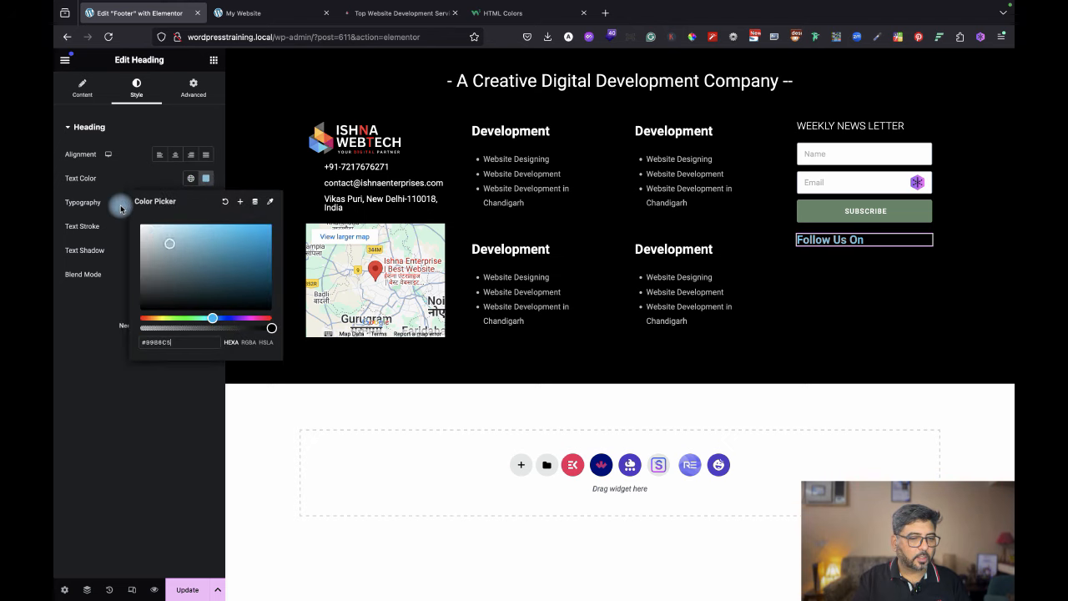
{"action": "left_click", "coordinate": [115, 417]}
{"action": "left_click", "coordinate": [205, 202]}
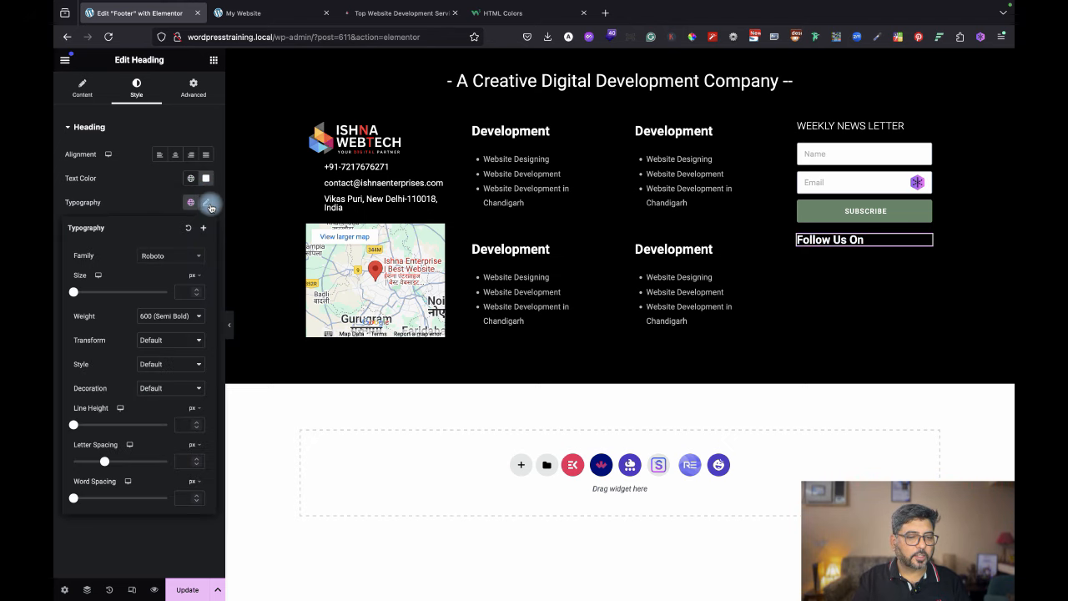
{"action": "left_click", "coordinate": [167, 315]}
{"action": "left_click", "coordinate": [172, 278]}
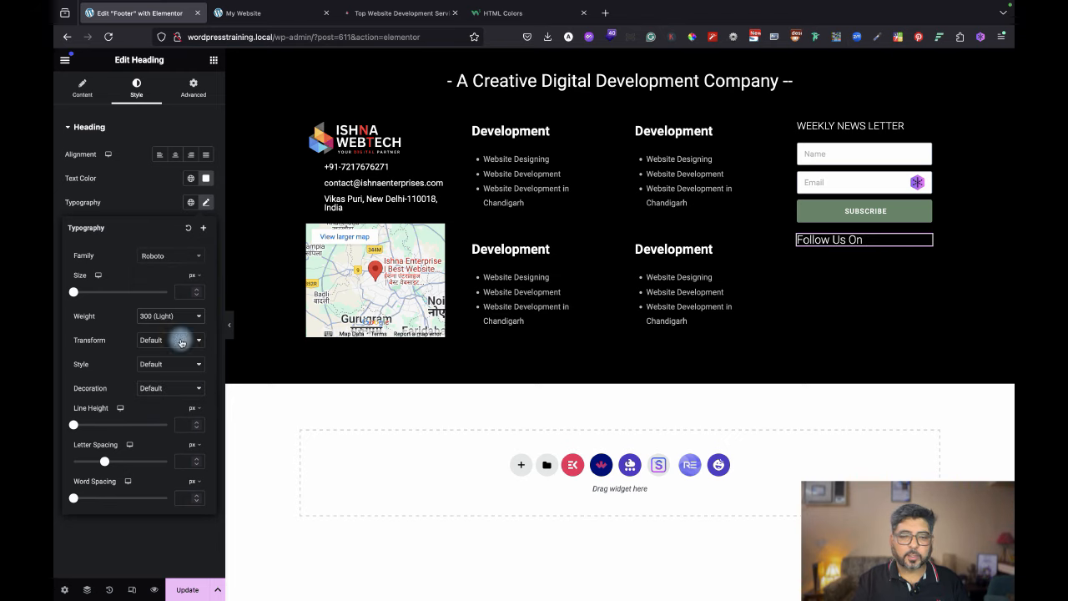
{"action": "left_click_drag", "start_coordinate": [74, 293], "coordinate": [81, 293]}
Save the footer with Update and return to the widget list.
{"action": "left_click", "coordinate": [187, 90]}
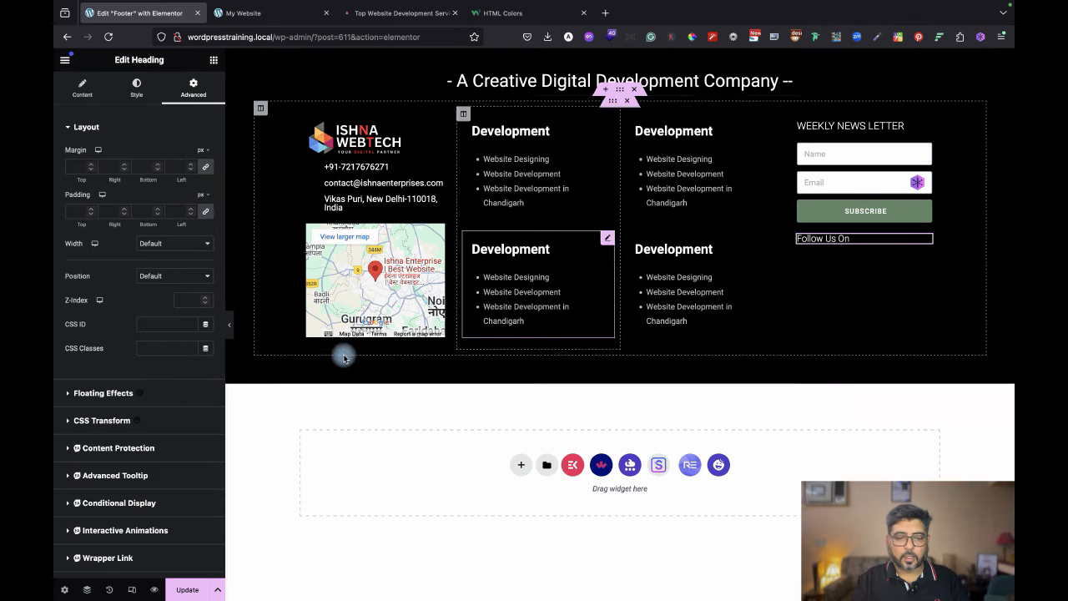
{"action": "left_click", "coordinate": [185, 590]}
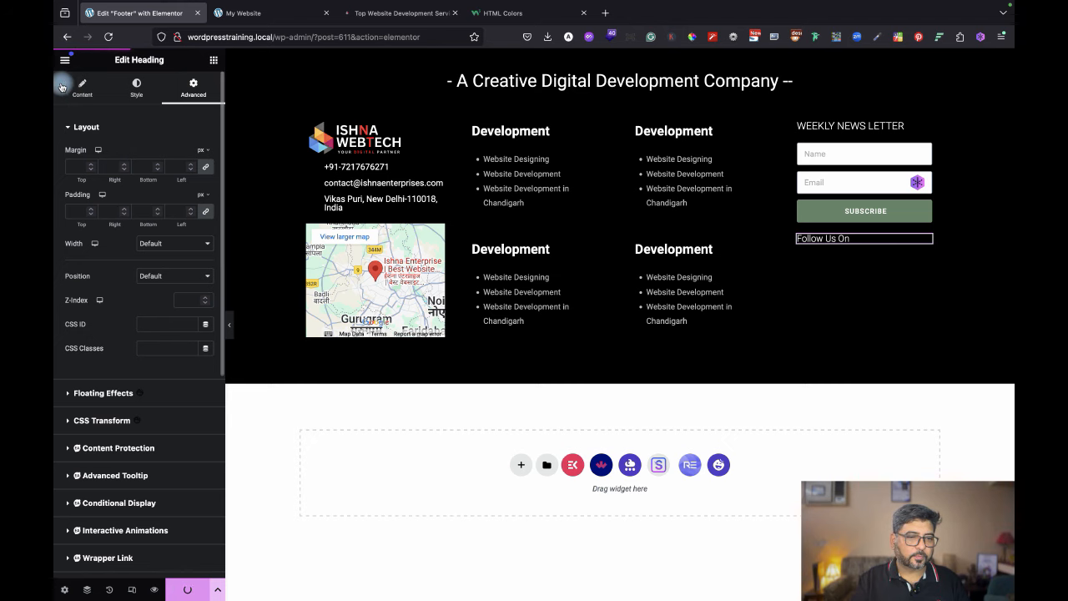
{"action": "left_click", "coordinate": [214, 60]}
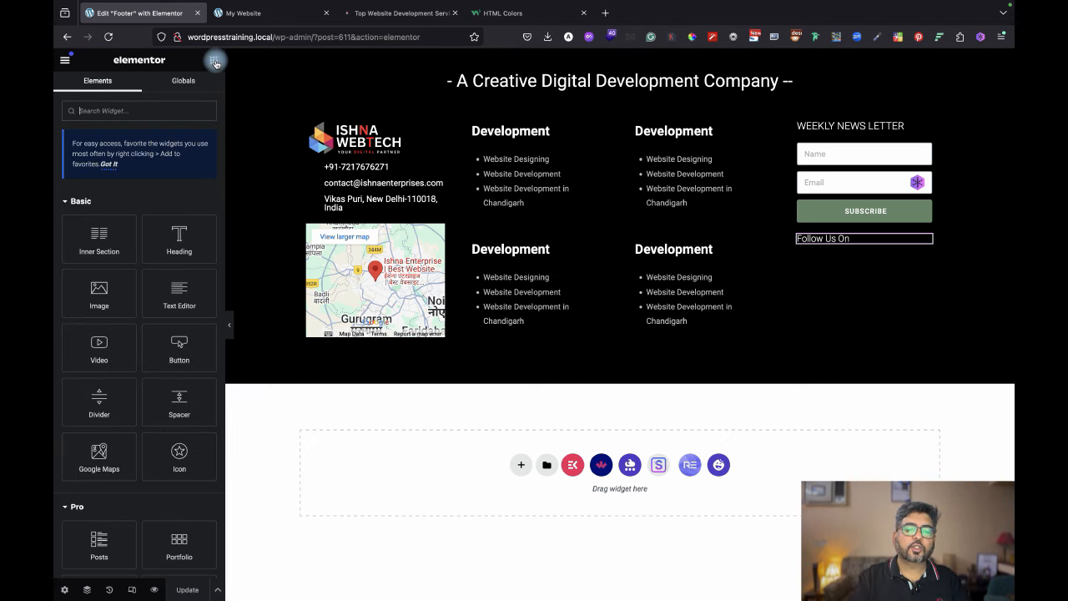
Search 'Social' and place a Social Icons widget under Follow Us On, checking the reference footer.
{"action": "left_click", "coordinate": [121, 110]}
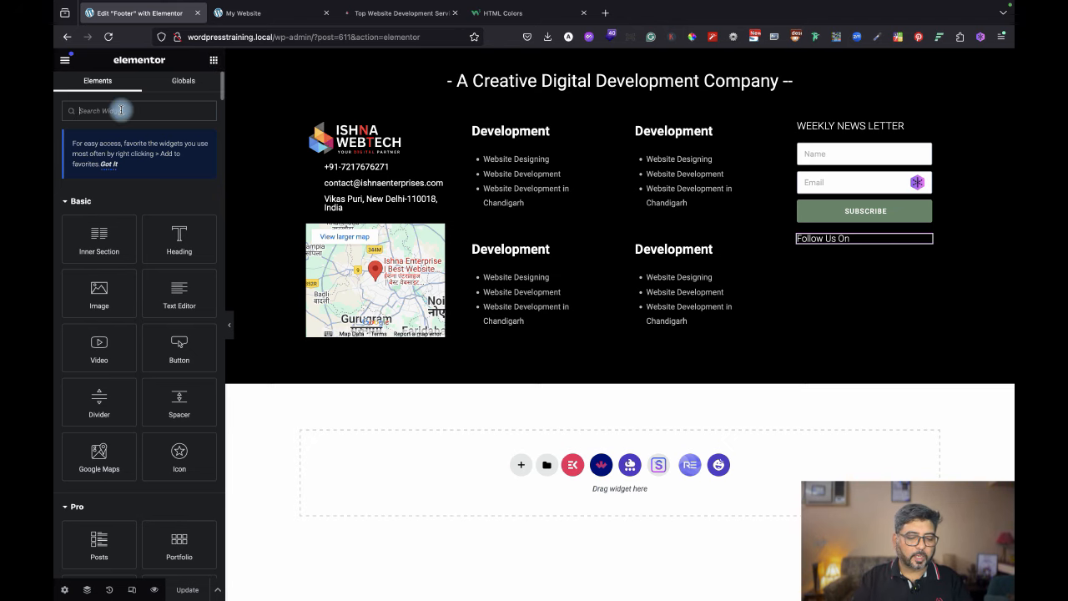
{"action": "type", "text": "Social"}
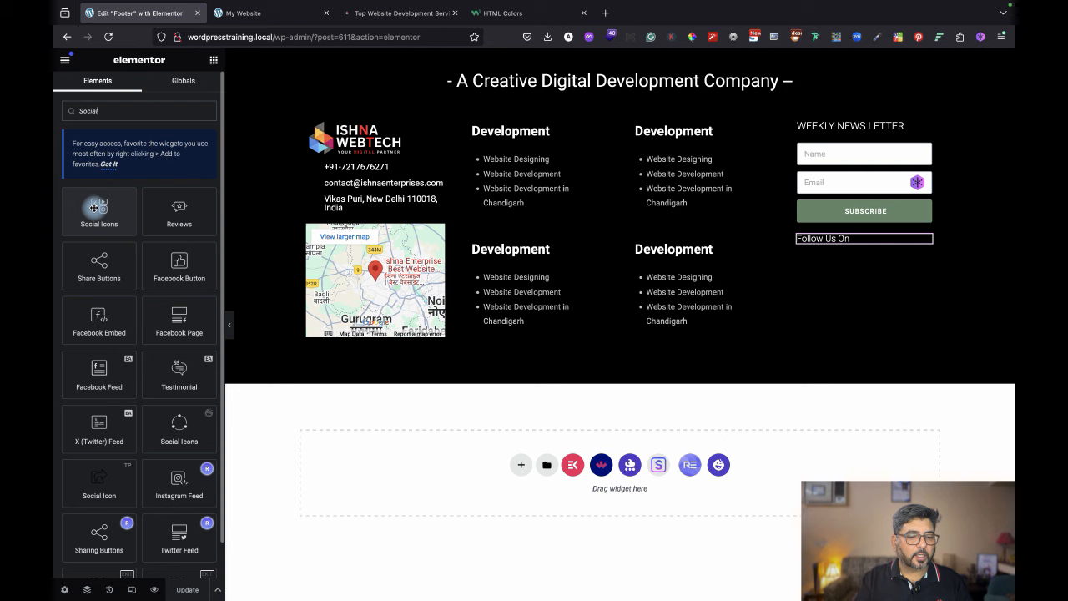
{"action": "left_click_drag", "start_coordinate": [94, 207], "coordinate": [839, 239]}
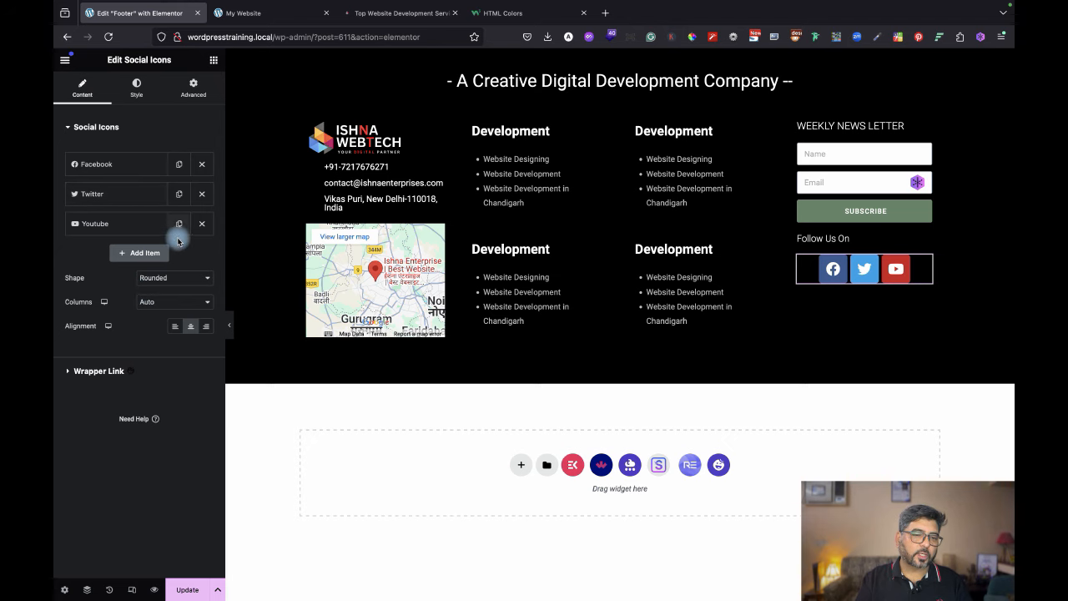
{"action": "left_click", "coordinate": [404, 13]}
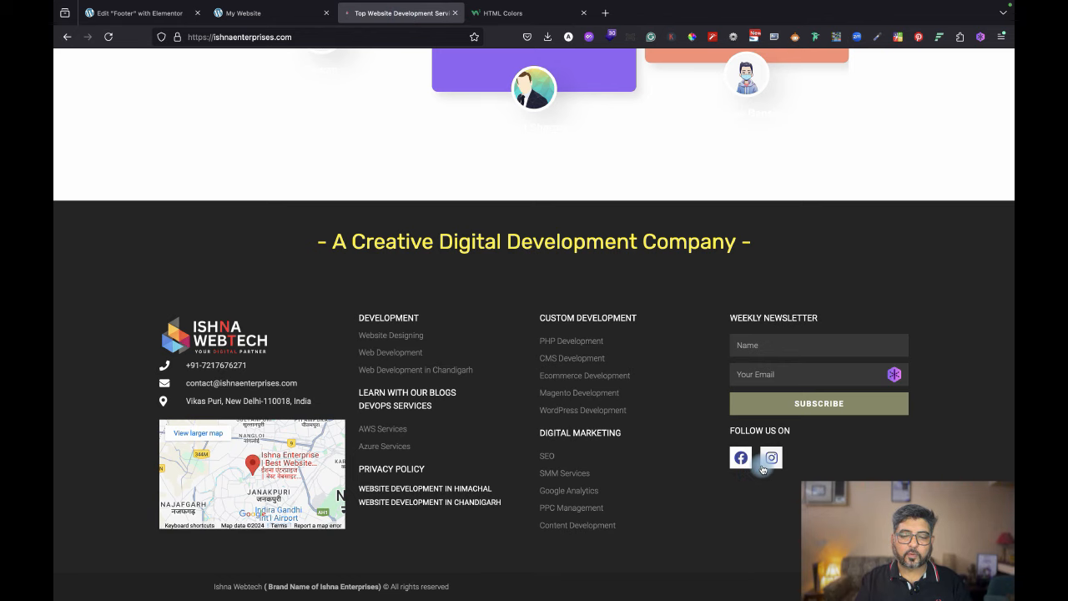
{"action": "left_click", "coordinate": [148, 13]}
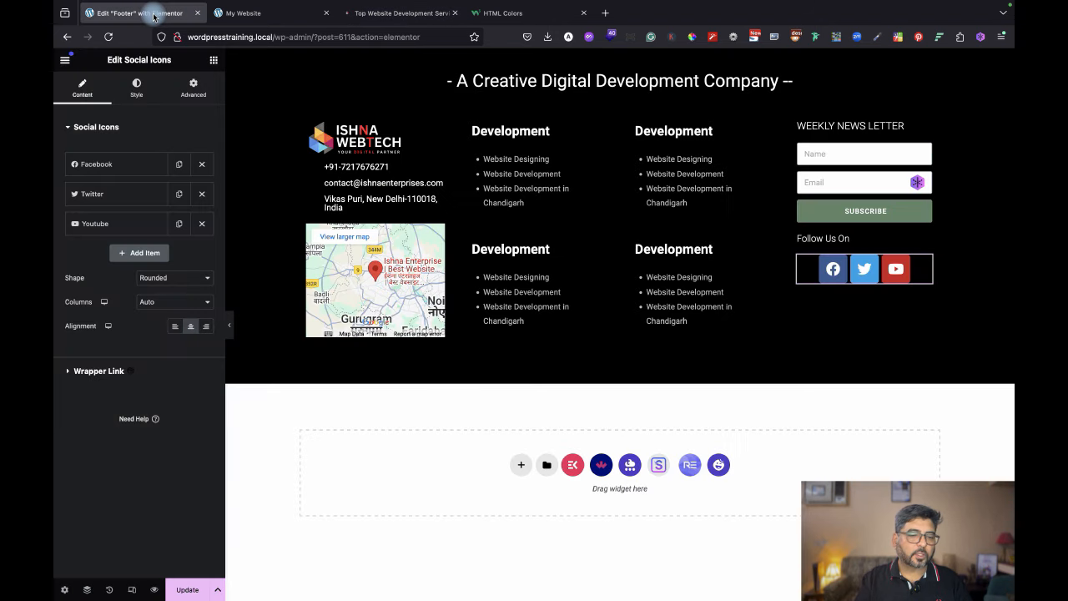
Swap the Youtube icon for Instagram from the icon library and delete the Twitter icon.
{"action": "left_click", "coordinate": [126, 223]}
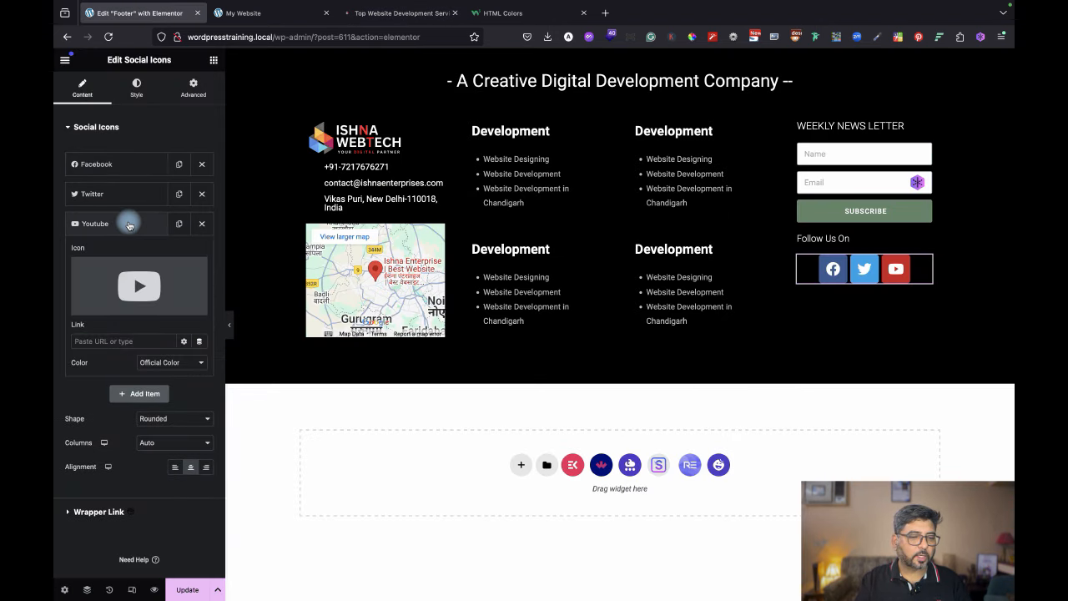
{"action": "mouse_move", "coordinate": [118, 284]}
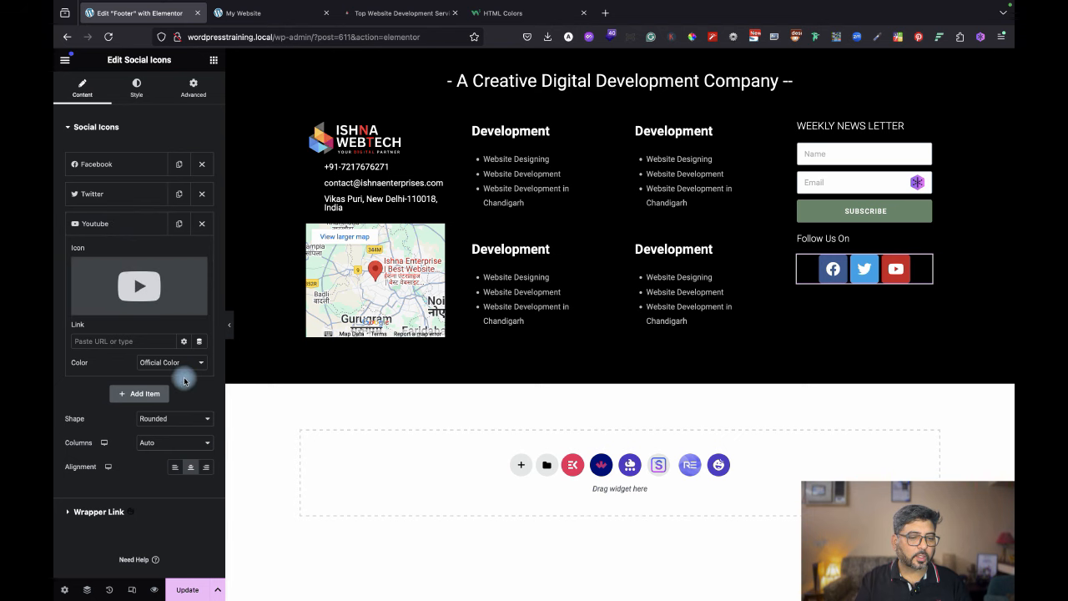
{"action": "left_click", "coordinate": [139, 290]}
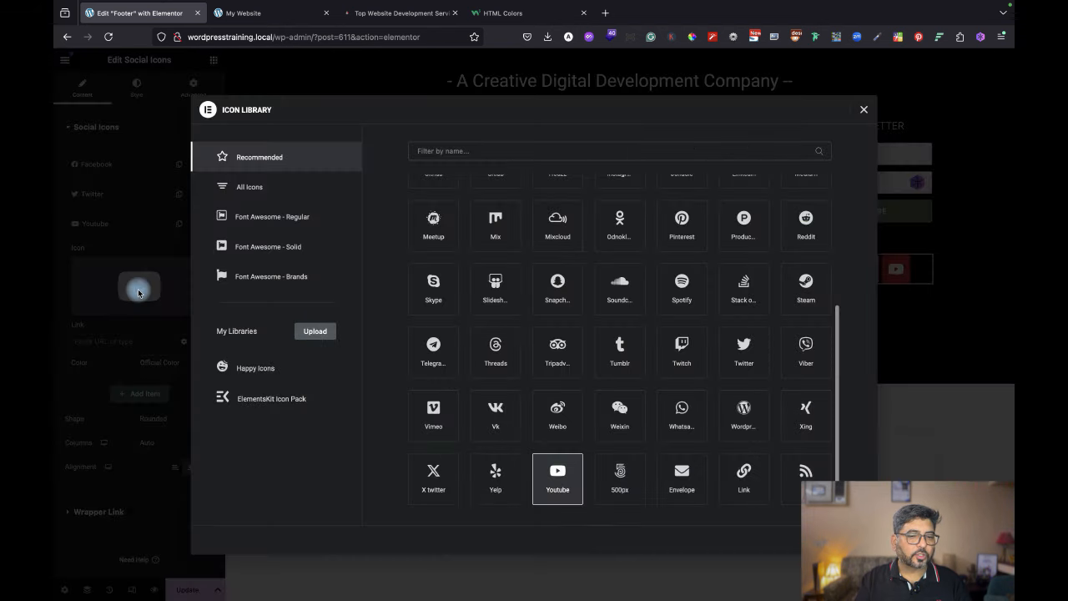
{"action": "left_click", "coordinate": [579, 152]}
{"action": "type", "text": "ins"}
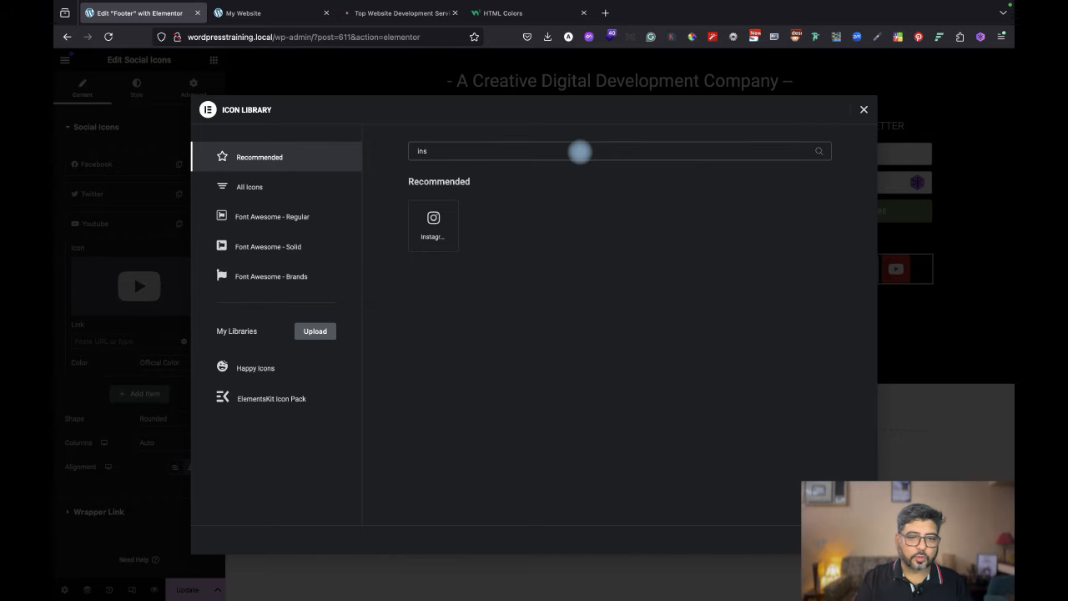
{"action": "left_click", "coordinate": [432, 222]}
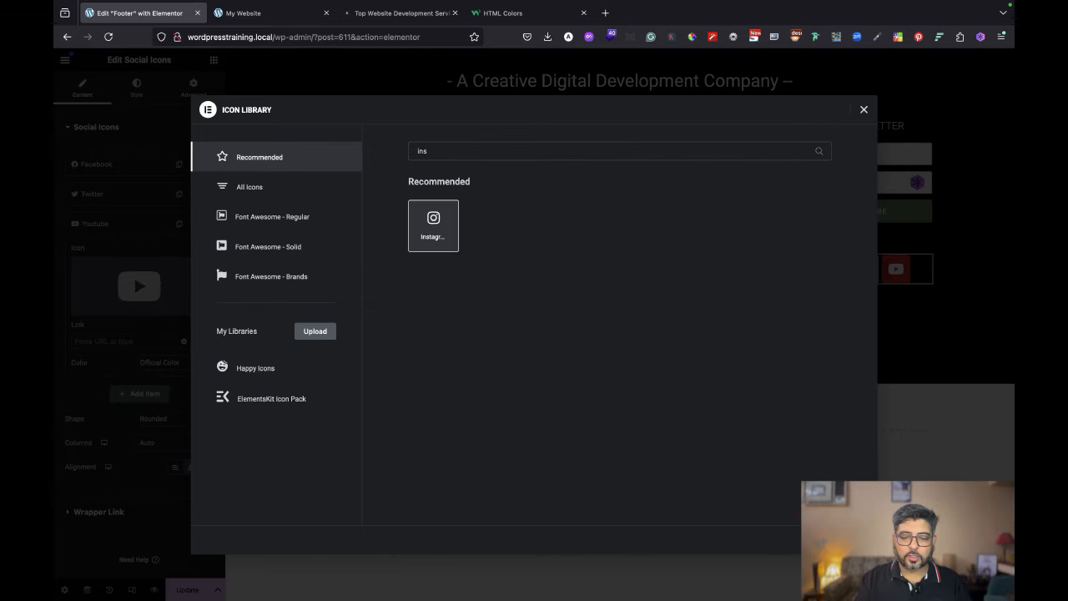
{"action": "left_click", "coordinate": [843, 540]}
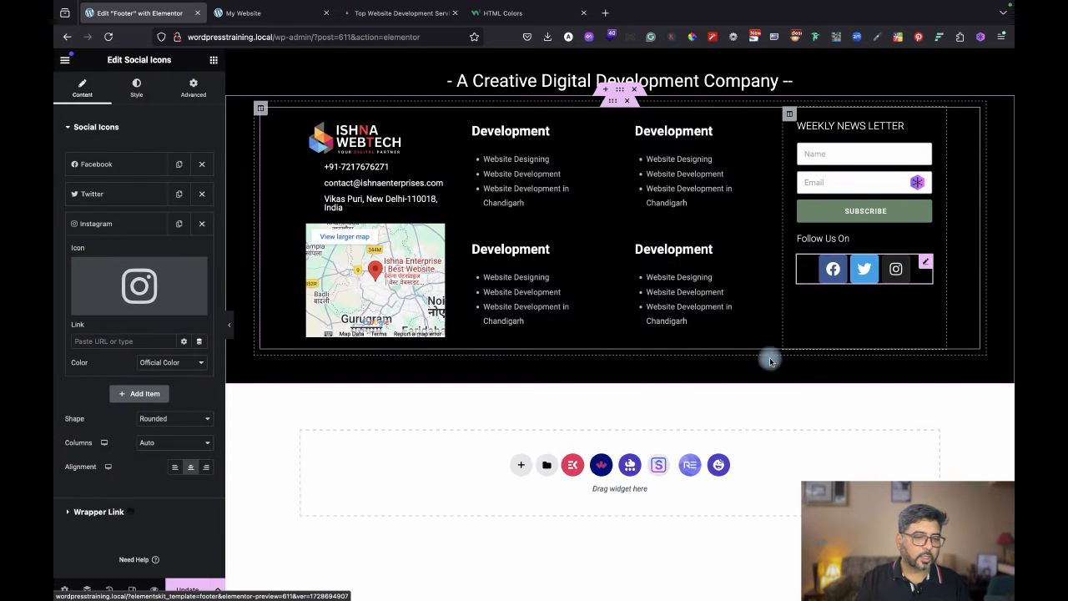
{"action": "left_click", "coordinate": [202, 193]}
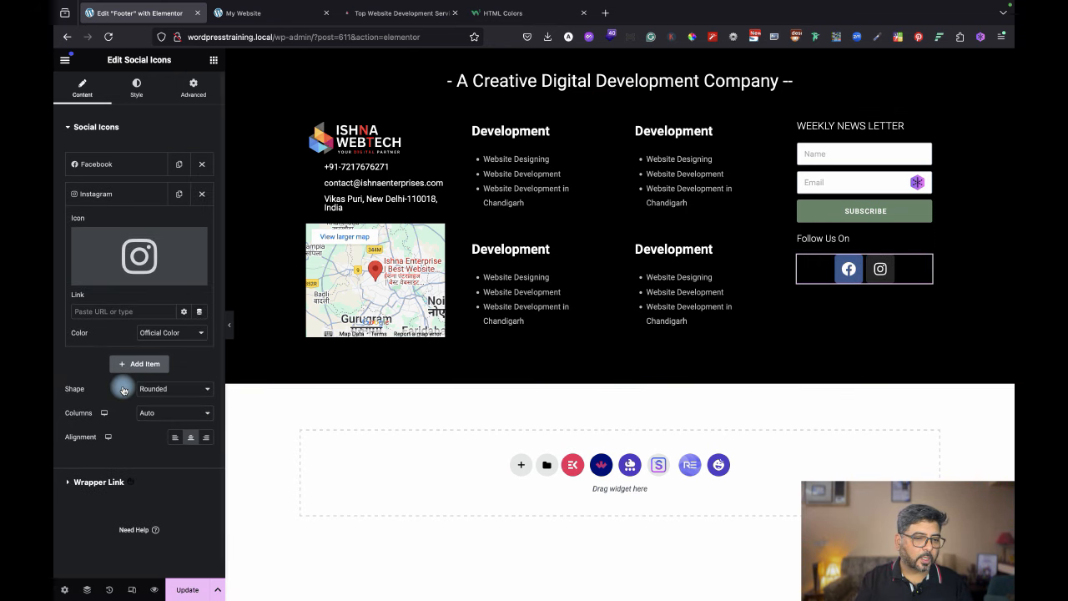
Set the social icons to size 19 with spacing 8, keep official colours, and left-align them.
{"action": "left_click", "coordinate": [138, 87]}
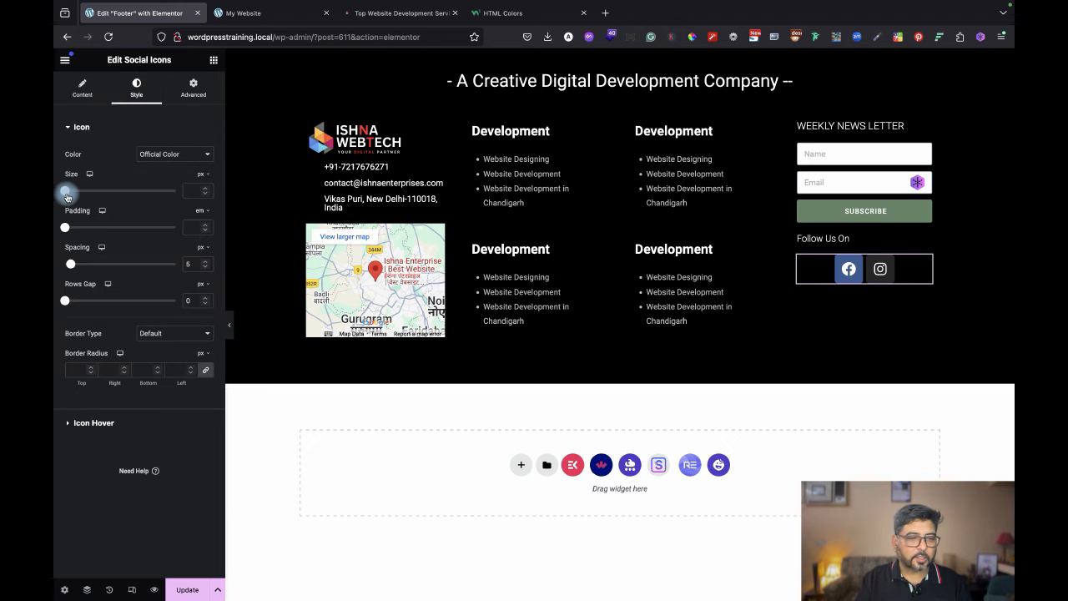
{"action": "left_click_drag", "start_coordinate": [67, 196], "coordinate": [71, 197]}
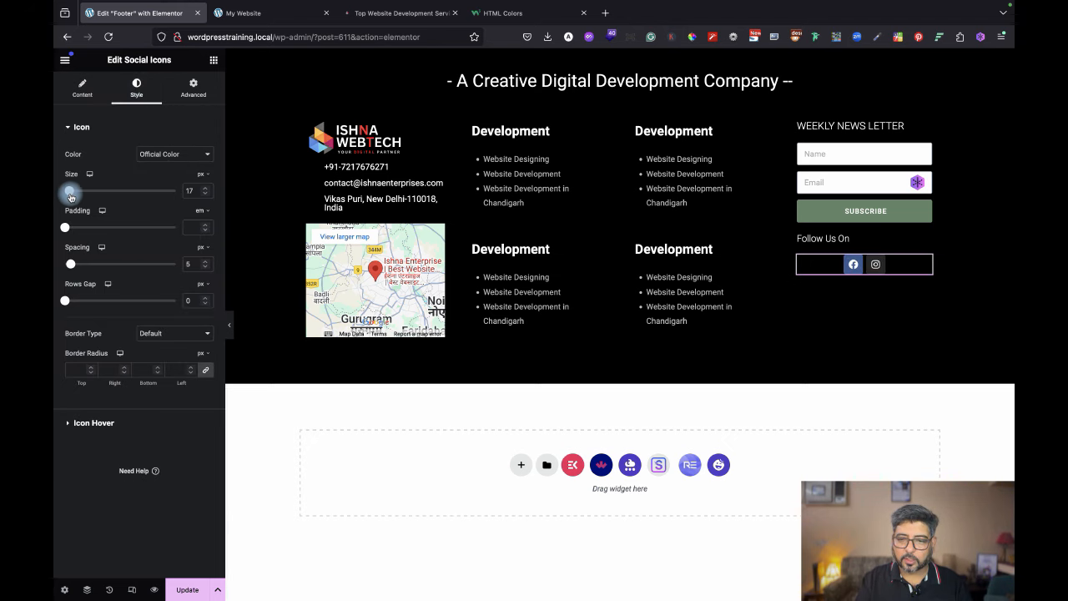
{"action": "left_click", "coordinate": [207, 190]}
{"action": "left_click", "coordinate": [207, 191]}
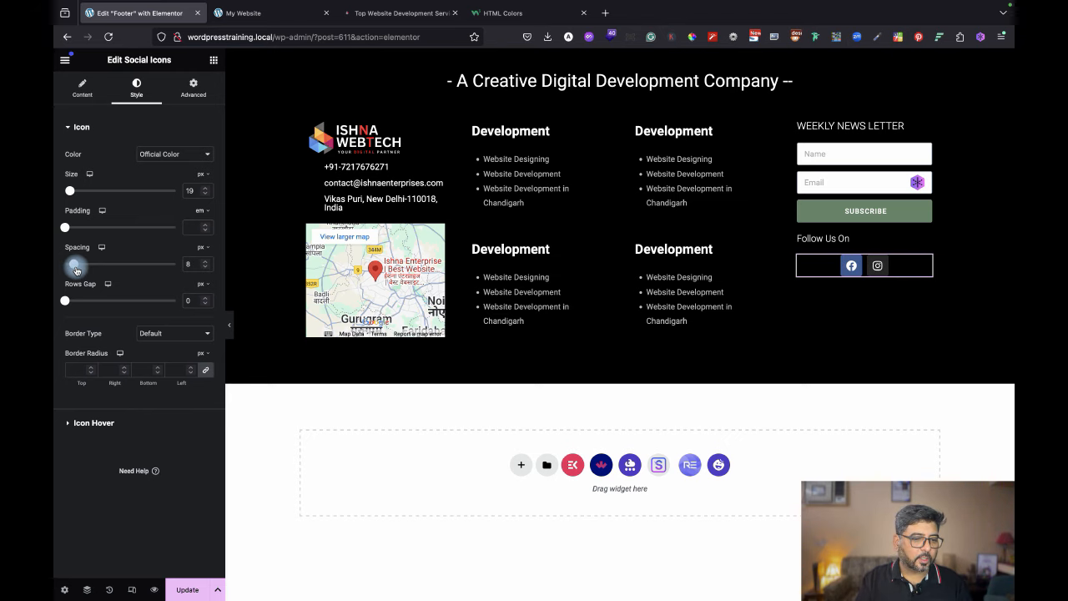
{"action": "left_click", "coordinate": [176, 155]}
{"action": "left_click", "coordinate": [176, 153]}
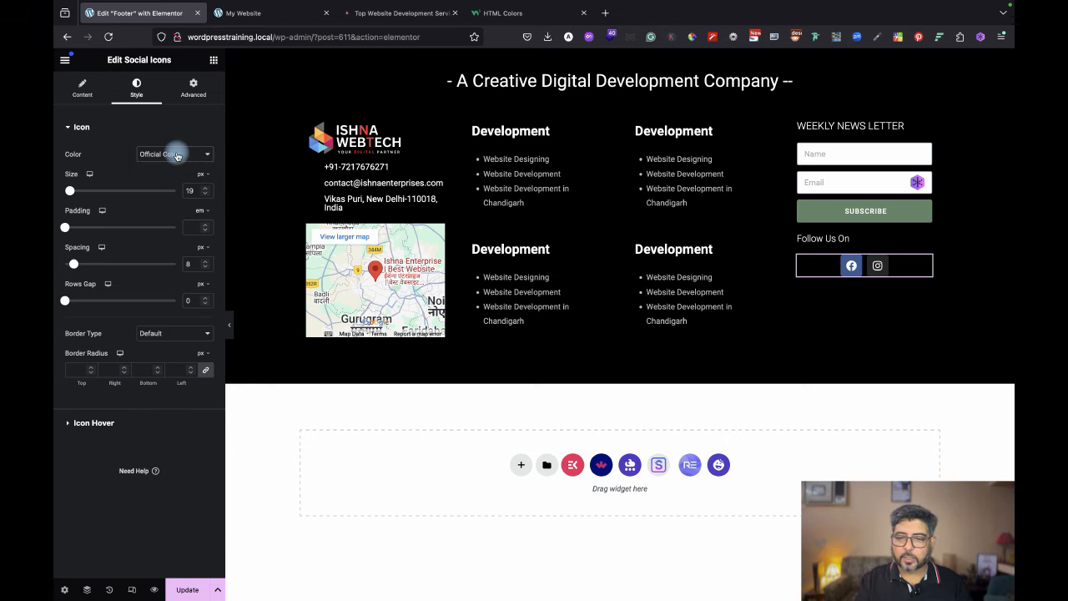
{"action": "left_click", "coordinate": [77, 86]}
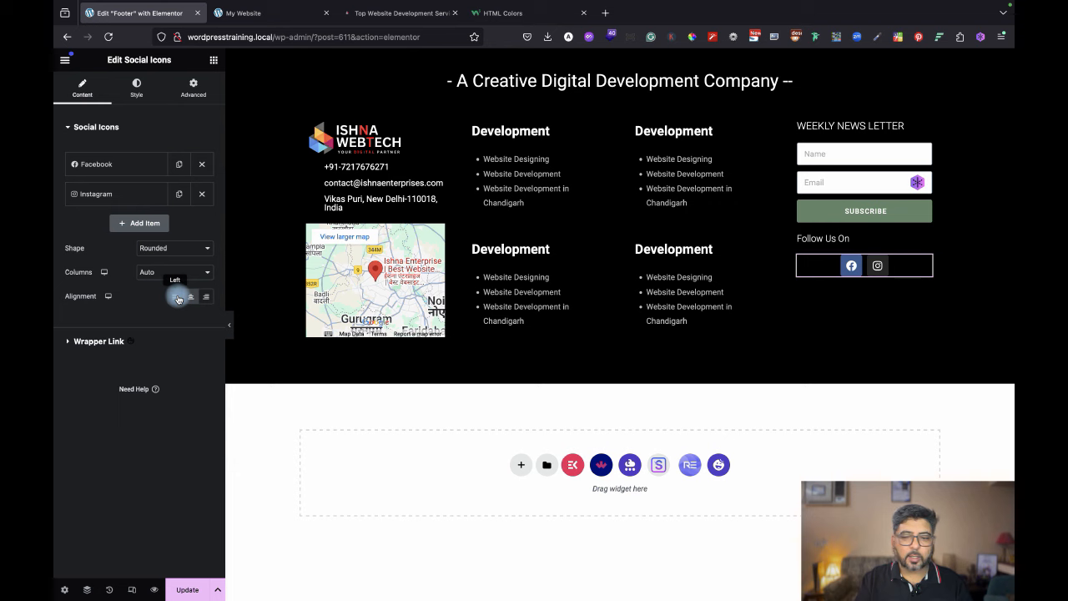
{"action": "left_click", "coordinate": [176, 297]}
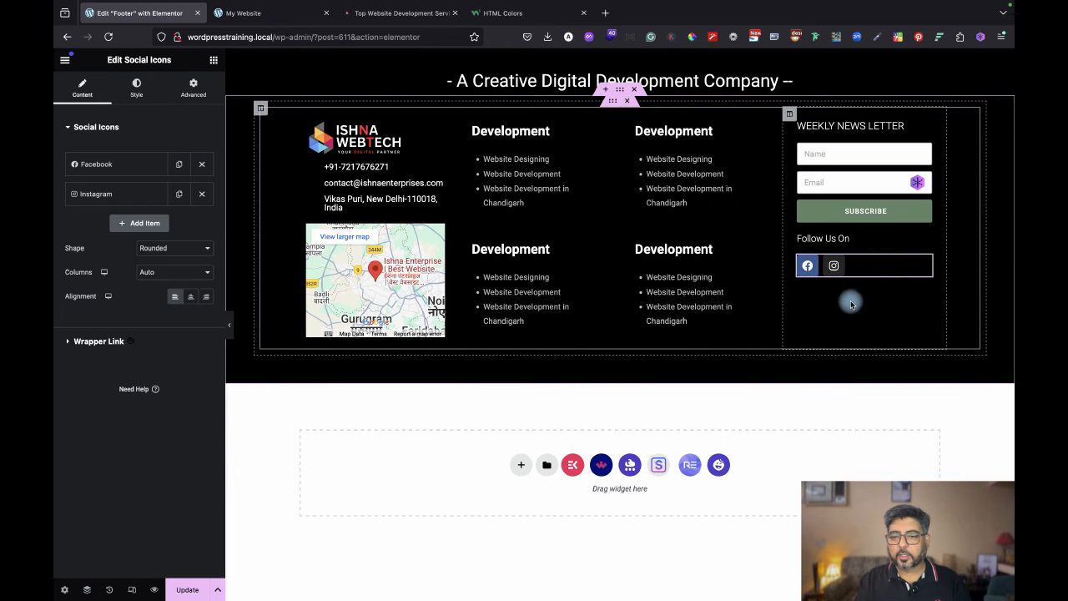
Switch the social icons' colour to Custom after comparing with the reference site's icons.
{"action": "left_click", "coordinate": [141, 86]}
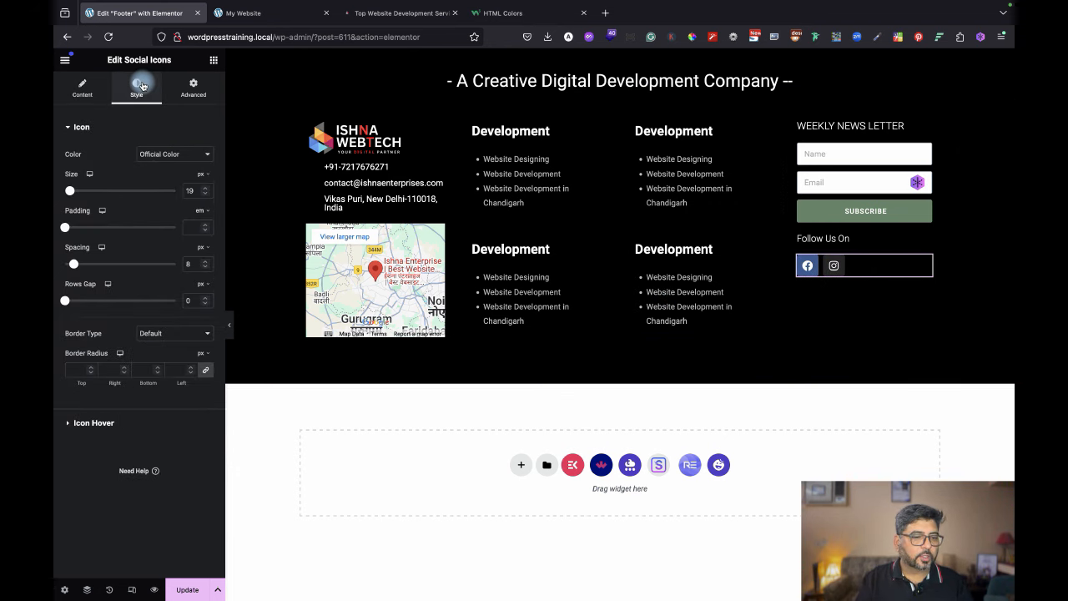
{"action": "left_click", "coordinate": [169, 154]}
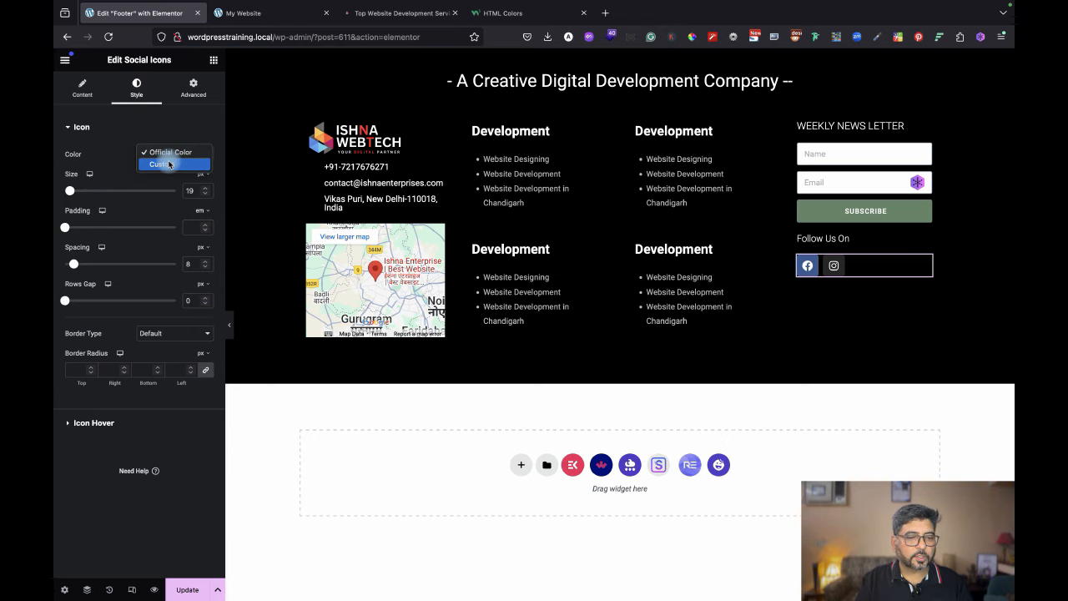
{"action": "left_click", "coordinate": [168, 164]}
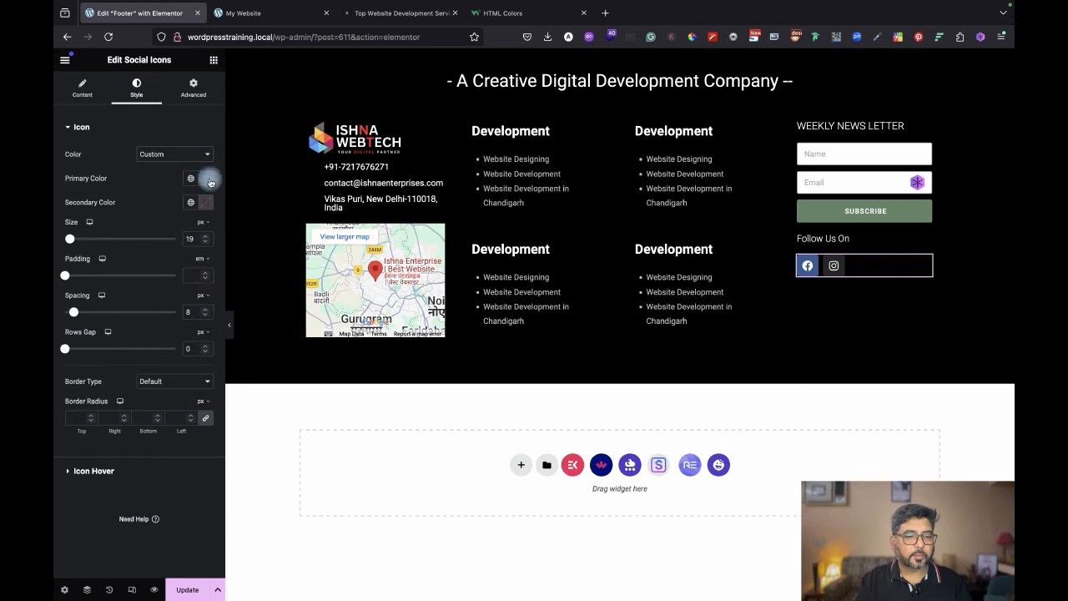
{"action": "left_click", "coordinate": [400, 12]}
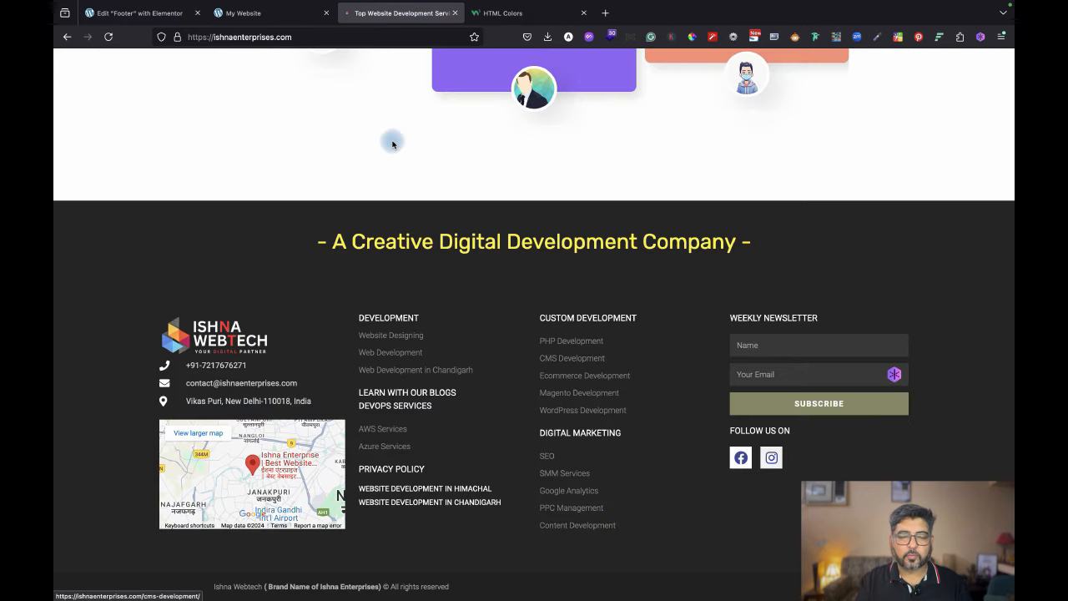
{"action": "mouse_move", "coordinate": [255, 17]}
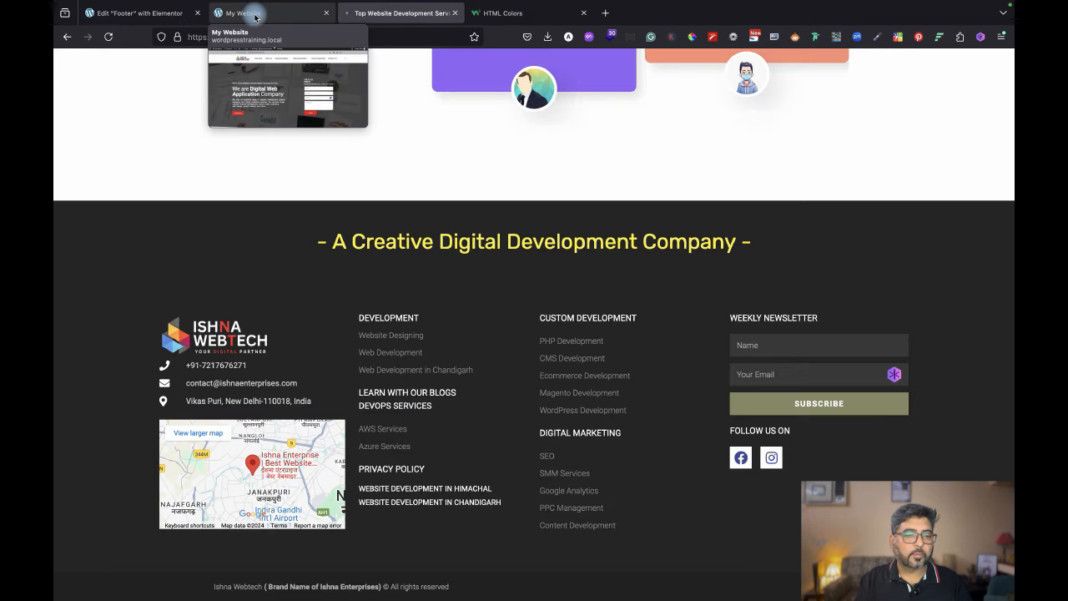
{"action": "left_click", "coordinate": [150, 12]}
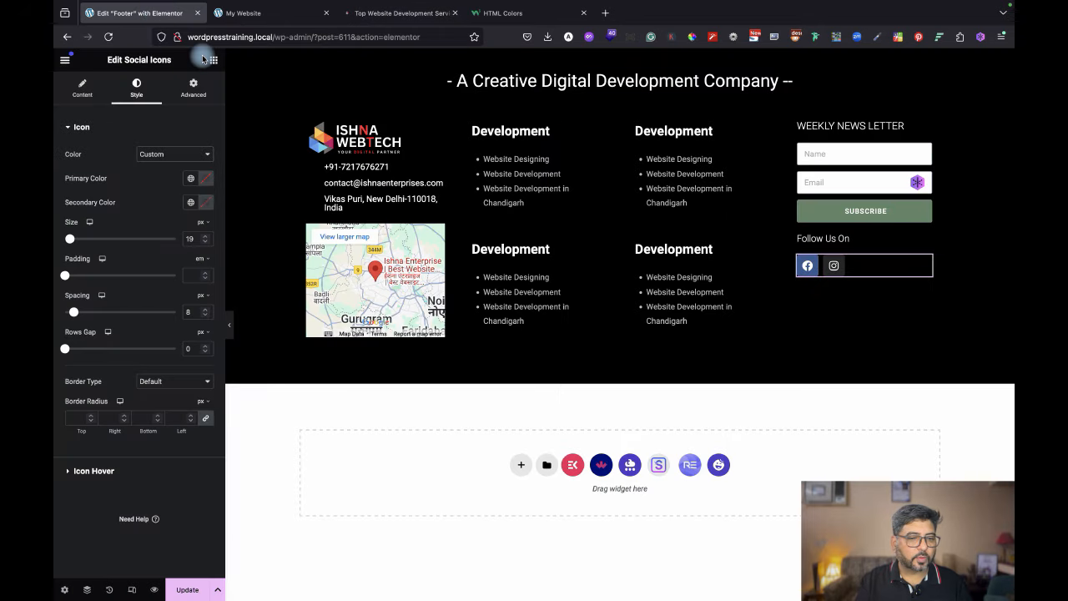
Set the icons' primary colour to white and secondary colour to dark #201E1E.
{"action": "left_click", "coordinate": [206, 177]}
{"action": "left_click_drag", "start_coordinate": [153, 231], "coordinate": [121, 214]}
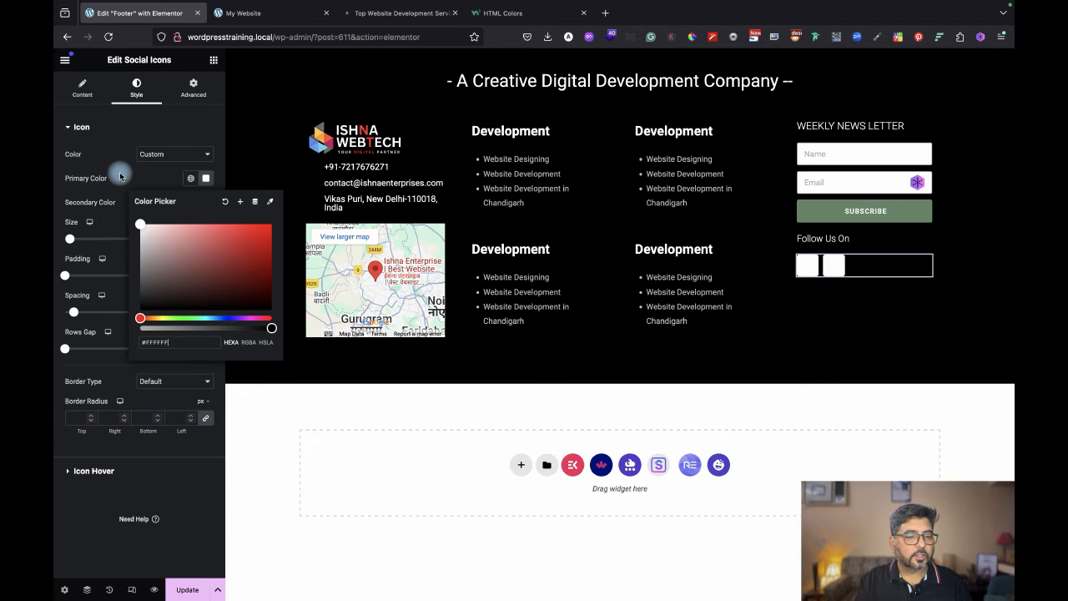
{"action": "left_click", "coordinate": [121, 175]}
{"action": "left_click", "coordinate": [206, 202]}
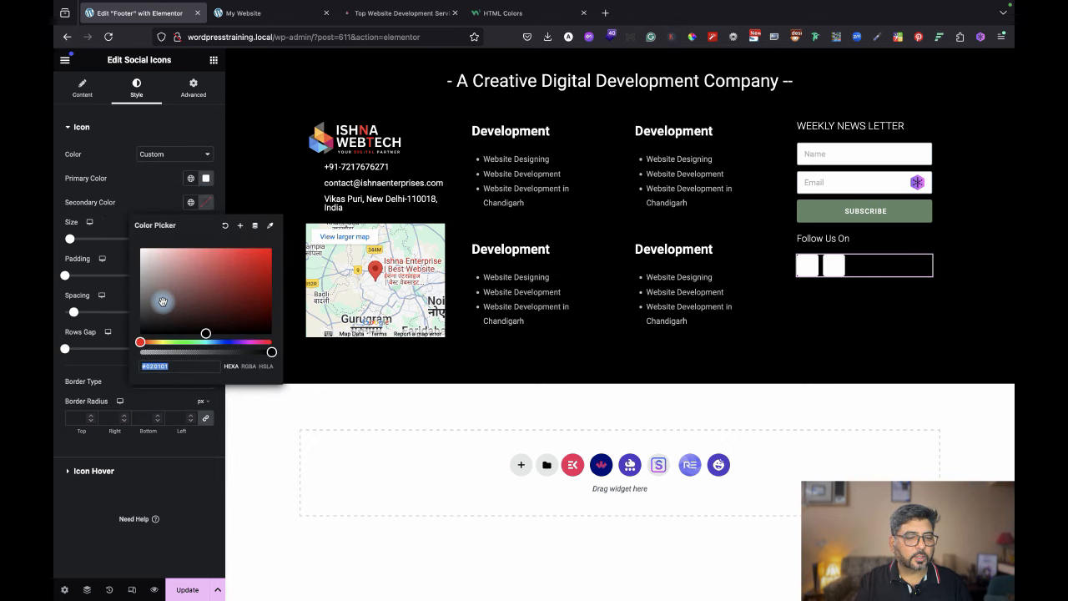
{"action": "left_click_drag", "start_coordinate": [163, 301], "coordinate": [154, 314]}
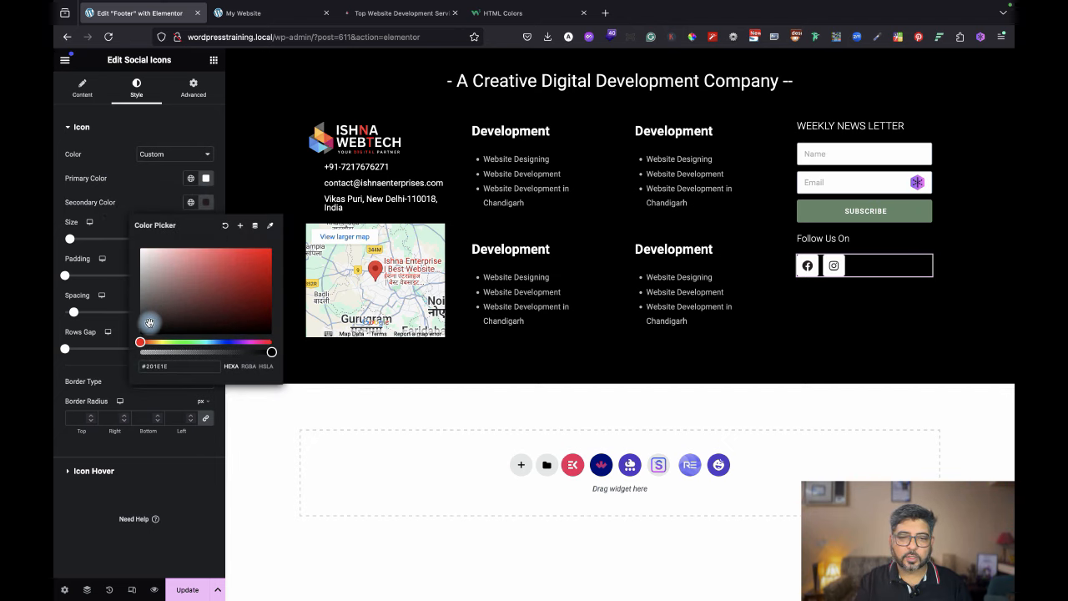
{"action": "left_click", "coordinate": [426, 16]}
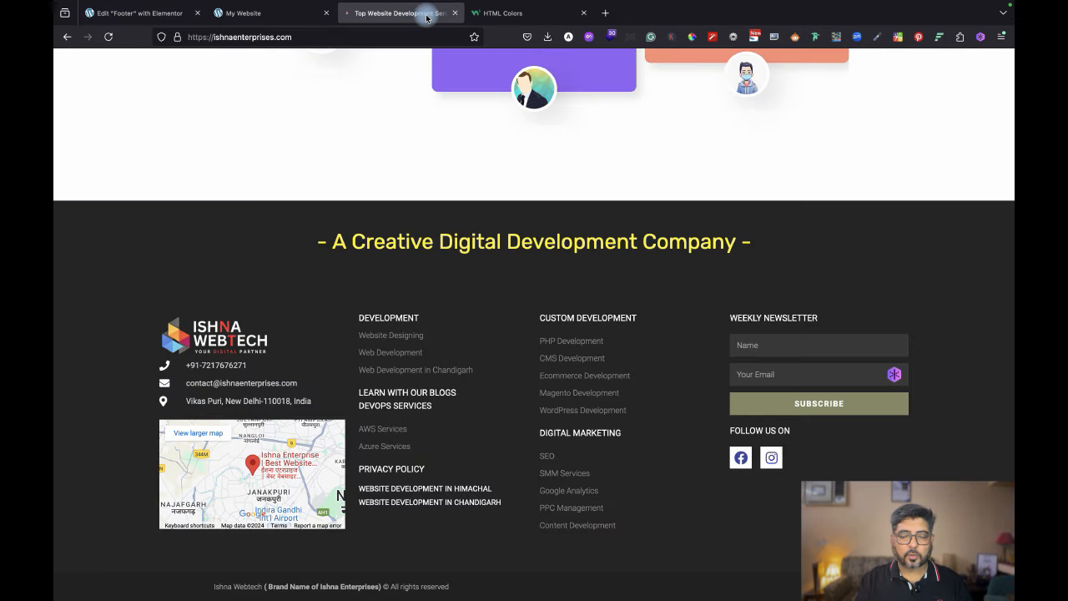
{"action": "left_click", "coordinate": [158, 11]}
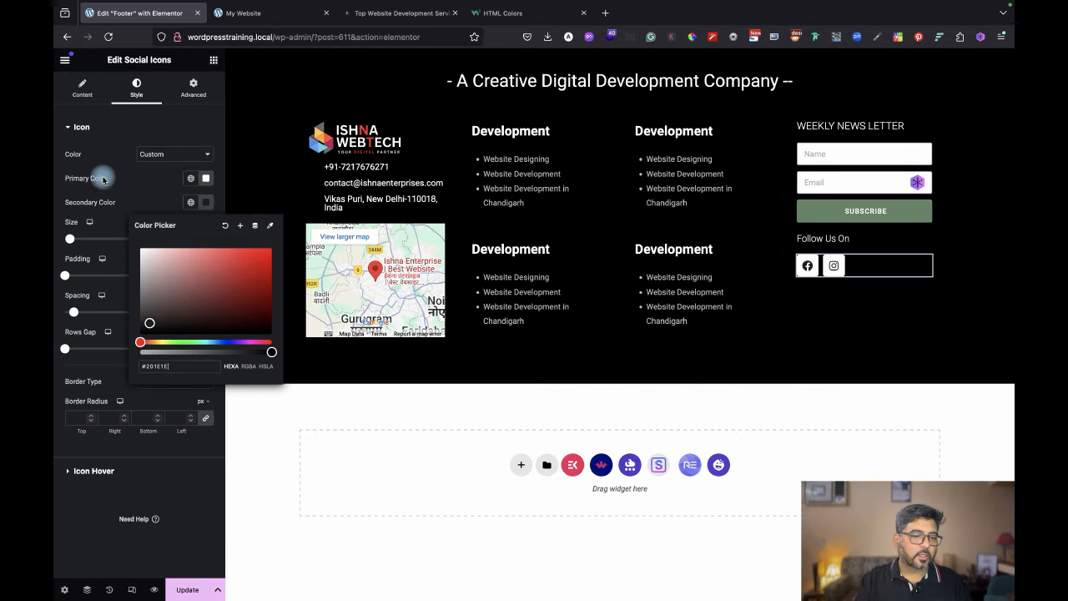
{"action": "left_click", "coordinate": [132, 191]}
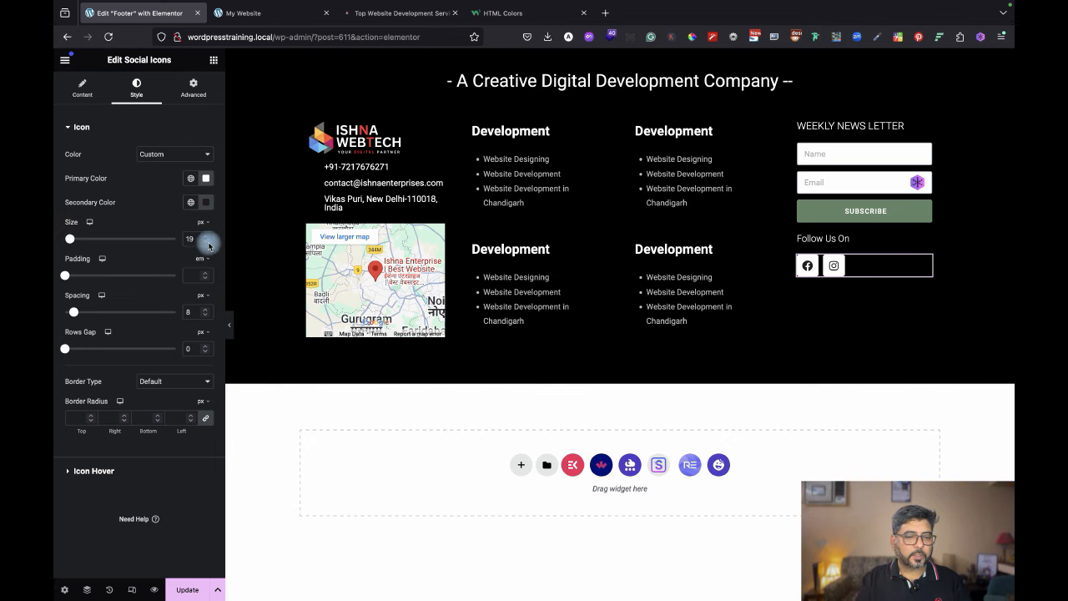
Preview the footer at full width, then save it with Update.
{"action": "left_click", "coordinate": [228, 324]}
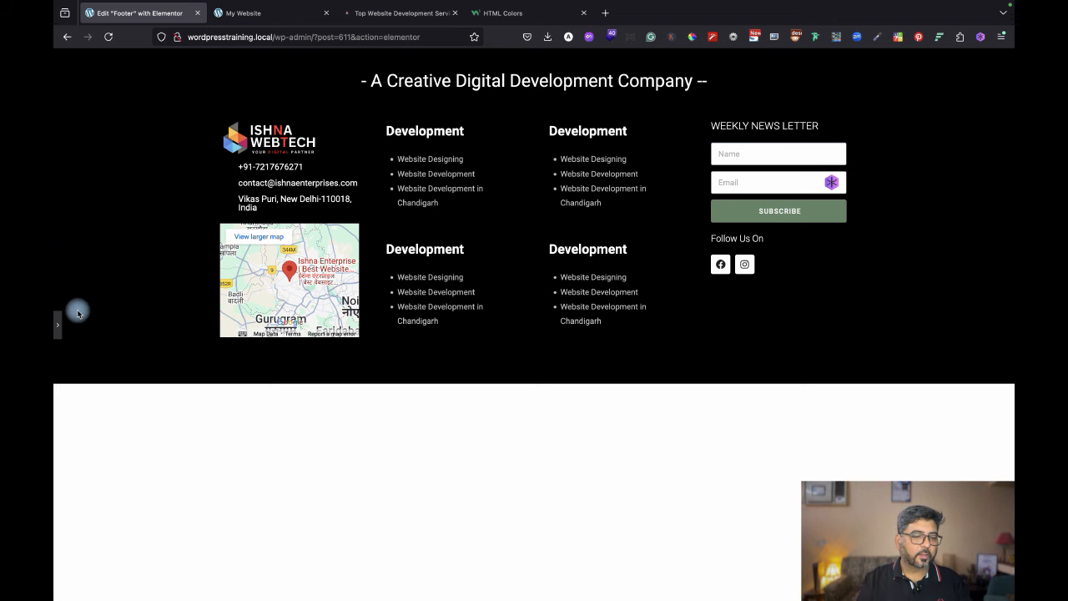
{"action": "left_click", "coordinate": [56, 325]}
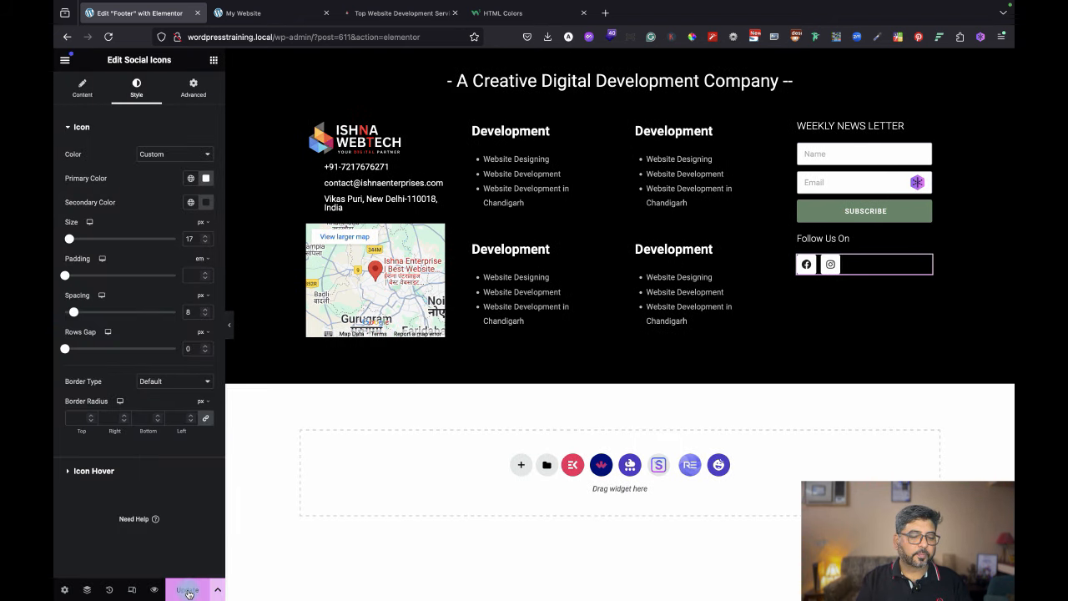
{"action": "left_click", "coordinate": [188, 592]}
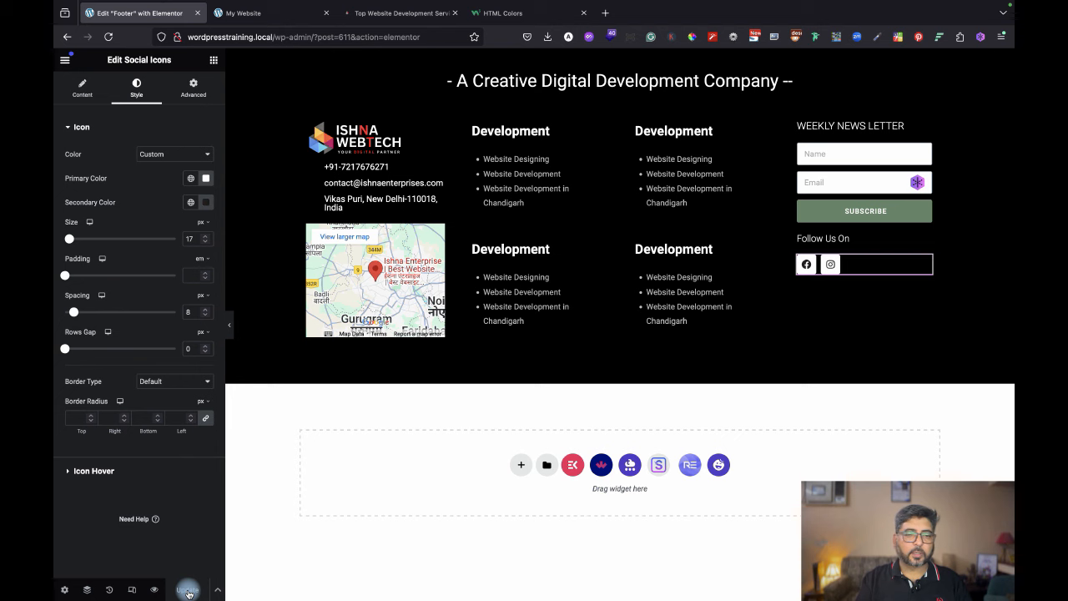
Reload the live homepage and scroll to inspect the saved footer.
{"action": "left_click", "coordinate": [243, 10]}
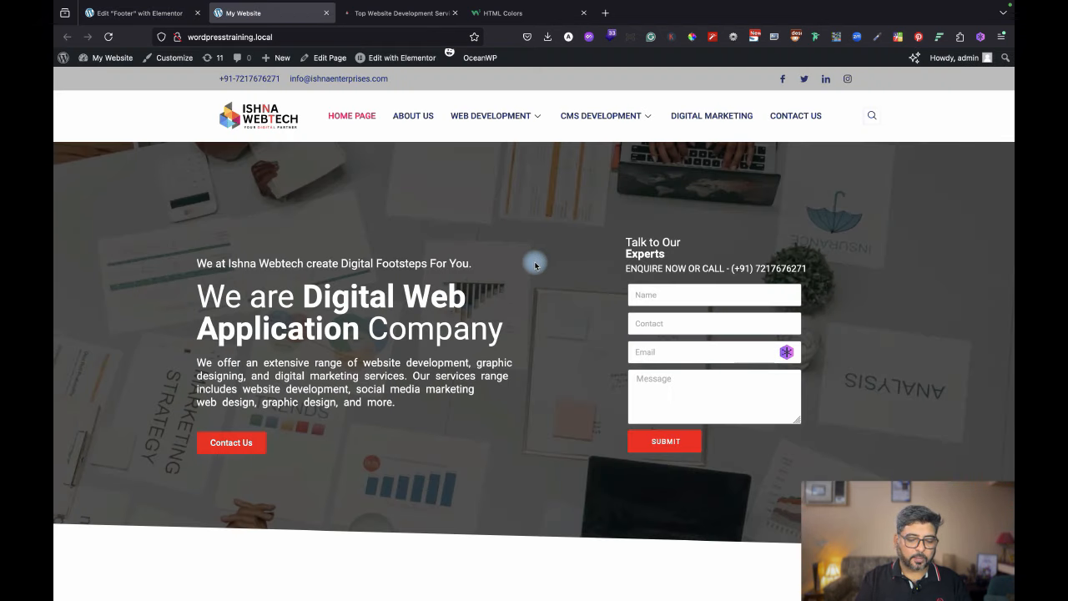
{"action": "key", "text": "super+r"}
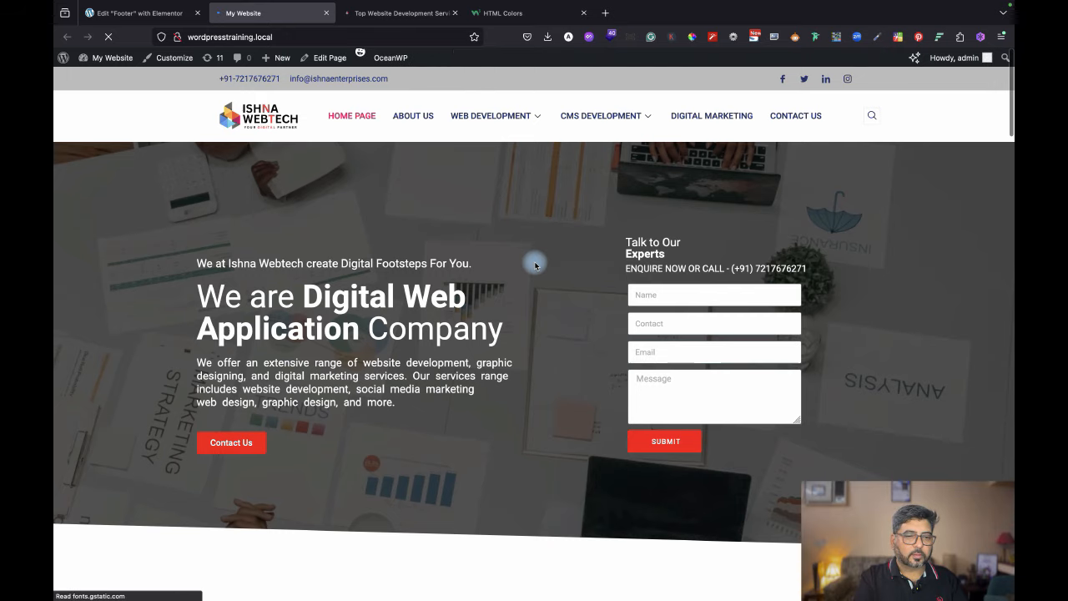
{"action": "scroll", "coordinate": [676, 379], "scroll_direction": "down", "scroll_amount": 20}
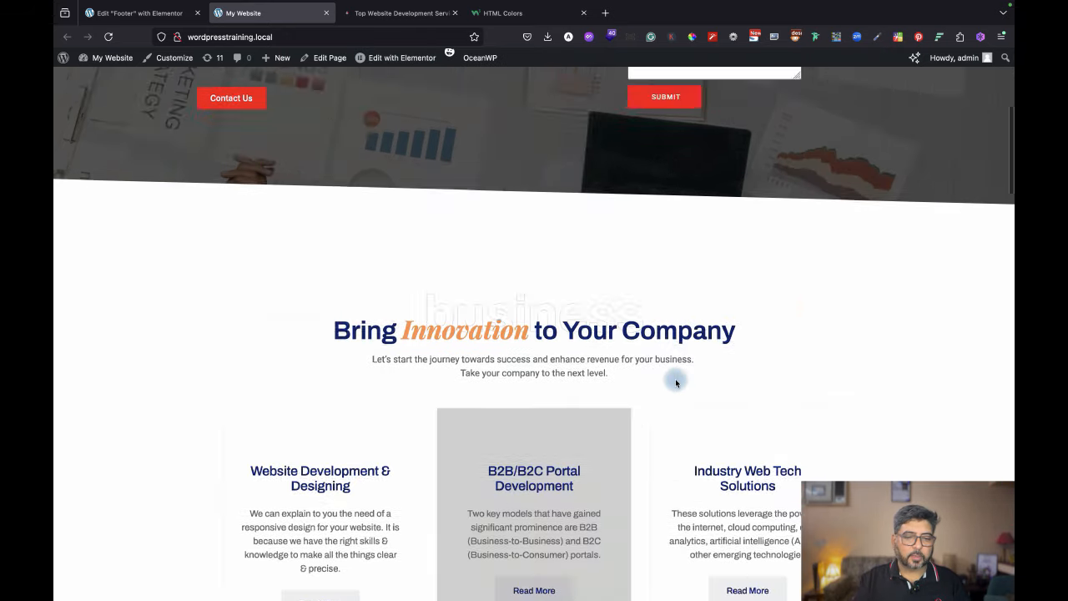
{"action": "scroll", "coordinate": [676, 382], "scroll_direction": "down", "scroll_amount": 15}
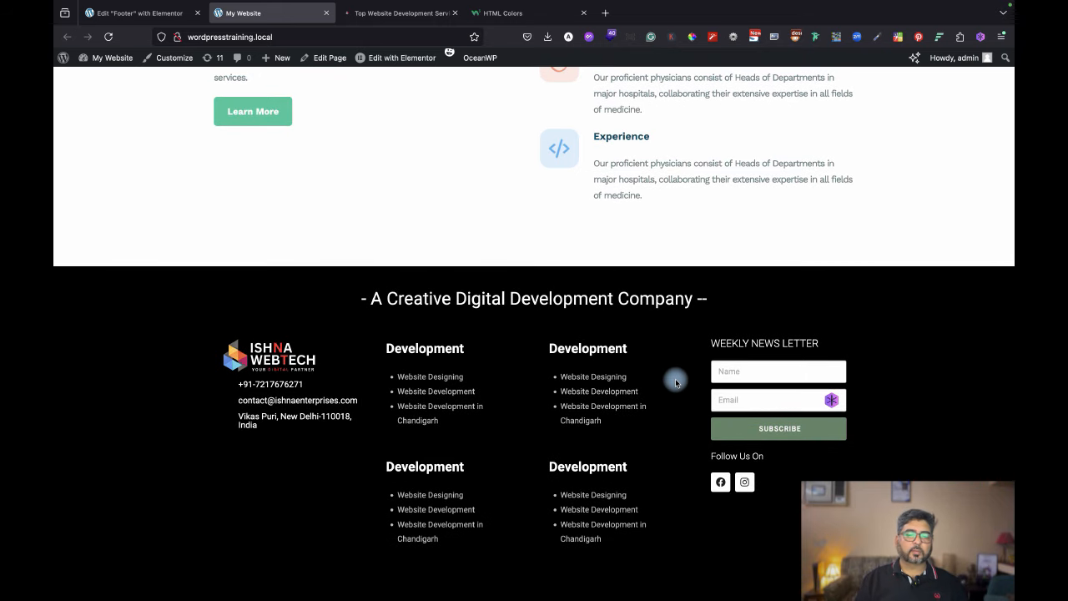
{"action": "scroll", "coordinate": [600, 160], "scroll_direction": "up", "scroll_amount": 15}
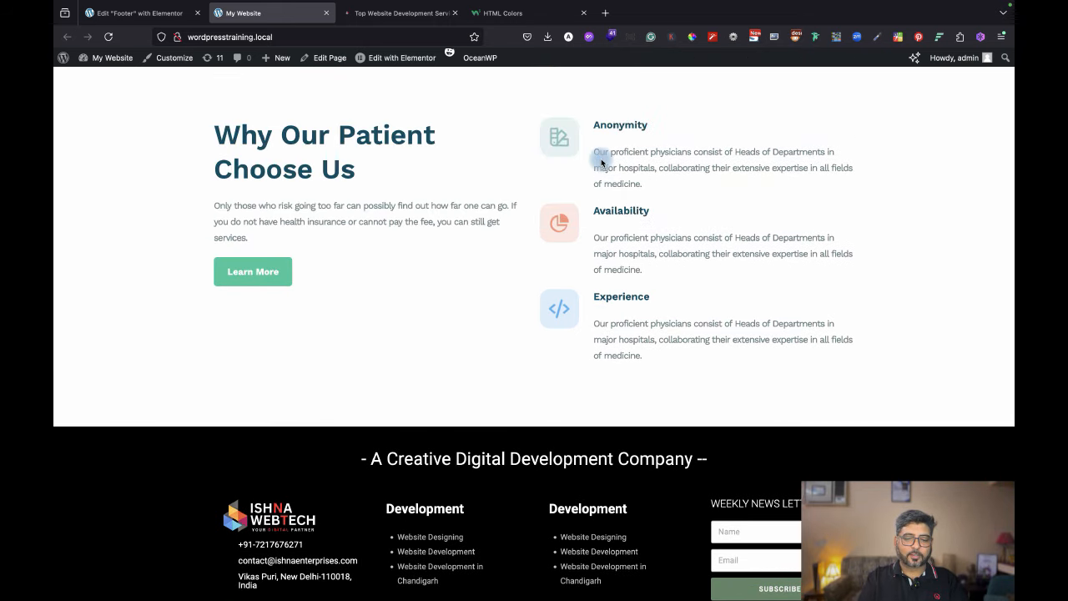
{"action": "scroll", "coordinate": [601, 160], "scroll_direction": "up", "scroll_amount": 2}
{"action": "scroll", "coordinate": [601, 160], "scroll_direction": "down", "scroll_amount": 10}
{"action": "scroll", "coordinate": [601, 160], "scroll_direction": "up", "scroll_amount": 15}
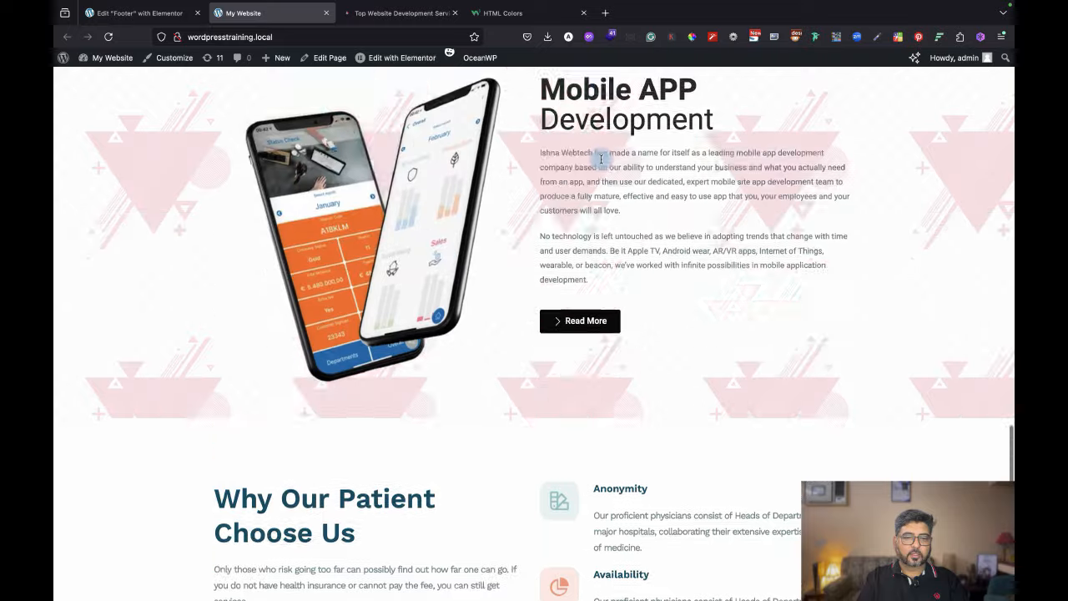
{"action": "scroll", "coordinate": [600, 158], "scroll_direction": "up", "scroll_amount": 20}
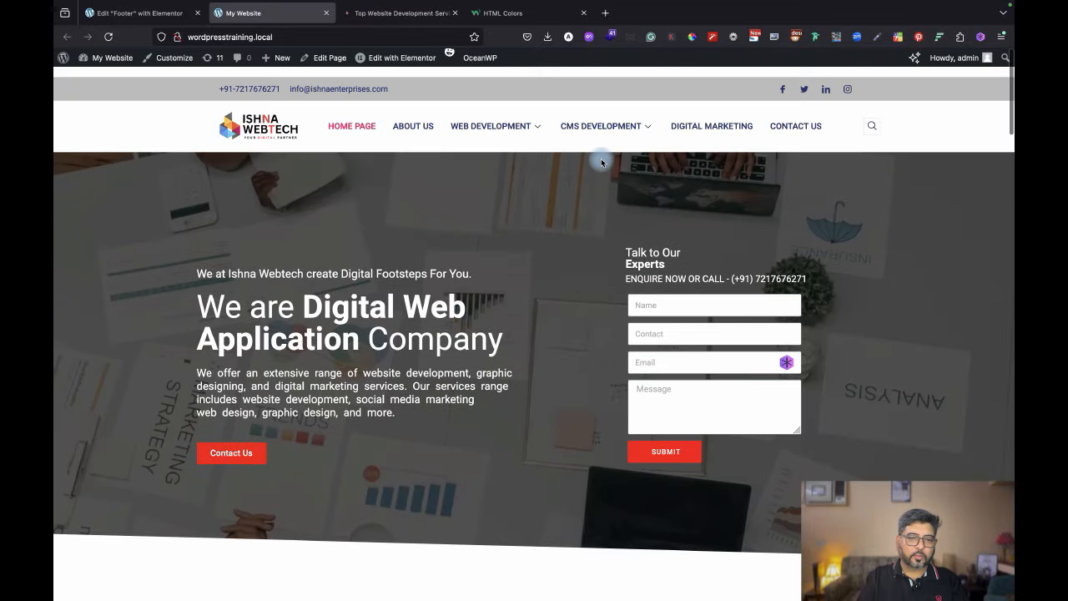
{"action": "scroll", "coordinate": [601, 161], "scroll_direction": "down", "scroll_amount": 20}
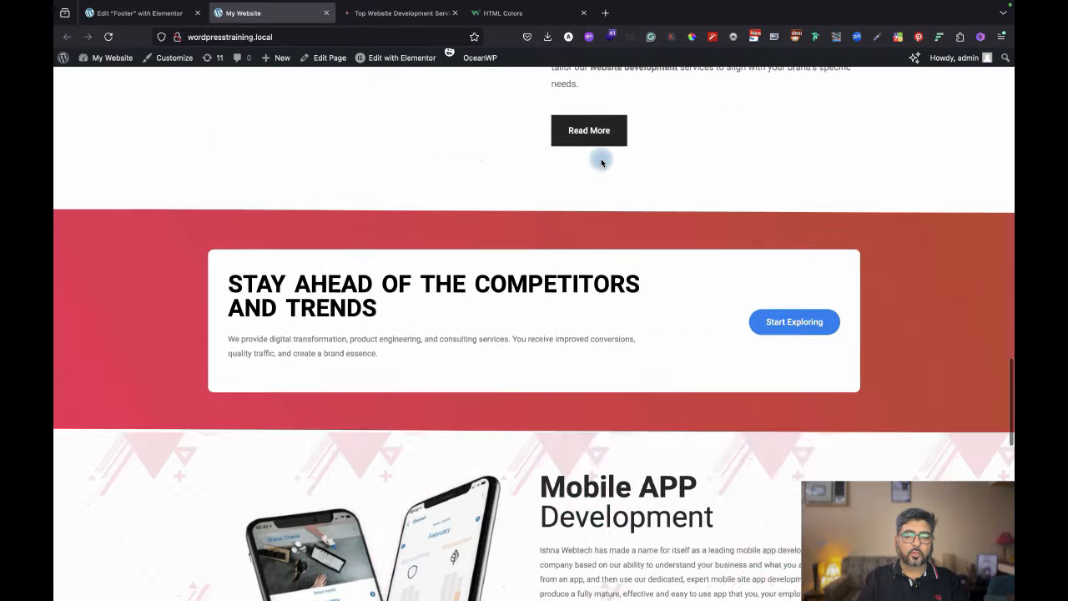
{"action": "scroll", "coordinate": [601, 162], "scroll_direction": "down", "scroll_amount": 10}
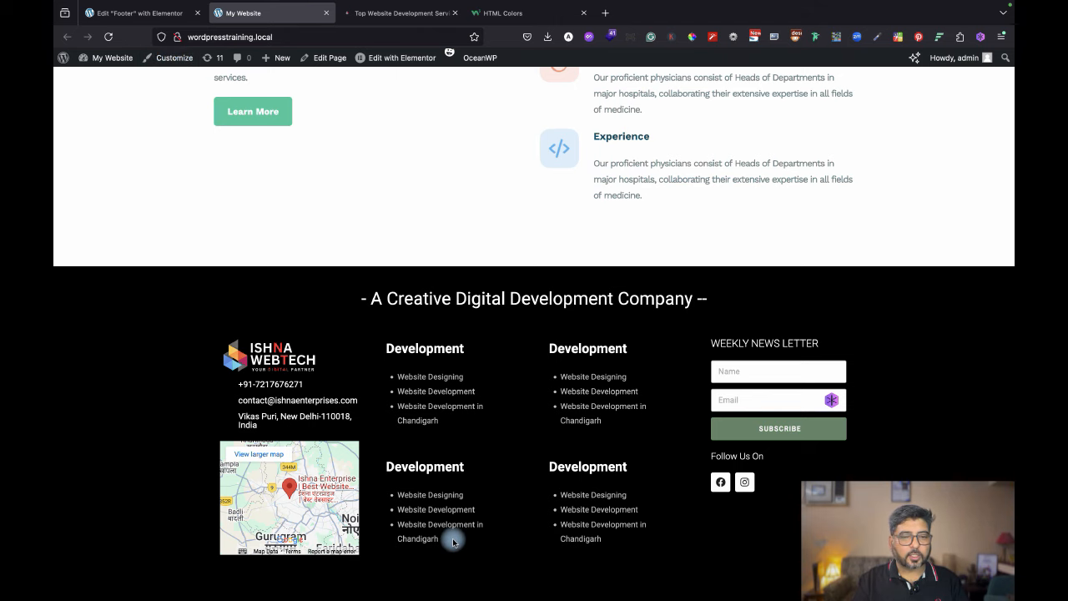
{"action": "left_click", "coordinate": [428, 173]}
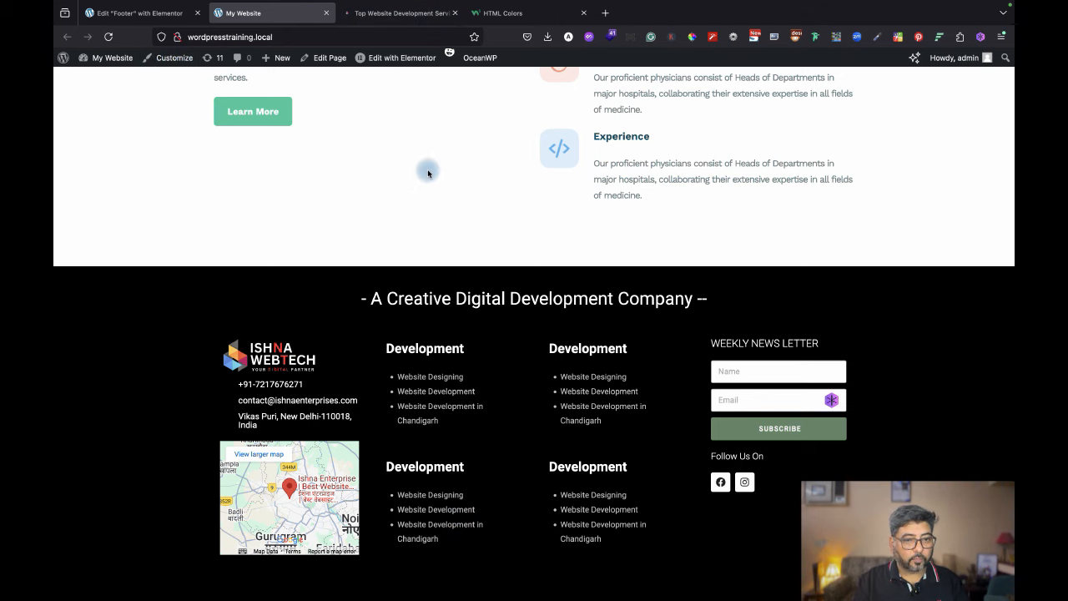
Compare with the reference footer, then add a new heading below the footer columns.
{"action": "left_click", "coordinate": [405, 14]}
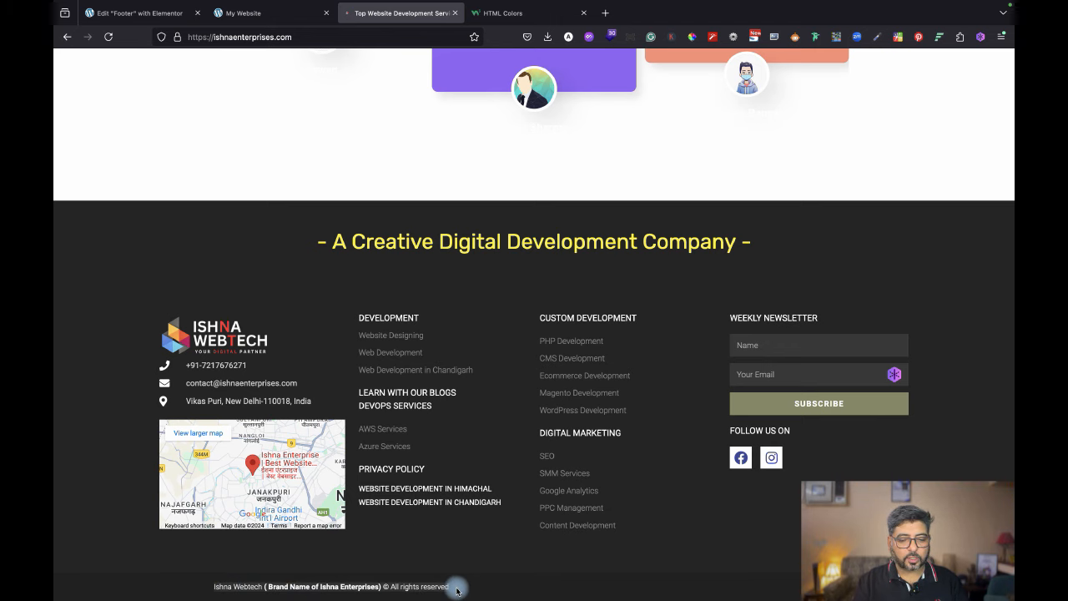
{"action": "left_click", "coordinate": [161, 13]}
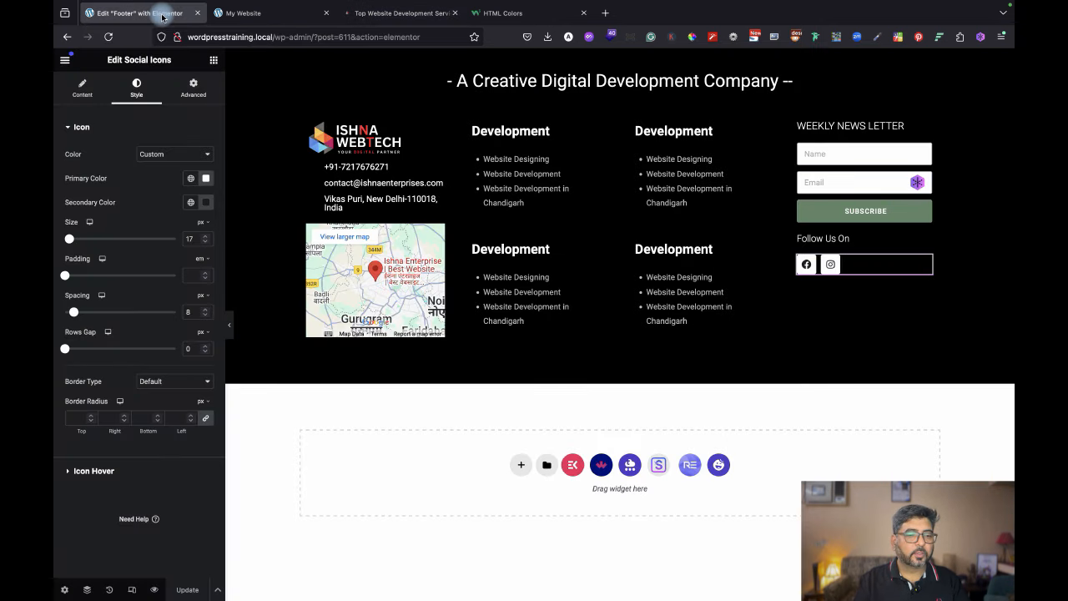
{"action": "left_click", "coordinate": [215, 61]}
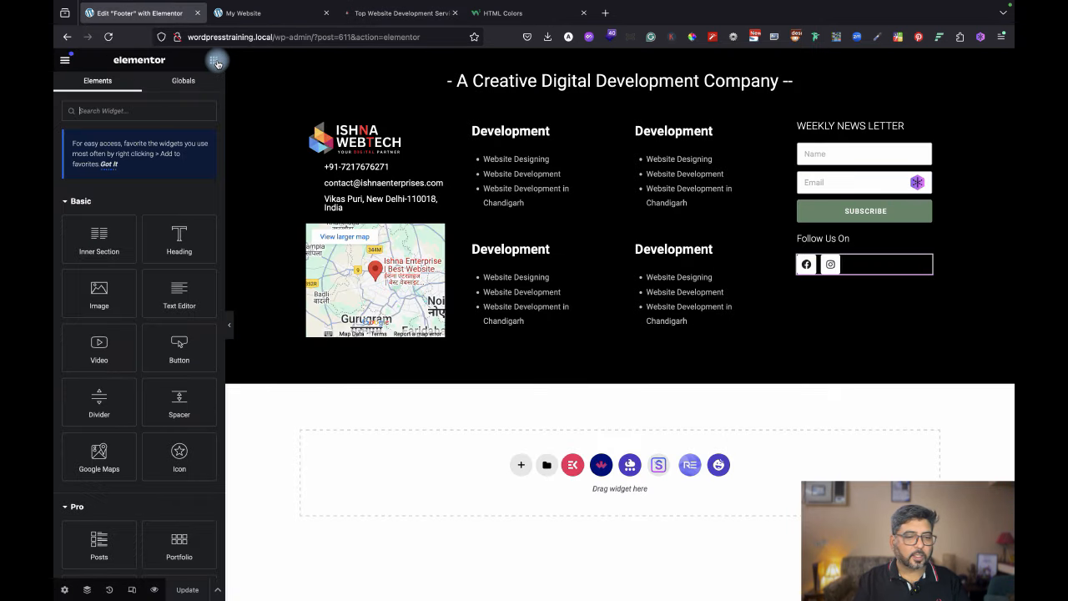
{"action": "left_click_drag", "start_coordinate": [180, 227], "coordinate": [394, 345]}
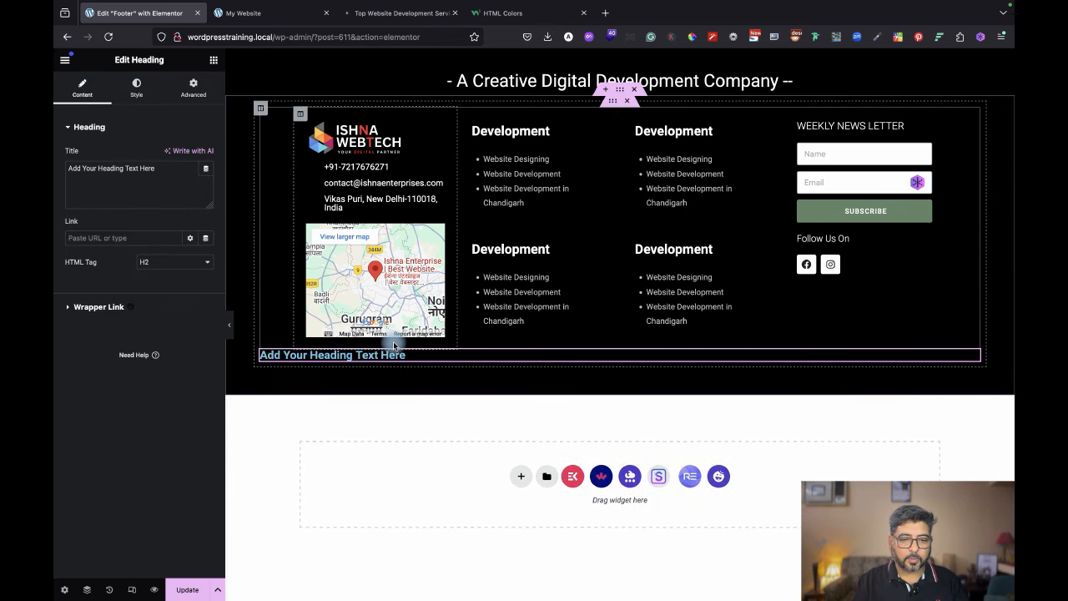
Replace the placeholder heading text with the pasted '© All rights reserved' copyright line.
{"action": "triple_click", "coordinate": [138, 168]}
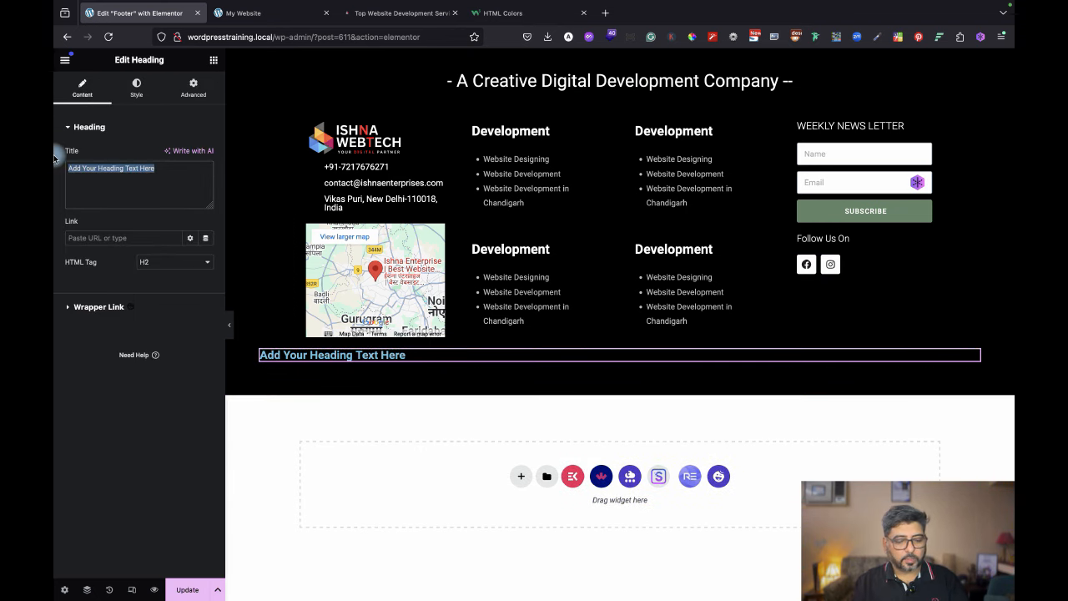
{"action": "type", "text": "Ishna Webtech ( Brand Name of Ishna Enterprises) © All rights reserved"}
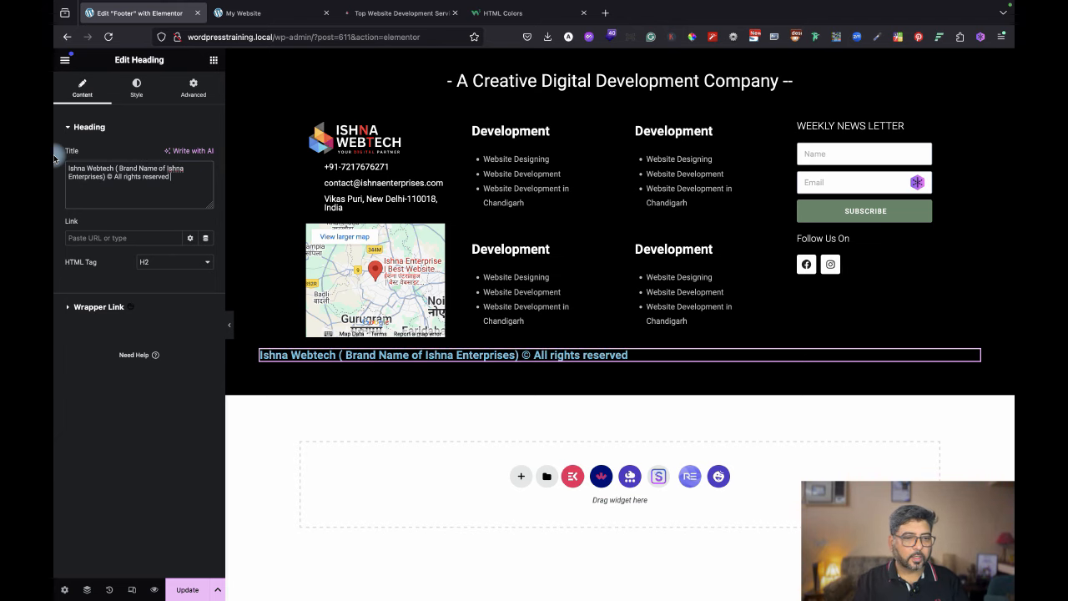
Make the copyright line white (#FFFFFF), Light (300) weight and 12 px.
{"action": "left_click", "coordinate": [142, 94]}
{"action": "left_click", "coordinate": [206, 178]}
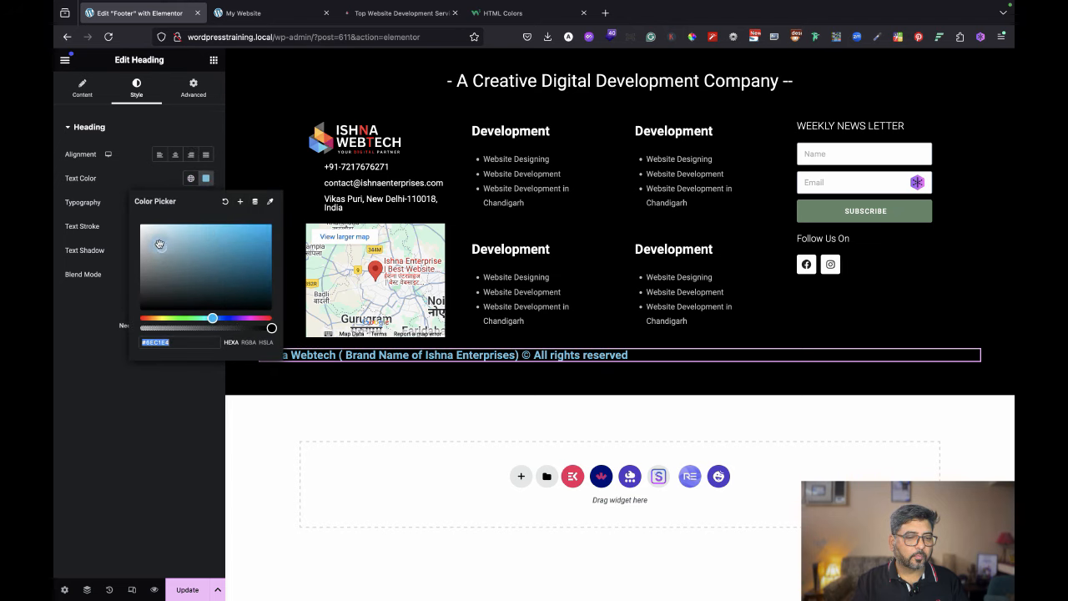
{"action": "left_click_drag", "start_coordinate": [159, 244], "coordinate": [143, 224]}
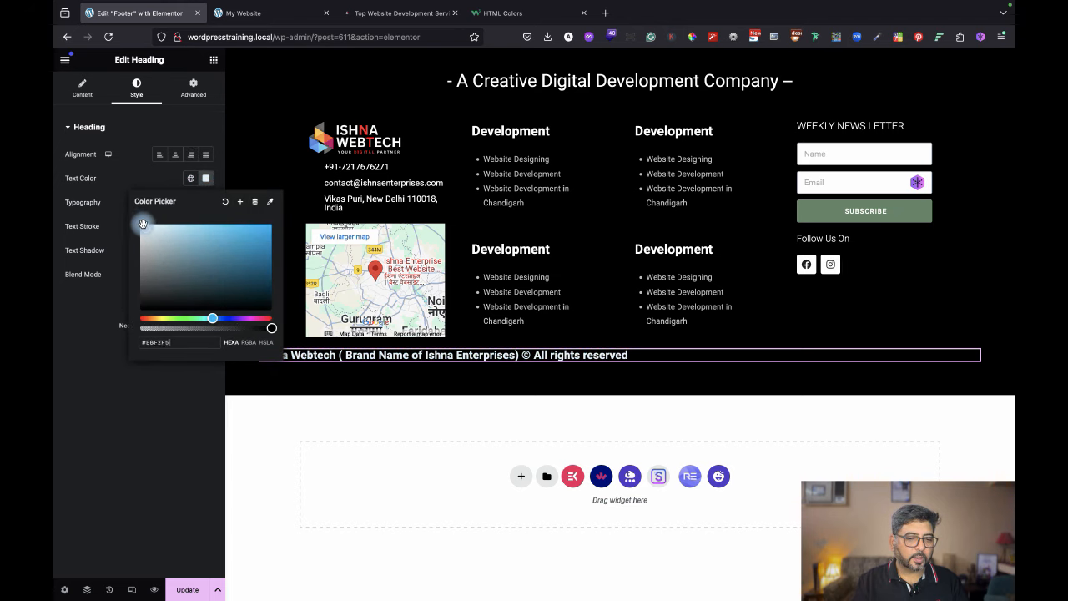
{"action": "left_click", "coordinate": [113, 312]}
{"action": "left_click", "coordinate": [206, 203]}
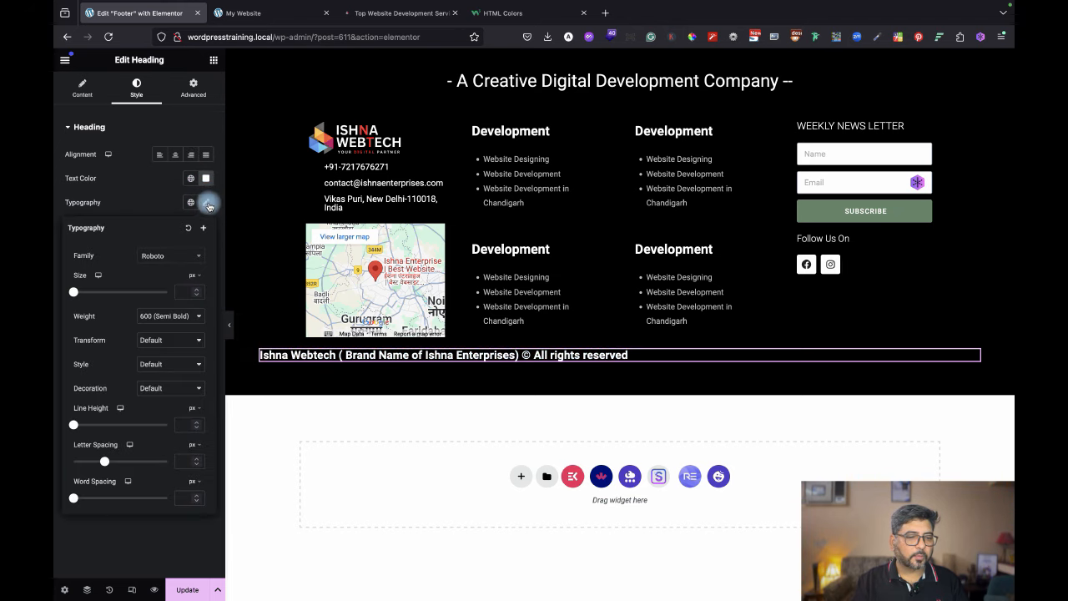
{"action": "left_click", "coordinate": [179, 315]}
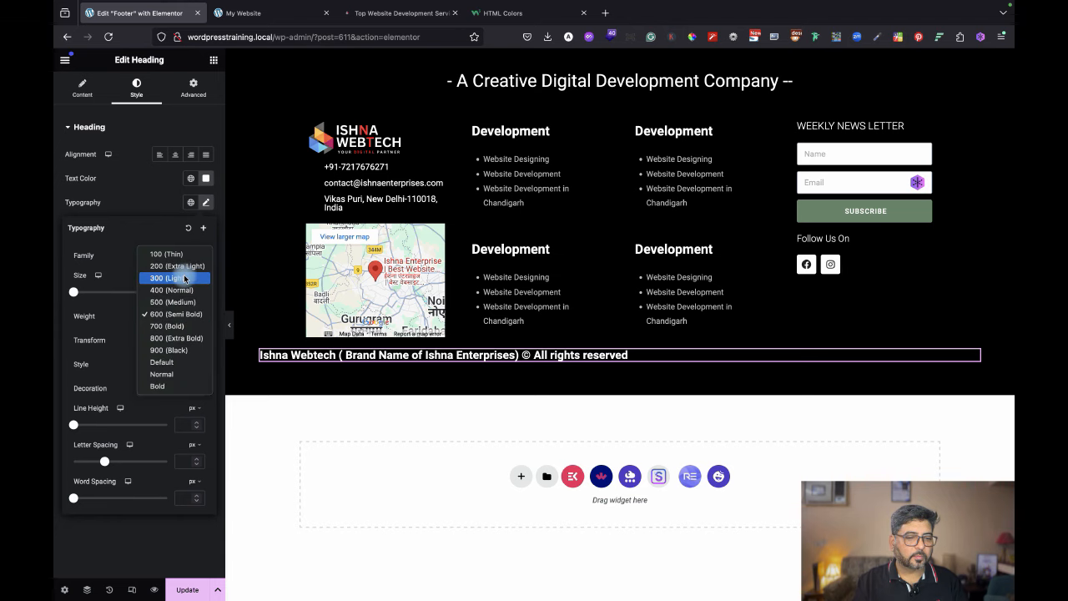
{"action": "left_click", "coordinate": [184, 277]}
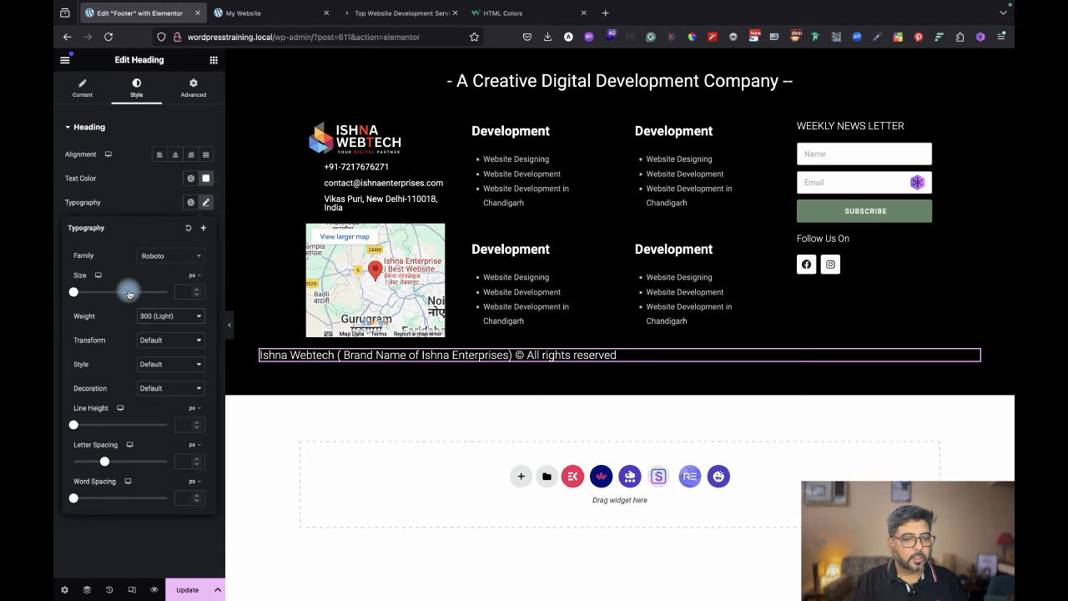
{"action": "left_click_drag", "start_coordinate": [76, 293], "coordinate": [79, 294]}
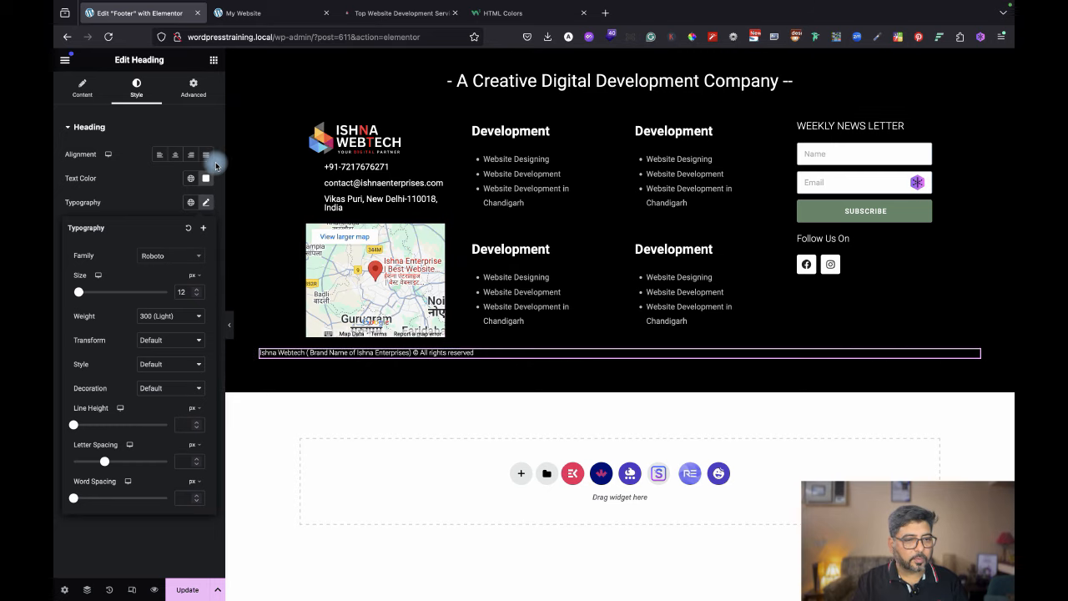
Unlink the copyright heading's margins, give it a 25 px top margin and preview.
{"action": "left_click", "coordinate": [194, 87]}
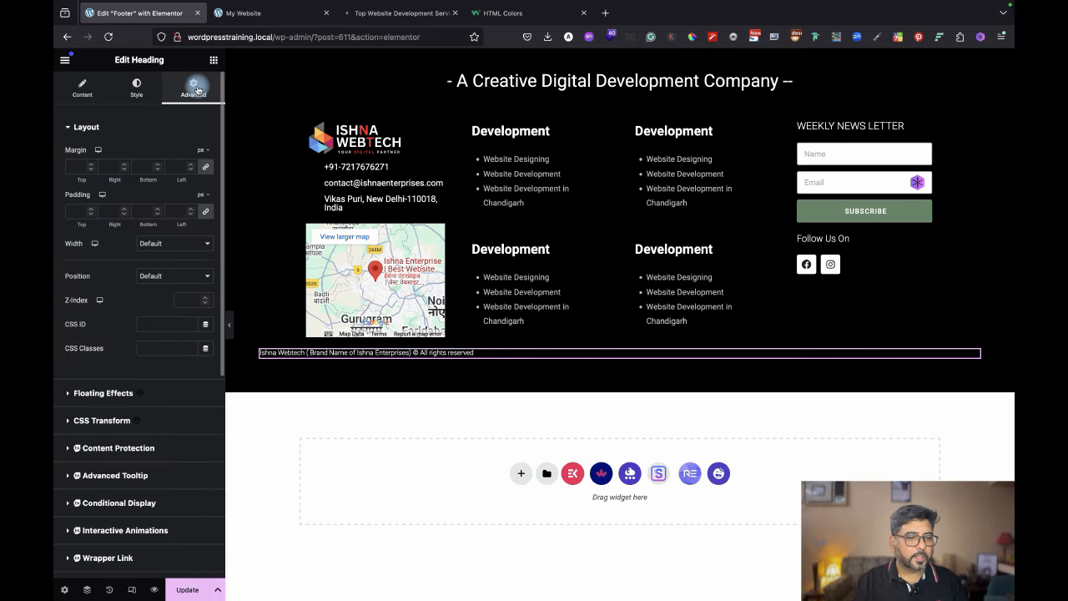
{"action": "left_click", "coordinate": [208, 169]}
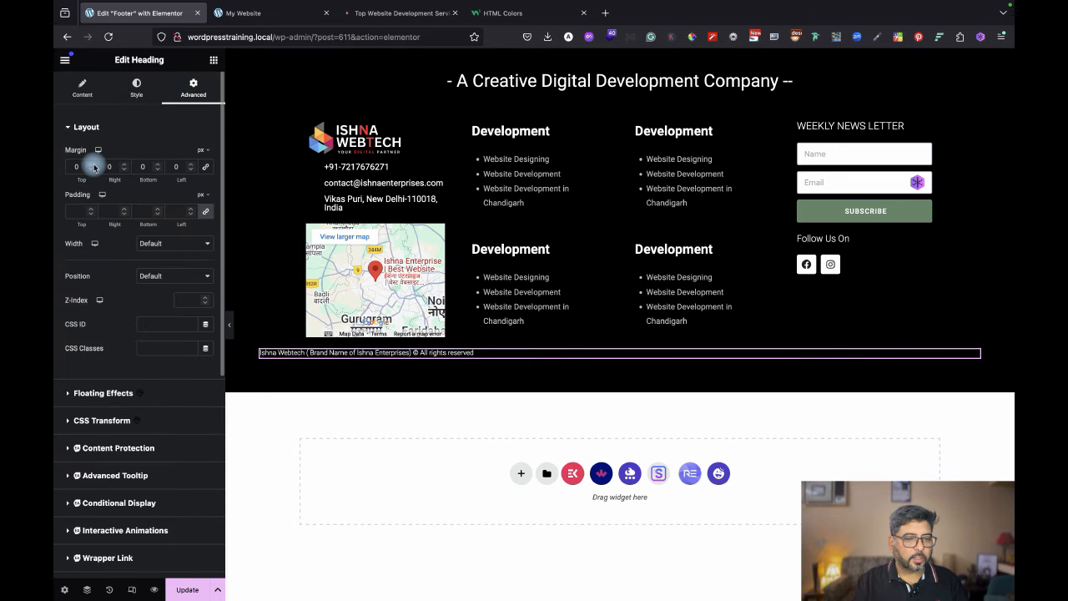
{"action": "left_click", "coordinate": [93, 165]}
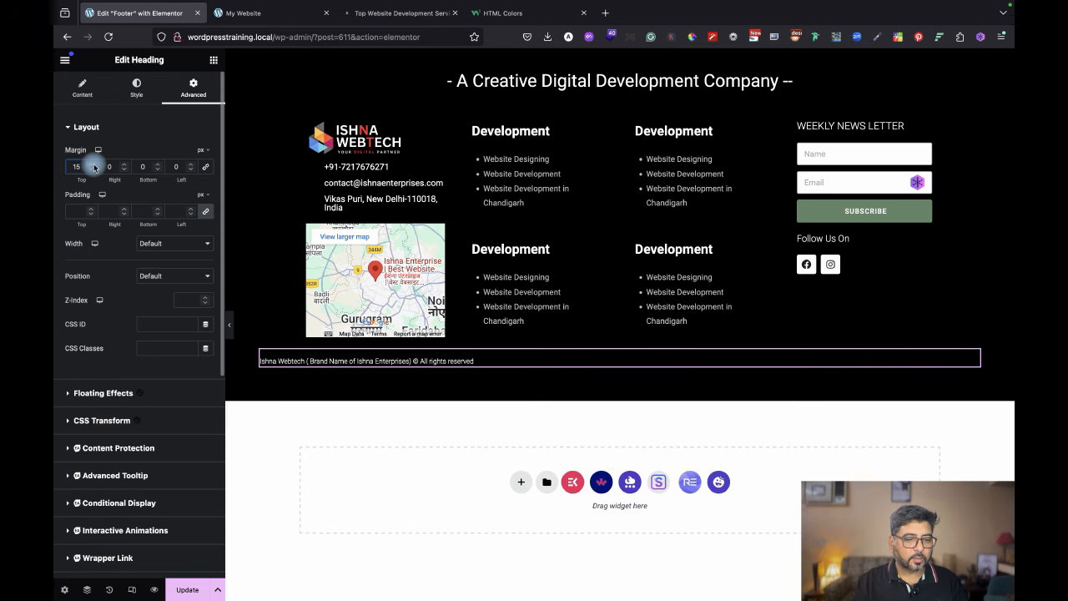
{"action": "left_click", "coordinate": [94, 163]}
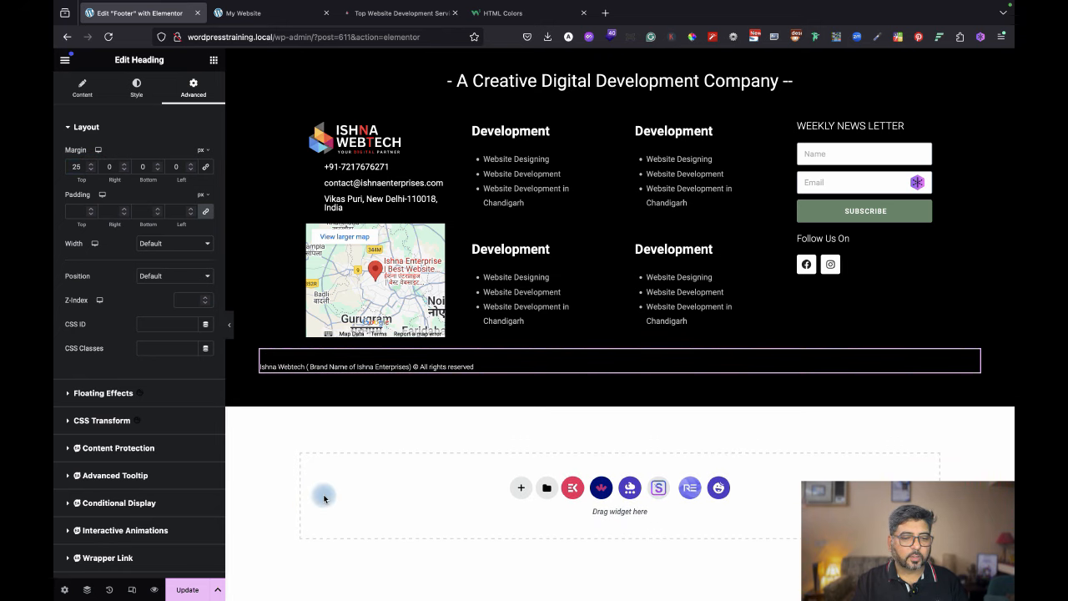
{"action": "left_click", "coordinate": [232, 323]}
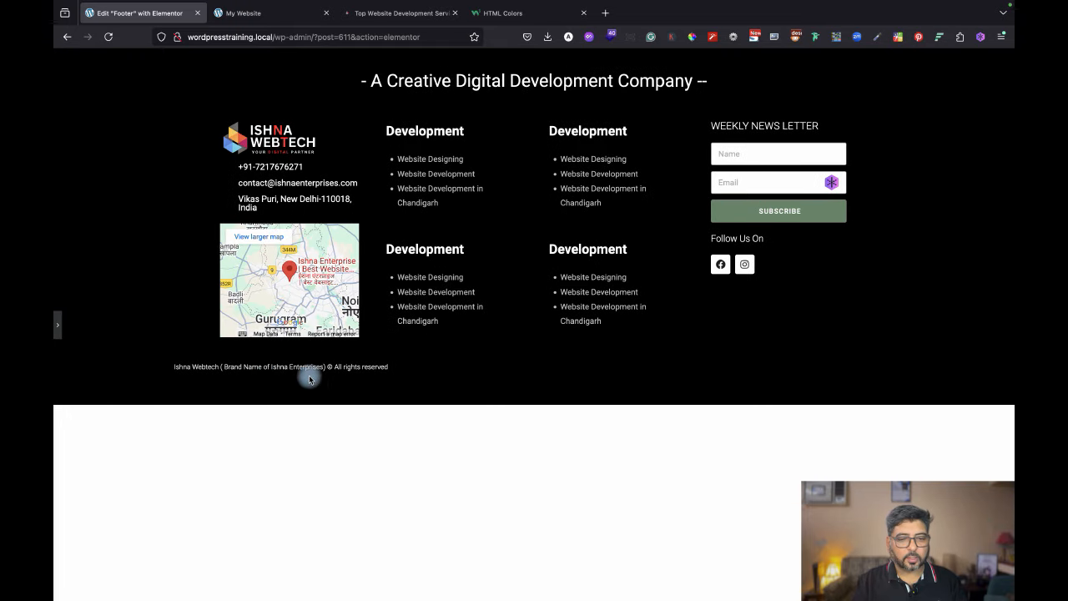
{"action": "left_click", "coordinate": [57, 332]}
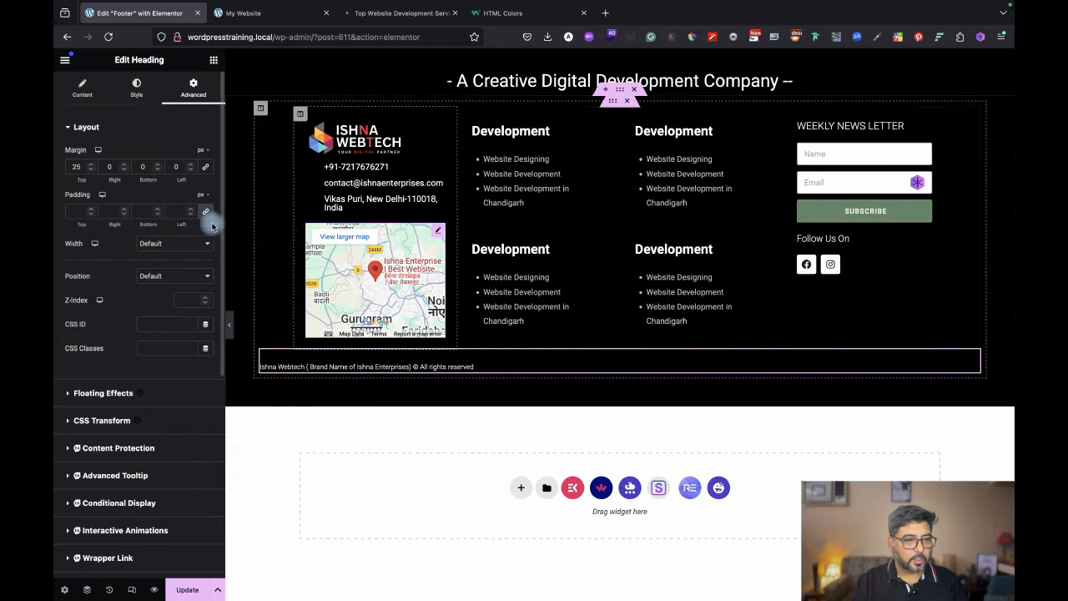
Centre the copyright line, raise its top margin to 43 px, and save the footer.
{"action": "left_click", "coordinate": [84, 90]}
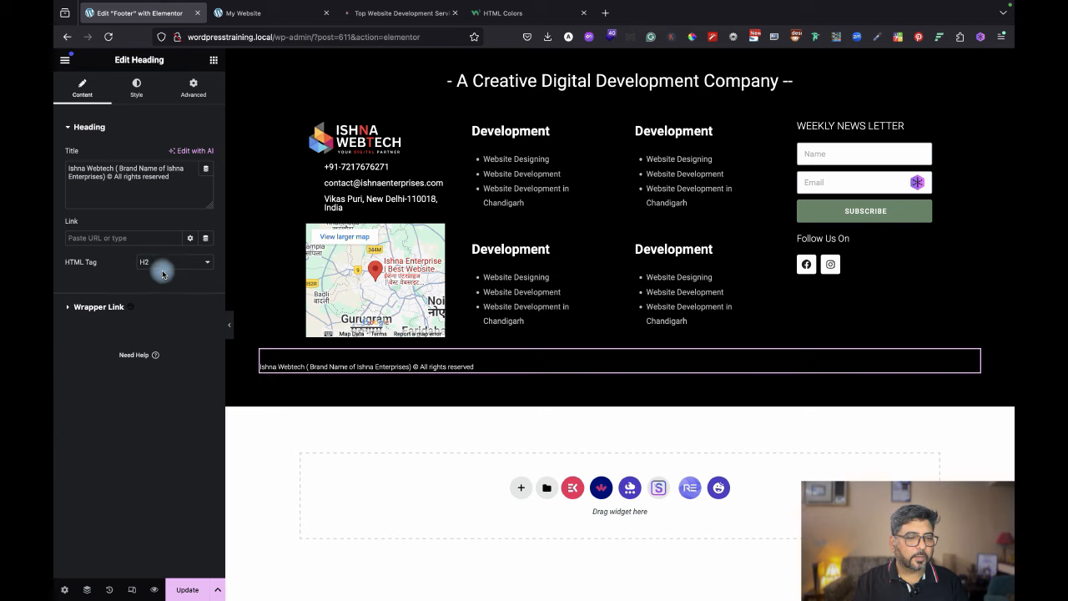
{"action": "left_click", "coordinate": [137, 94]}
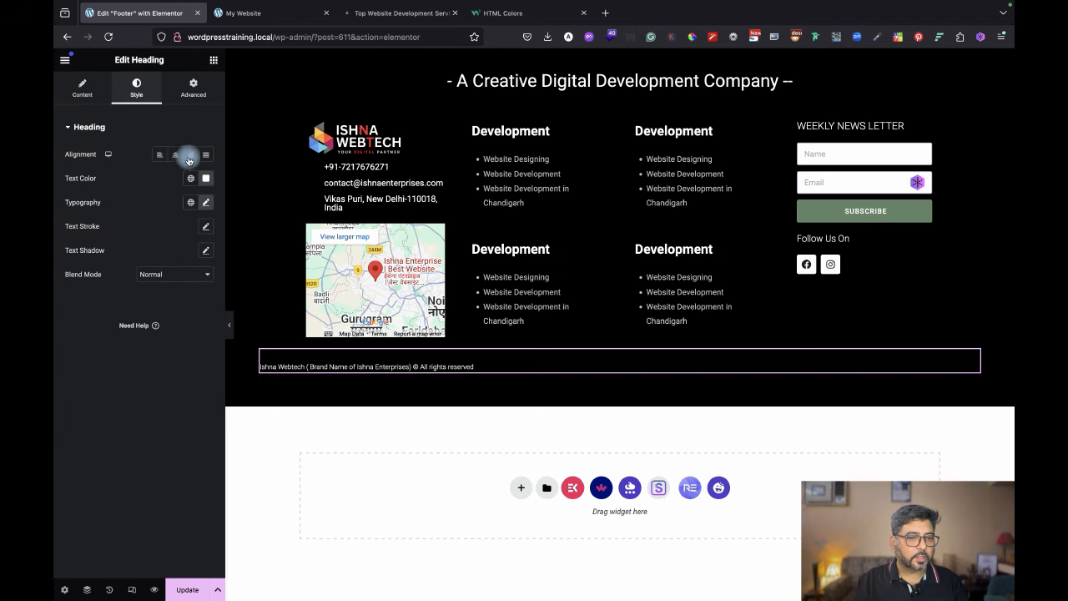
{"action": "left_click", "coordinate": [181, 157]}
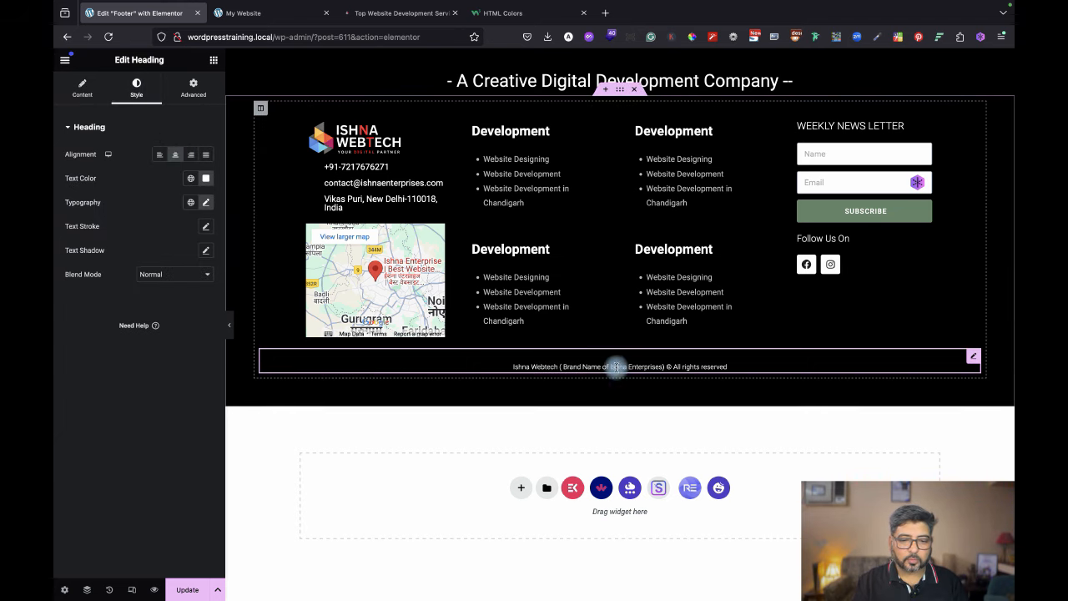
{"action": "left_click", "coordinate": [194, 85]}
{"action": "left_click", "coordinate": [91, 164]}
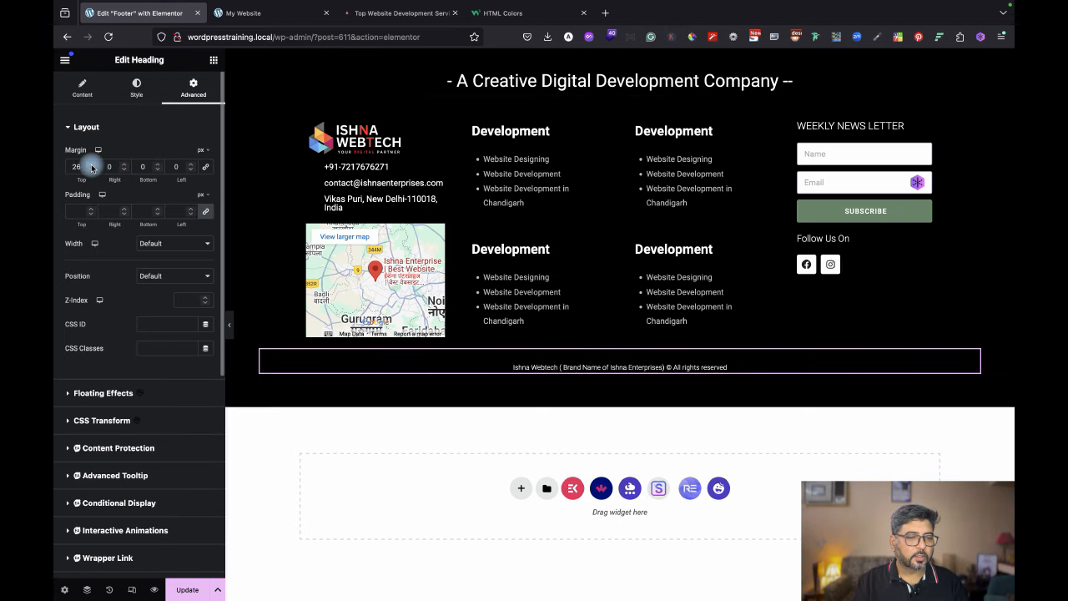
{"action": "left_click_drag", "start_coordinate": [91, 163], "coordinate": [91, 164]}
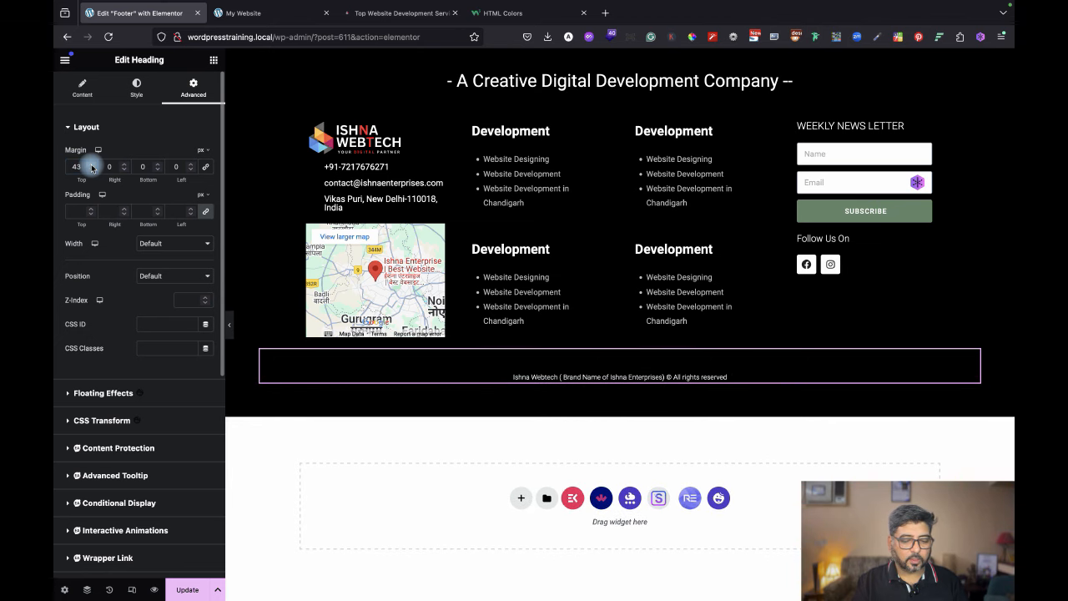
{"action": "left_click", "coordinate": [188, 589]}
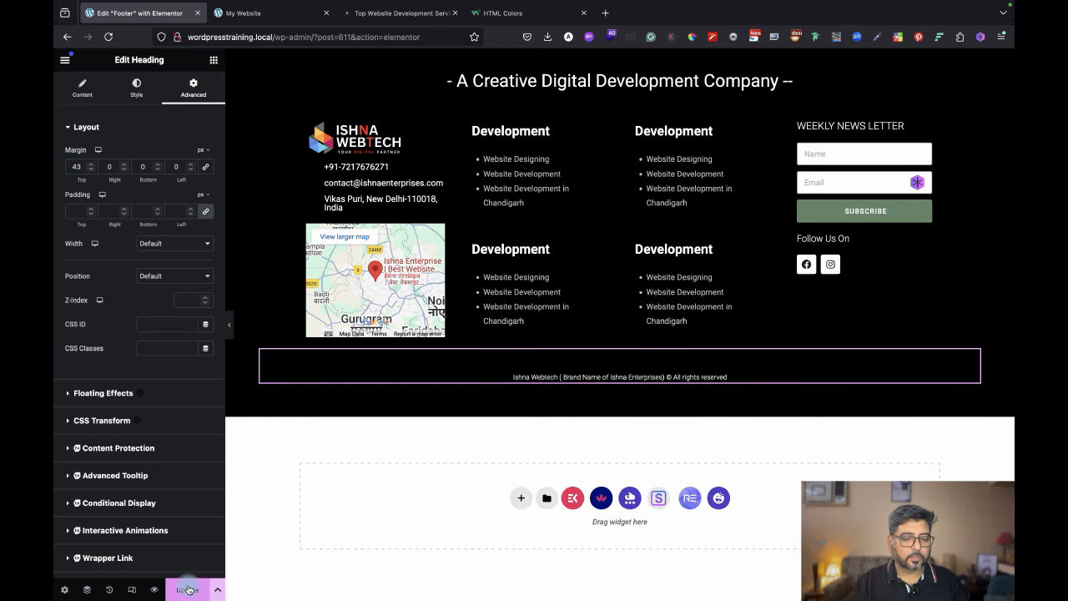
Reload the live homepage in the My Website tab to pick up the footer changes.
{"action": "left_click", "coordinate": [251, 13]}
{"action": "key", "text": "super+r"}
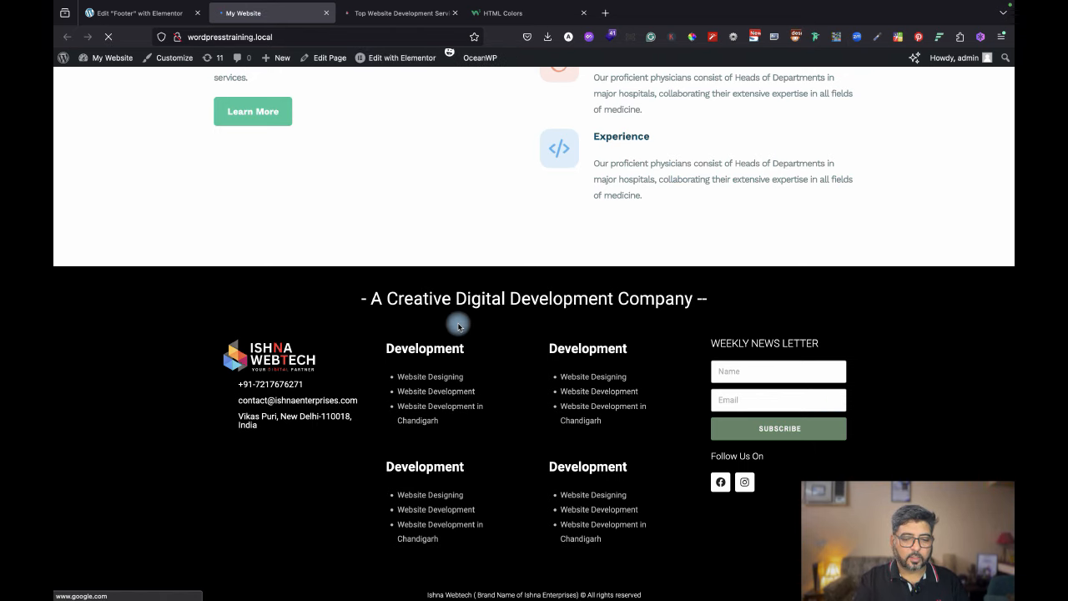
{"action": "scroll", "coordinate": [860, 474], "scroll_direction": "down", "scroll_amount": 1}
{"action": "scroll", "coordinate": [860, 475], "scroll_direction": "up", "scroll_amount": 4}
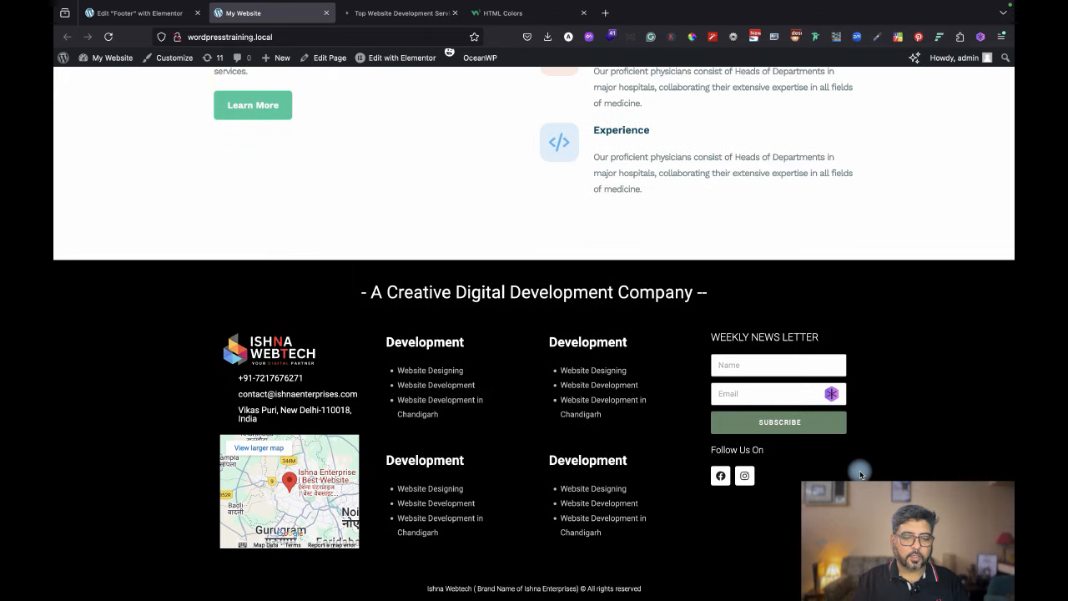
{"action": "scroll", "coordinate": [860, 474], "scroll_direction": "down", "scroll_amount": 4}
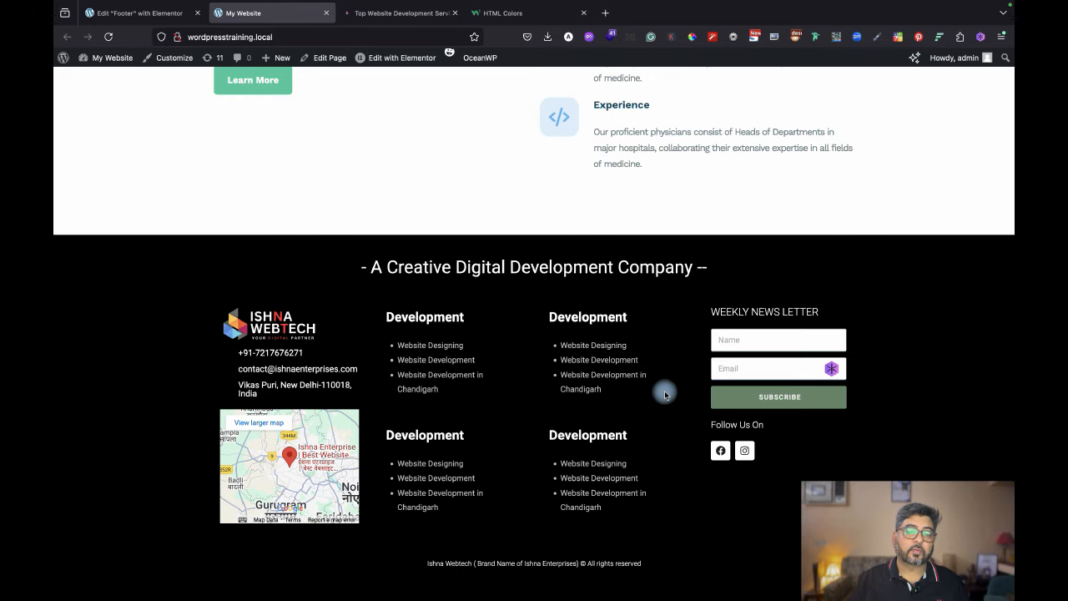
Scroll the homepage to inspect the black footer and its centred copyright line.
{"action": "scroll", "coordinate": [658, 219], "scroll_direction": "up", "scroll_amount": 5}
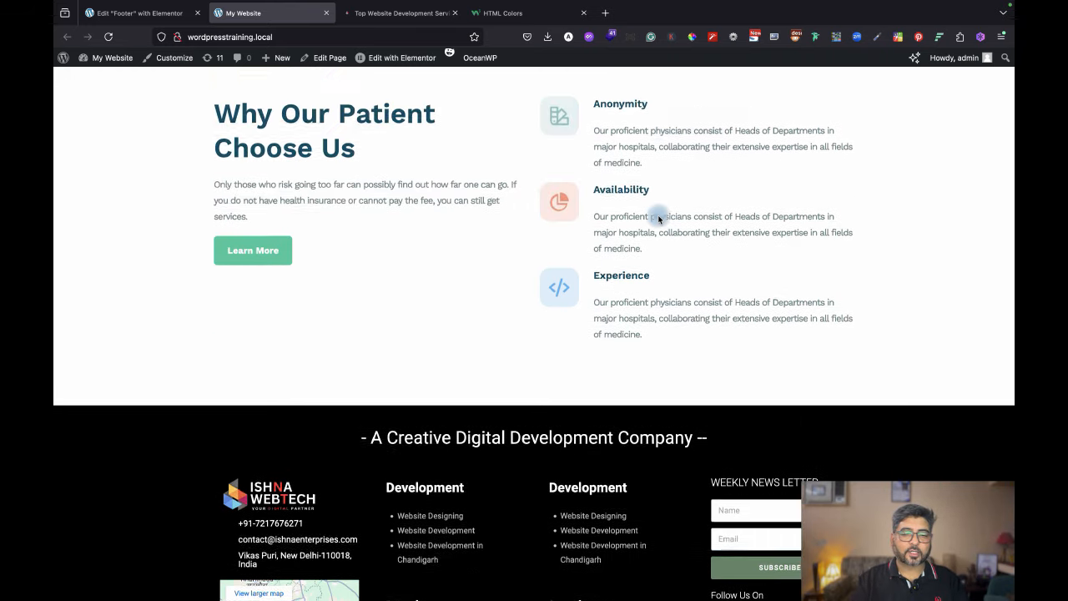
{"action": "scroll", "coordinate": [658, 218], "scroll_direction": "up", "scroll_amount": 15}
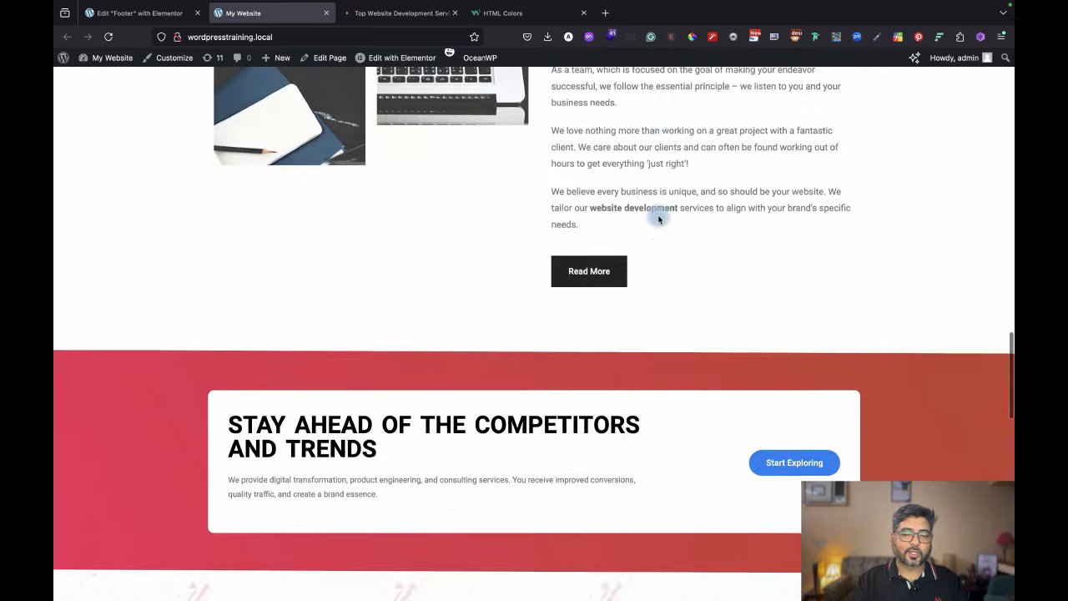
{"action": "scroll", "coordinate": [658, 215], "scroll_direction": "up", "scroll_amount": 5}
{"action": "scroll", "coordinate": [658, 214], "scroll_direction": "down", "scroll_amount": 10}
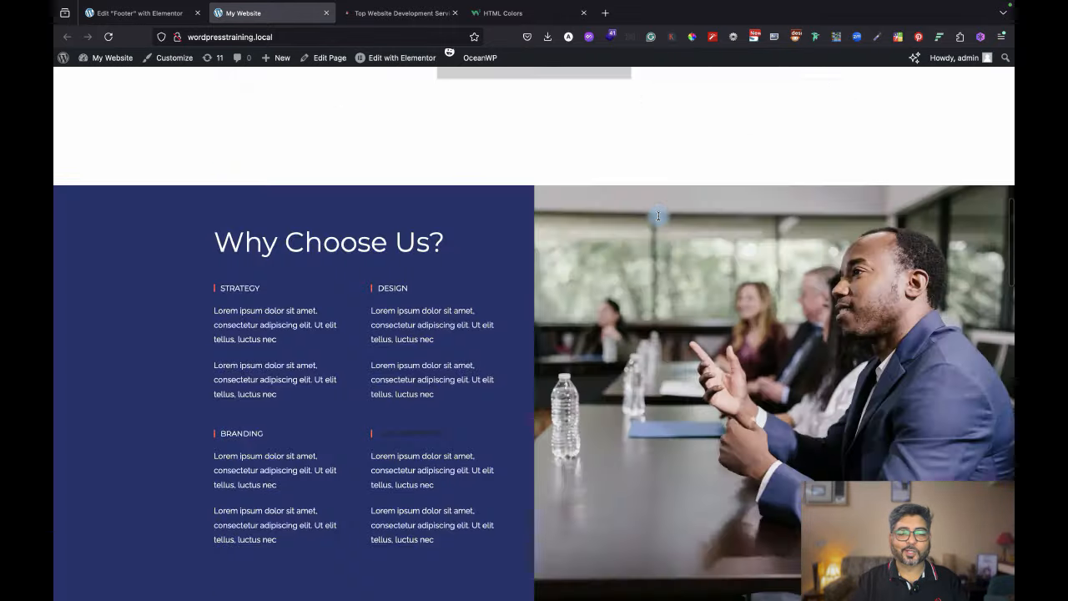
{"action": "scroll", "coordinate": [658, 216], "scroll_direction": "down", "scroll_amount": 10}
{"action": "scroll", "coordinate": [658, 217], "scroll_direction": "up", "scroll_amount": 15}
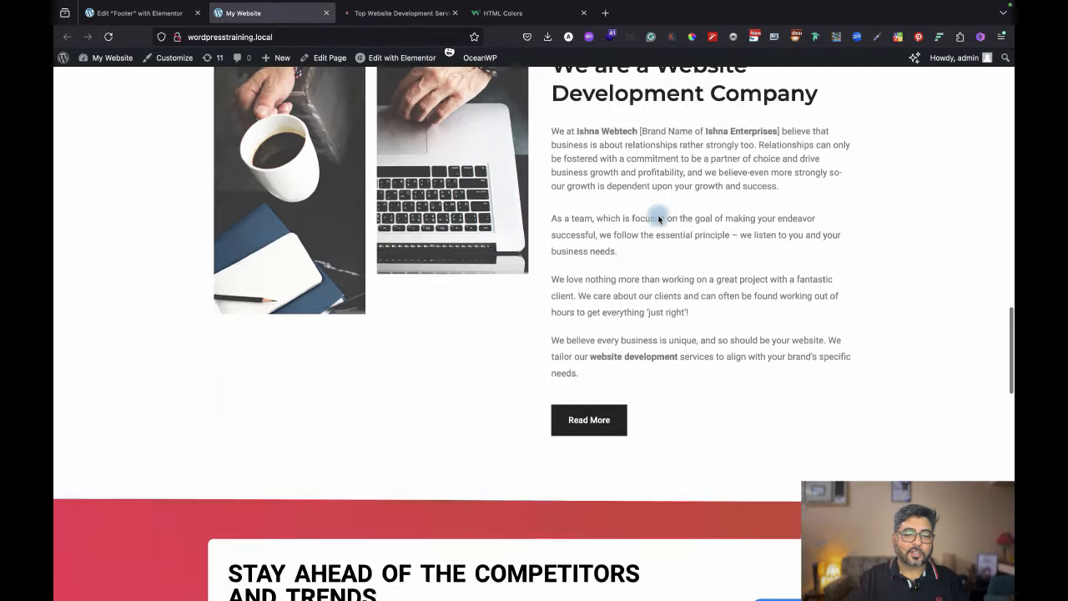
{"action": "scroll", "coordinate": [658, 219], "scroll_direction": "up", "scroll_amount": 5}
{"action": "scroll", "coordinate": [658, 217], "scroll_direction": "down", "scroll_amount": 12}
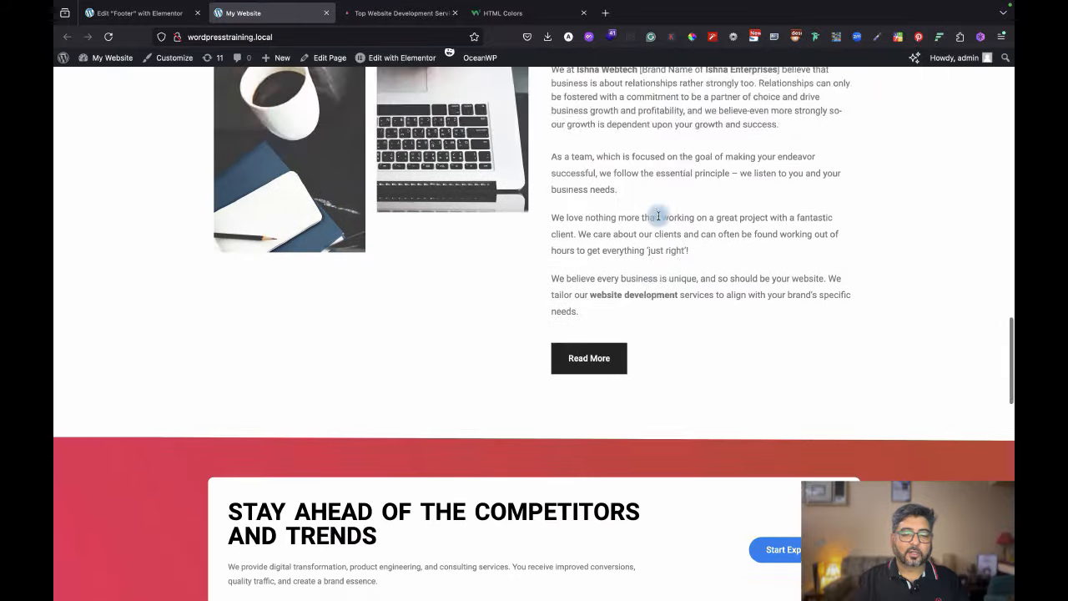
{"action": "scroll", "coordinate": [658, 217], "scroll_direction": "down", "scroll_amount": 5}
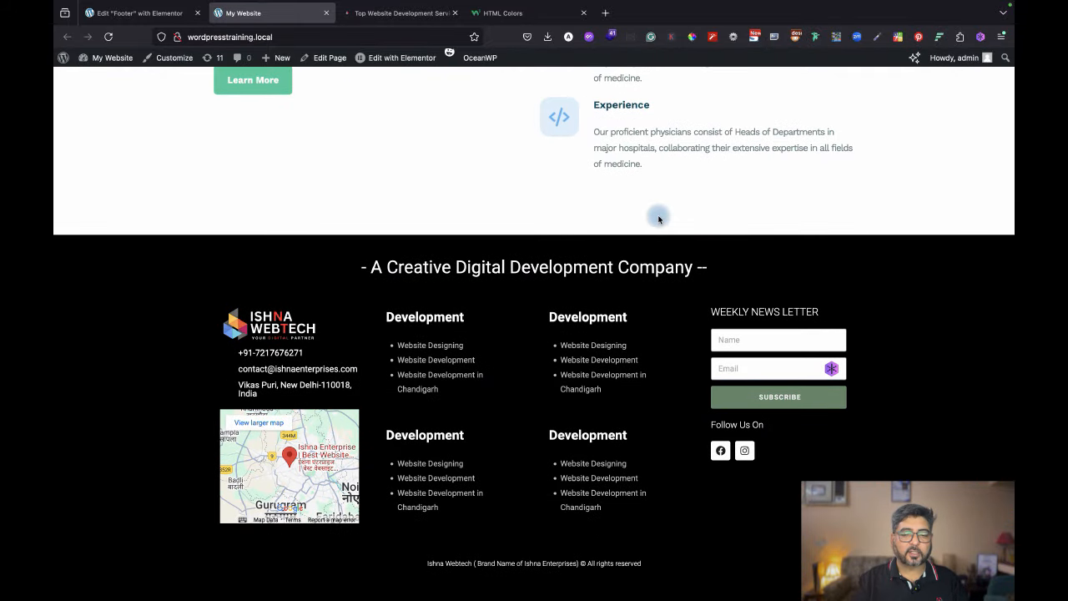
{"action": "scroll", "coordinate": [658, 218], "scroll_direction": "up", "scroll_amount": 20}
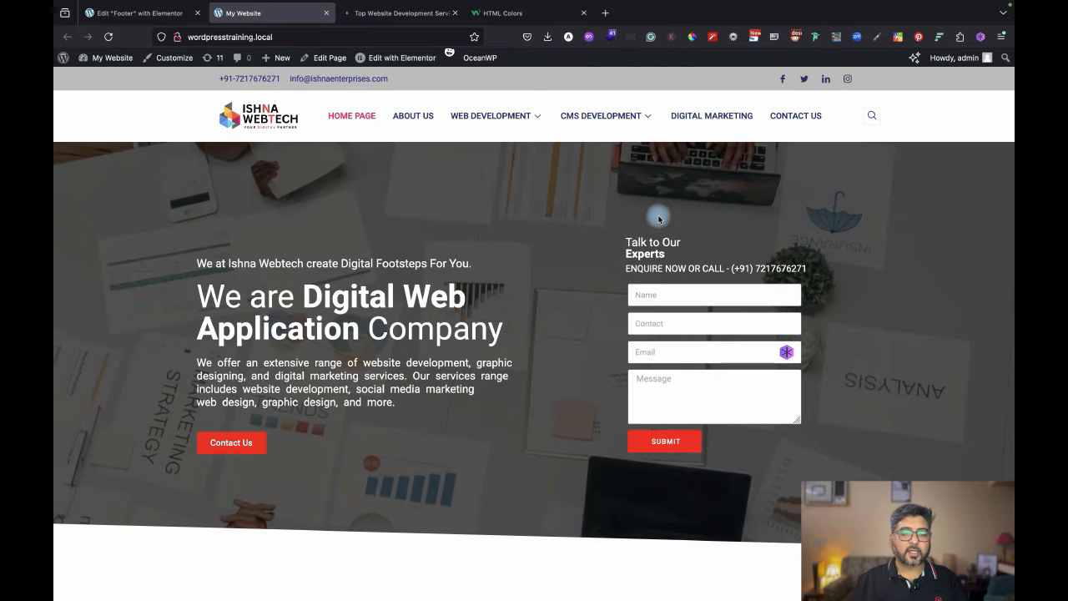
{"action": "scroll", "coordinate": [658, 218], "scroll_direction": "down", "scroll_amount": 10}
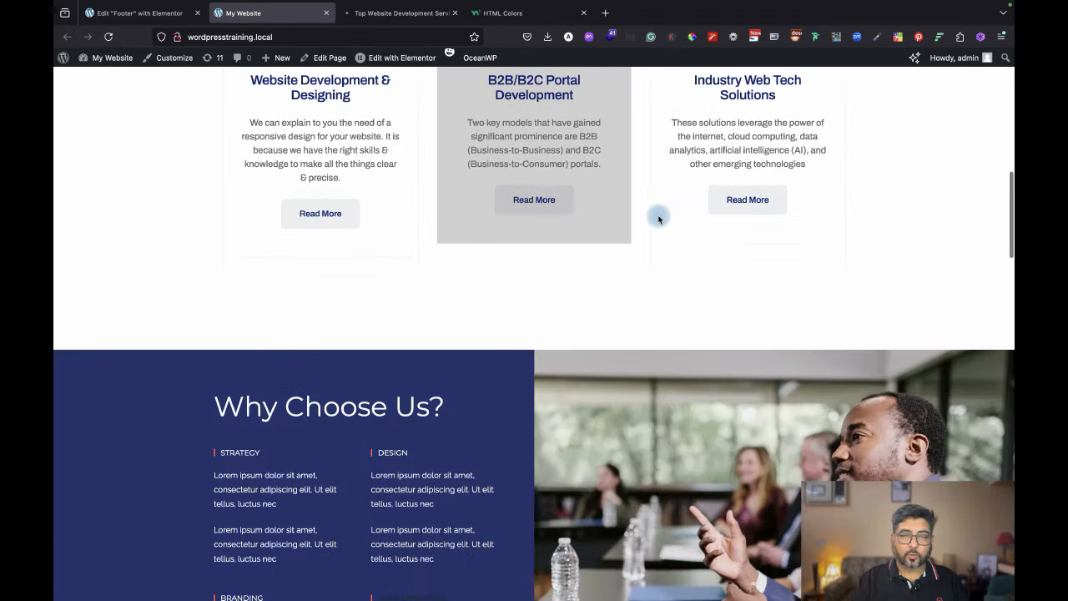
{"action": "scroll", "coordinate": [658, 219], "scroll_direction": "down", "scroll_amount": 1}
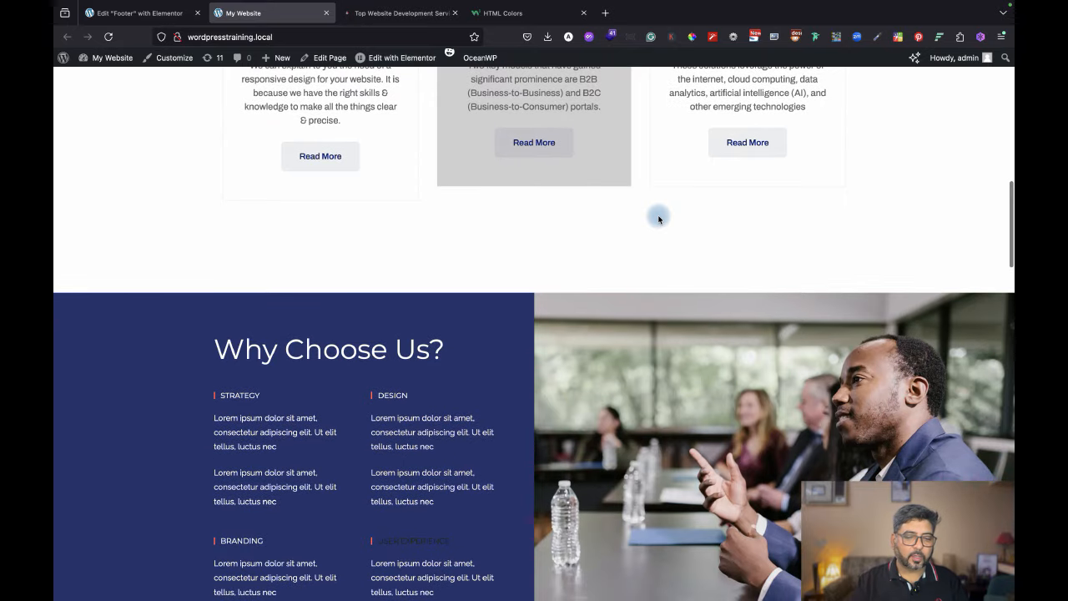
{"action": "scroll", "coordinate": [658, 218], "scroll_direction": "down", "scroll_amount": 20}
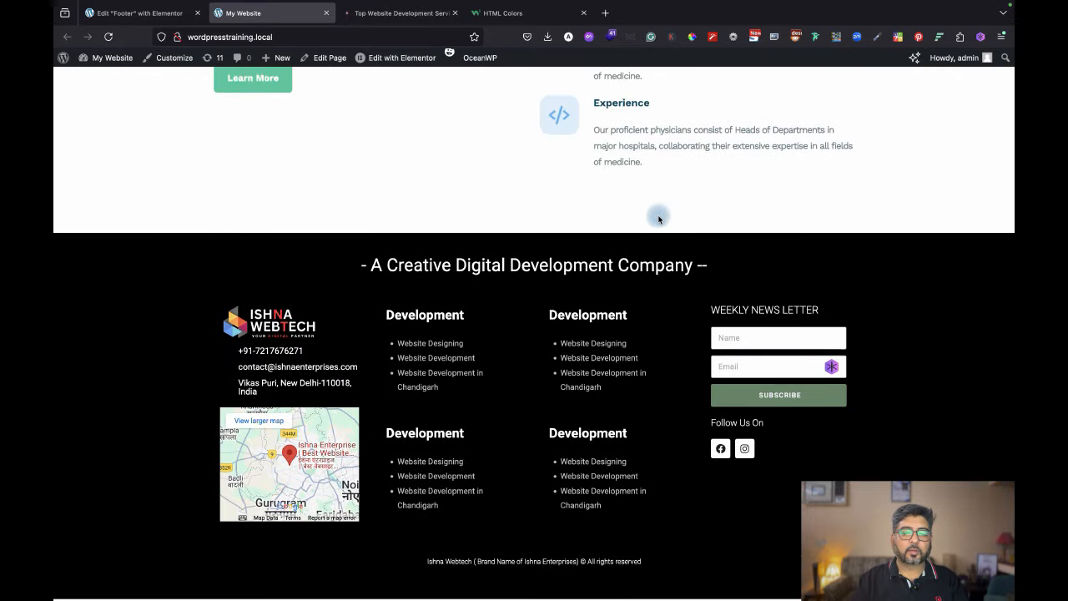
{"action": "scroll", "coordinate": [658, 218], "scroll_direction": "up", "scroll_amount": 20}
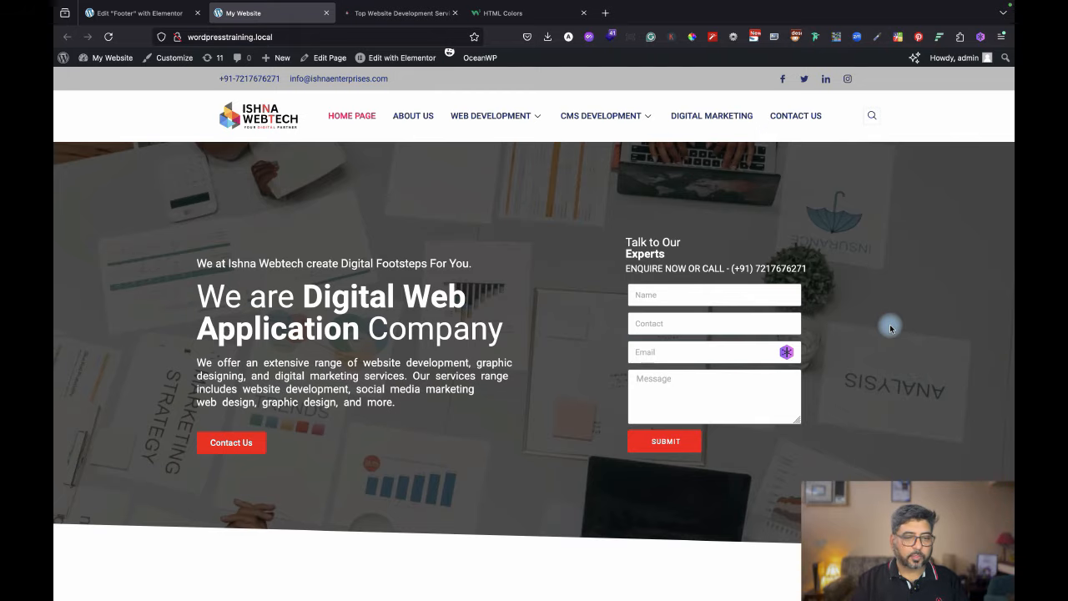
{"action": "scroll", "coordinate": [889, 327], "scroll_direction": "down", "scroll_amount": 20}
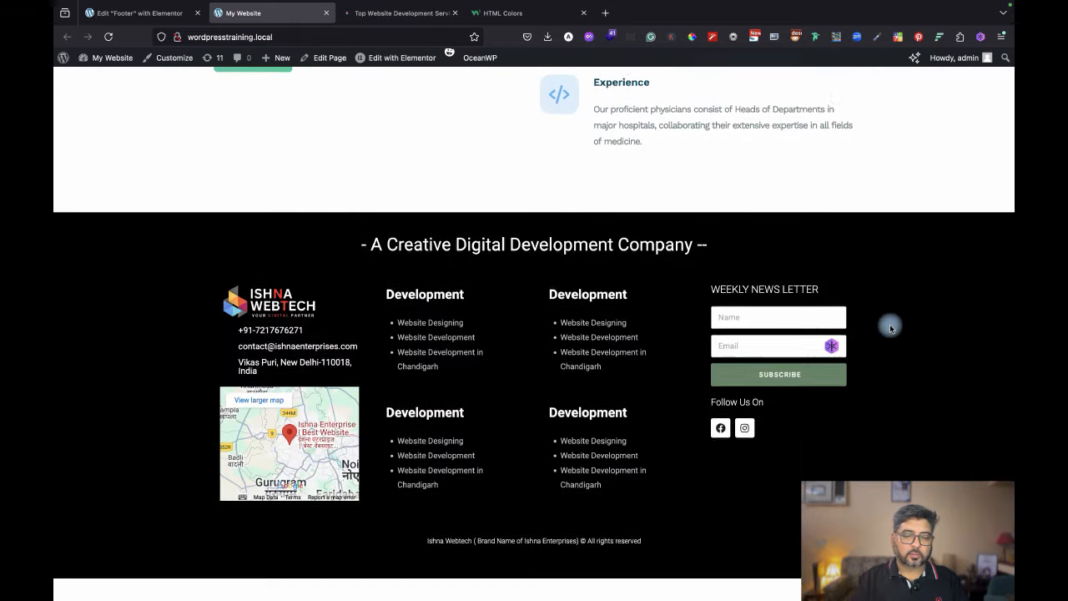
{"action": "scroll", "coordinate": [889, 328], "scroll_direction": "up", "scroll_amount": 10}
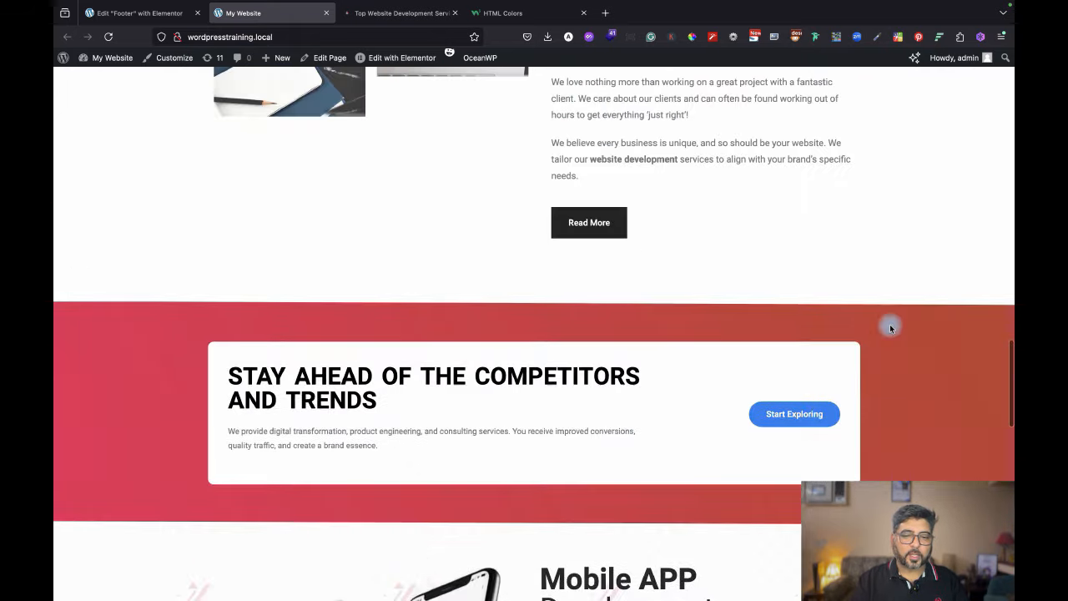
{"action": "scroll", "coordinate": [889, 325], "scroll_direction": "up", "scroll_amount": 10}
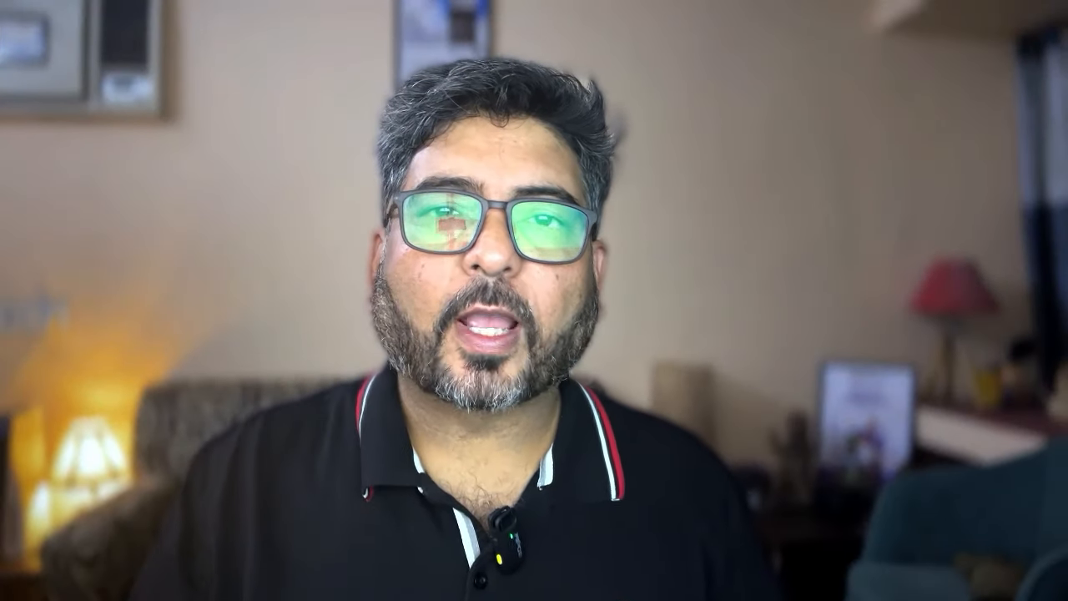